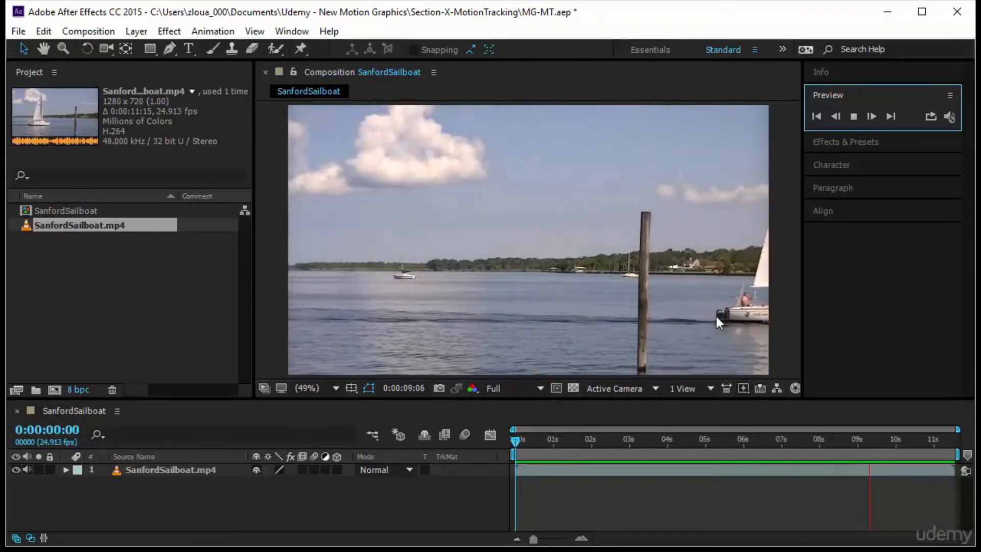
# Step: Stop the preview, select the SanfordSailboat.mp4 layer and start Track Motion on it
pyautogui.click(716, 317)
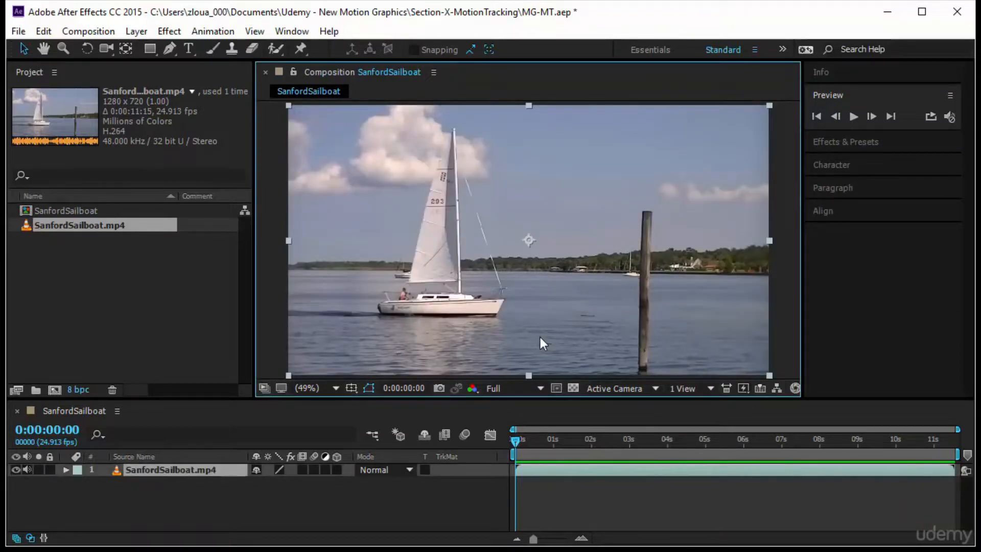
pyautogui.click(194, 34)
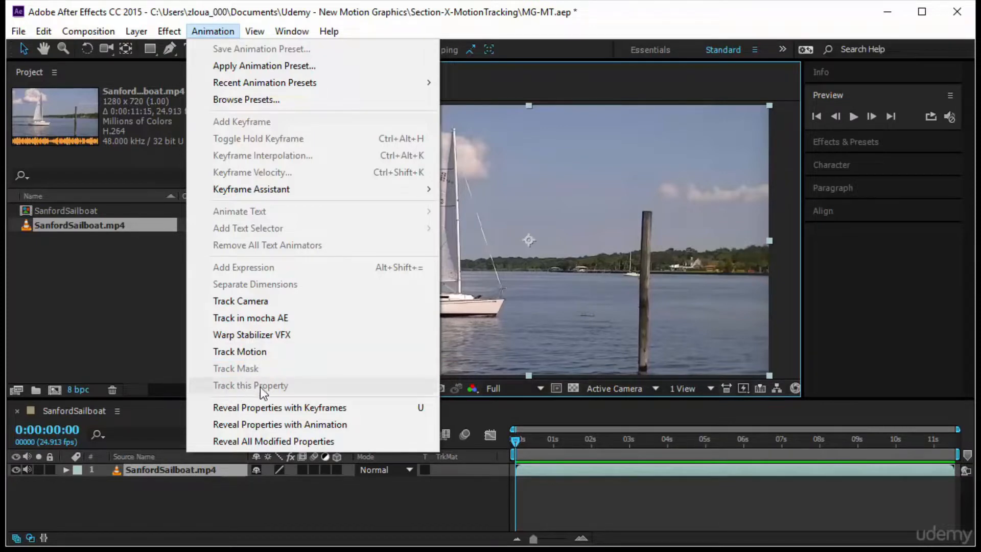
pyautogui.click(264, 351)
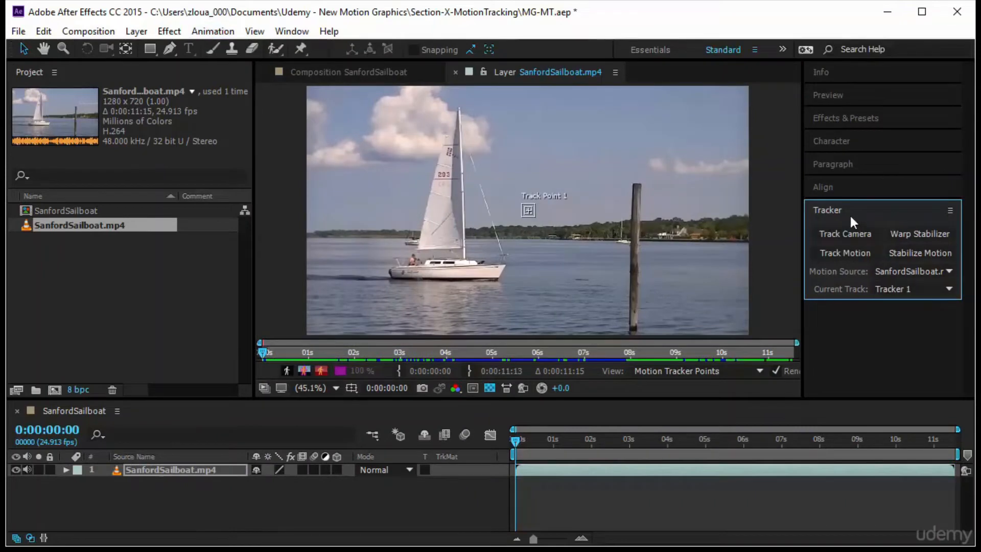
# Step: Move the Tracker panel to directly below the Preview panel and expand it
pyautogui.click(293, 30)
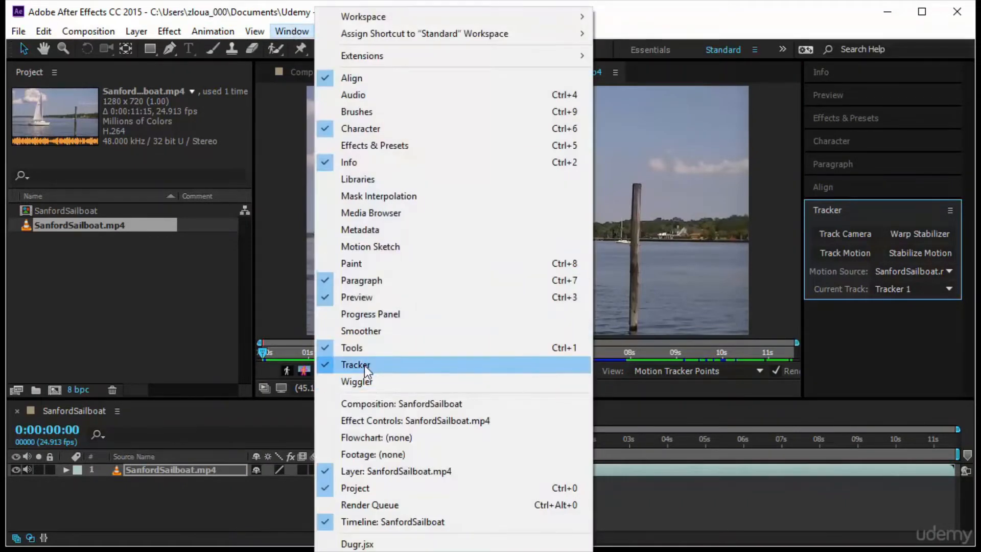
pyautogui.click(899, 209)
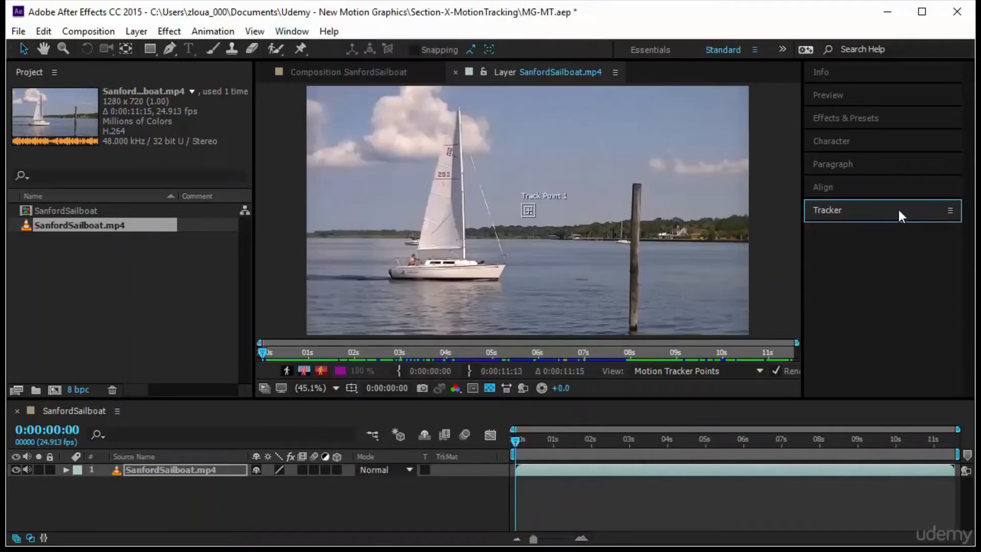
pyautogui.click(899, 210)
pyautogui.moveTo(900, 204); pyautogui.dragTo(889, 119)
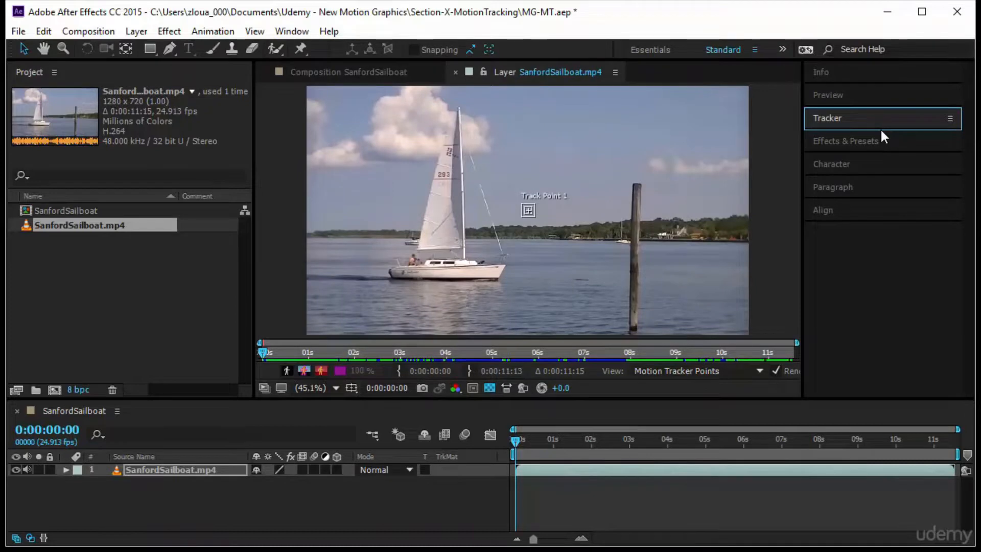
pyautogui.click(917, 118)
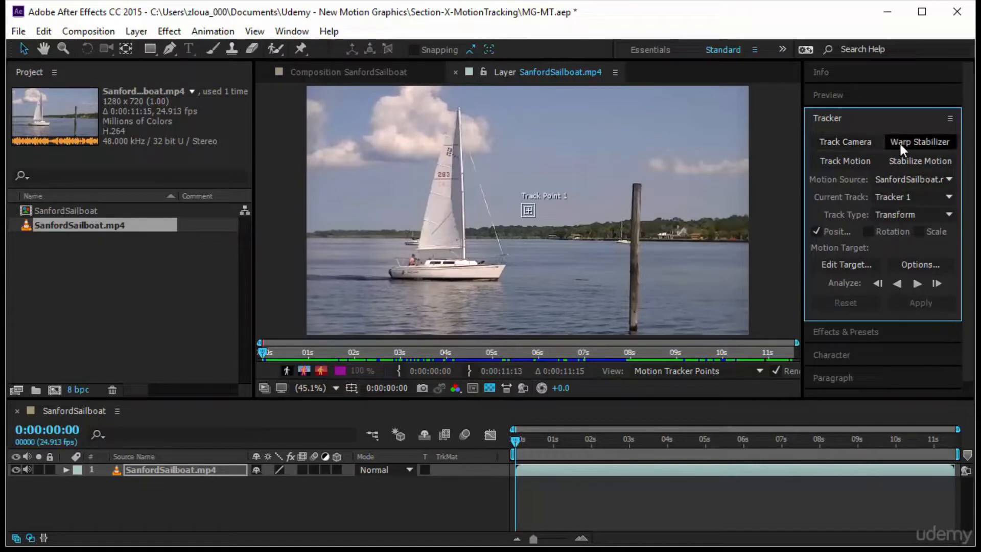
# Step: Try the 3D Camera Tracker and the Warp Stabilizer VFX on the sailboat clip, deleting each effect after applying it
pyautogui.click(853, 140)
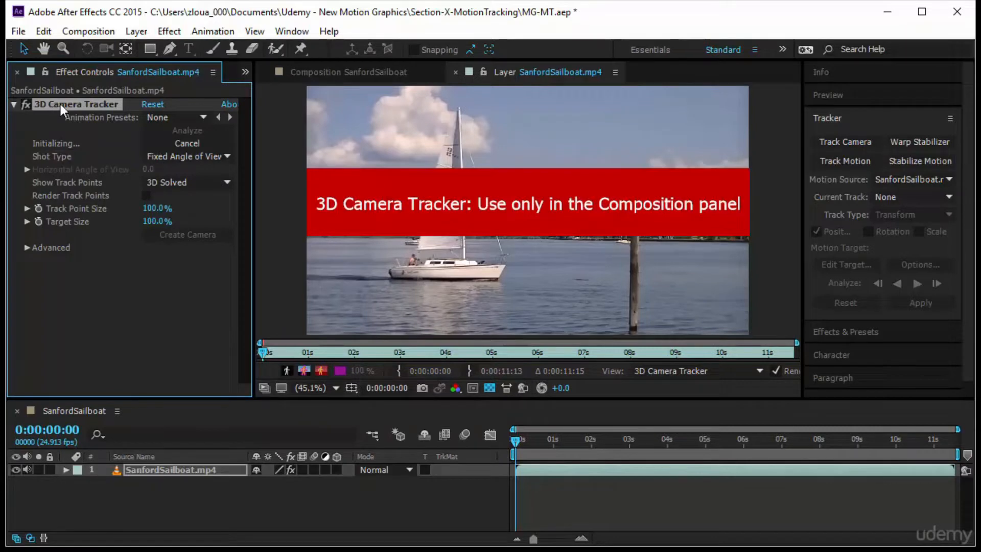
pyautogui.press('Delete')
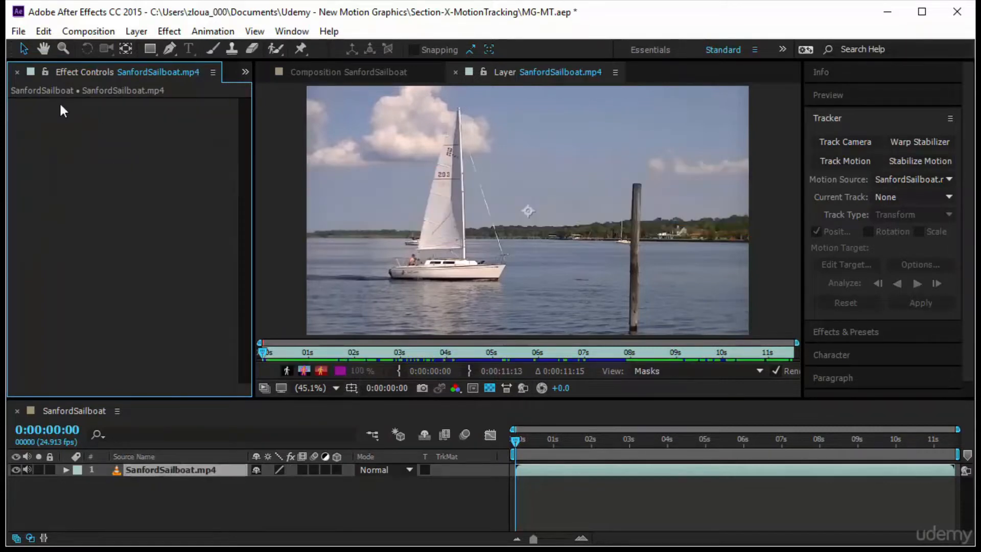
pyautogui.click(915, 143)
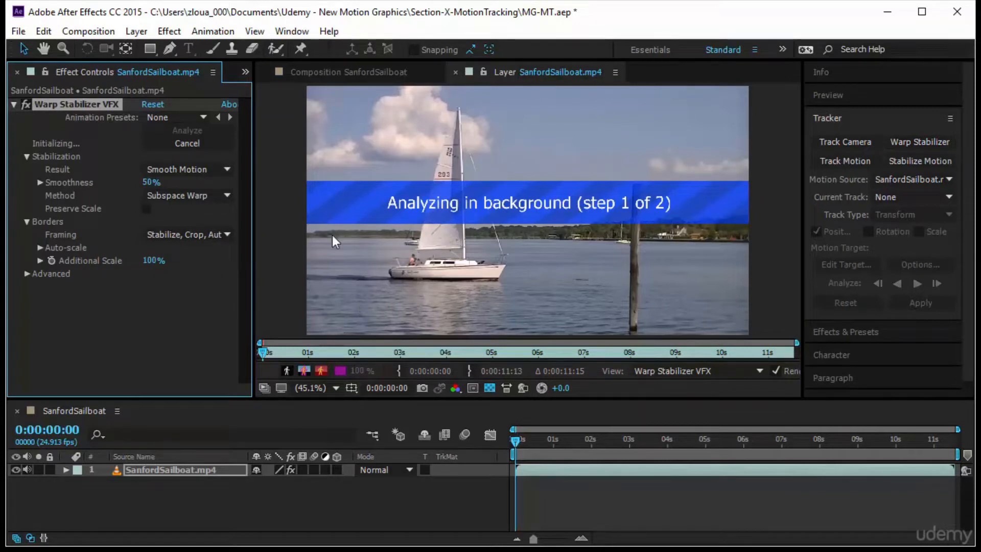
pyautogui.click(24, 104)
pyautogui.press('Delete')
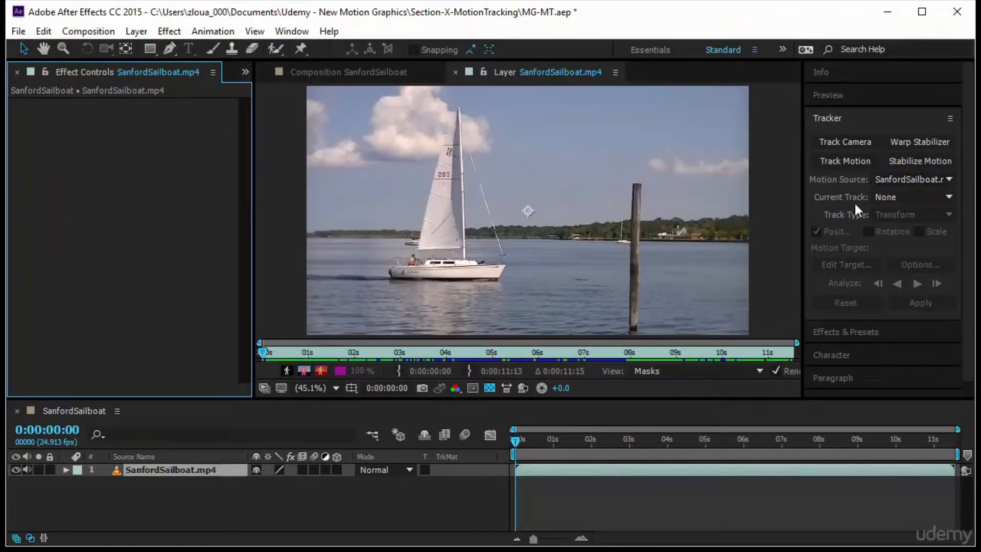
# Step: Start Track Motion again on the sailboat clip and review the motion source and track type choices, keeping Transform
pyautogui.click(841, 168)
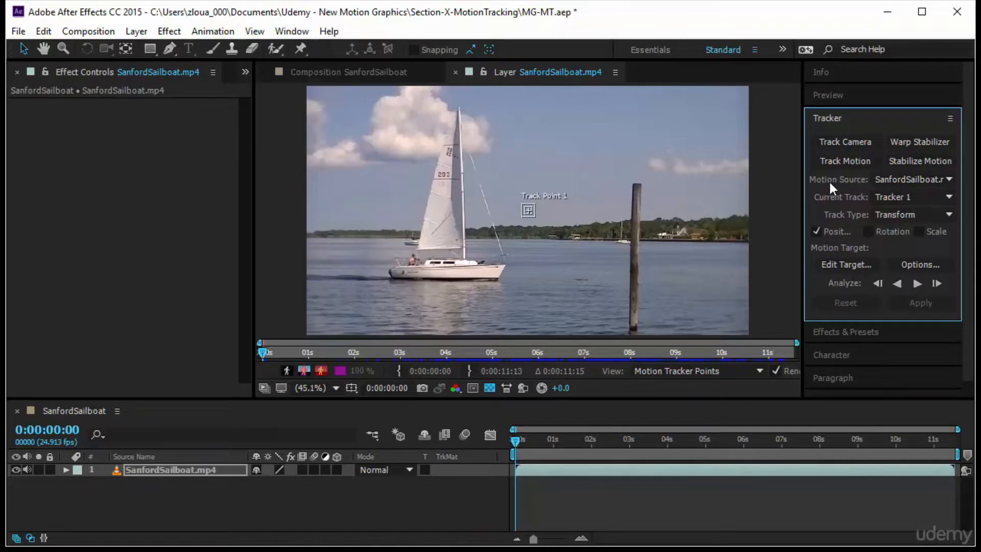
pyautogui.click(897, 180)
pyautogui.click(841, 183)
pyautogui.click(912, 216)
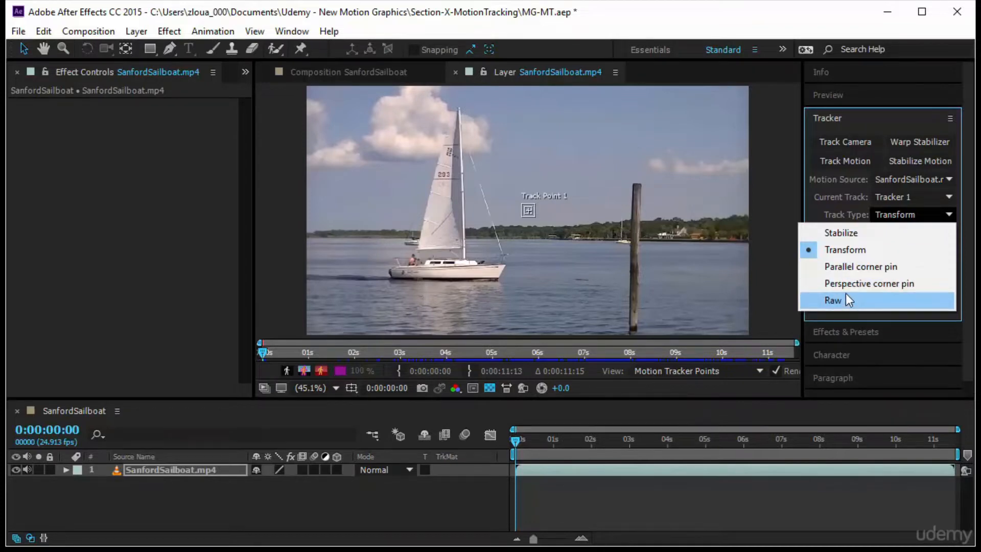
pyautogui.click(830, 207)
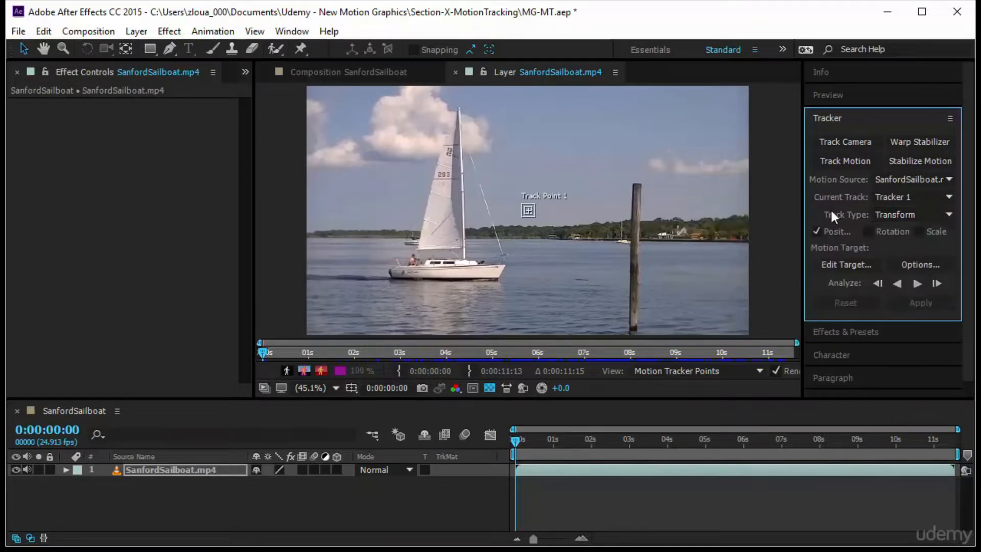
pyautogui.click(896, 214)
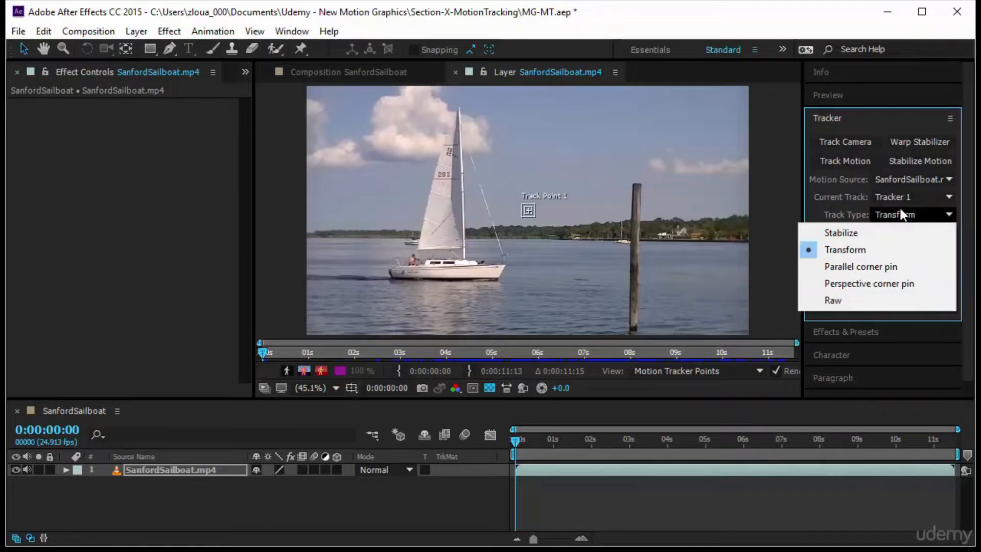
pyautogui.click(833, 210)
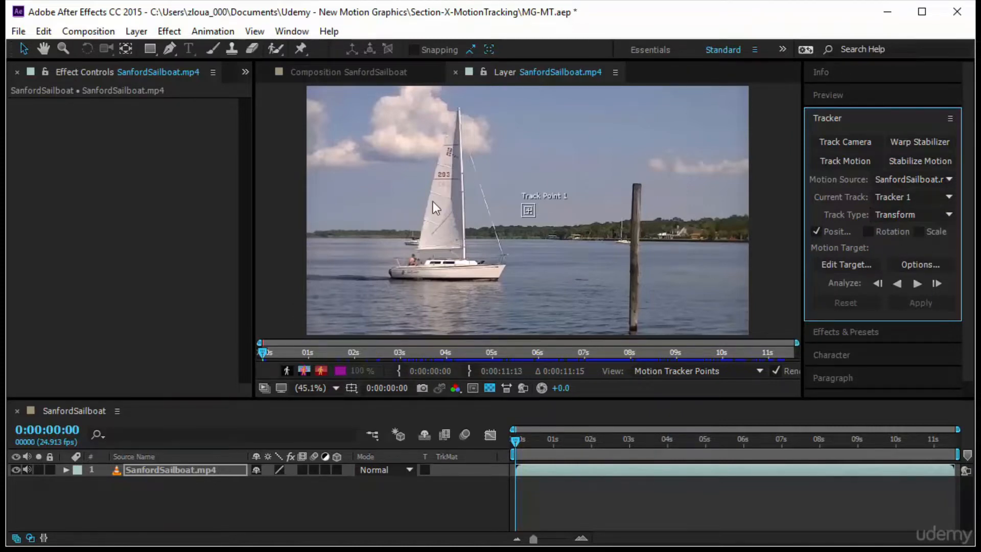
# Step: Look at the tracker's motion target options and leave the dialog without changing anything
pyautogui.click(861, 265)
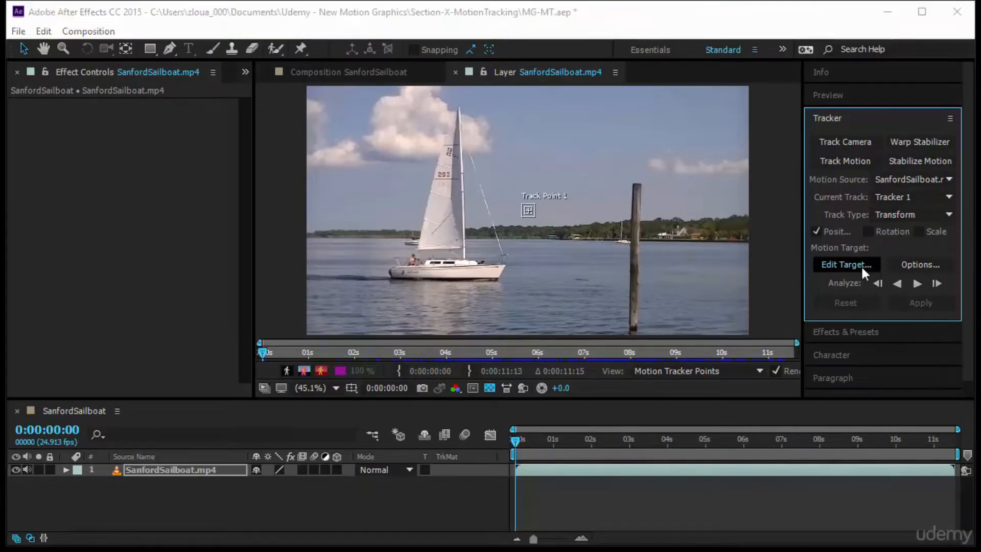
pyautogui.moveTo(158, 25); pyautogui.dragTo(361, 165)
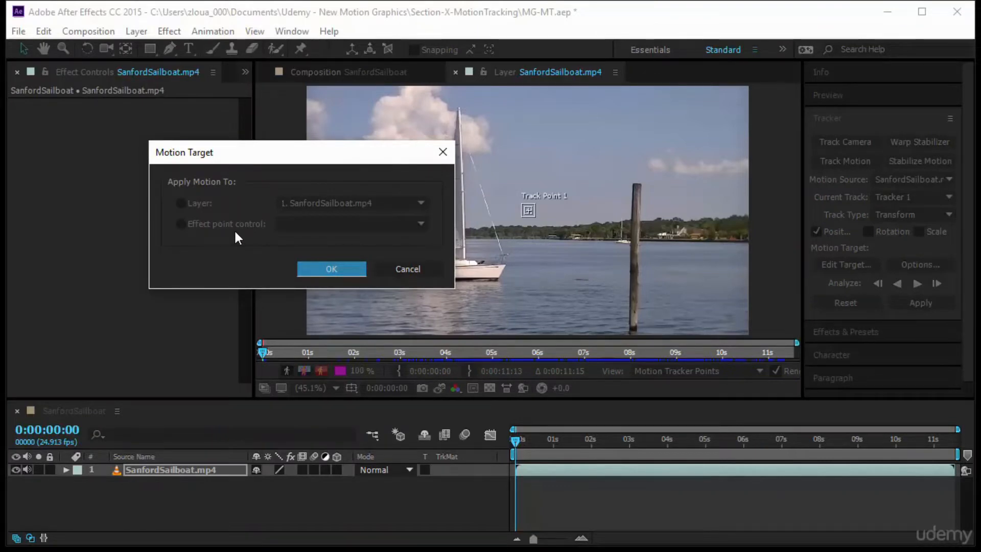
pyautogui.click(409, 269)
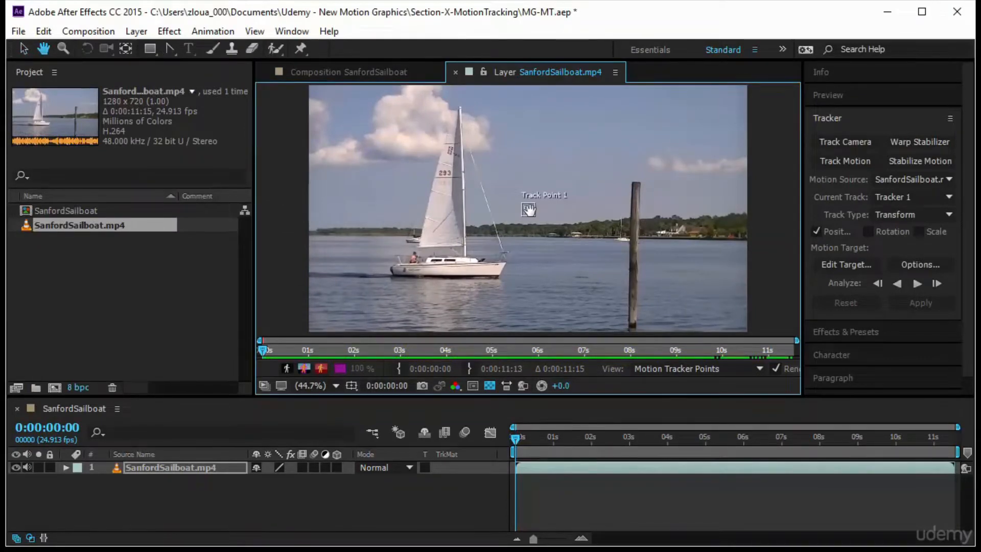
# Step: Examine Track Point 1 up close, including its inner feature region, outer search region and centre attach point
pyautogui.scroll(4, 530, 211)
pyautogui.scroll(2, 530, 211)
pyautogui.press('v')
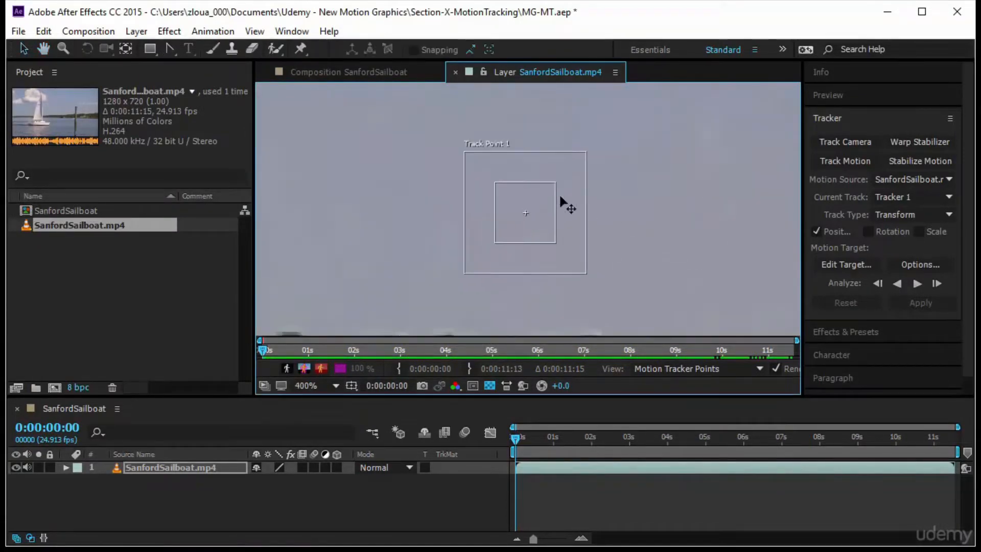
pyautogui.click(501, 134)
pyautogui.moveTo(436, 121); pyautogui.dragTo(531, 181)
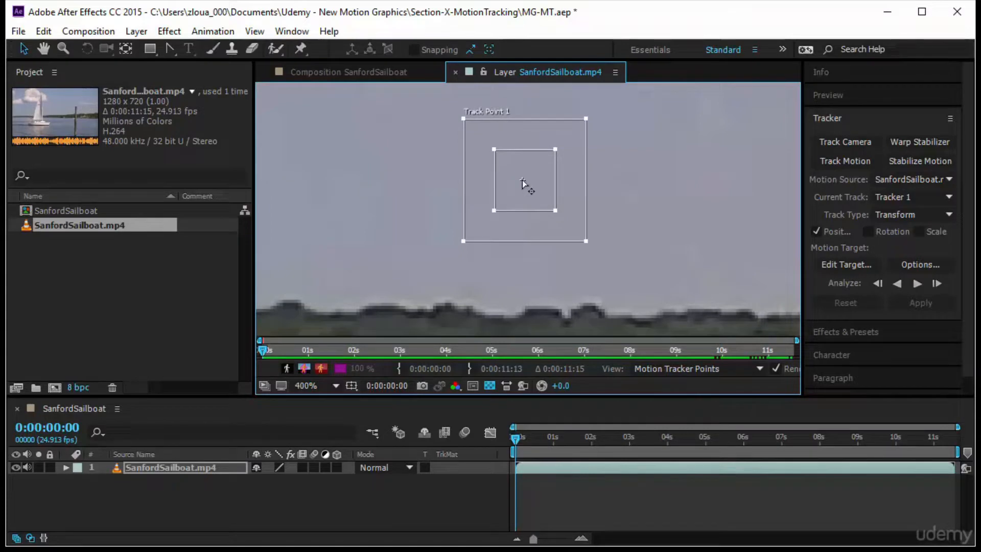
pyautogui.click(524, 180)
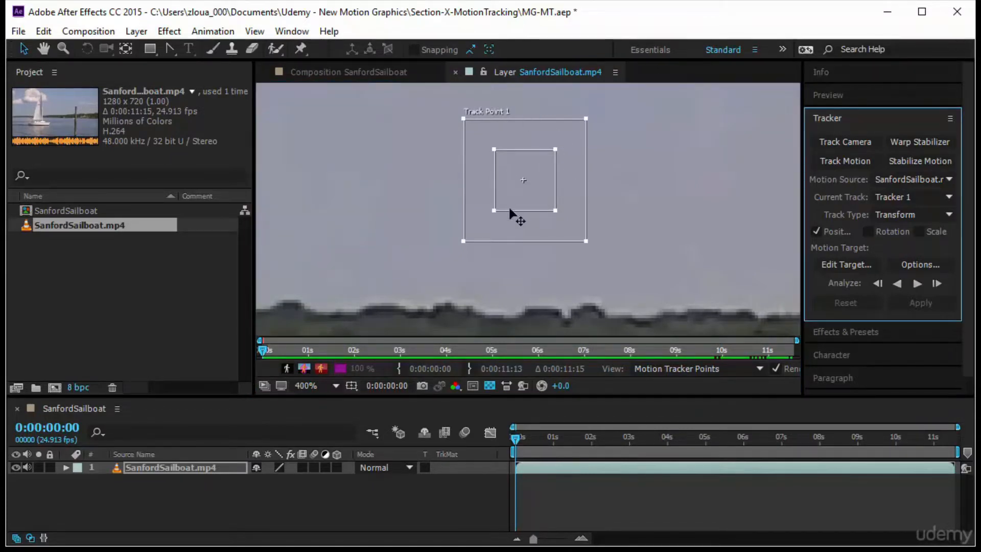
# Step: Move Track Point 1 onto the person sitting at the stern of the sailboat
pyautogui.press(',')
pyautogui.press(',')
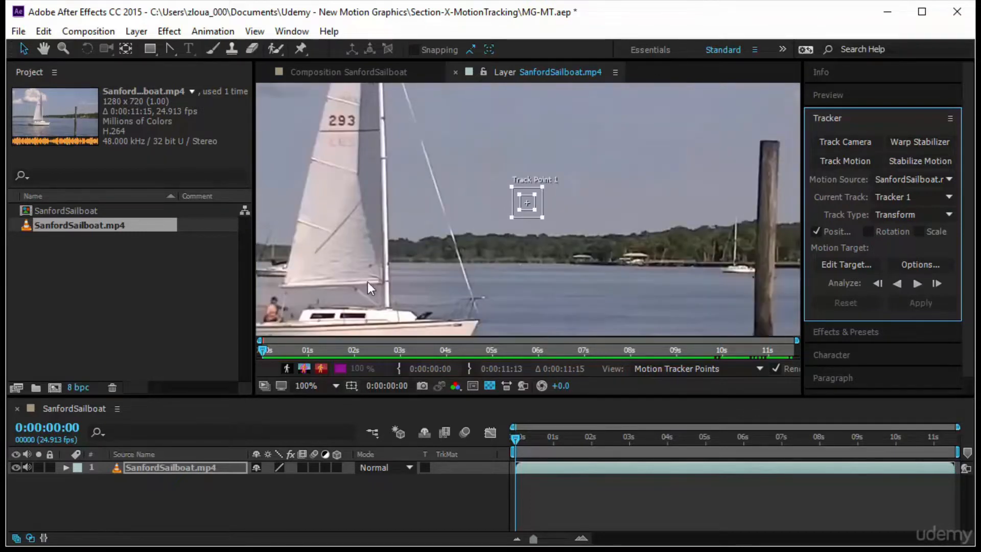
pyautogui.moveTo(374, 276); pyautogui.dragTo(448, 258)
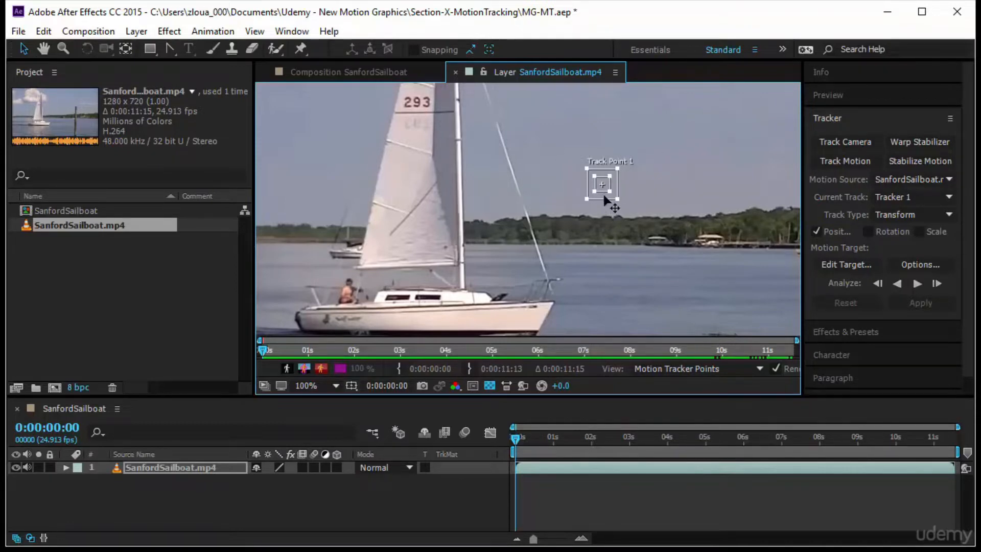
pyautogui.moveTo(607, 198); pyautogui.dragTo(349, 305)
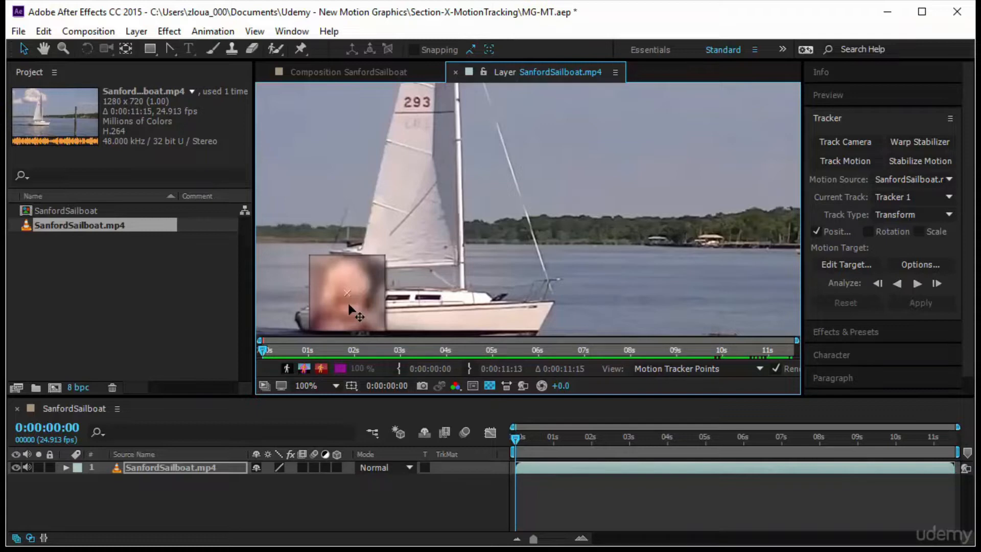
pyautogui.moveTo(350, 307); pyautogui.dragTo(350, 307)
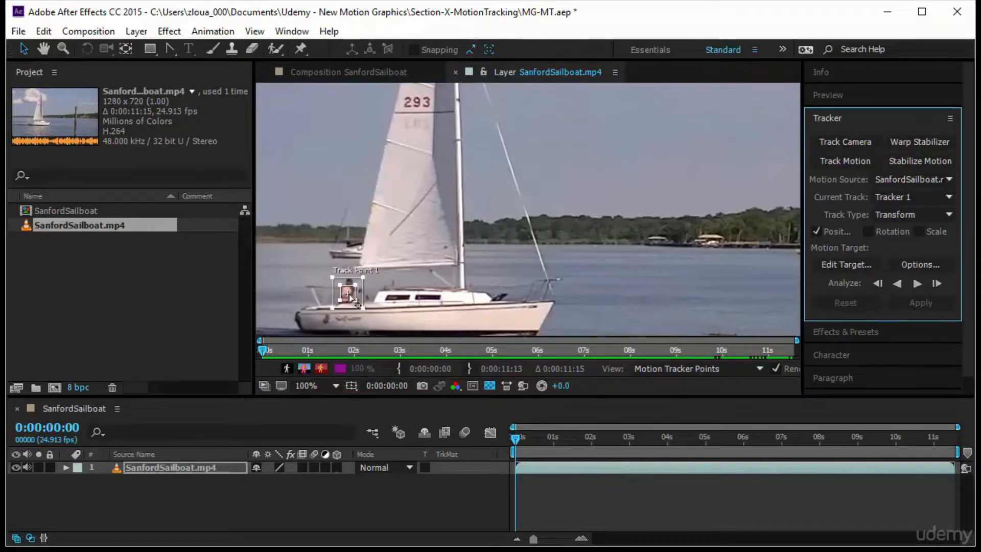
# Step: Shrink Track Point 1's search region around the seated person and tighten its feature region to the torso
pyautogui.scroll(4, 349, 294)
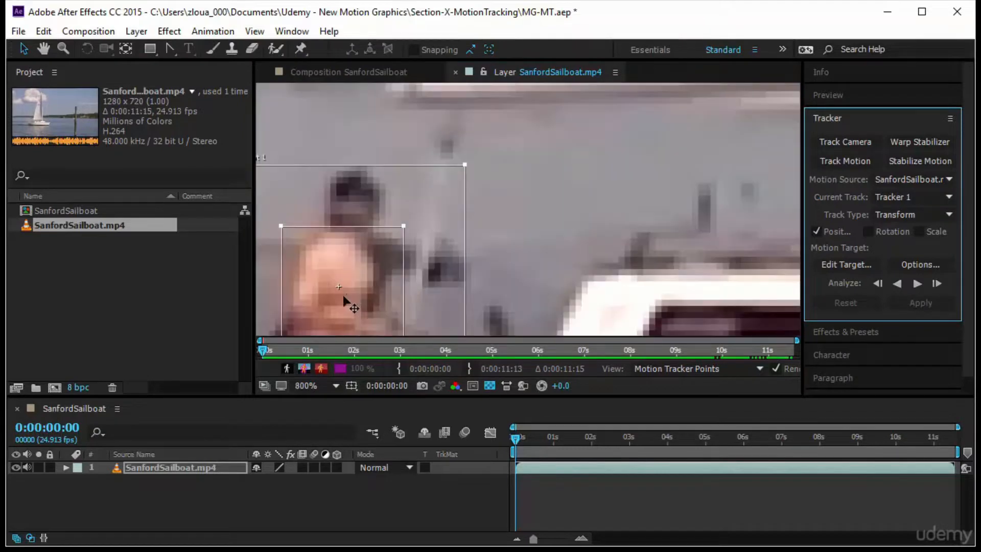
pyautogui.scroll(1, 346, 301)
pyautogui.moveTo(390, 270); pyautogui.dragTo(437, 228)
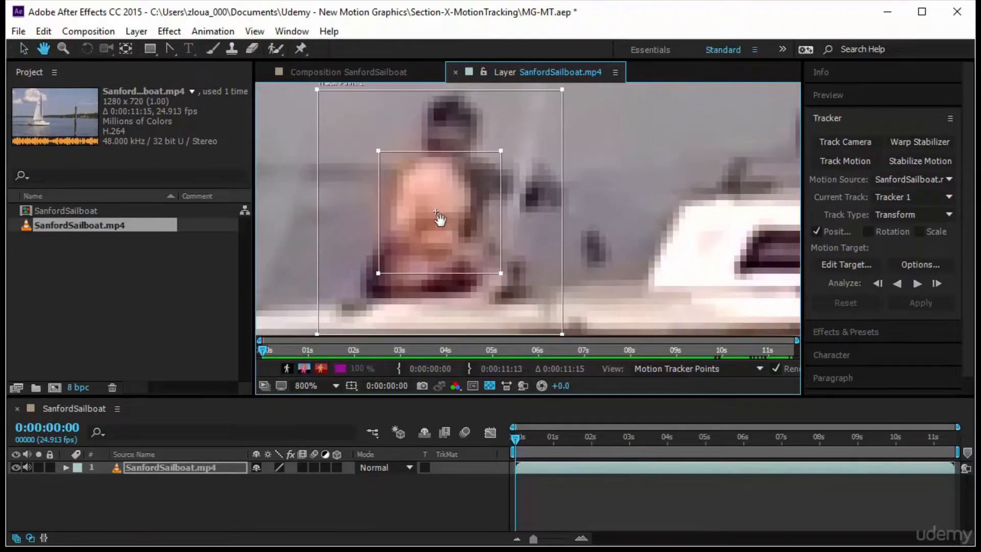
pyautogui.scroll(-1, 517, 206)
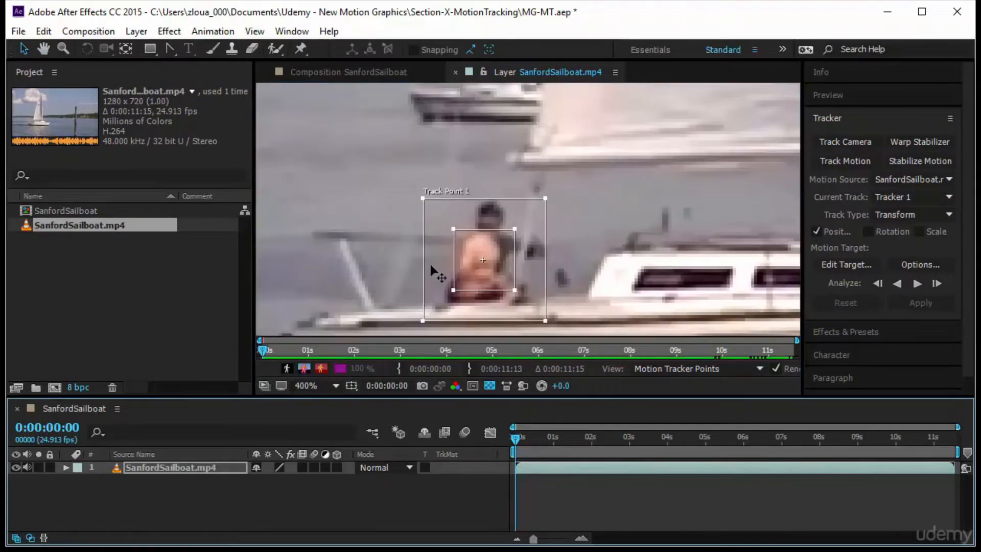
pyautogui.moveTo(423, 238)
pyautogui.mouseDown()
pyautogui.moveTo(431, 222)
pyautogui.moveTo(403, 247)
pyautogui.moveTo(444, 234)
pyautogui.moveTo(435, 198)
pyautogui.moveTo(430, 226)
pyautogui.moveTo(432, 199)
pyautogui.moveTo(416, 207)
pyautogui.moveTo(424, 239)
pyautogui.mouseUp()
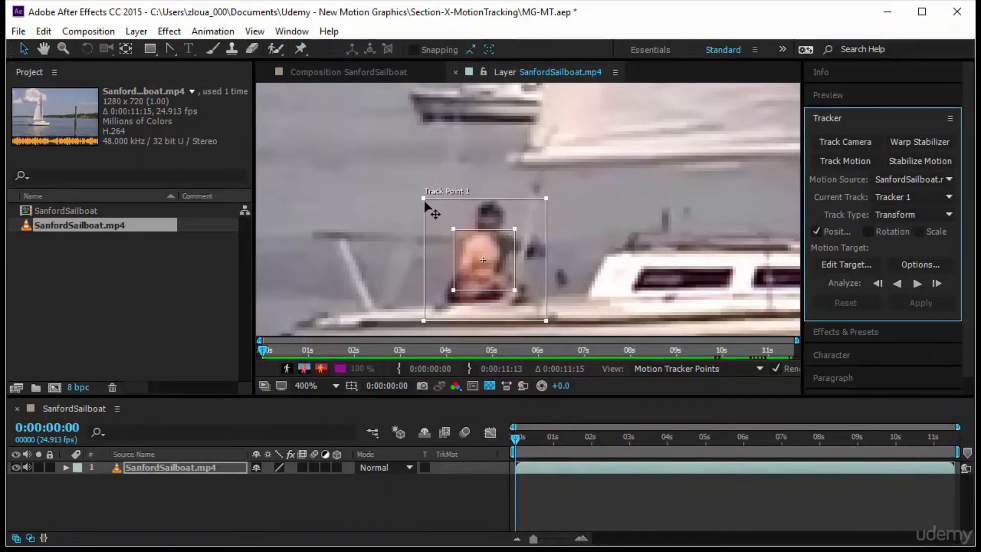
pyautogui.moveTo(423, 198); pyautogui.dragTo(439, 217)
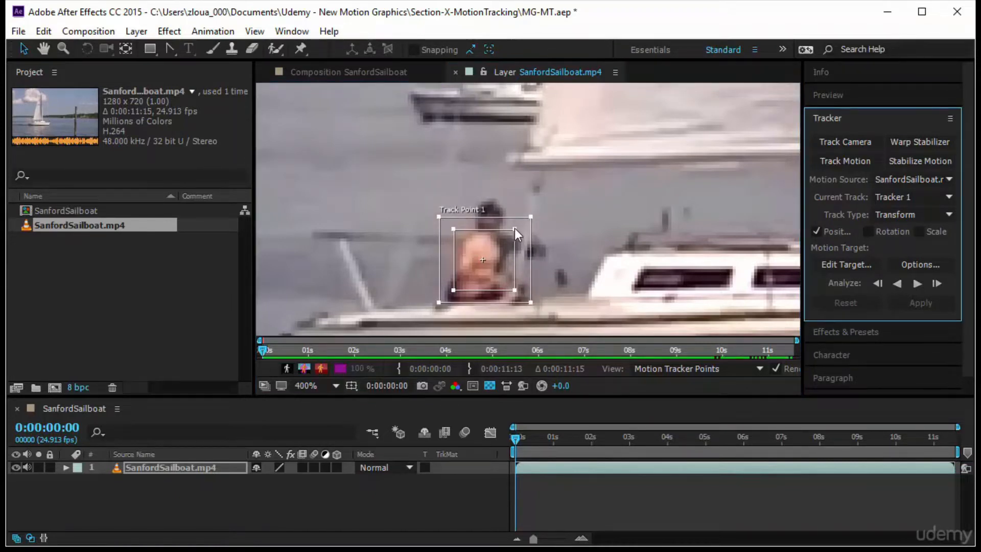
pyautogui.moveTo(514, 228); pyautogui.dragTo(485, 240)
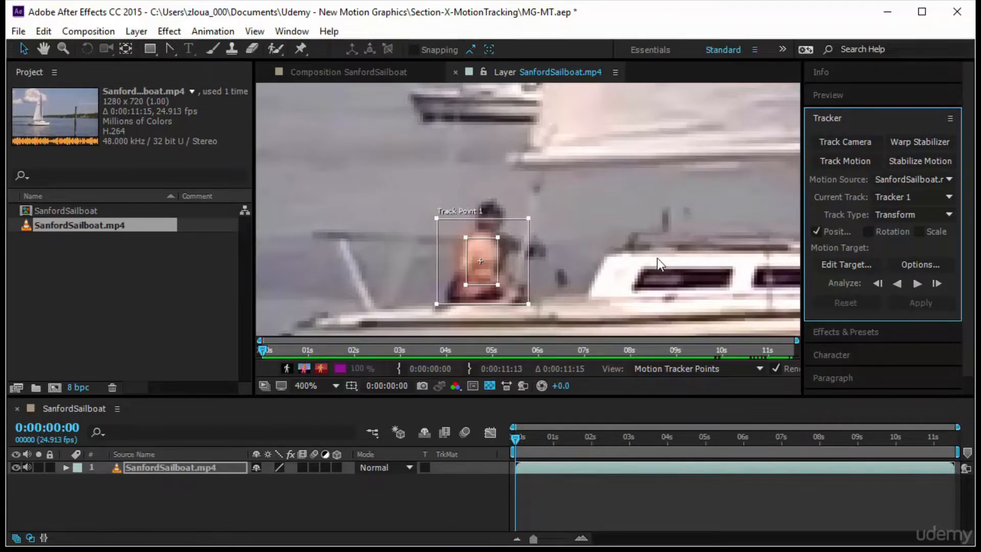
# Step: Set the layer view to 100% and frame the sailboat with its track point and the wooden post
pyautogui.click(300, 383)
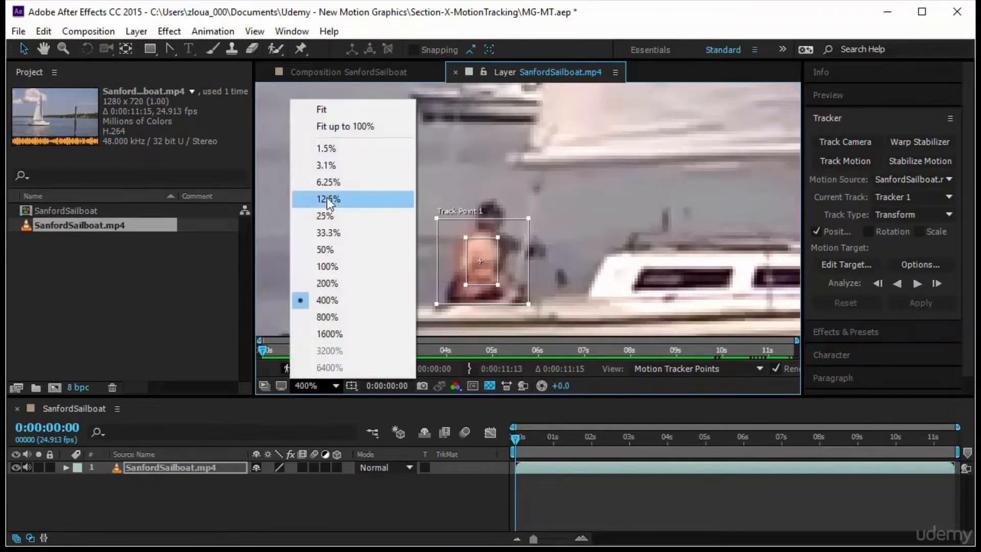
pyautogui.click(352, 127)
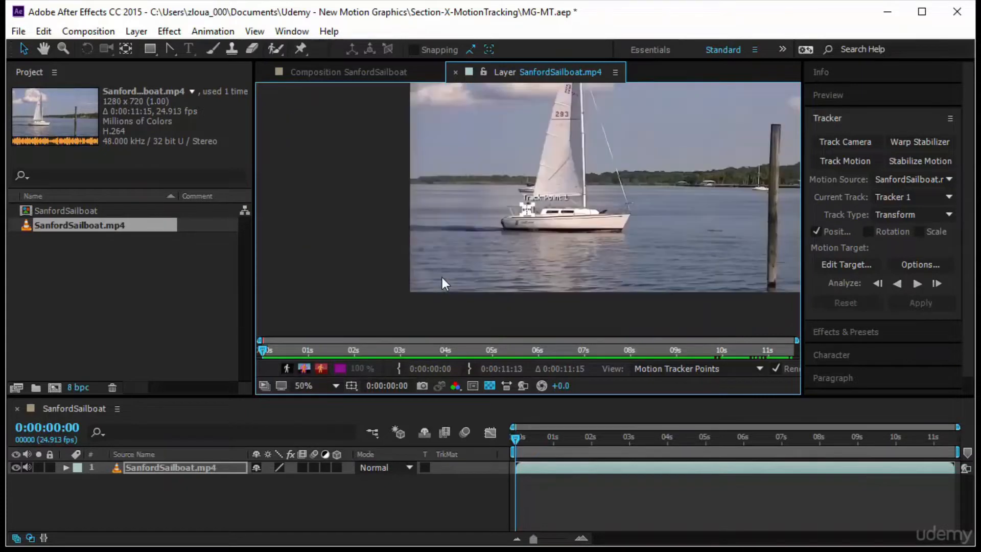
pyautogui.press('space')
pyautogui.moveTo(562, 199); pyautogui.dragTo(271, 325)
pyautogui.scroll(1, 467, 252)
pyautogui.press('space')
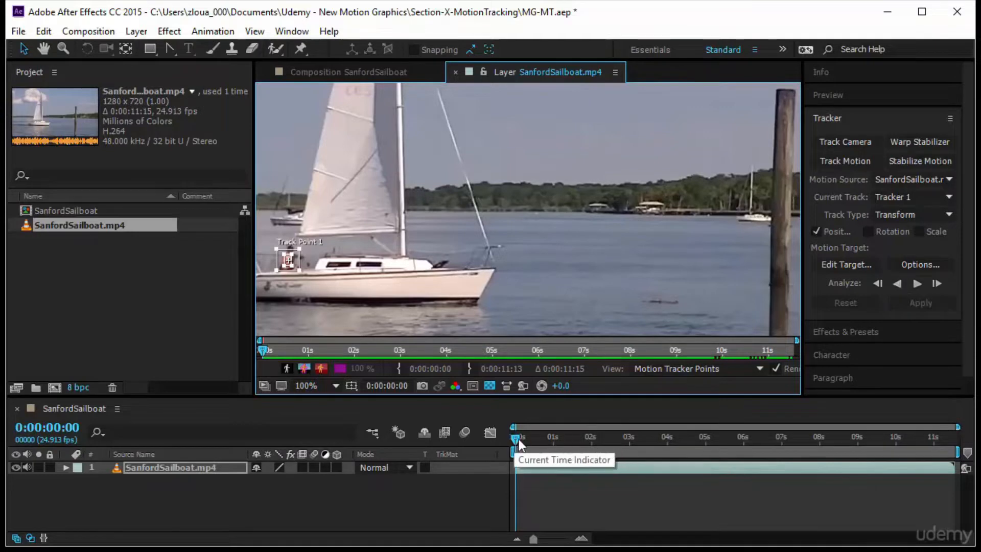
# Step: Preview the boat's travel across the clip, return to the first frame and analyze Tracker 1 forward through the whole clip
pyautogui.moveTo(515, 439); pyautogui.dragTo(942, 440)
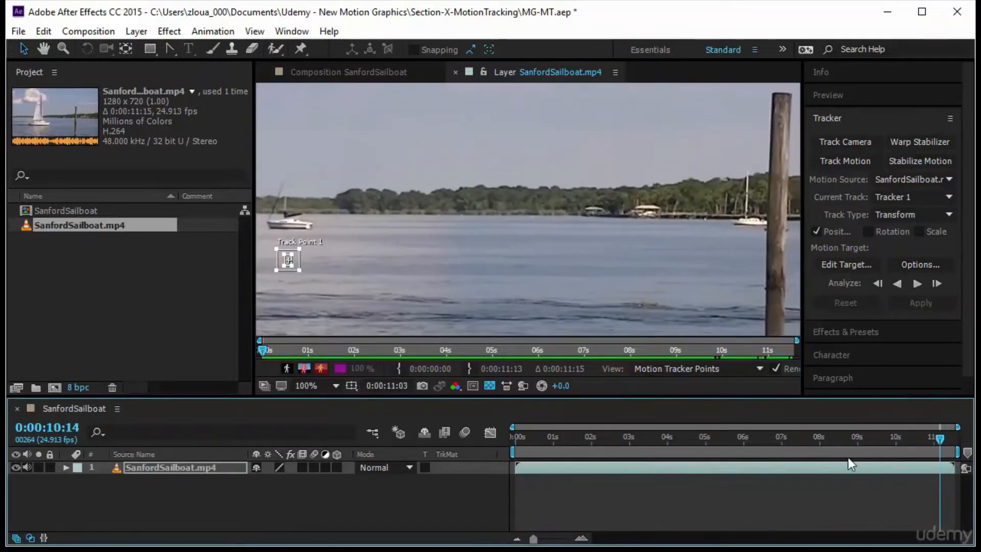
pyautogui.press('Home')
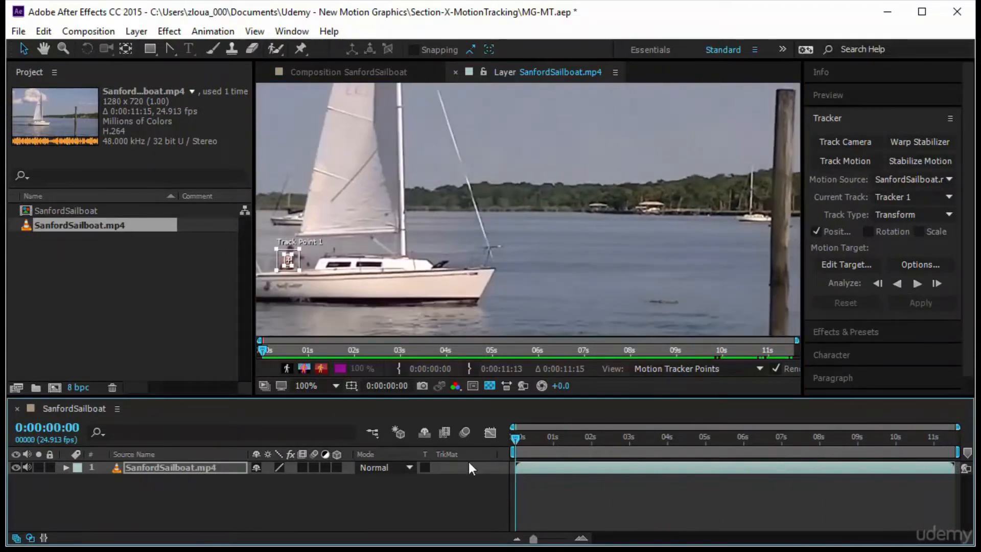
pyautogui.click(915, 282)
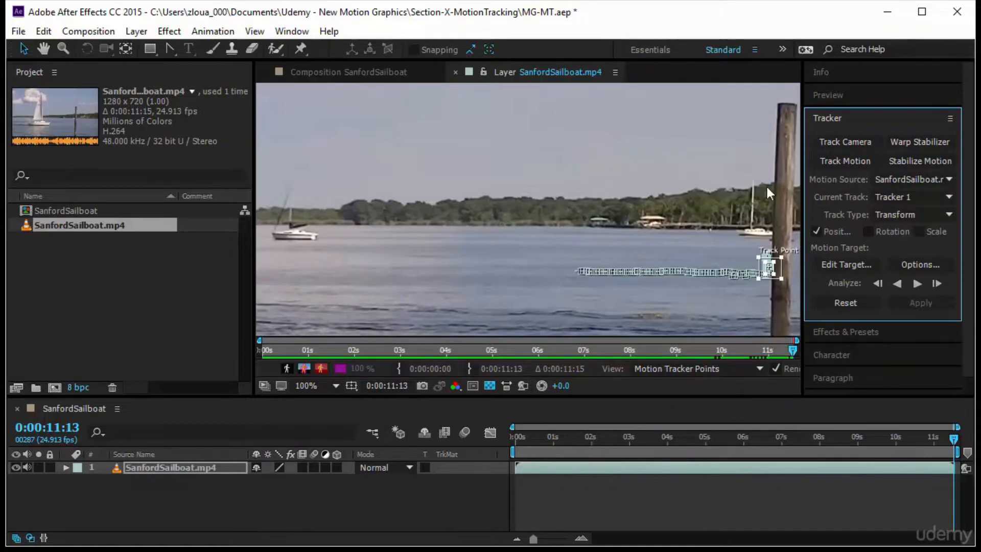
pyautogui.press('space')
pyautogui.moveTo(743, 296); pyautogui.dragTo(415, 300)
# Step: Enlarge the timeline area and expand the SanfordSailboat.mp4 layer's Motion Trackers down to the properties of Tracker 1's Track Point 1
pyautogui.click(154, 468)
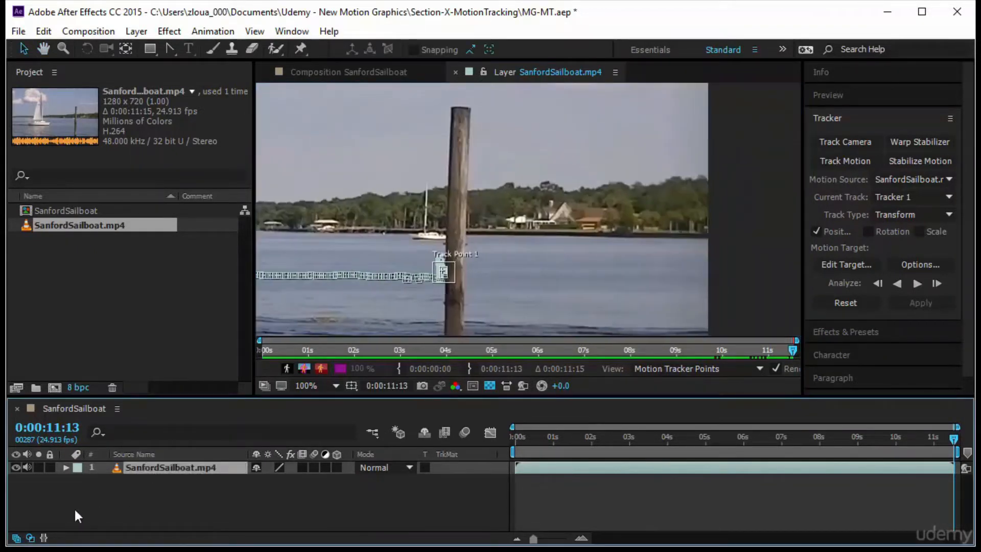
pyautogui.click(66, 468)
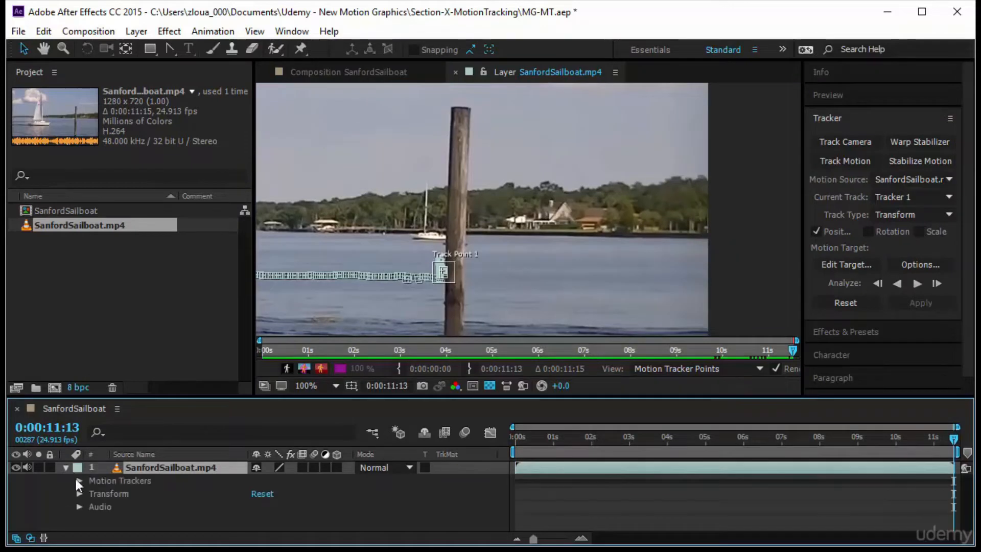
pyautogui.click(113, 482)
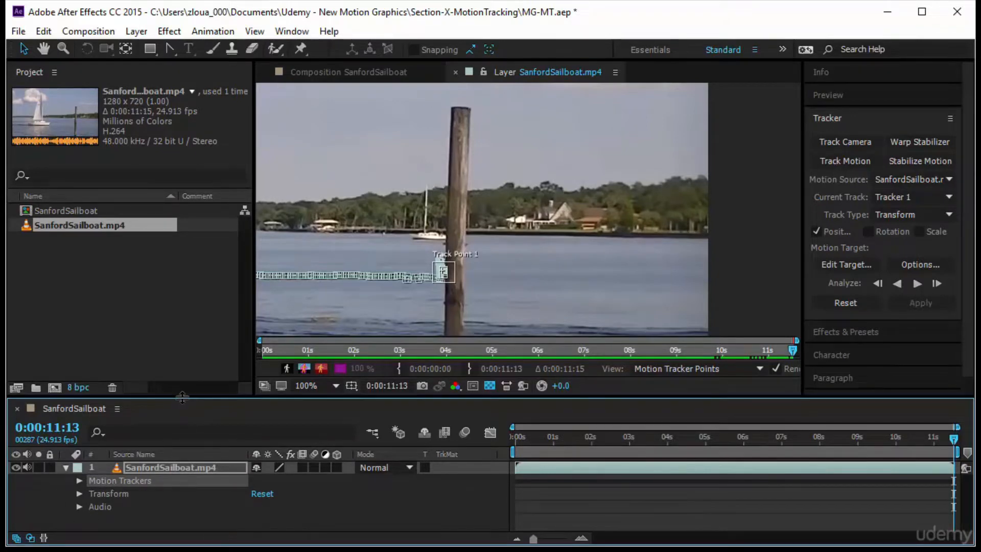
pyautogui.moveTo(184, 397); pyautogui.dragTo(186, 350)
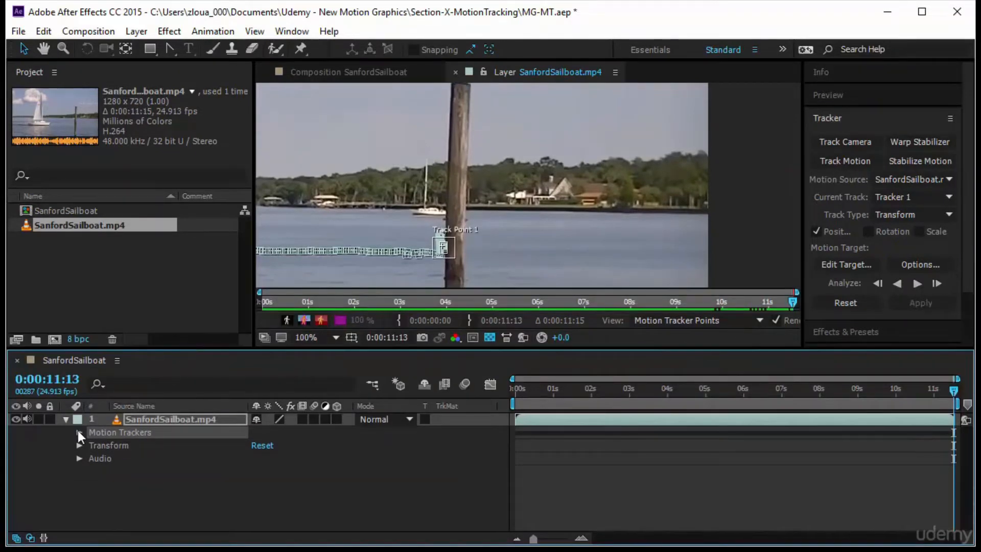
pyautogui.click(79, 433)
pyautogui.click(112, 447)
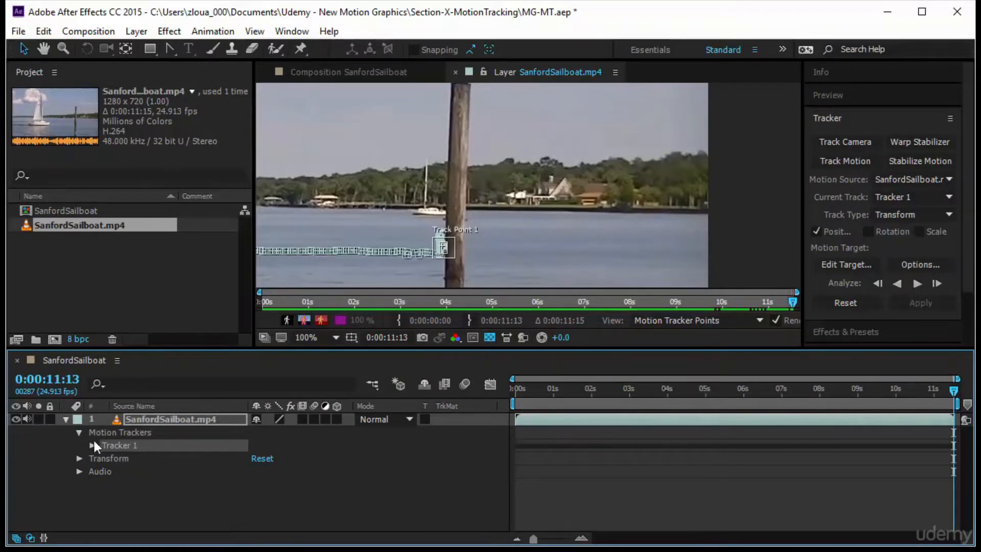
pyautogui.click(93, 446)
pyautogui.click(141, 458)
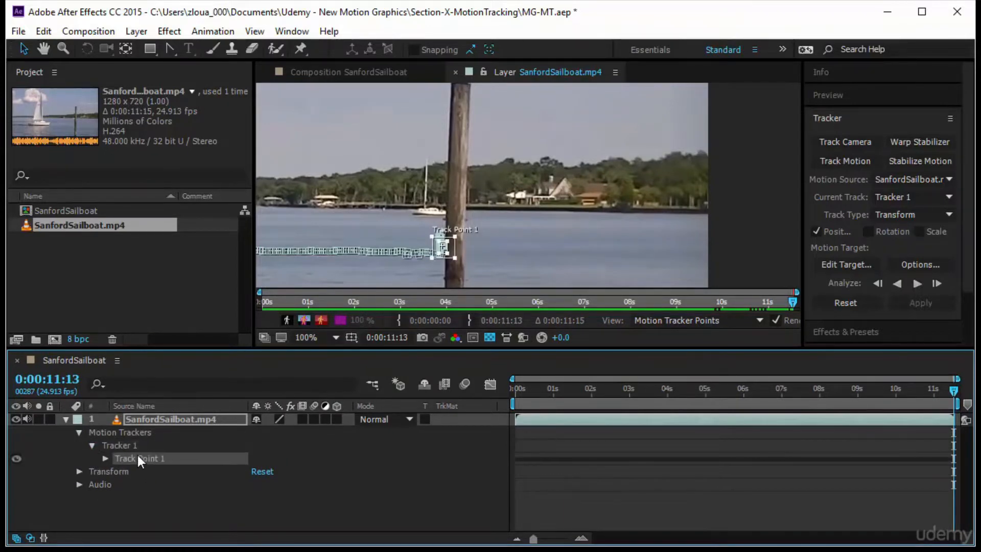
pyautogui.click(105, 457)
pyautogui.scroll(-1, 173, 474)
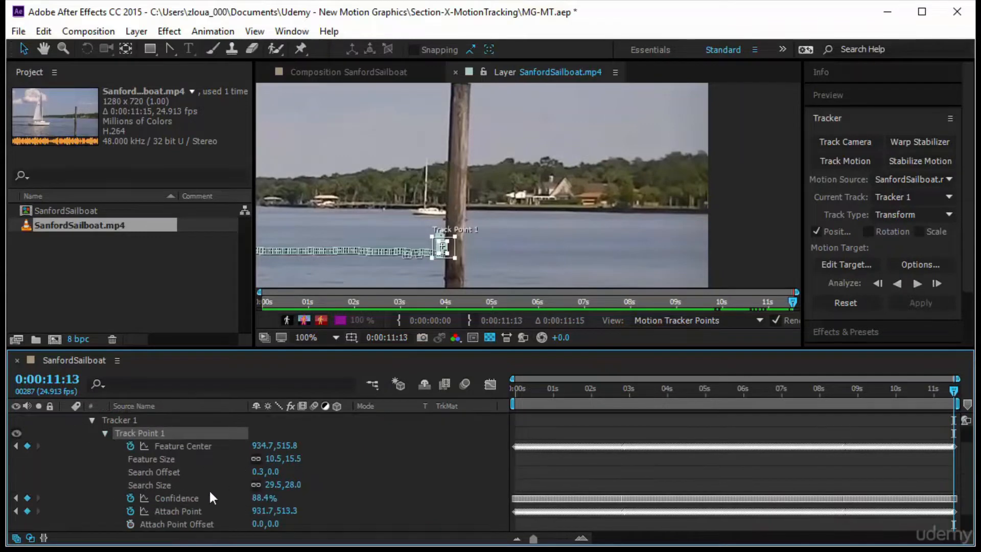
# Step: Inspect the keyframes of Track Point 1's Feature Center, Attach Point and Confidence properties
pyautogui.click(191, 444)
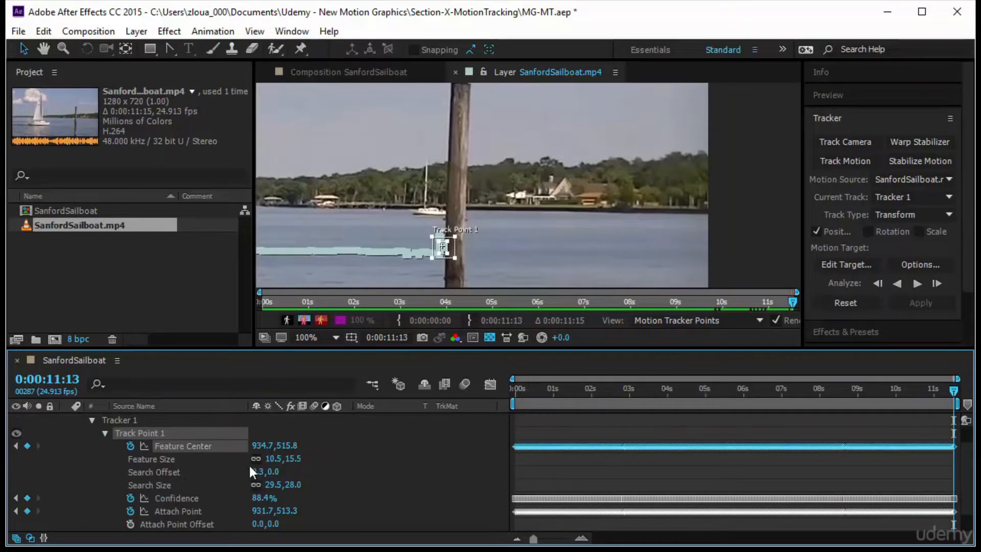
pyautogui.click(203, 496)
pyautogui.click(205, 511)
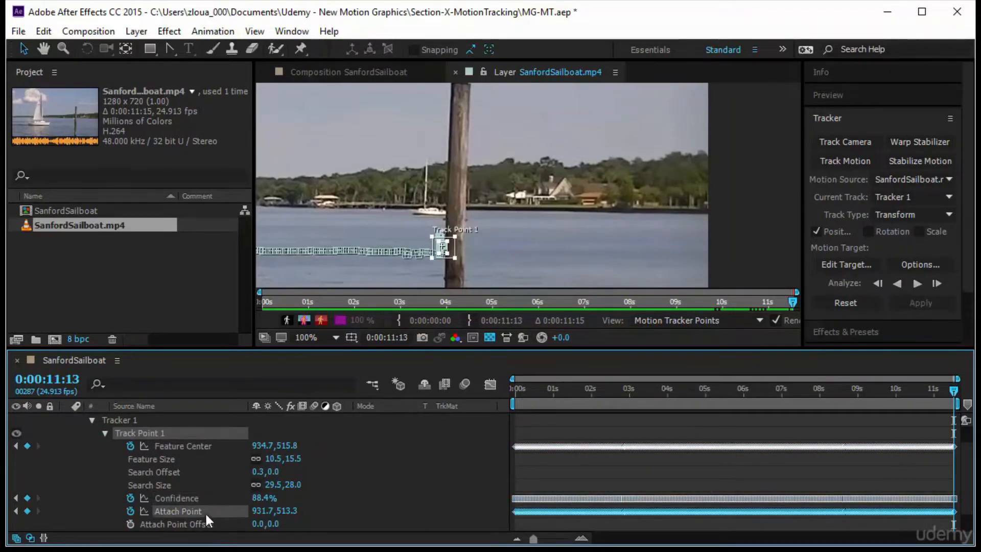
pyautogui.click(195, 498)
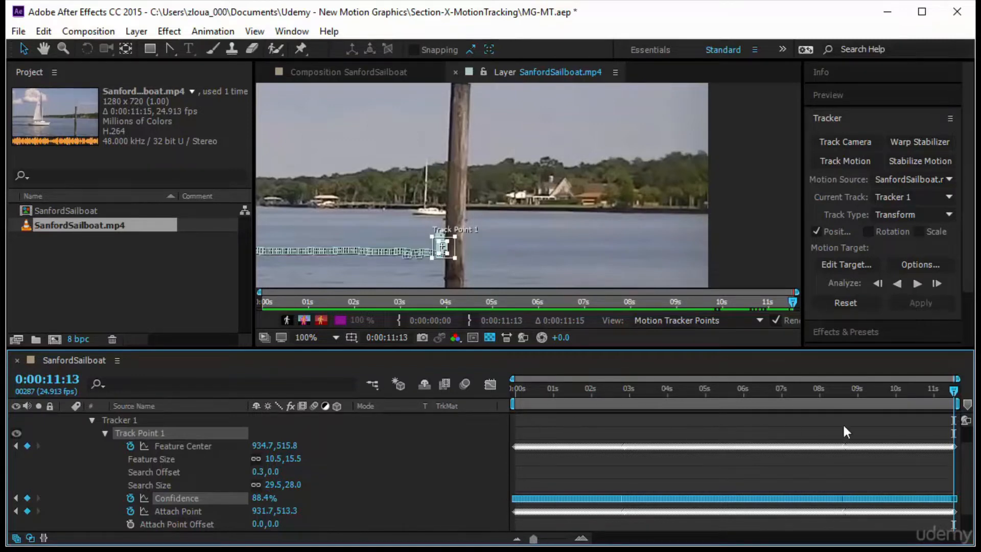
# Step: Hide the layer transfer controls columns to widen the keyframe area of the timeline
pyautogui.rightClick(420, 410)
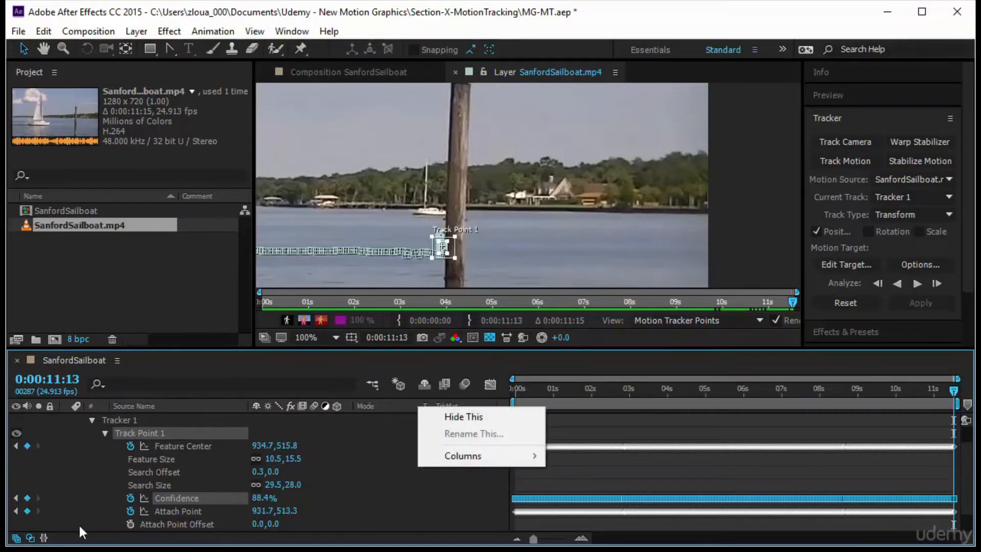
pyautogui.click(28, 538)
pyautogui.click(29, 539)
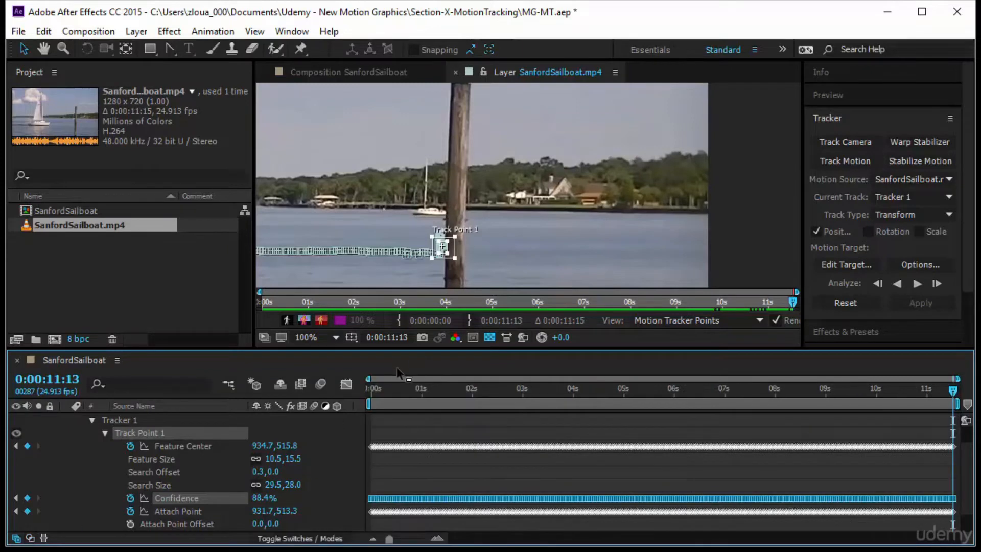
pyautogui.moveTo(393, 543)
pyautogui.mouseDown()
pyautogui.moveTo(426, 546)
pyautogui.moveTo(392, 545)
pyautogui.mouseUp()
# Step: Set the current time to 0:00:06:13, just before the person passes behind the post, and magnify the track point to 400%
pyautogui.moveTo(951, 394); pyautogui.dragTo(700, 445)
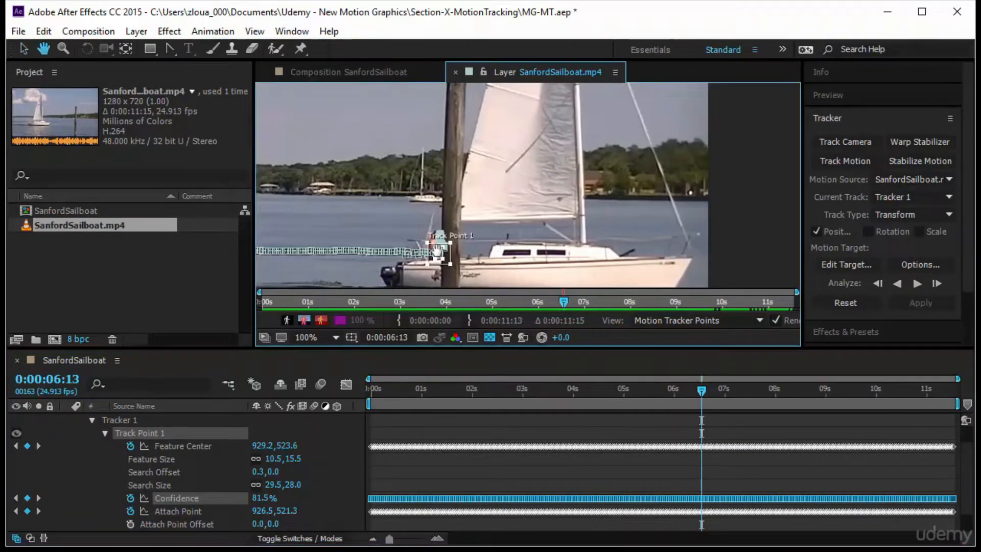
pyautogui.moveTo(443, 260); pyautogui.dragTo(440, 239)
pyautogui.scroll(4, 439, 238)
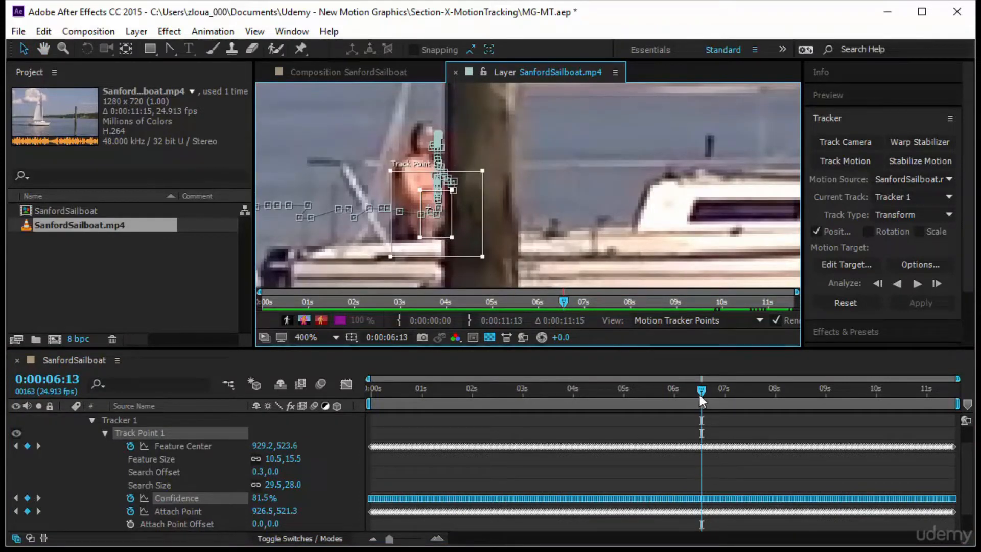
pyautogui.moveTo(700, 394); pyautogui.dragTo(702, 400)
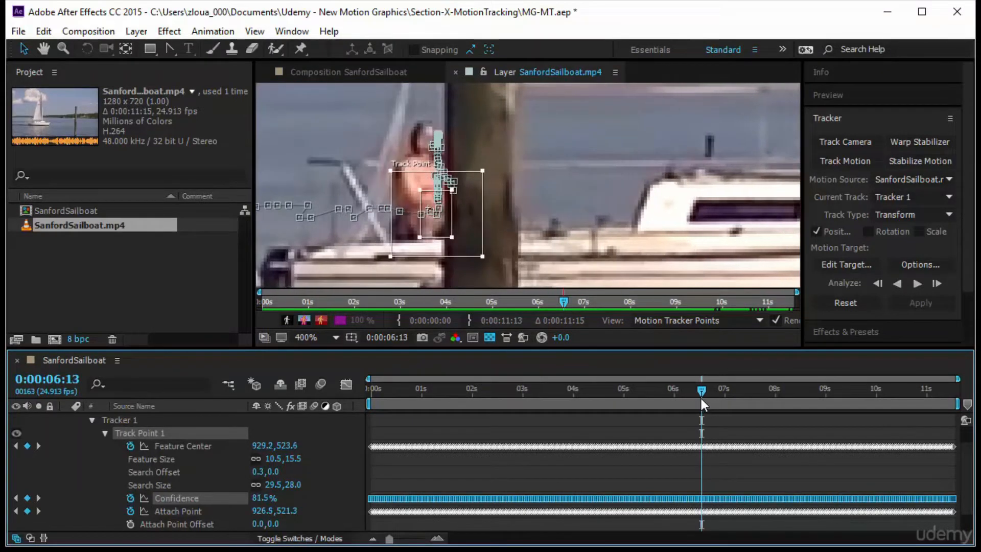
# Step: Delete all Feature Center, Confidence and Attach Point keyframes of Track Point 1 after 0:00:06:13
pyautogui.moveTo(389, 539); pyautogui.dragTo(419, 549)
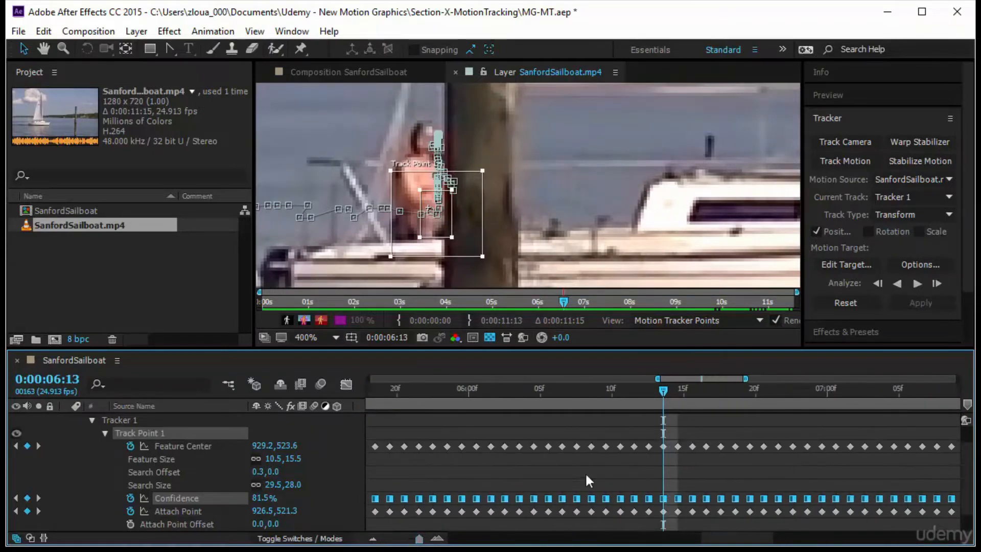
pyautogui.moveTo(663, 394)
pyautogui.mouseDown()
pyautogui.moveTo(690, 401)
pyautogui.moveTo(664, 404)
pyautogui.mouseUp()
pyautogui.click(624, 476)
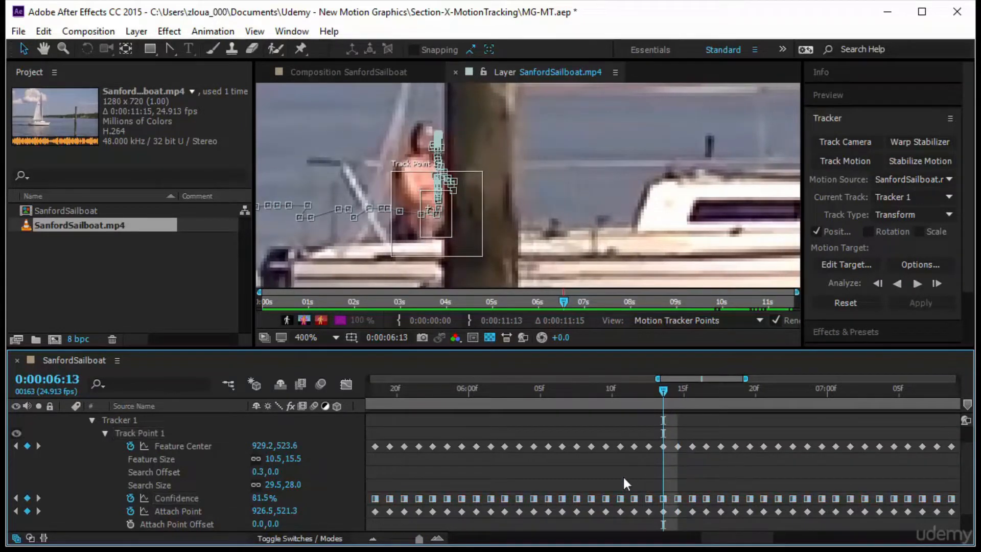
pyautogui.moveTo(673, 427); pyautogui.dragTo(953, 510)
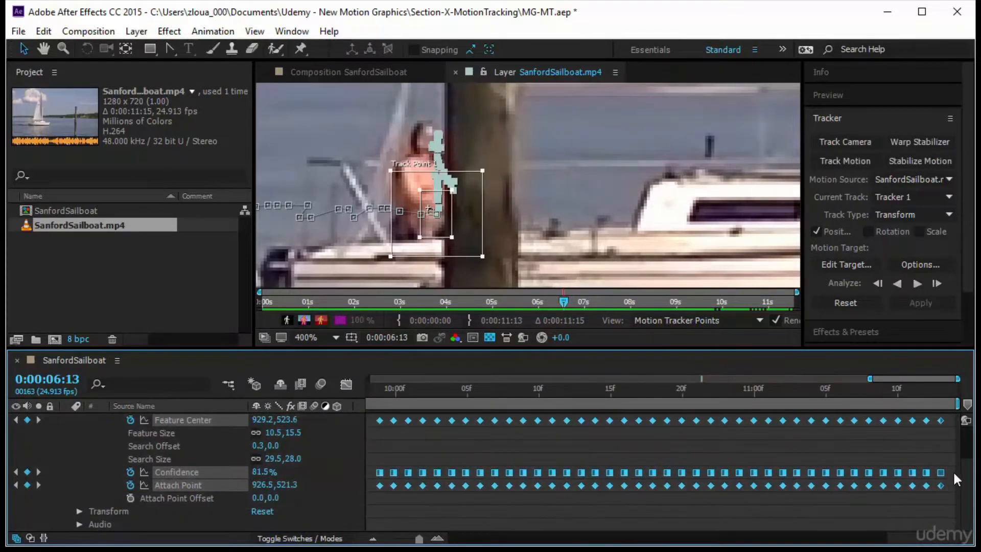
pyautogui.press('Delete')
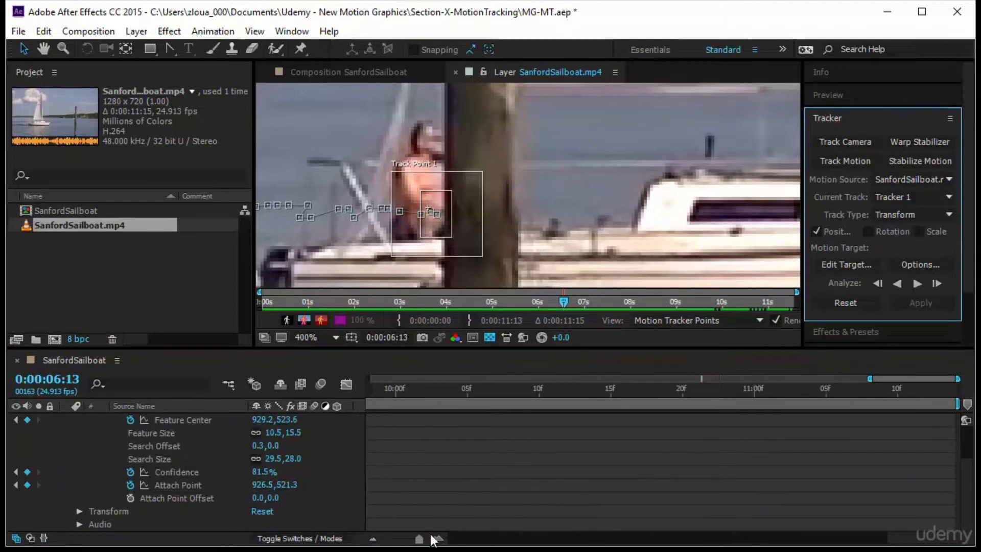
pyautogui.moveTo(419, 539); pyautogui.dragTo(389, 539)
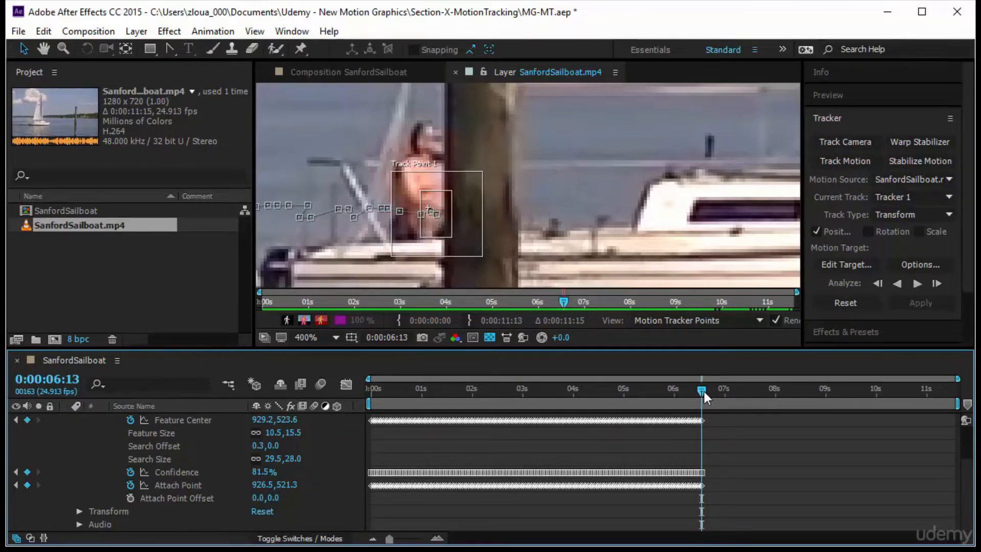
# Step: At 0:00:06:03, shift Track Point 1 slightly toward the post, with its feature center at about 893.3, 521.6, and advance one frame
pyautogui.moveTo(704, 391); pyautogui.dragTo(683, 397)
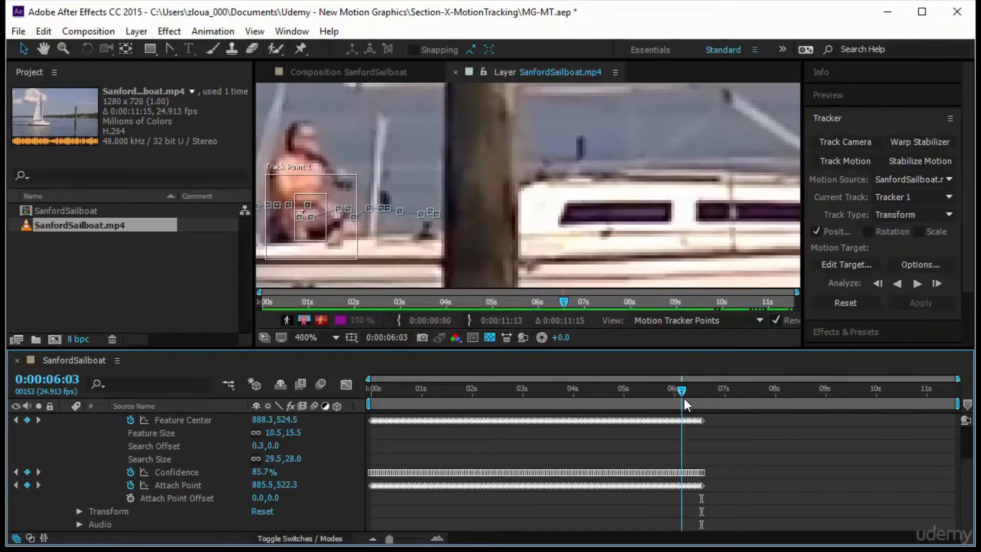
pyautogui.click(302, 220)
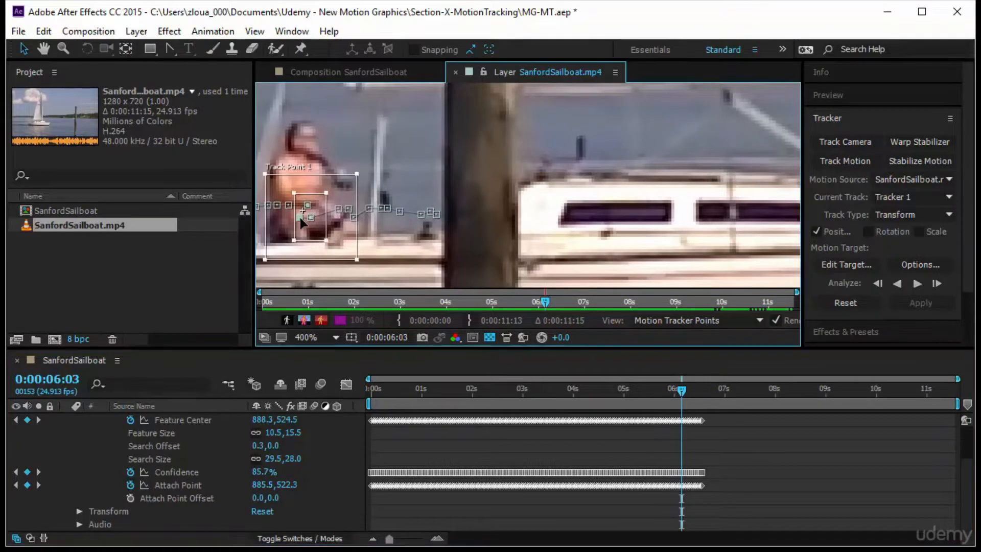
pyautogui.moveTo(316, 211); pyautogui.dragTo(329, 208)
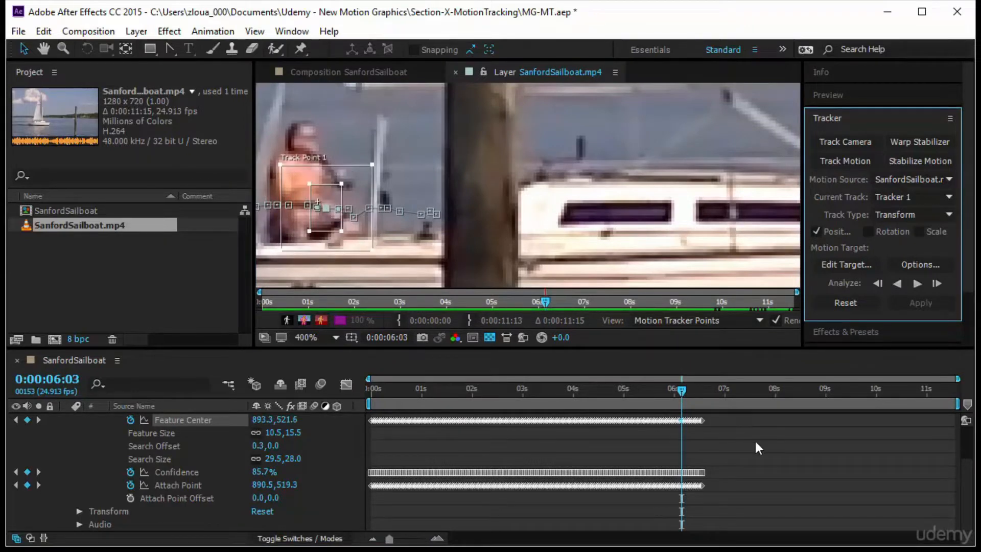
pyautogui.press('pagedown')
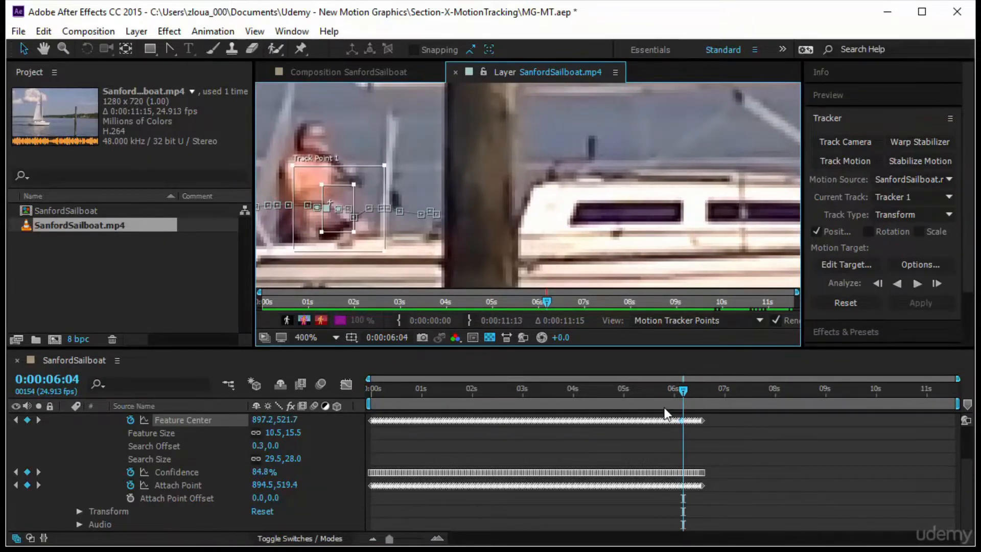
# Step: Place Track Point 1 on the person emerging past the post at 0:00:06:23, with its feature center at about 968, 519
pyautogui.click(719, 395)
pyautogui.press('j')
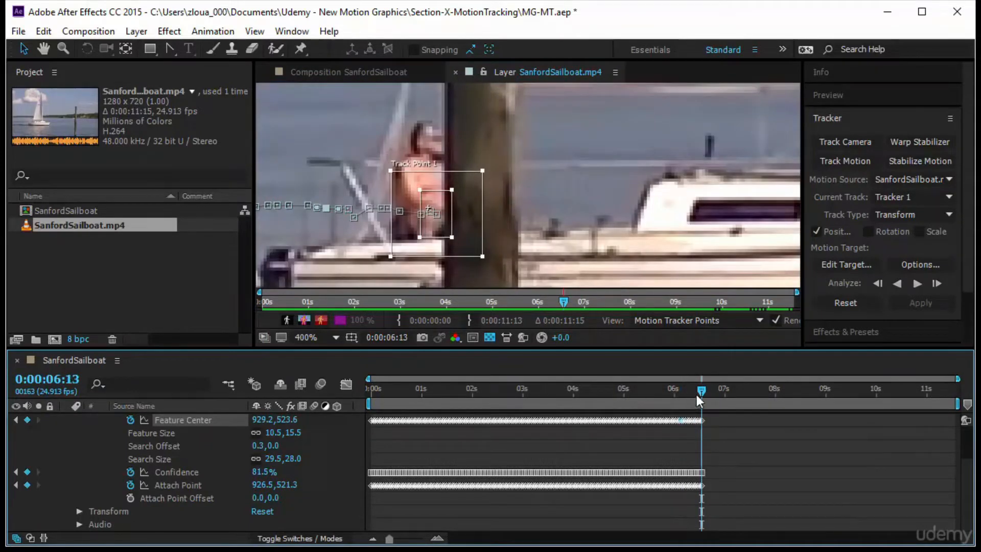
pyautogui.press('pageup')
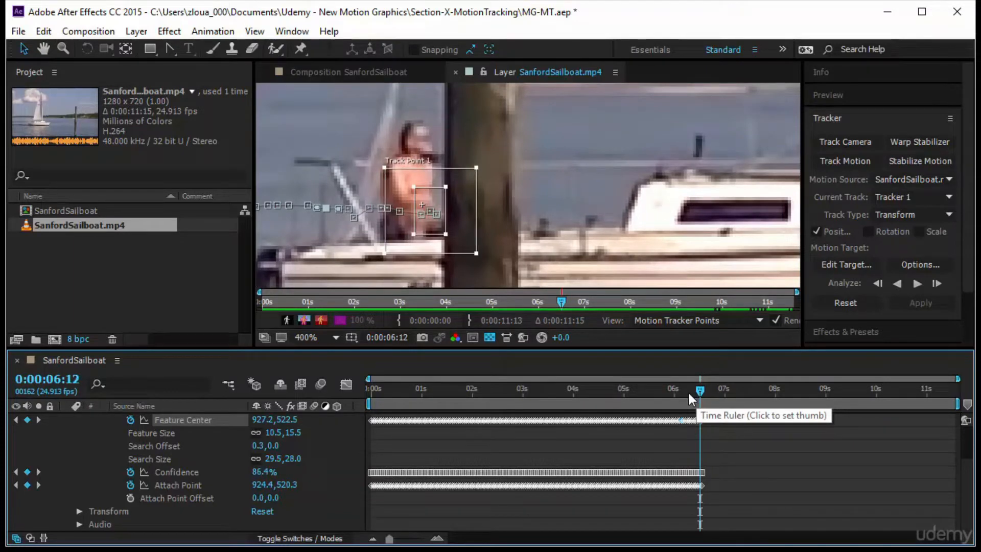
pyautogui.press('pagedown')
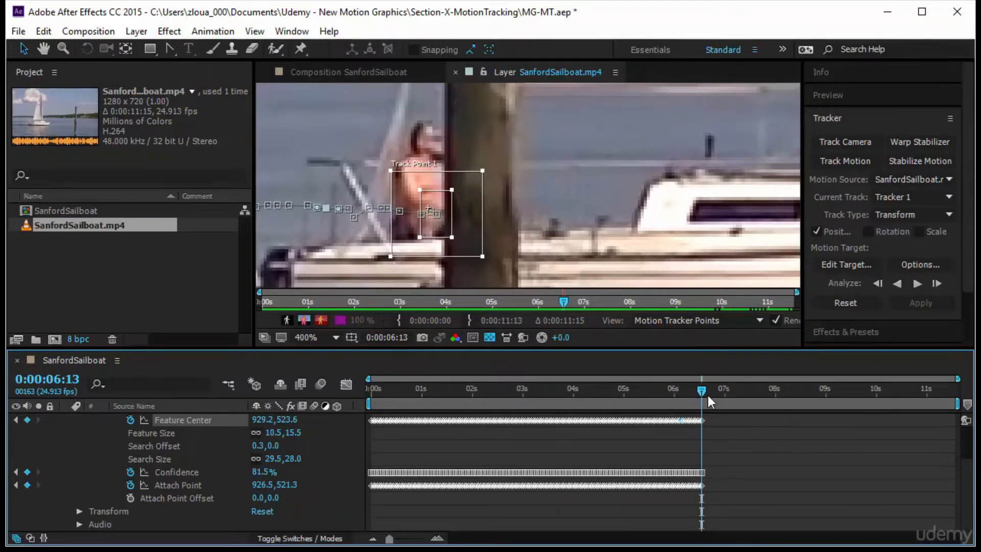
pyautogui.moveTo(704, 392); pyautogui.dragTo(722, 401)
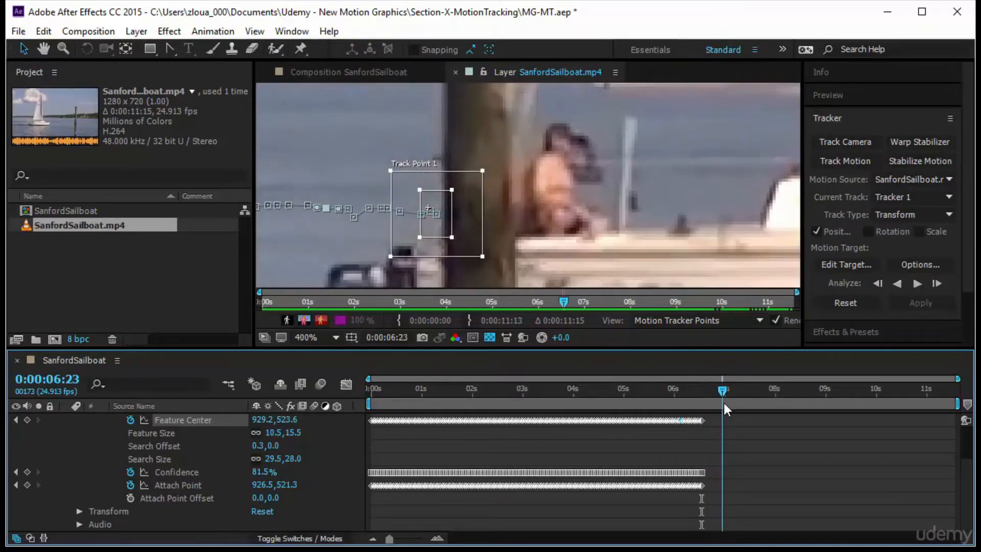
pyautogui.click(462, 235)
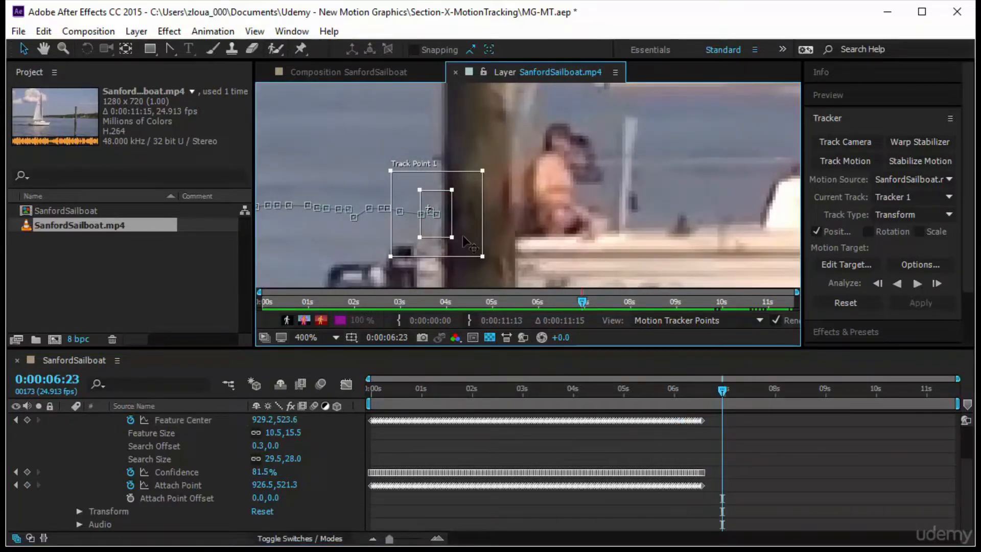
pyautogui.moveTo(463, 236); pyautogui.dragTo(582, 224)
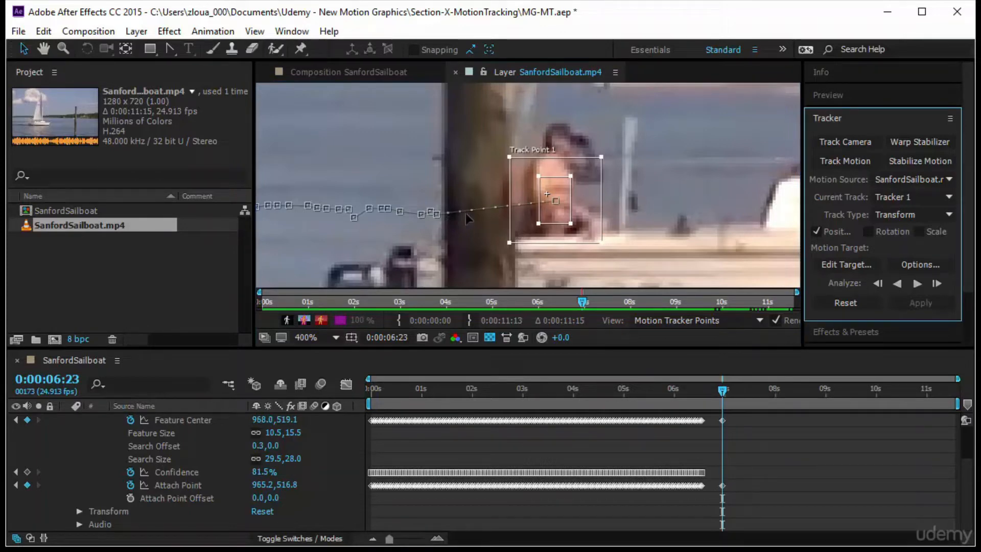
# Step: Set the layer view to 200% and frame the repositioned track point together with the sailboat's cabin
pyautogui.press(',')
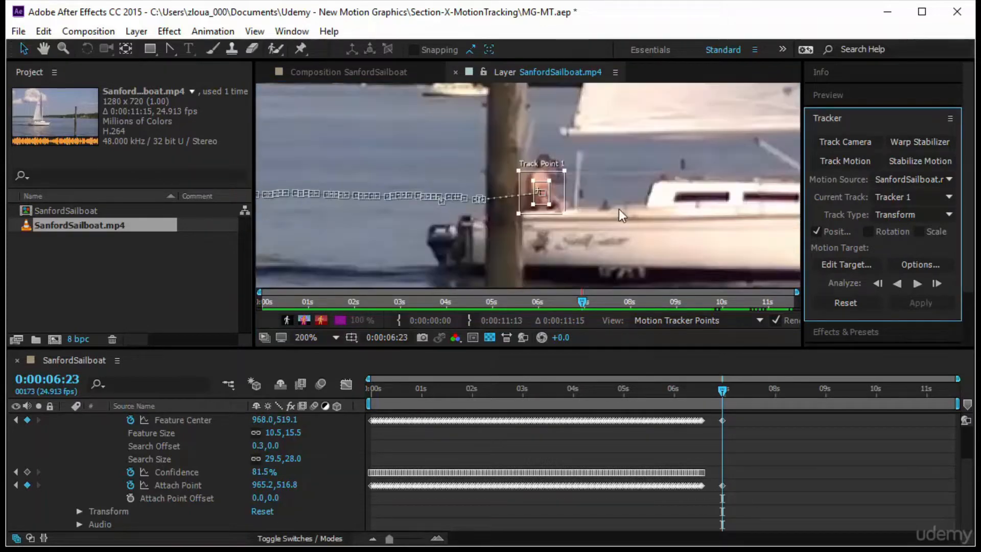
pyautogui.press('h')
pyautogui.moveTo(681, 232); pyautogui.dragTo(467, 247)
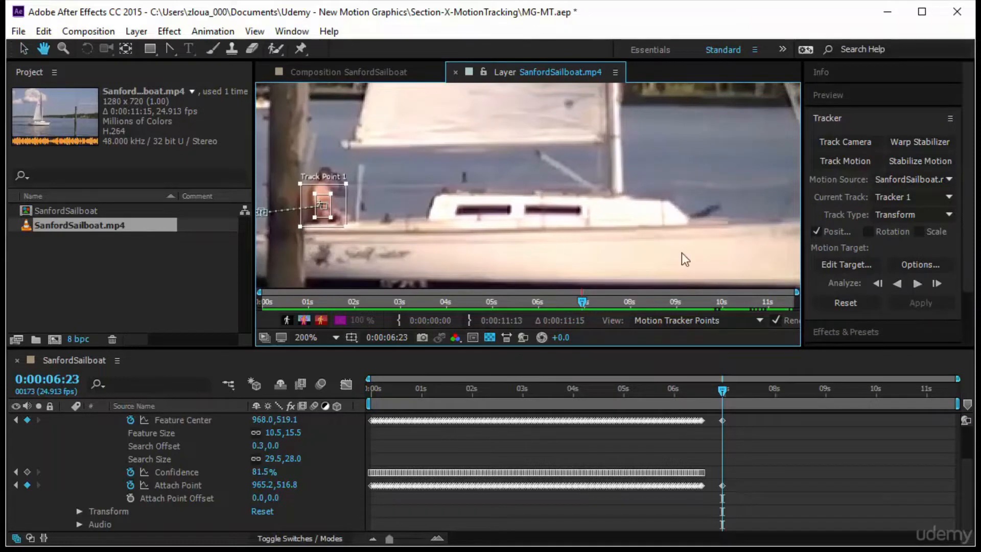
# Step: Analyze Track Point 1 forward from 0:00:06:23 through to the end of the clip
pyautogui.press('v')
pyautogui.click(918, 284)
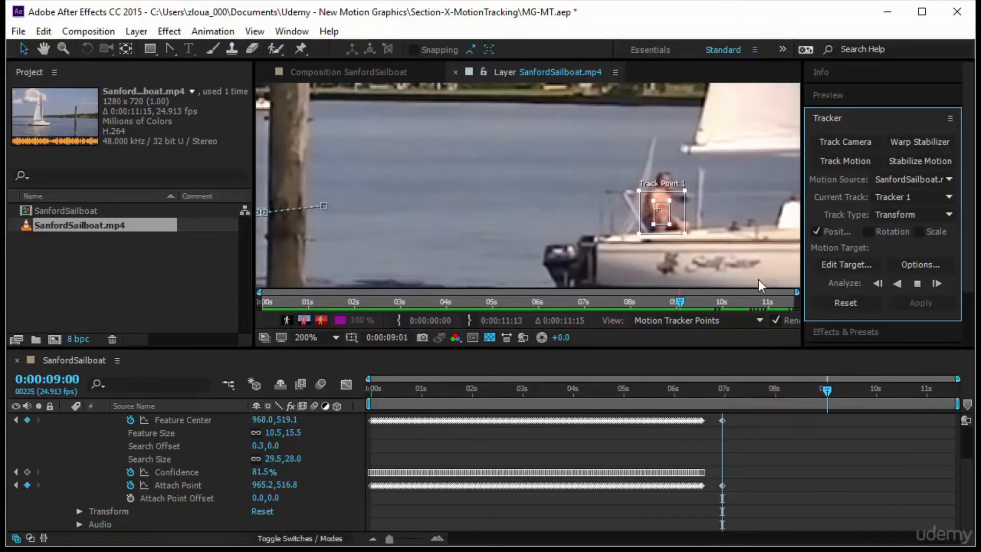
pyautogui.click(743, 256)
pyautogui.hscroll(5, 743, 256)
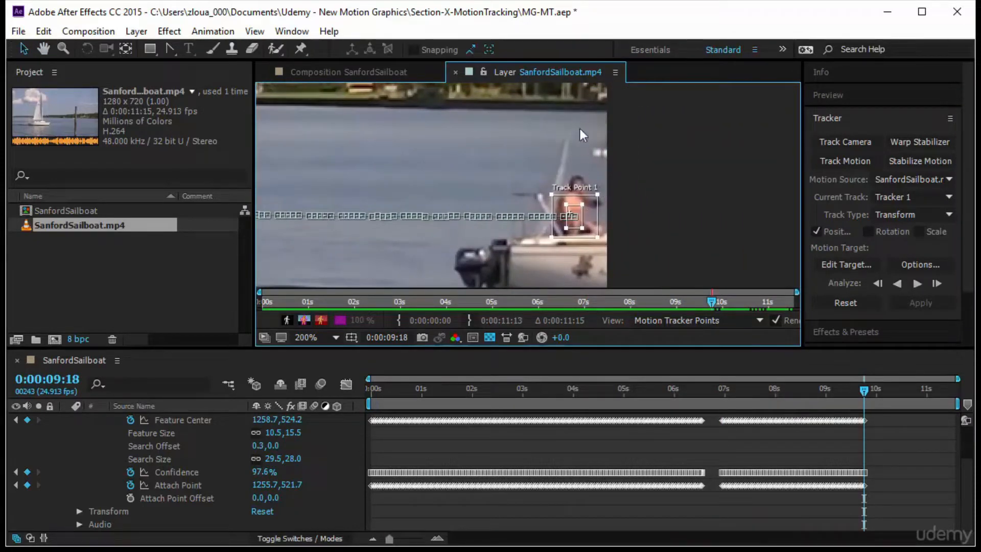
pyautogui.click(918, 282)
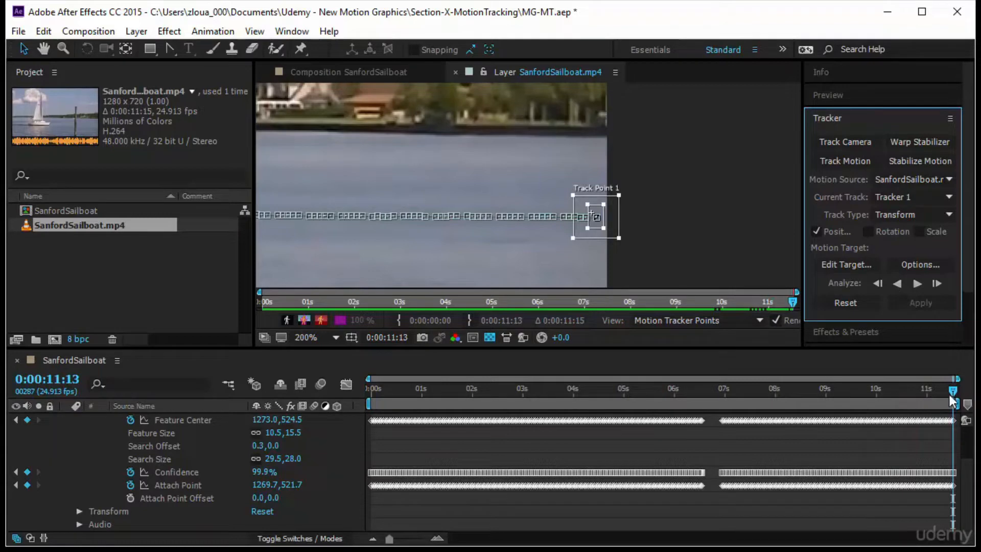
# Step: Delete all Feature Center, Confidence and Attach Point keyframes of Track Point 1 after 0:00:09:24
pyautogui.moveTo(952, 391); pyautogui.dragTo(873, 416)
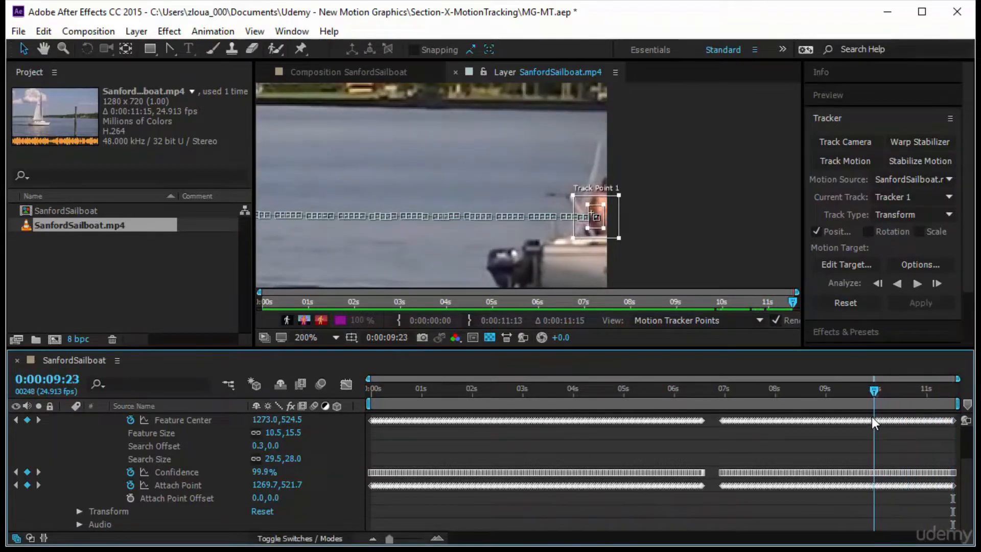
pyautogui.scroll(1, 784, 514)
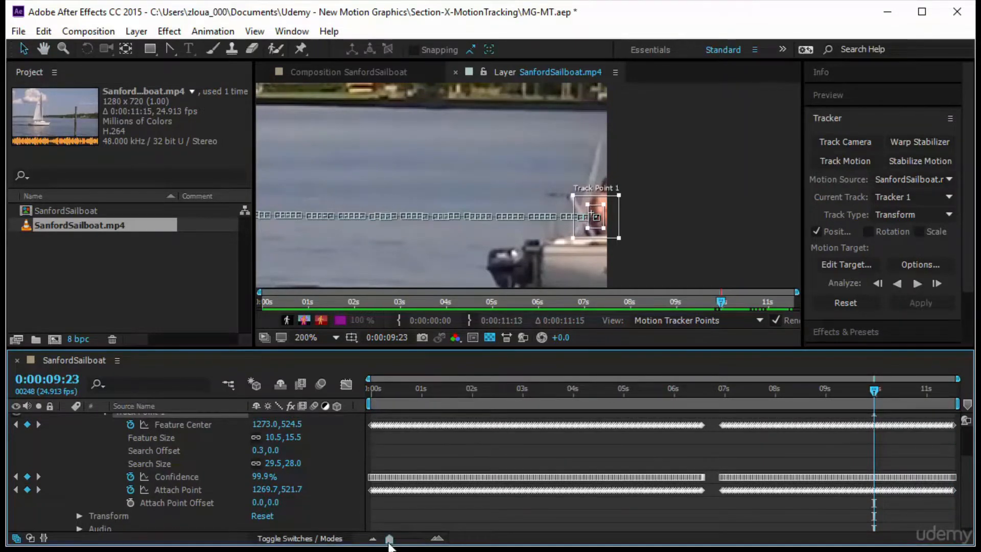
pyautogui.moveTo(390, 539); pyautogui.dragTo(415, 546)
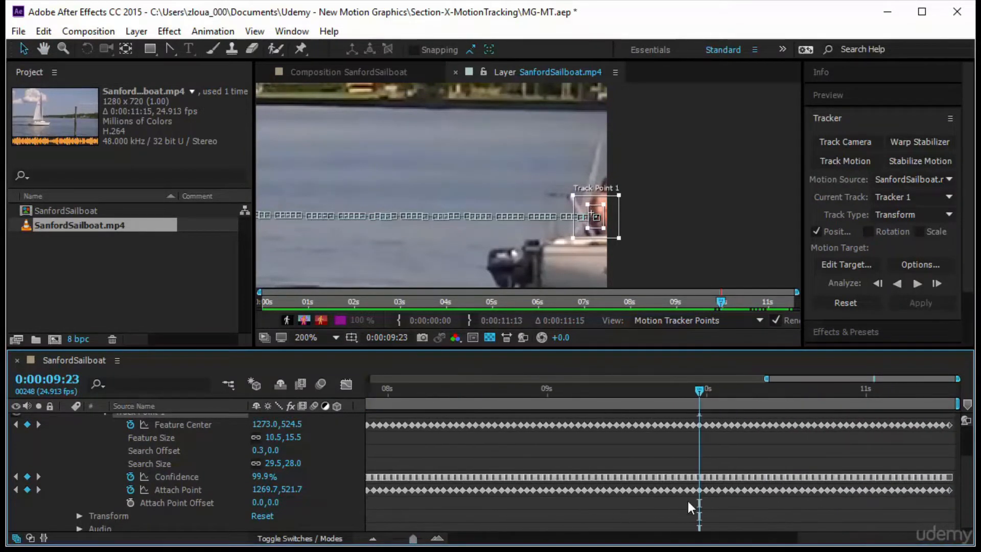
pyautogui.moveTo(706, 510); pyautogui.dragTo(953, 452)
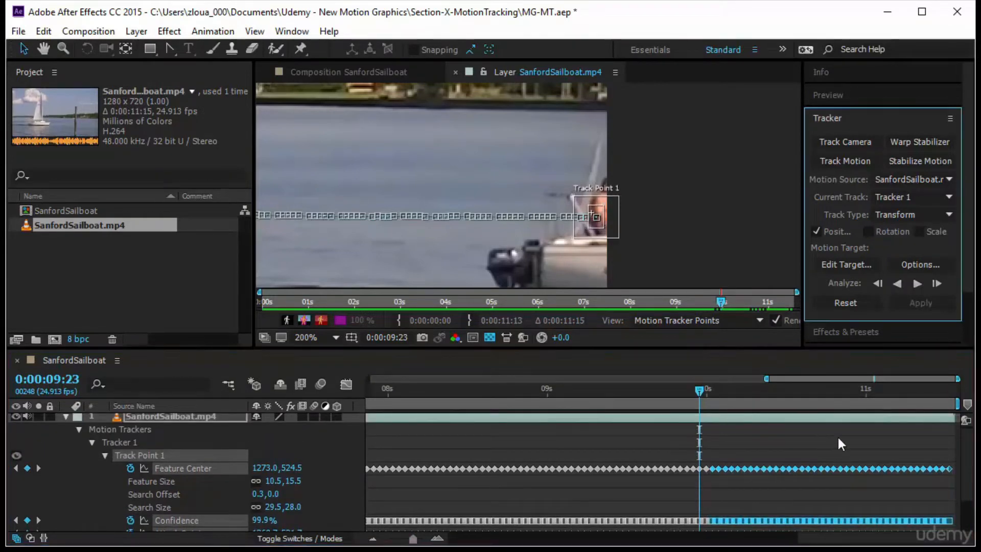
pyautogui.press('Delete')
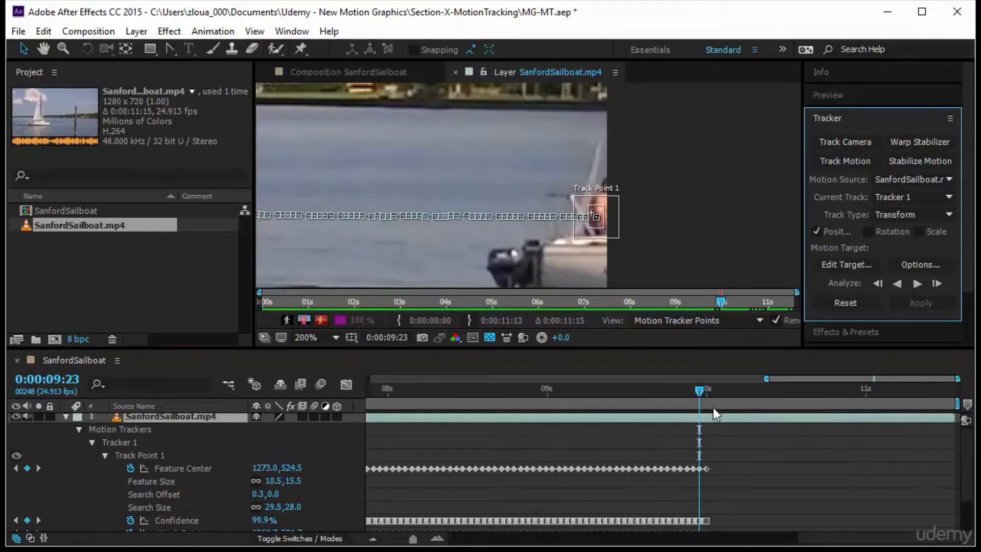
# Step: At 0:00:09:24, nudge Track Point 1 to a feature center of about 1274.8, 524.5, and go to 0:00:10:02 with only its keyframed properties listed
pyautogui.press('pagedown')
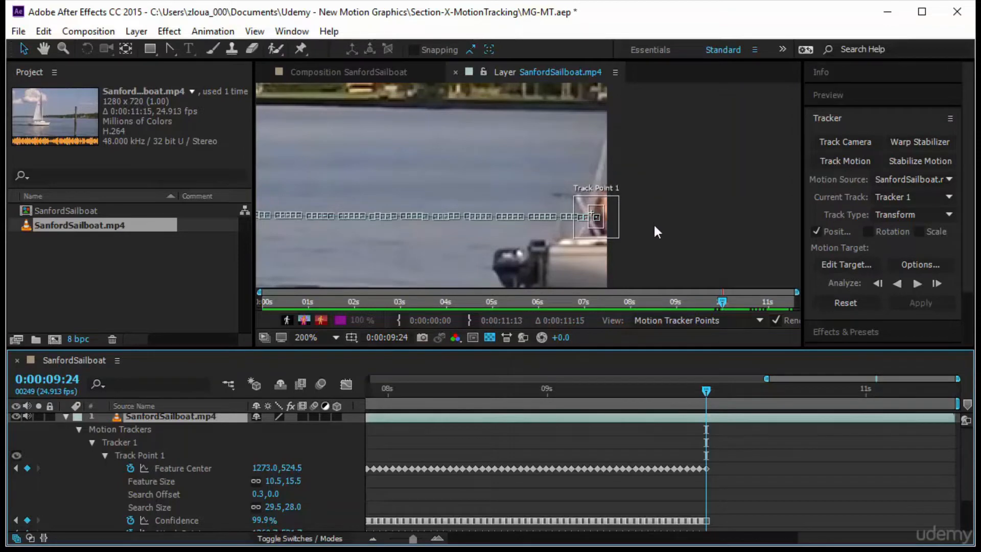
pyautogui.moveTo(619, 220); pyautogui.dragTo(622, 218)
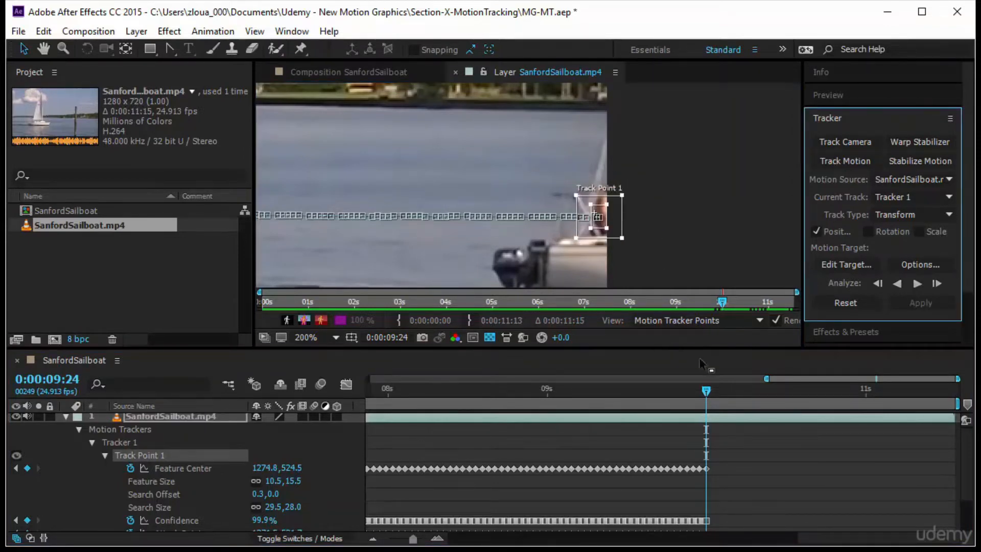
pyautogui.moveTo(706, 391); pyautogui.dragTo(726, 394)
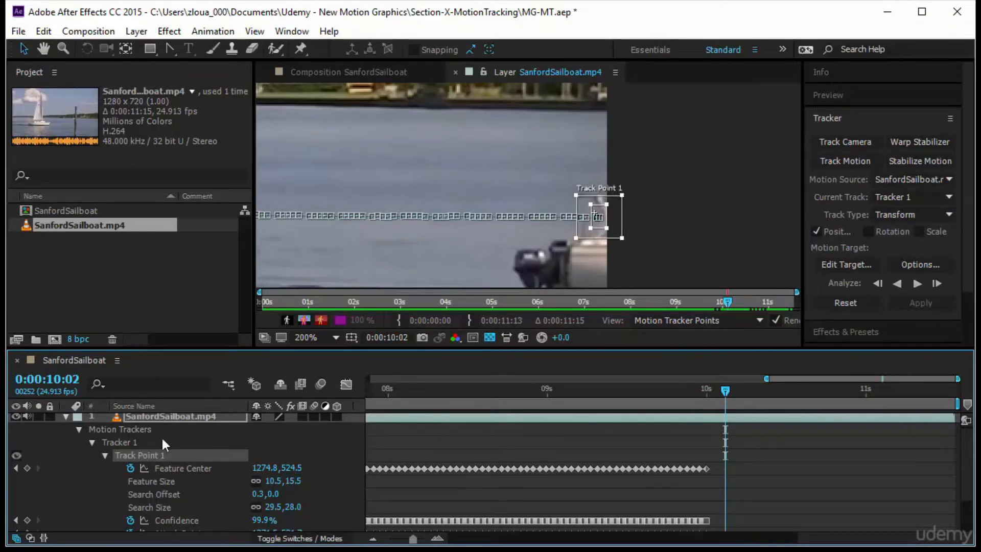
pyautogui.click(170, 416)
pyautogui.press('u')
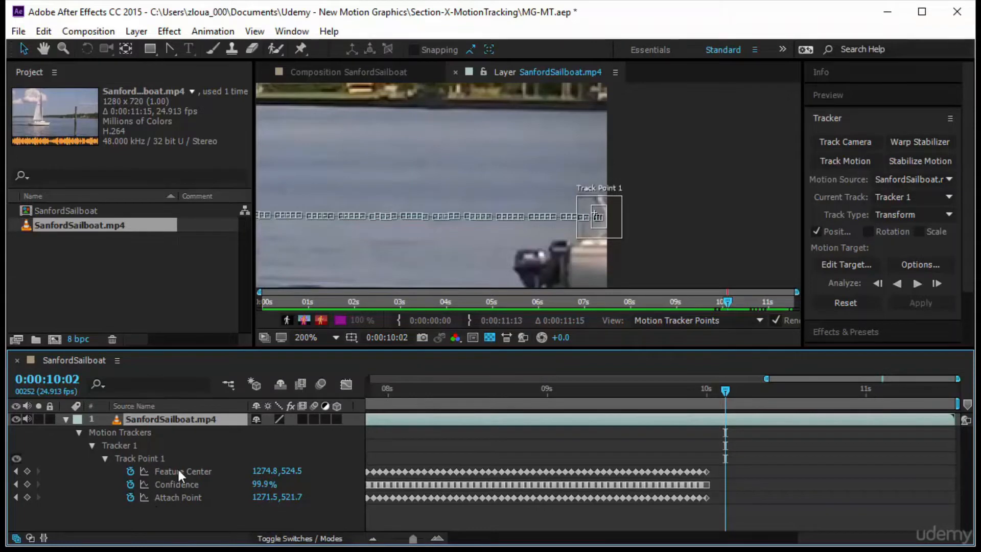
pyautogui.moveTo(266, 477); pyautogui.dragTo(289, 480)
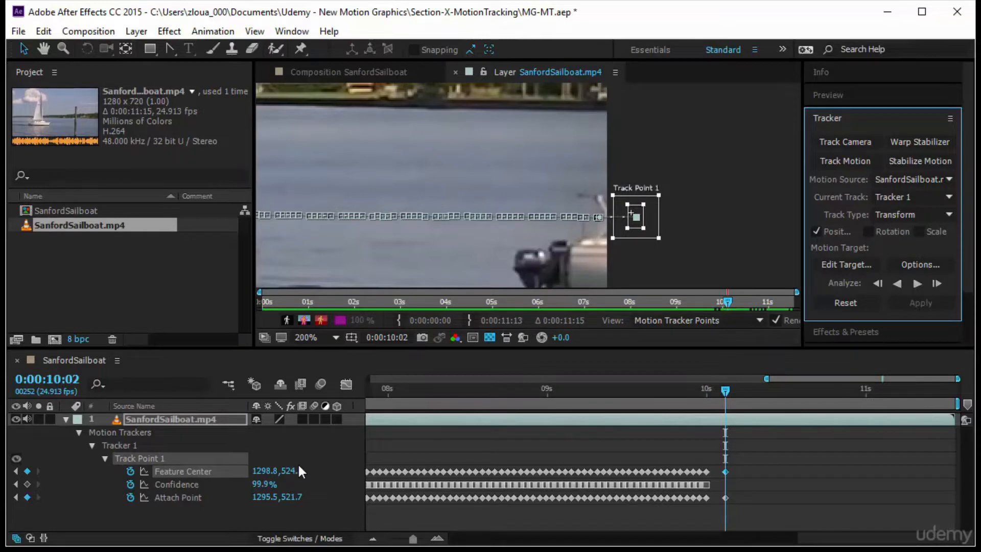
pyautogui.hotkey('ctrl', 'z')
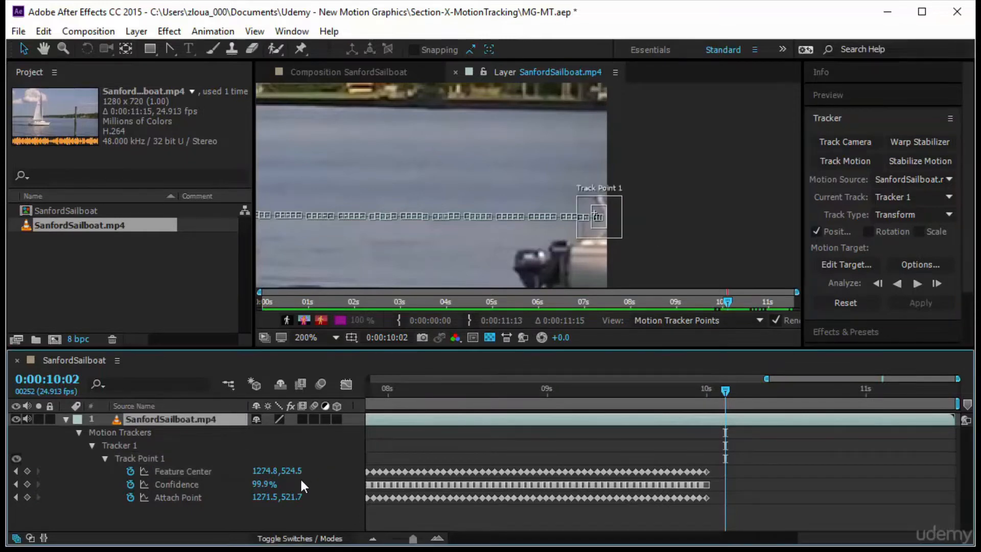
pyautogui.moveTo(269, 499); pyautogui.dragTo(295, 512)
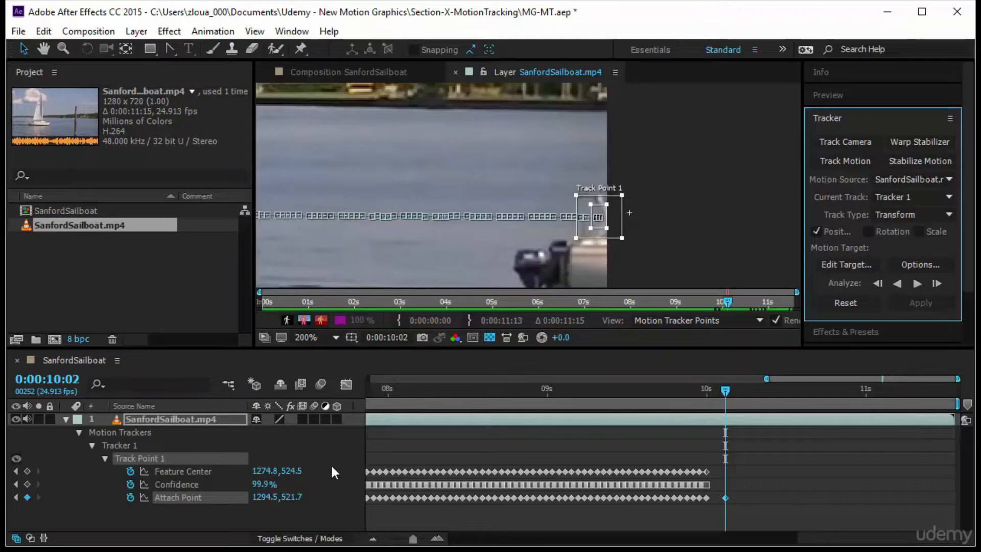
pyautogui.hotkey('ctrl', 'z')
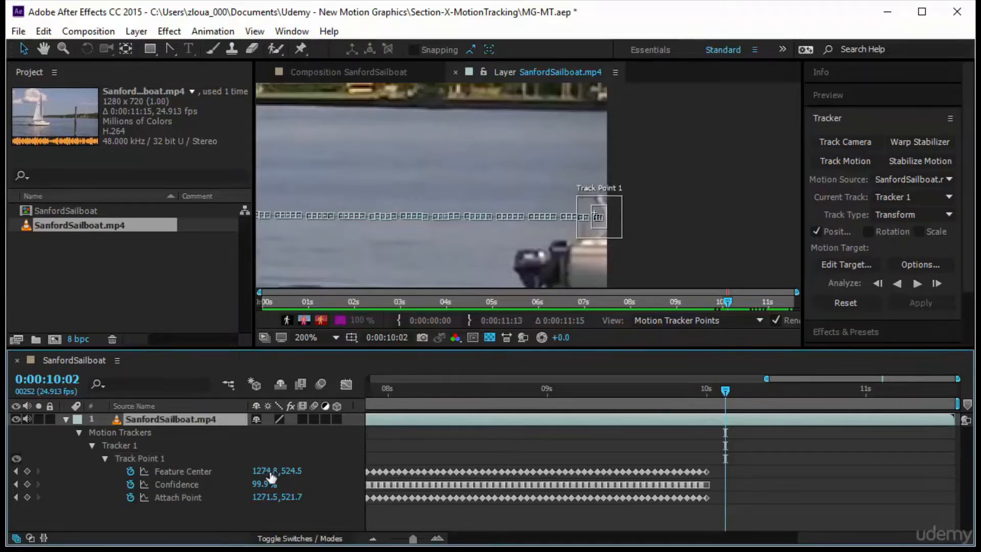
# Step: At 0:00:10:02, move Track Point 1 horizontally past the frame edge by setting its Feature Center to 1294.8, 524.5
pyautogui.moveTo(266, 472); pyautogui.dragTo(278, 472)
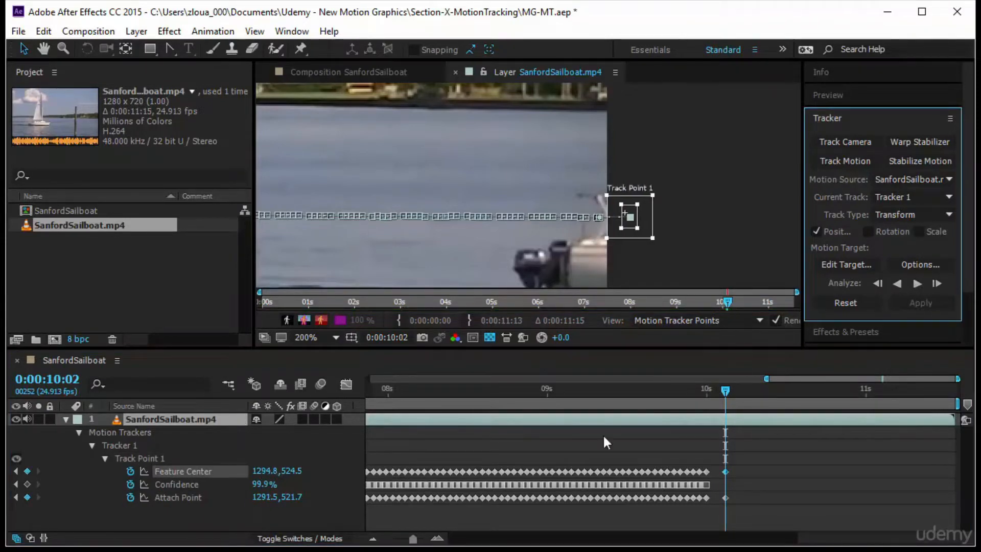
# Step: Fit the whole frame in the layer view and check Track Point 1's path against the boat from 0:00:00:00 to the end
pyautogui.moveTo(723, 394); pyautogui.dragTo(675, 411)
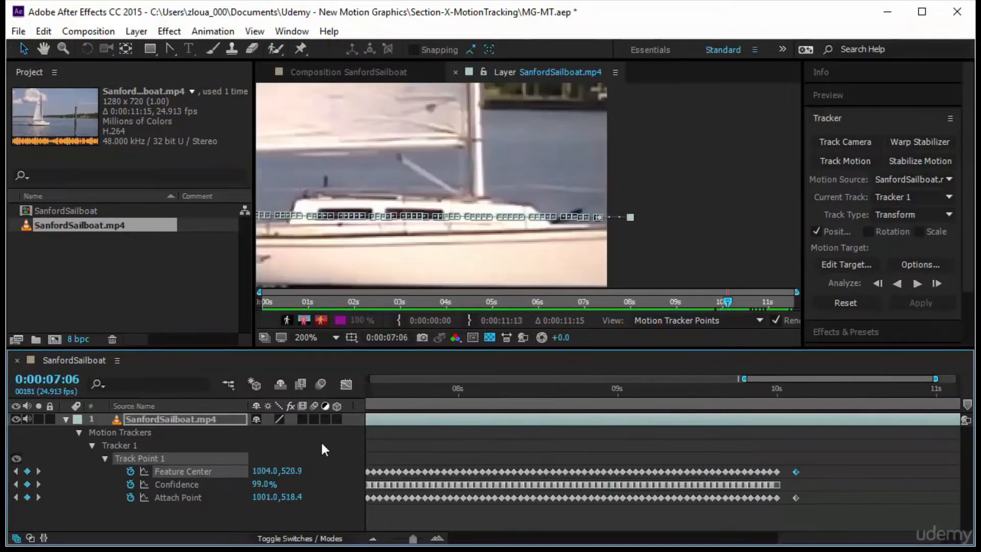
pyautogui.click(310, 336)
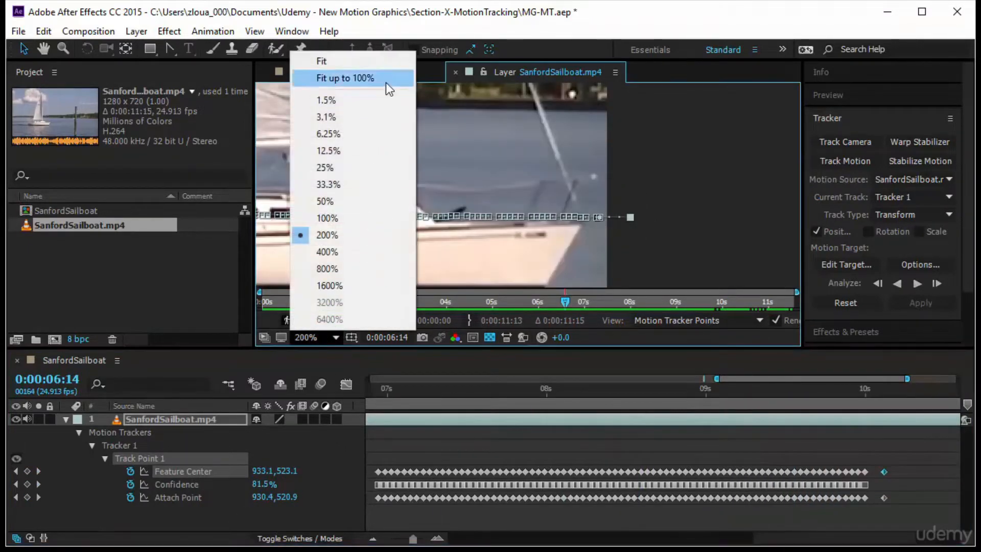
pyautogui.click(386, 80)
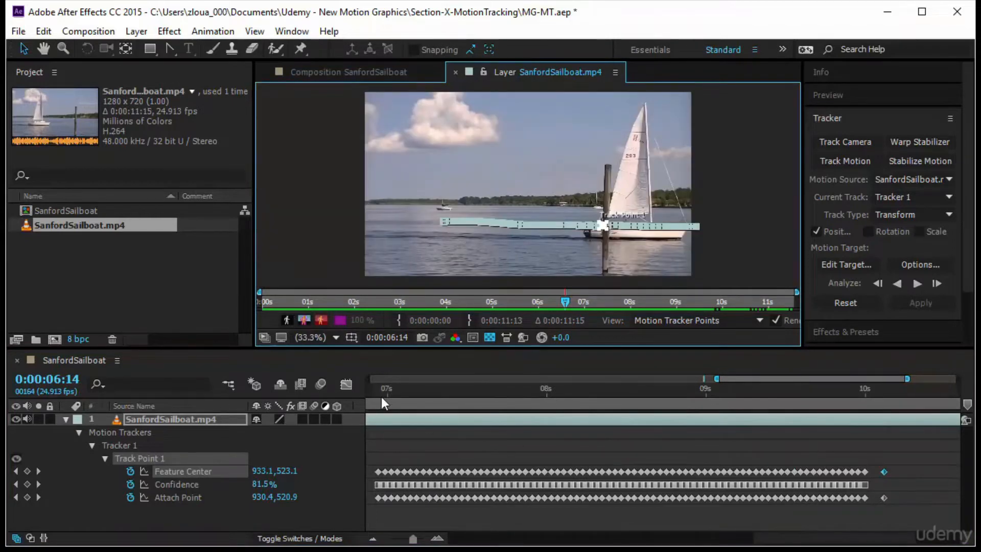
pyautogui.moveTo(367, 391); pyautogui.dragTo(328, 409)
pyautogui.moveTo(413, 543); pyautogui.dragTo(390, 541)
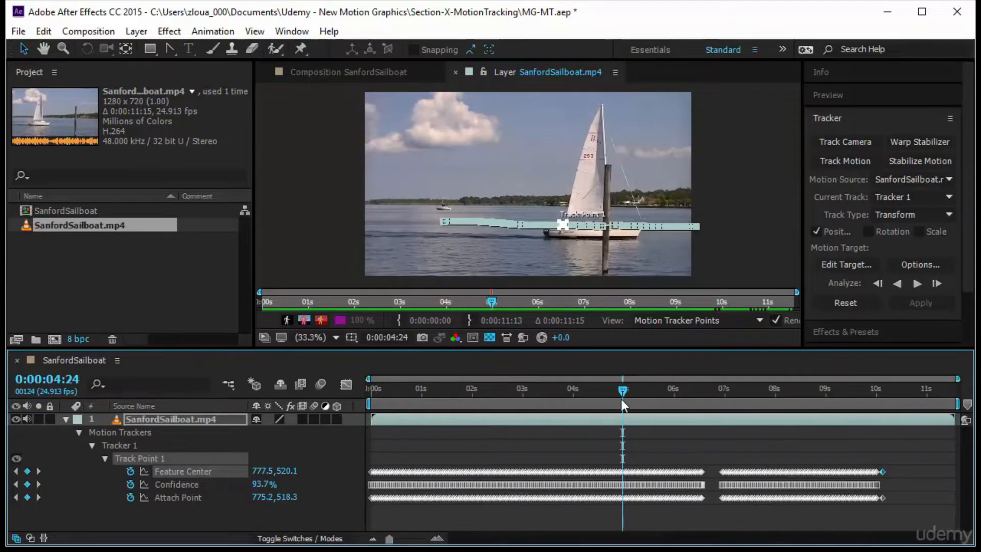
pyautogui.moveTo(623, 398); pyautogui.dragTo(282, 444)
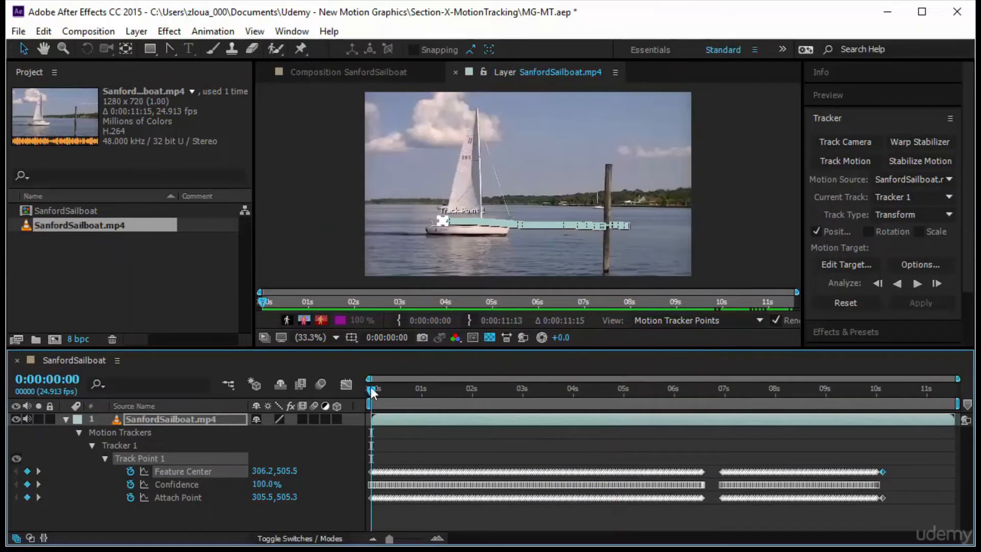
pyautogui.moveTo(370, 387); pyautogui.dragTo(896, 458)
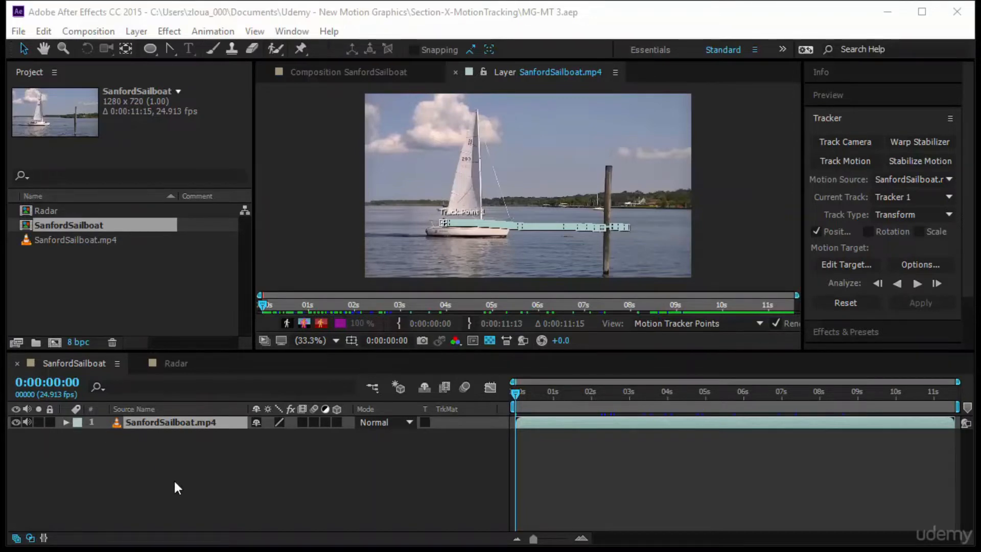
# Step: Reveal the tracking keyframes of SanfordSailboat.mp4 and preview the Radar composition's animation from its first frame
pyautogui.click(217, 427)
pyautogui.press('u')
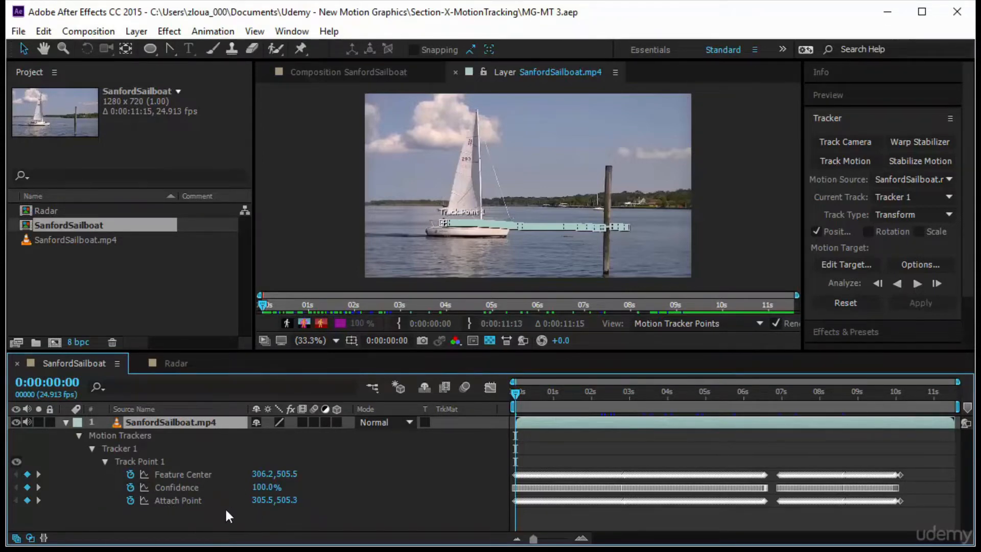
pyautogui.click(180, 367)
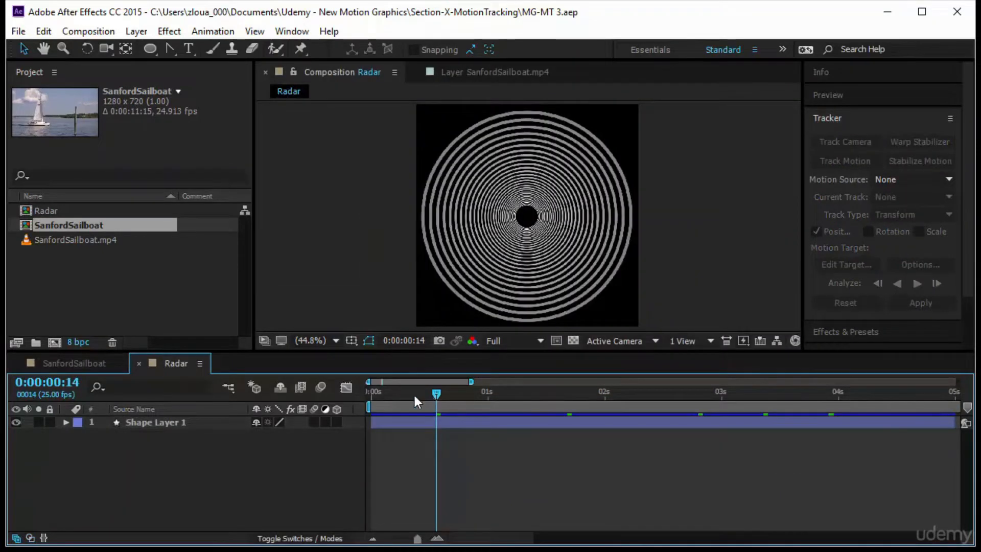
pyautogui.press('Home')
pyautogui.click(837, 92)
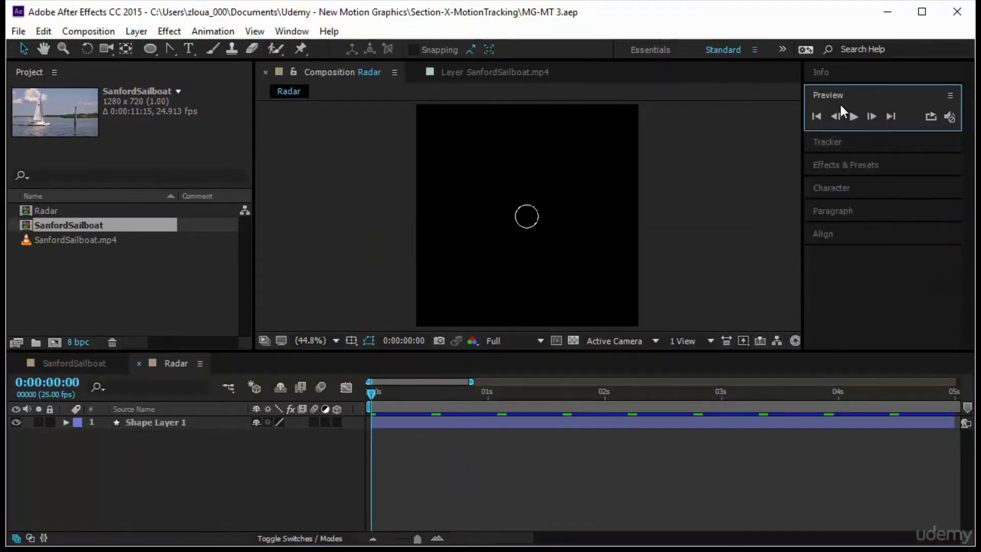
pyautogui.press('space')
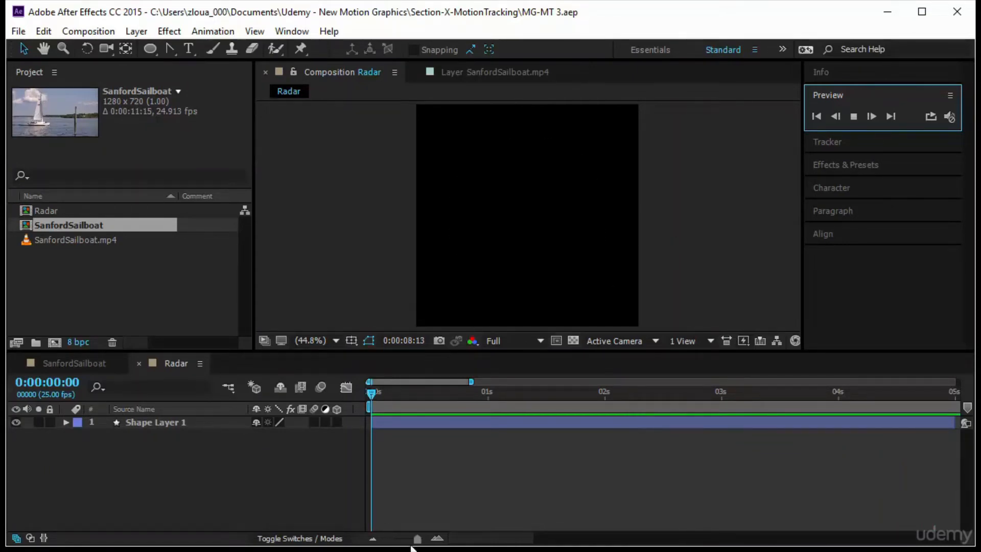
# Step: Extend Shape Layer 1 in the Radar composition to the full 30 seconds
pyautogui.moveTo(417, 539); pyautogui.dragTo(387, 540)
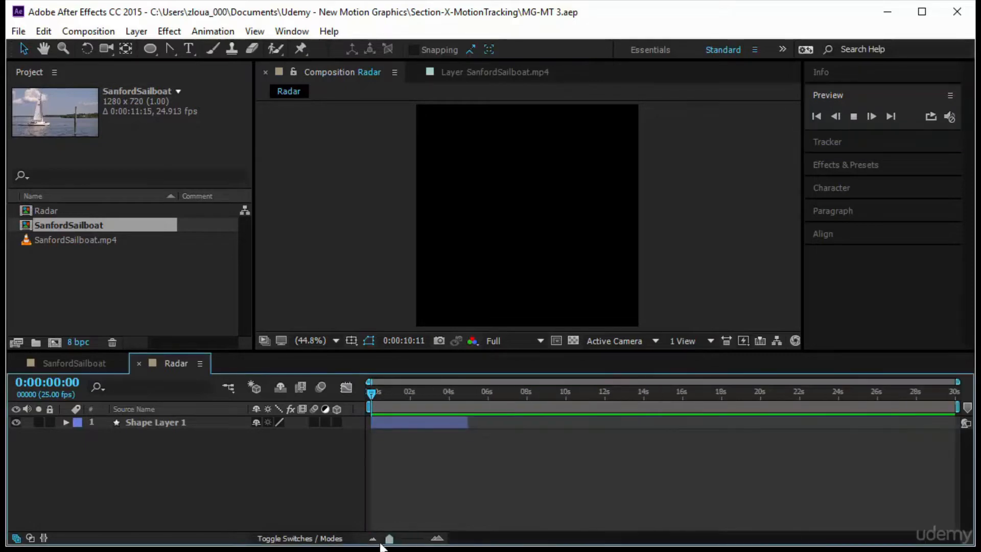
pyautogui.moveTo(467, 421); pyautogui.dragTo(959, 423)
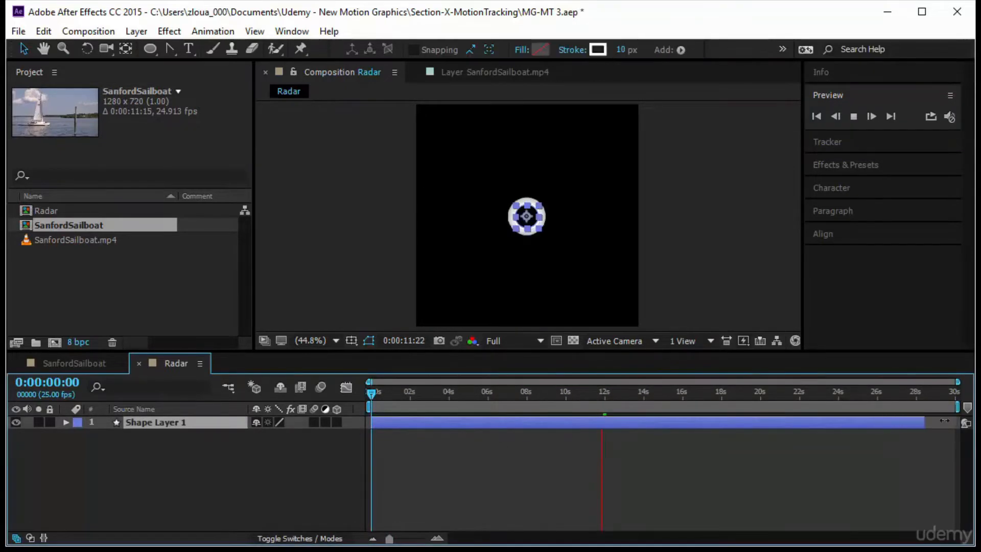
# Step: Add the Radar composition to the SanfordSailboat composition as a layer above SanfordSailboat.mp4
pyautogui.click(100, 364)
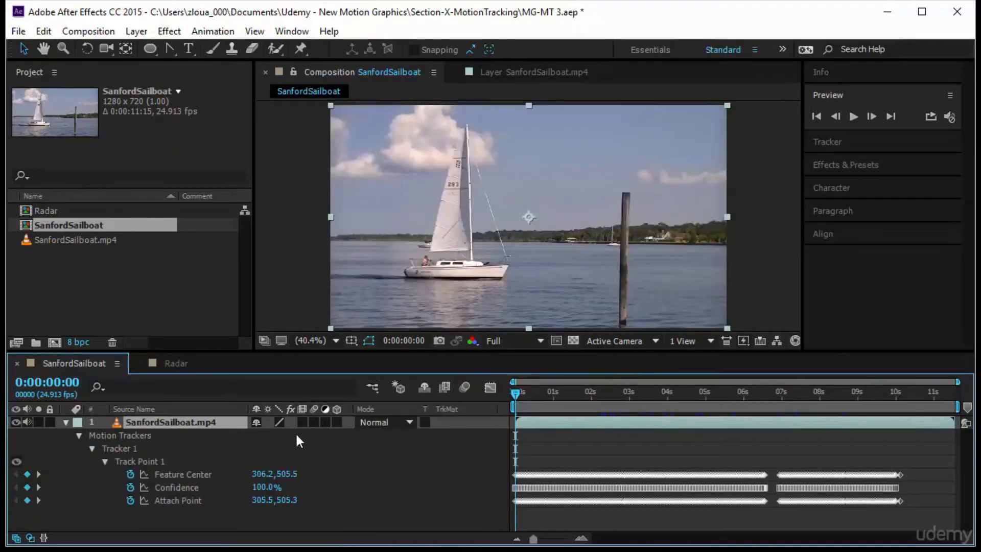
pyautogui.click(171, 363)
pyautogui.click(118, 362)
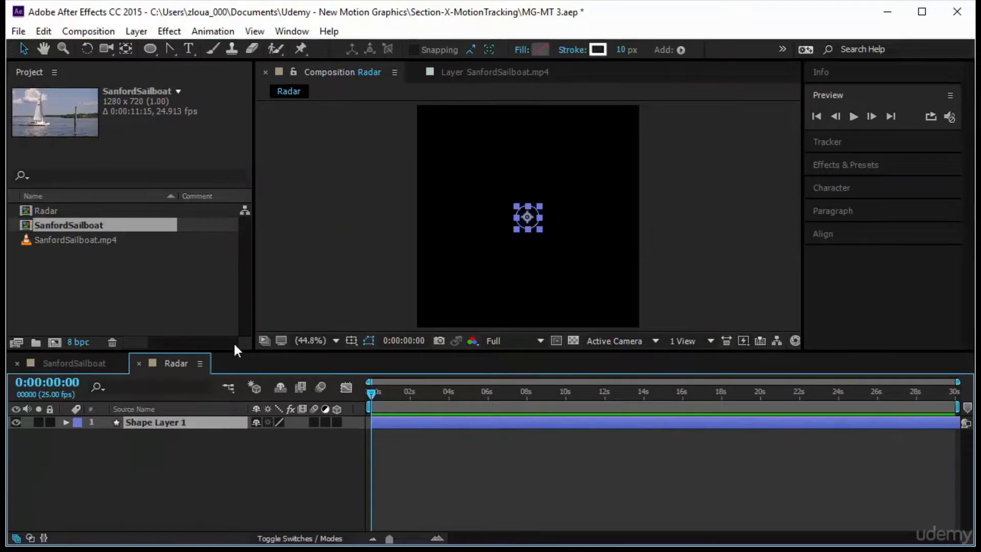
pyautogui.click(65, 211)
pyautogui.moveTo(80, 223); pyautogui.dragTo(102, 435)
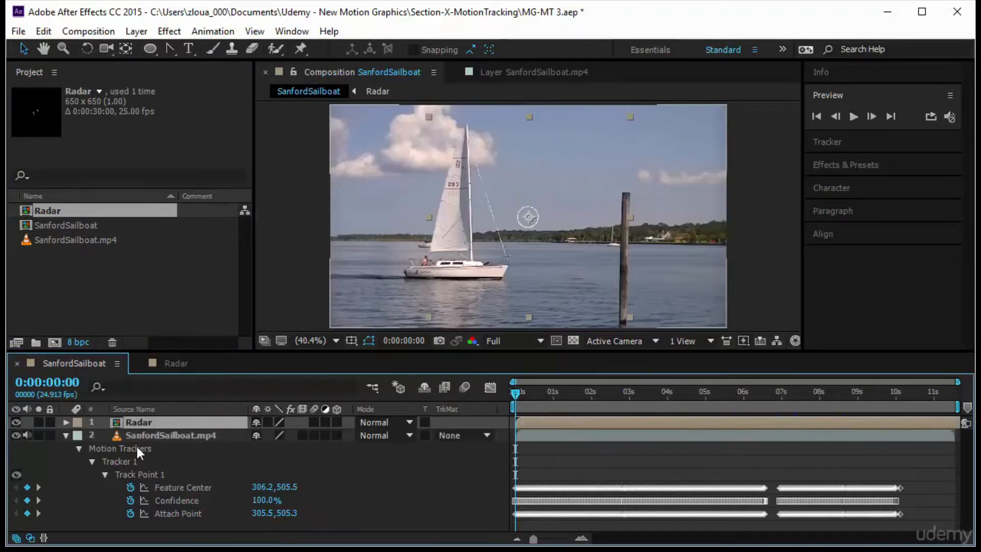
# Step: Set the Radar layer as the motion target for Tracker 1 of the SanfordSailboat.mp4 layer
pyautogui.click(154, 434)
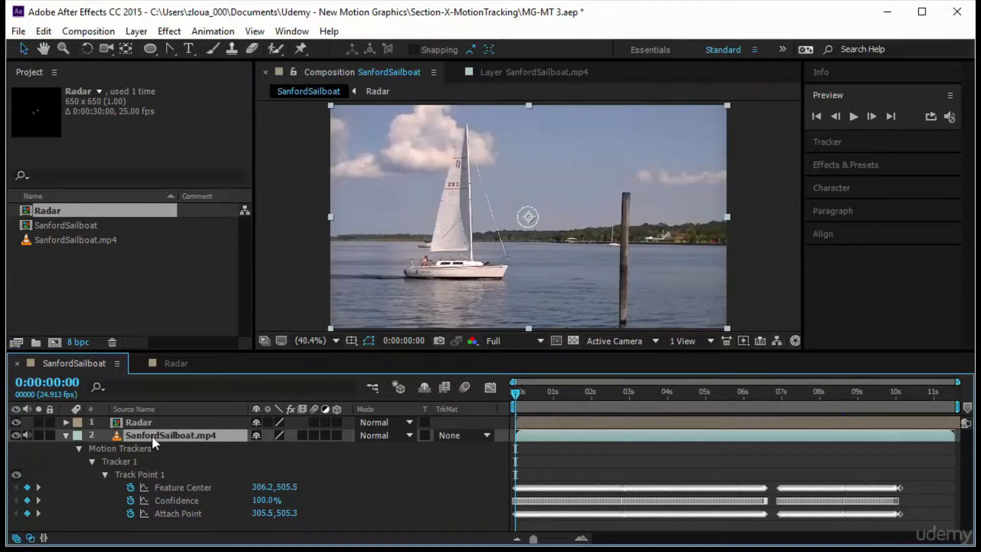
pyautogui.click(547, 70)
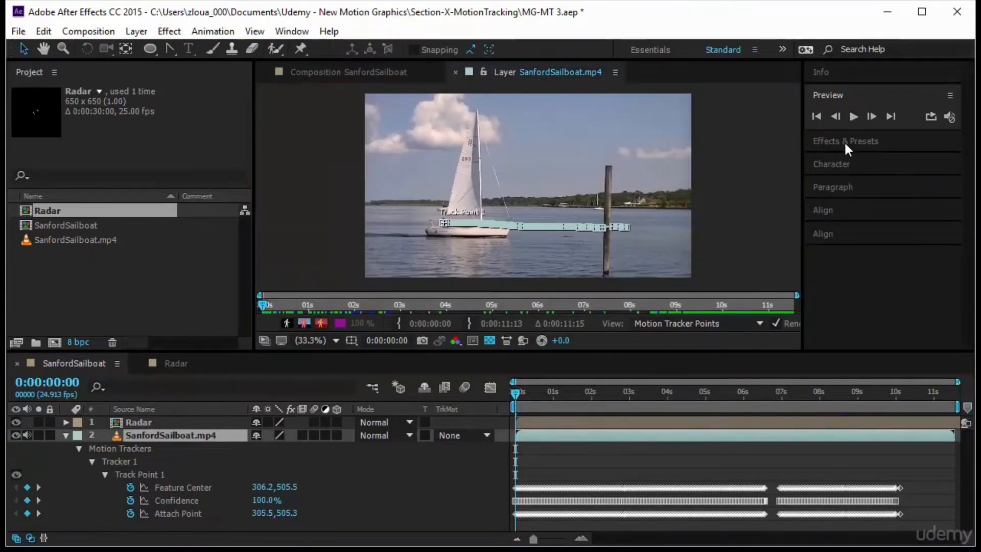
pyautogui.click(844, 141)
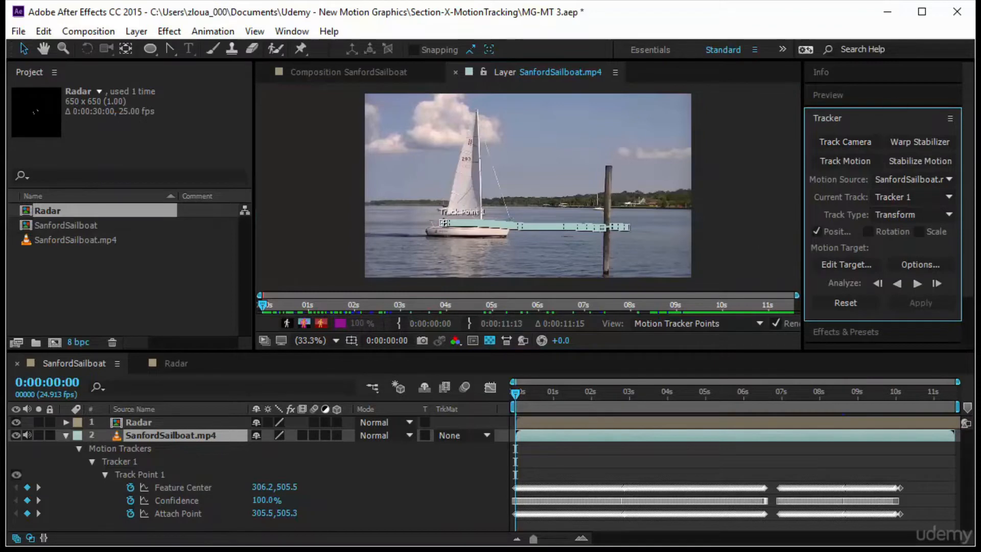
pyautogui.click(851, 263)
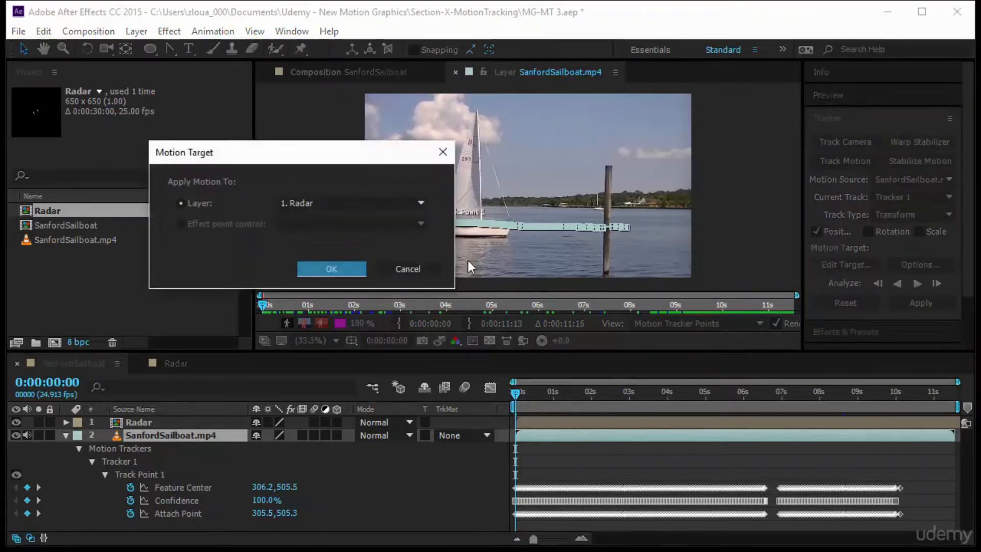
pyautogui.click(315, 213)
pyautogui.click(212, 230)
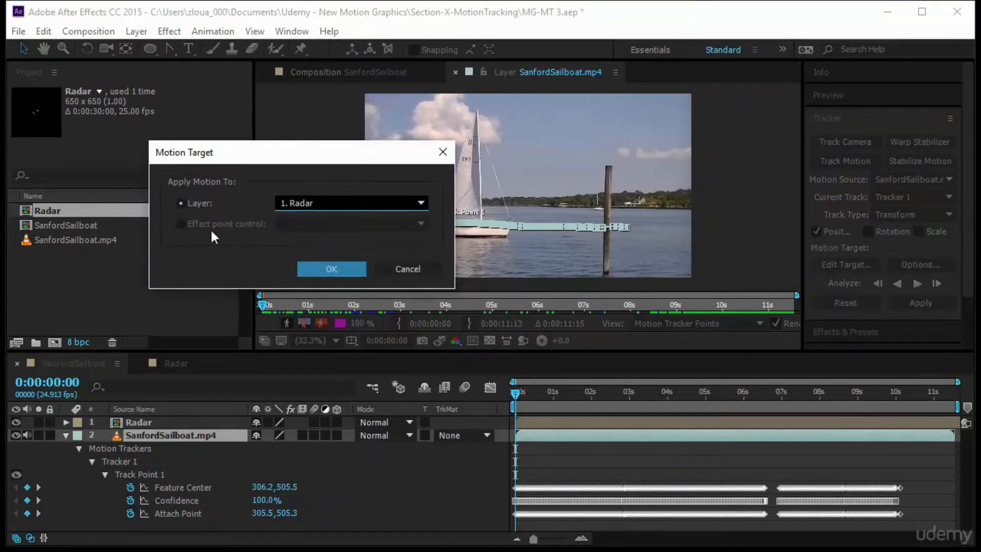
pyautogui.click(293, 202)
pyautogui.click(312, 221)
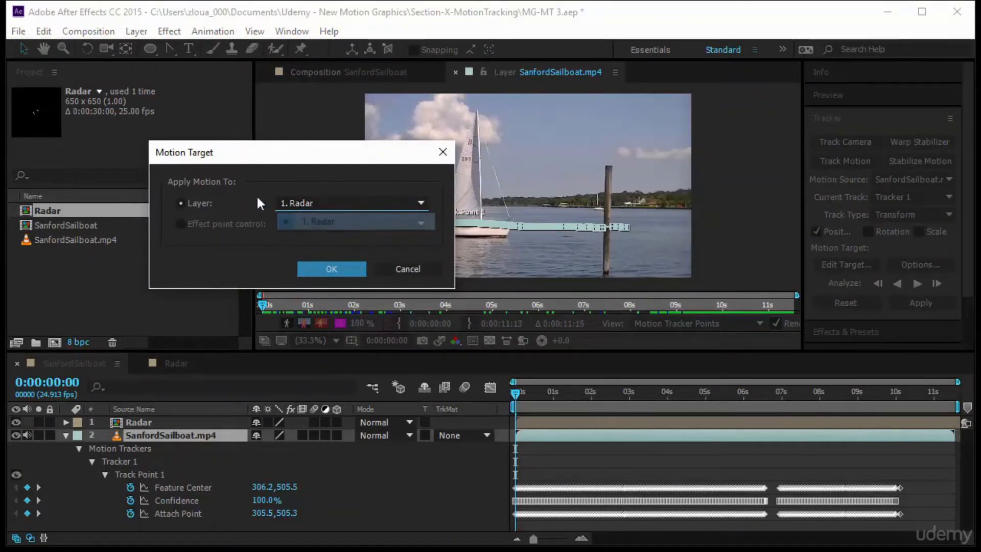
pyautogui.click(340, 266)
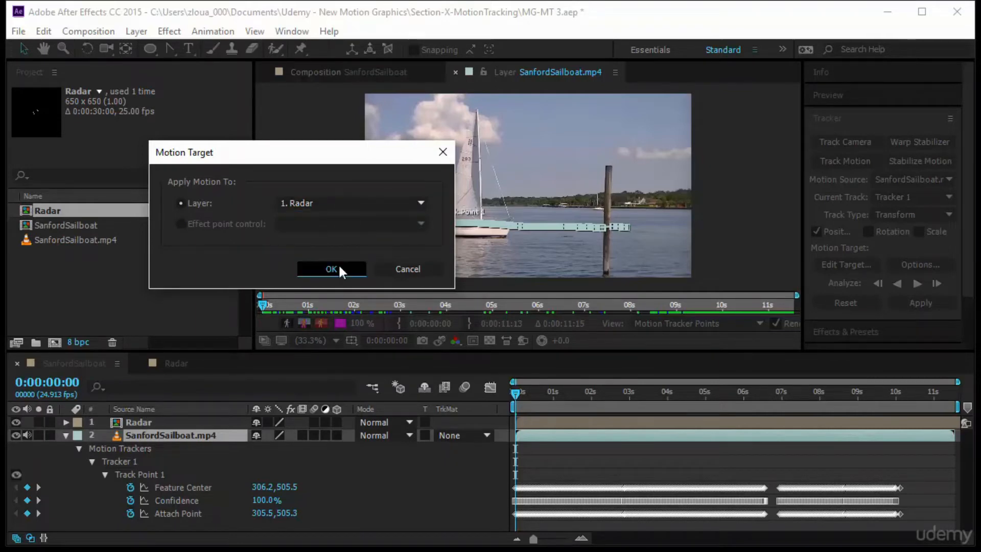
# Step: Reveal the Radar layer's Position property and apply Tracker 1's motion to it in the X and Y dimensions
pyautogui.click(171, 422)
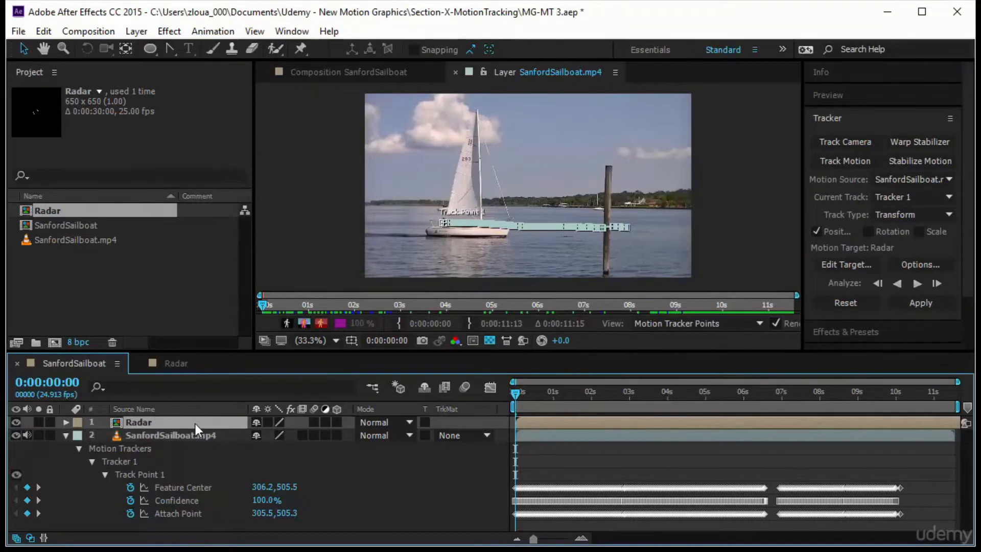
pyautogui.press('p')
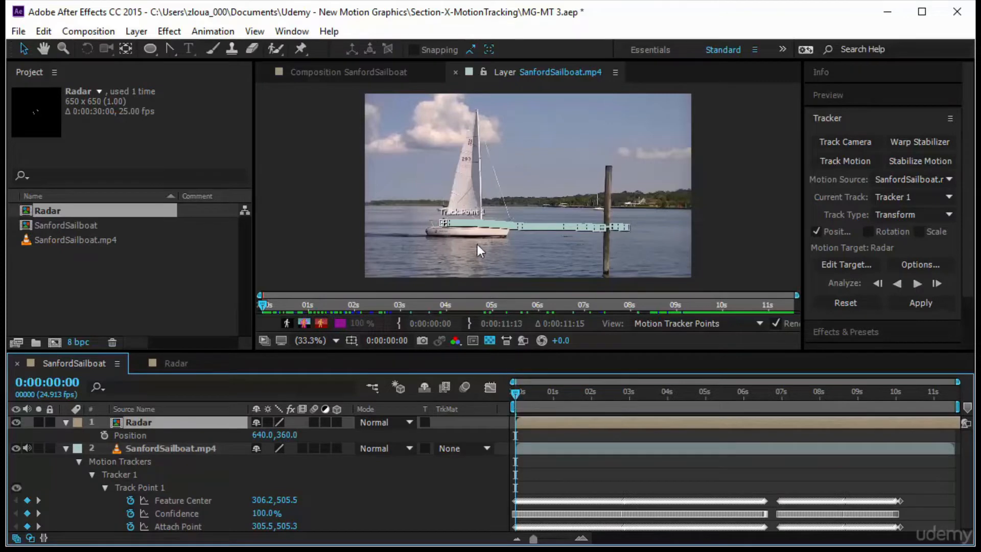
pyautogui.click(928, 305)
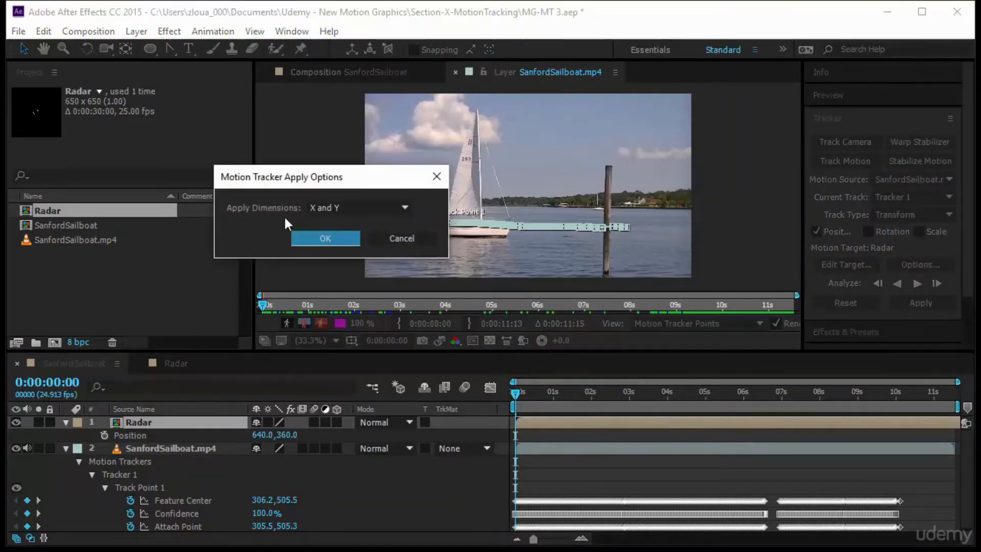
pyautogui.click(330, 210)
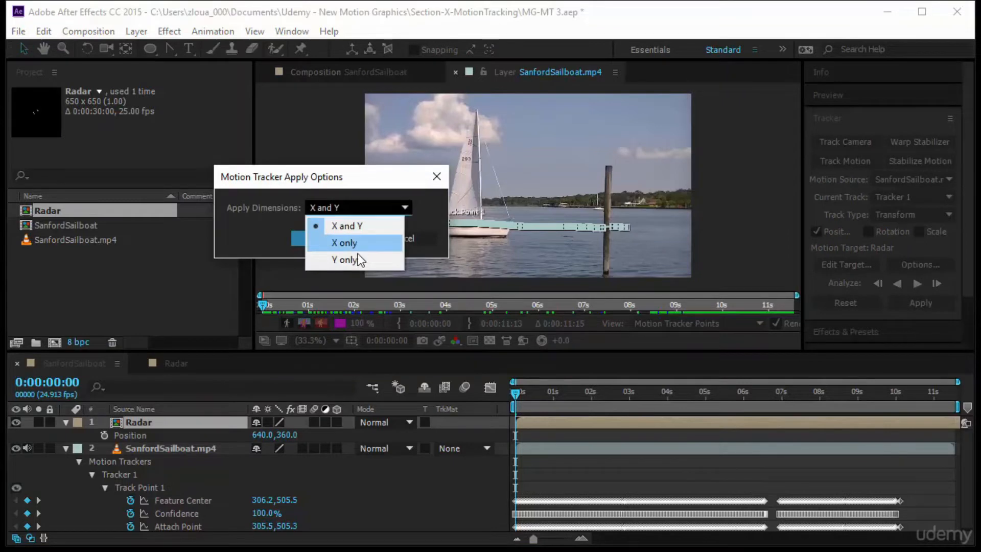
pyautogui.click(245, 235)
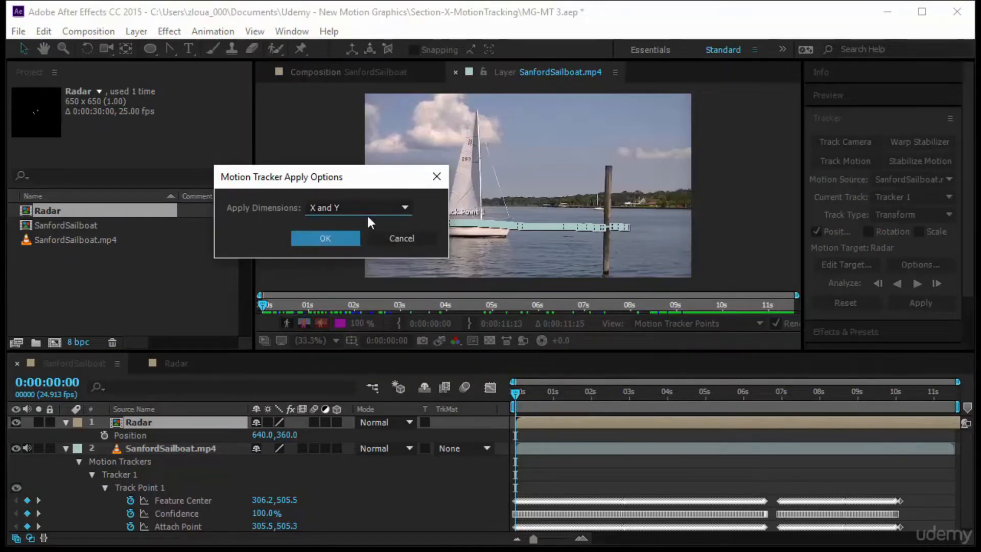
pyautogui.click(331, 236)
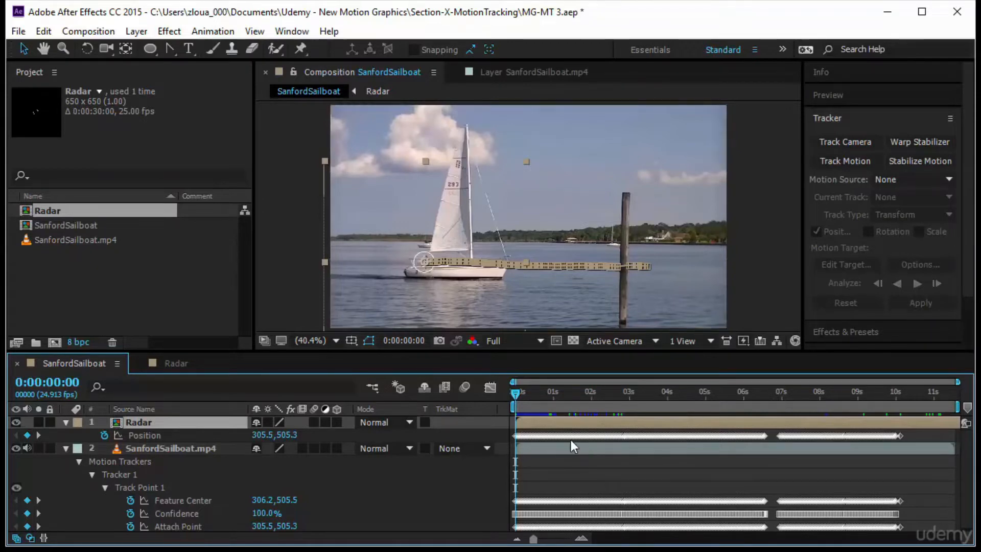
# Step: Preview the SanfordSailboat composition in an enlarged viewer to check how Radar follows the person on the boat
pyautogui.moveTo(571, 440)
pyautogui.moveTo(410, 348); pyautogui.dragTo(419, 415)
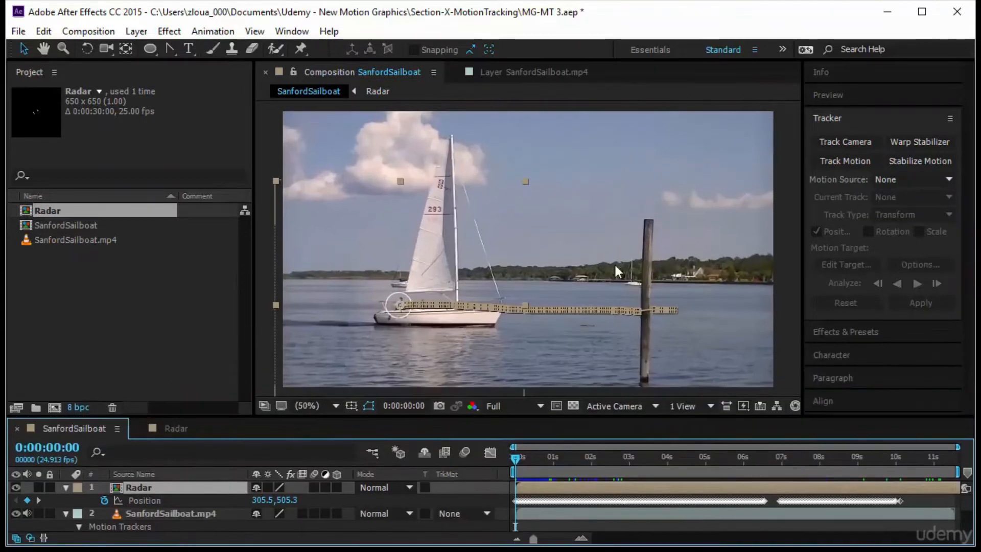
pyautogui.click(833, 95)
pyautogui.press('space')
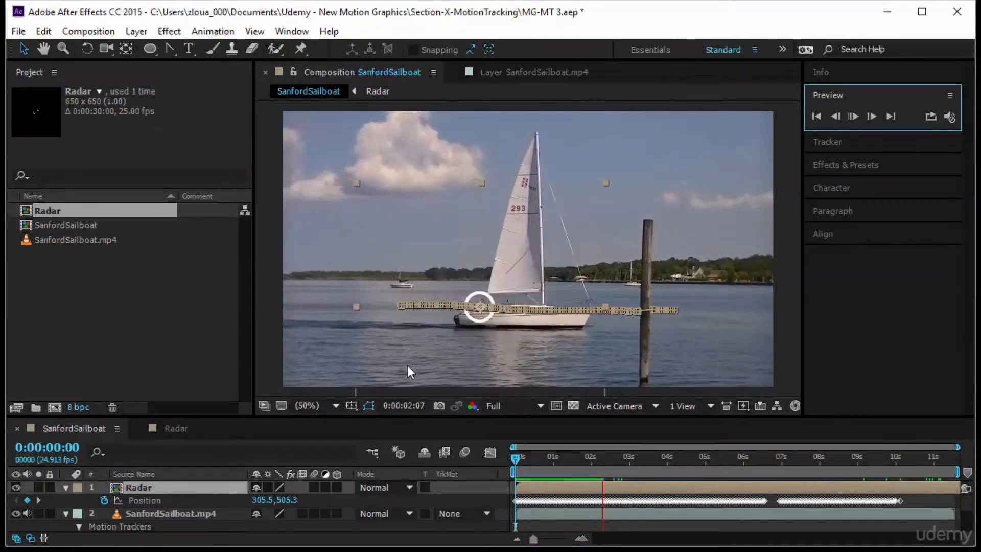
pyautogui.click(308, 313)
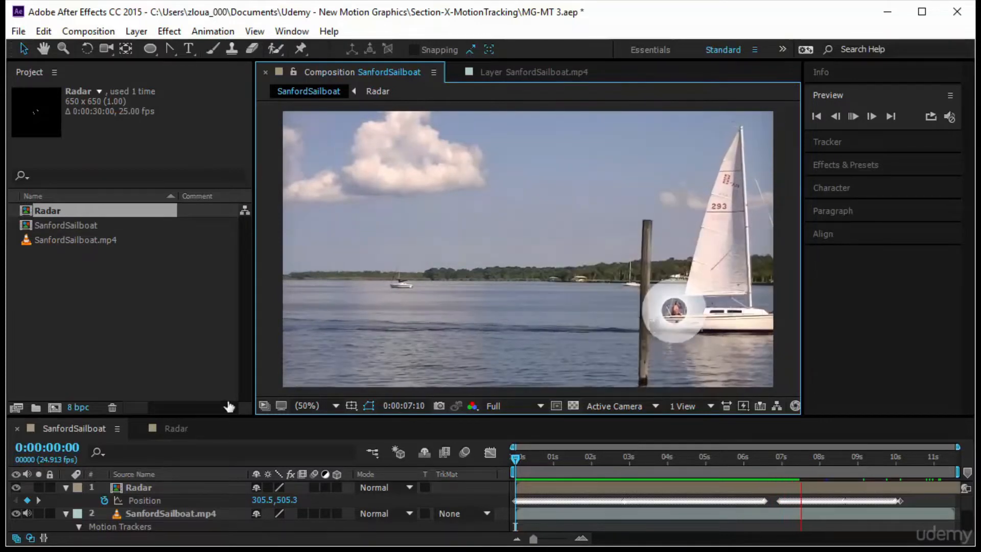
pyautogui.moveTo(273, 416); pyautogui.dragTo(273, 342)
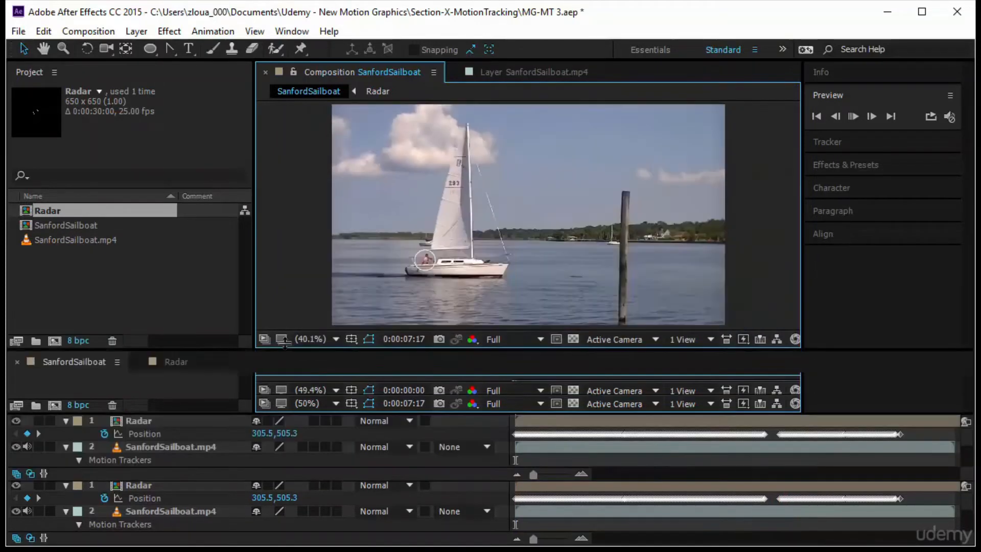
# Step: Collapse the footage layer's tracking properties and add a second copy of SanfordSailboat.mp4 above the Radar layer
pyautogui.moveTo(515, 385); pyautogui.dragTo(573, 385)
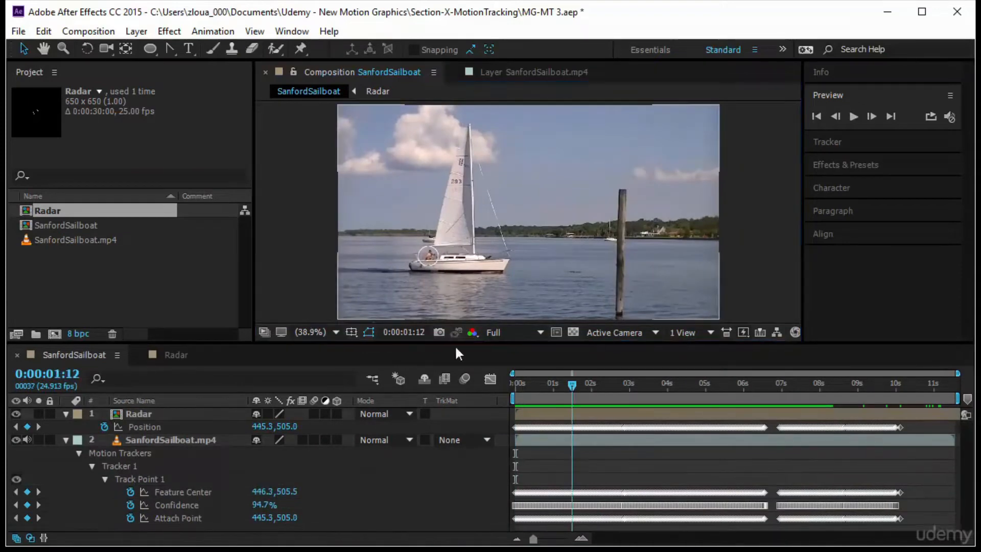
pyautogui.click(76, 240)
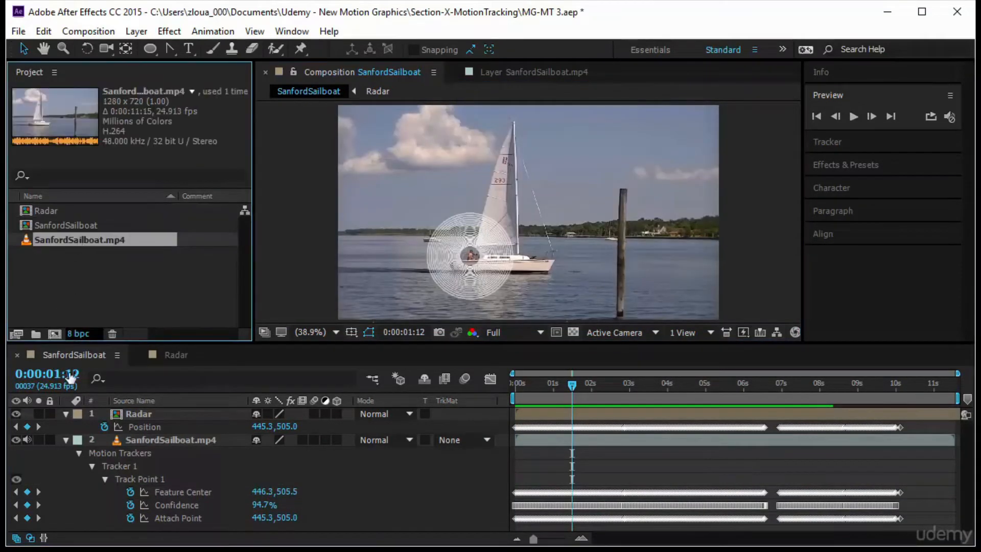
pyautogui.click(65, 439)
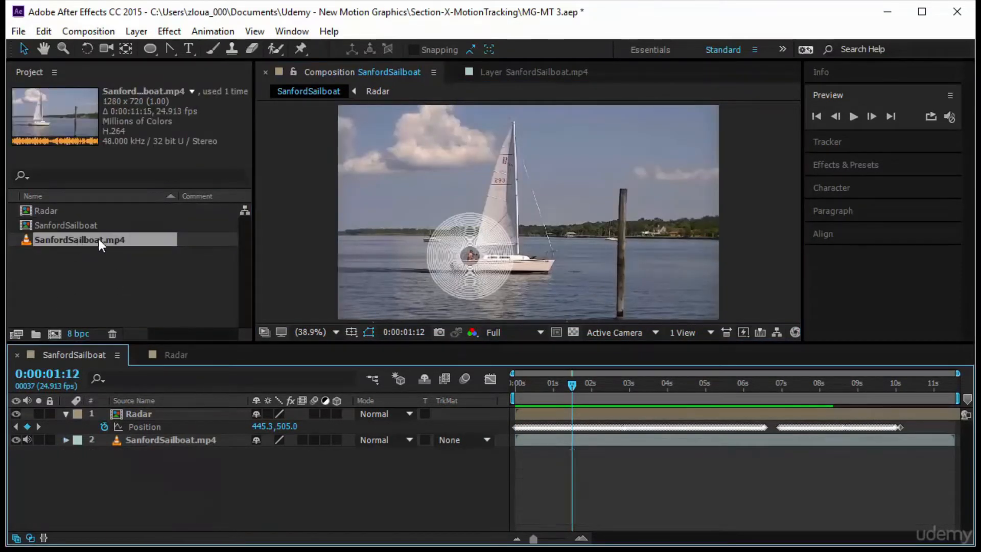
pyautogui.moveTo(97, 240); pyautogui.dragTo(149, 410)
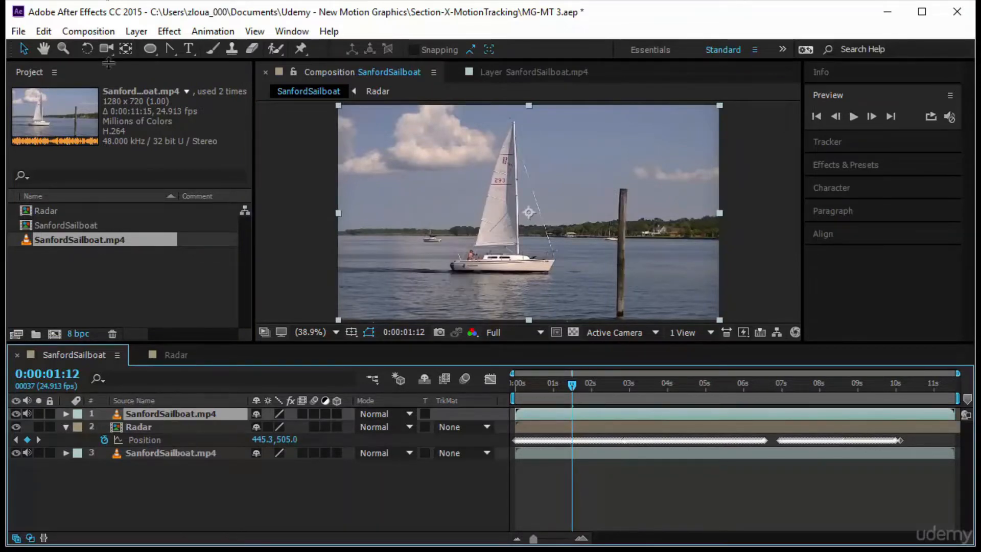
# Step: Start a Pen tool mask on the upper SanfordSailboat.mp4 layer, tracing the wooden post's top edge and right side down to its base
pyautogui.moveTo(165, 51); pyautogui.dragTo(200, 44)
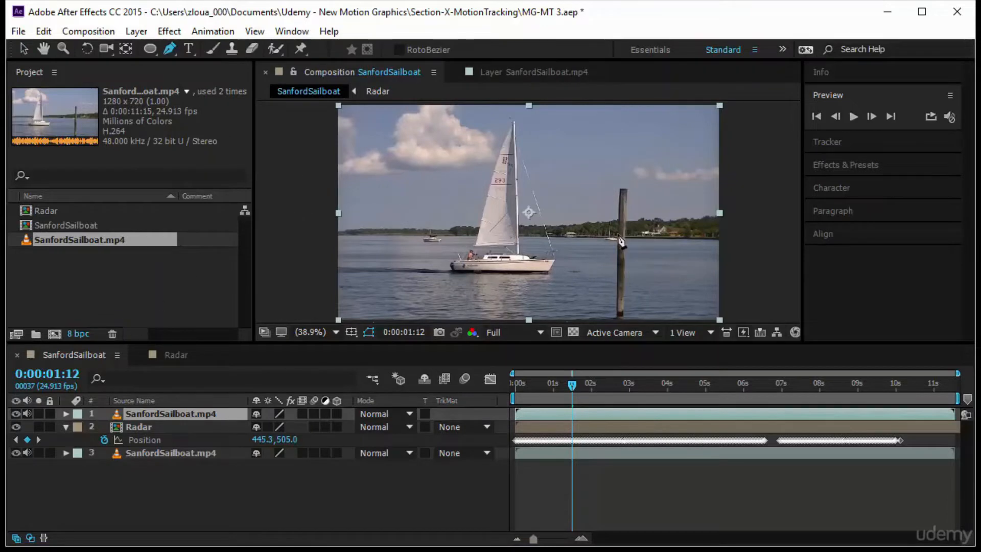
pyautogui.press('/')
pyautogui.moveTo(721, 248); pyautogui.dragTo(468, 226)
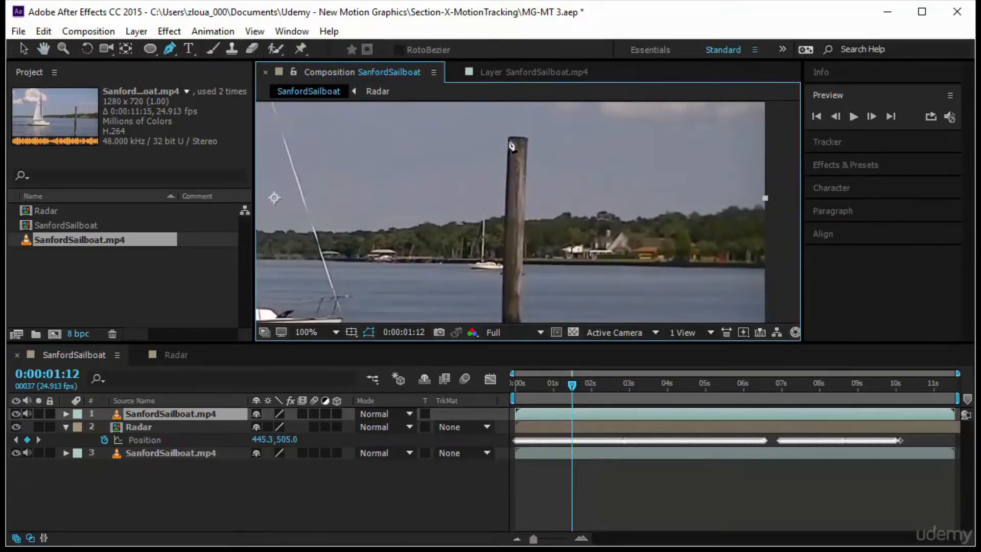
pyautogui.click(508, 139)
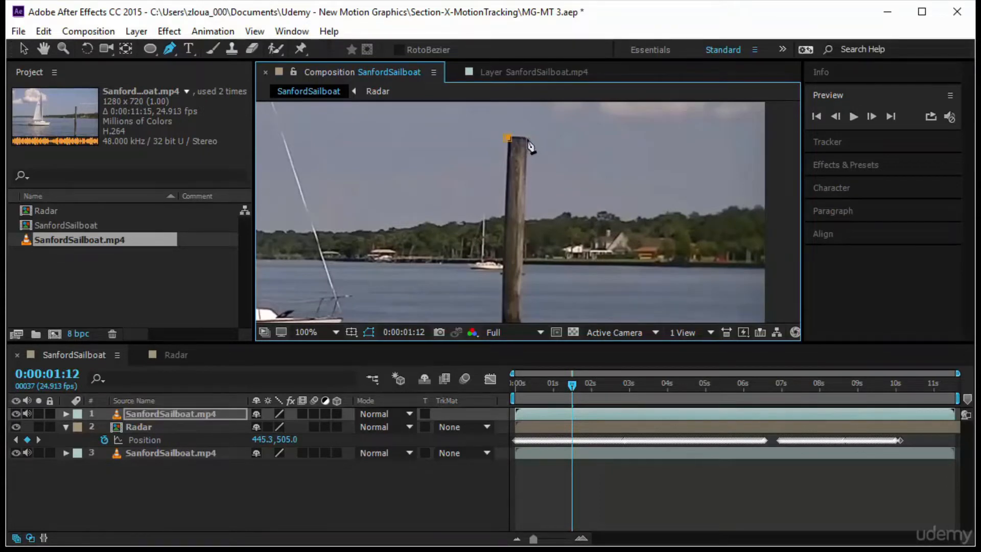
pyautogui.click(526, 138)
pyautogui.click(520, 305)
pyautogui.press('space')
pyautogui.moveTo(547, 291); pyautogui.dragTo(514, 139)
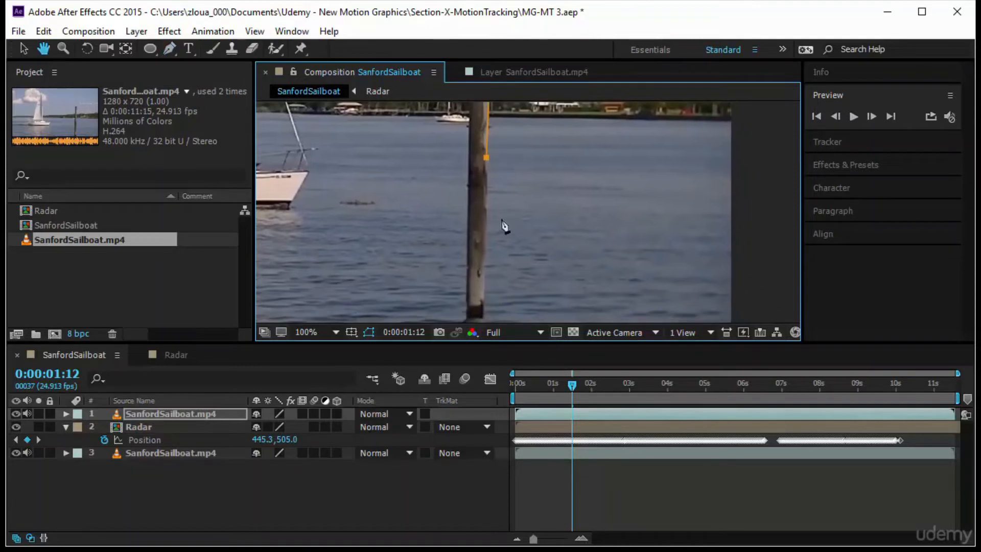
pyautogui.moveTo(486, 234); pyautogui.dragTo(485, 245)
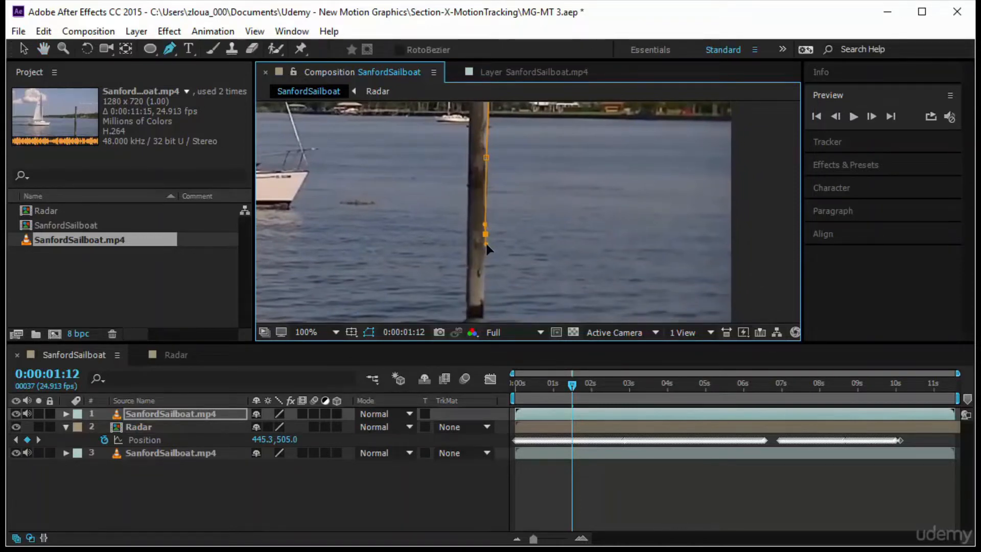
pyautogui.click(482, 317)
# Step: Continue the mask across the post's base and up its left side, closing it at the starting point
pyautogui.click(466, 318)
pyautogui.moveTo(467, 213)
pyautogui.mouseDown()
pyautogui.moveTo(472, 220)
pyautogui.moveTo(467, 199)
pyautogui.mouseUp()
pyautogui.moveTo(478, 164); pyautogui.dragTo(498, 273)
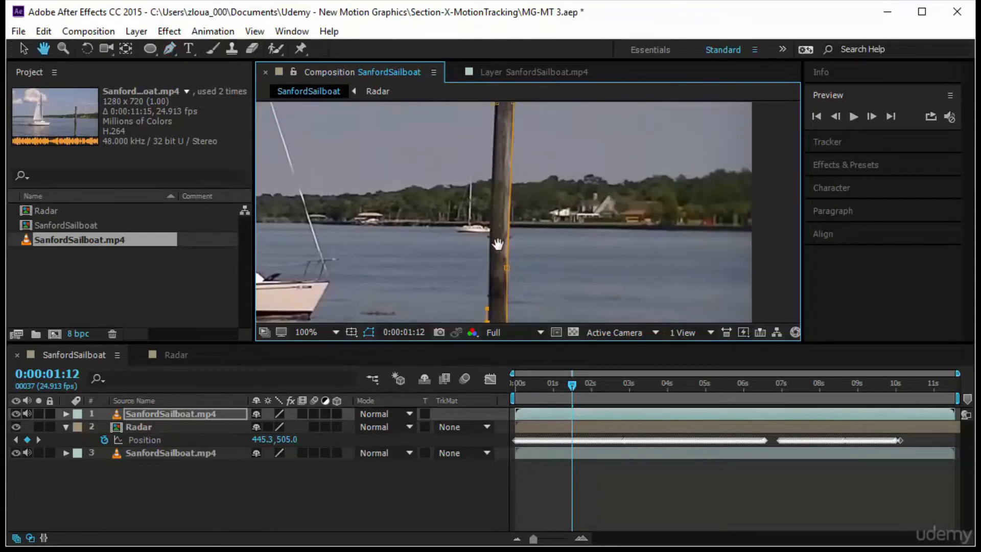
pyautogui.click(490, 197)
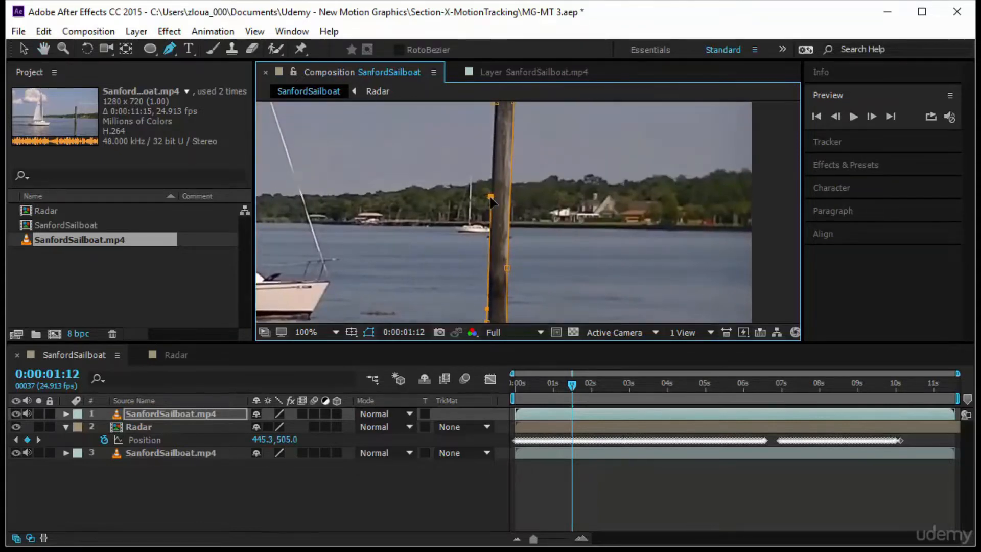
pyautogui.moveTo(501, 125); pyautogui.dragTo(515, 191)
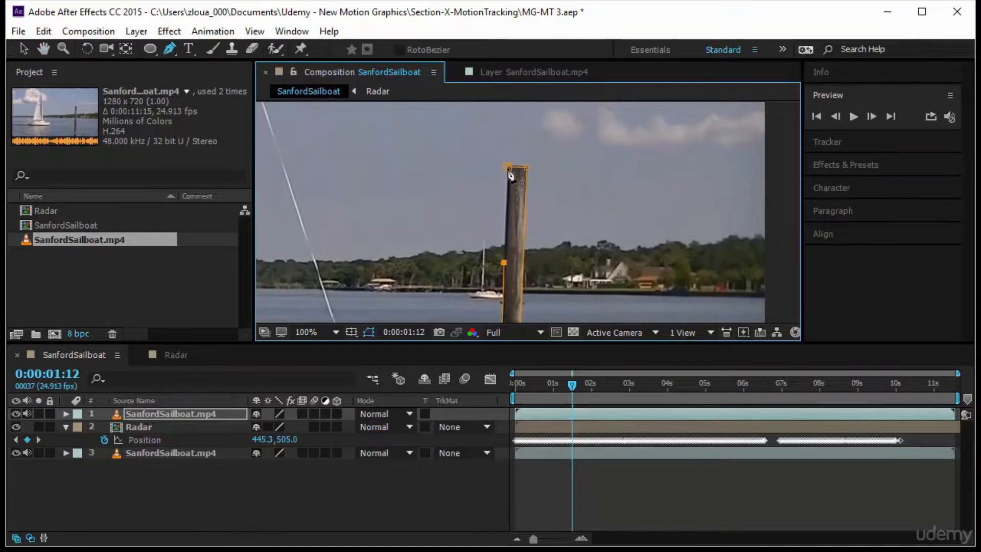
pyautogui.click(508, 168)
# Step: Hide the Radar and lower SanfordSailboat.mp4 layers and inspect the isolated post mask over its full height
pyautogui.moveTo(16, 427); pyautogui.dragTo(16, 453)
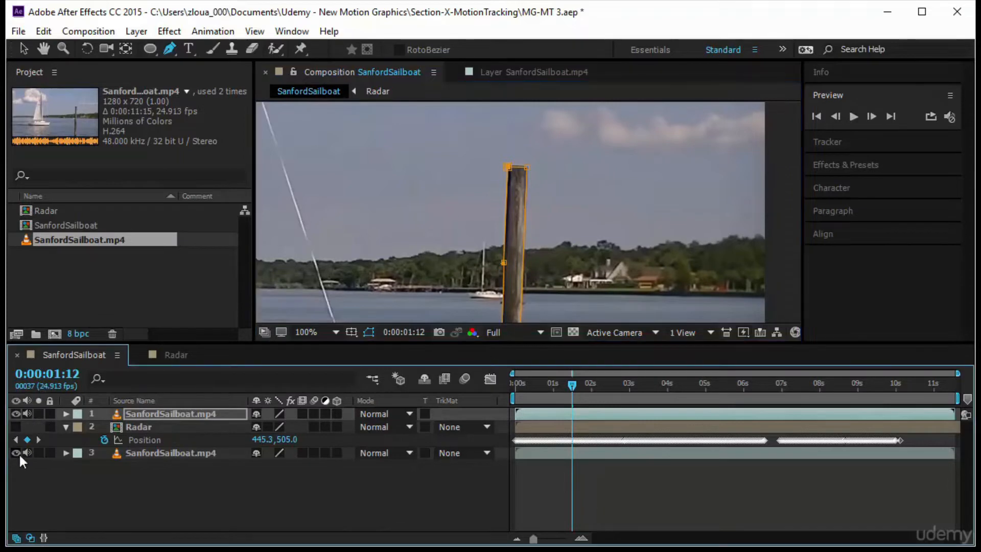
pyautogui.press(',')
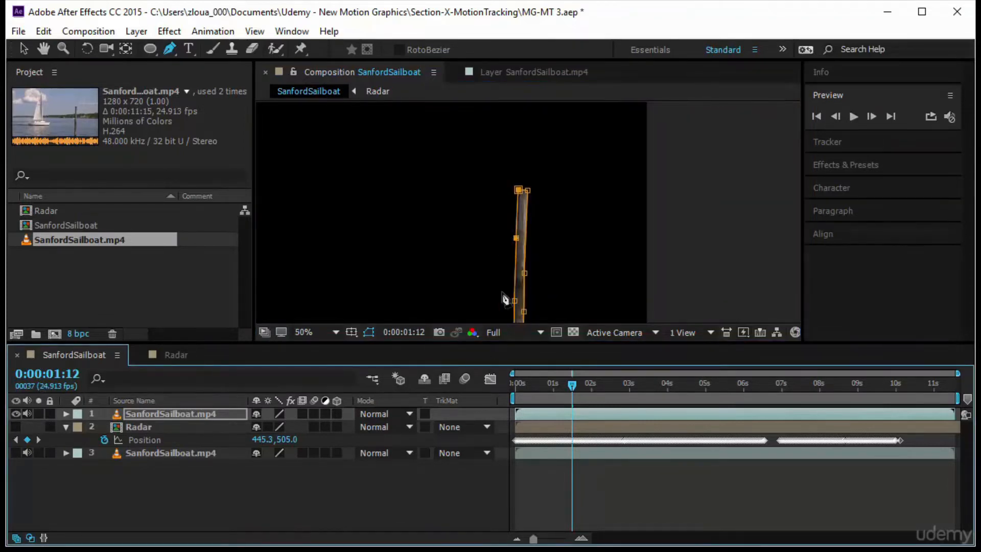
pyautogui.moveTo(488, 272); pyautogui.dragTo(543, 203)
pyautogui.press('g')
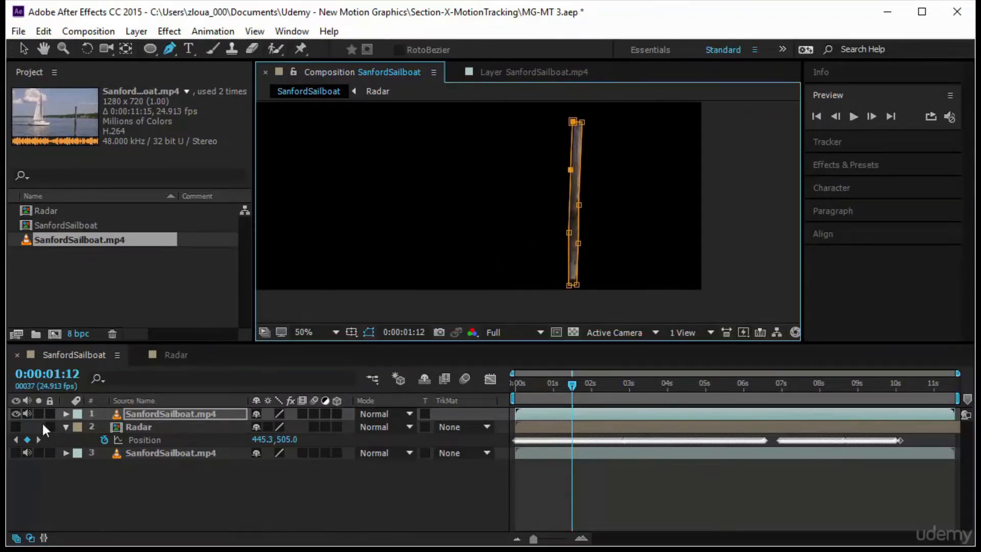
# Step: Make the lower SanfordSailboat.mp4 and Radar layers visible again, check the boat's movement toward the masked post, and return to the first frame
pyautogui.click(17, 452)
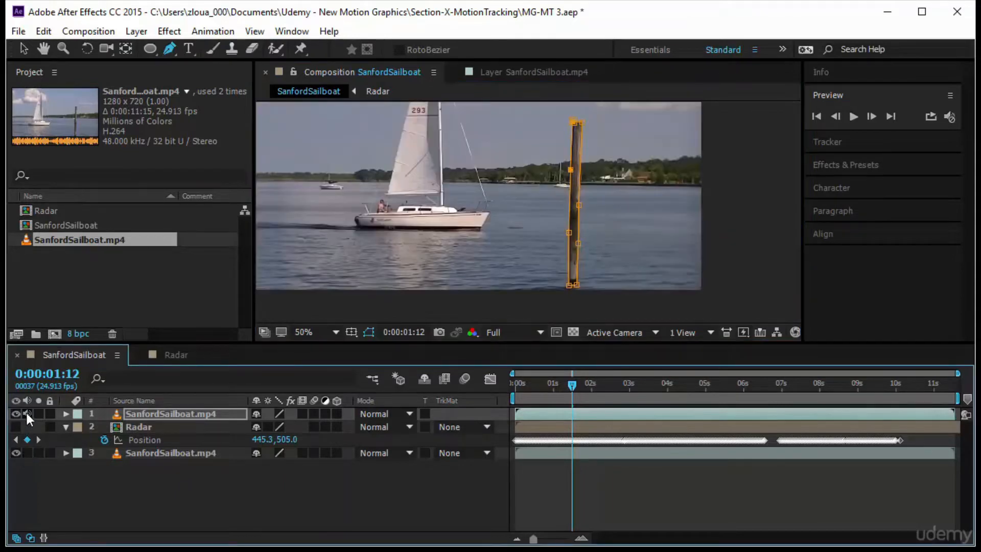
pyautogui.click(314, 333)
pyautogui.click(344, 75)
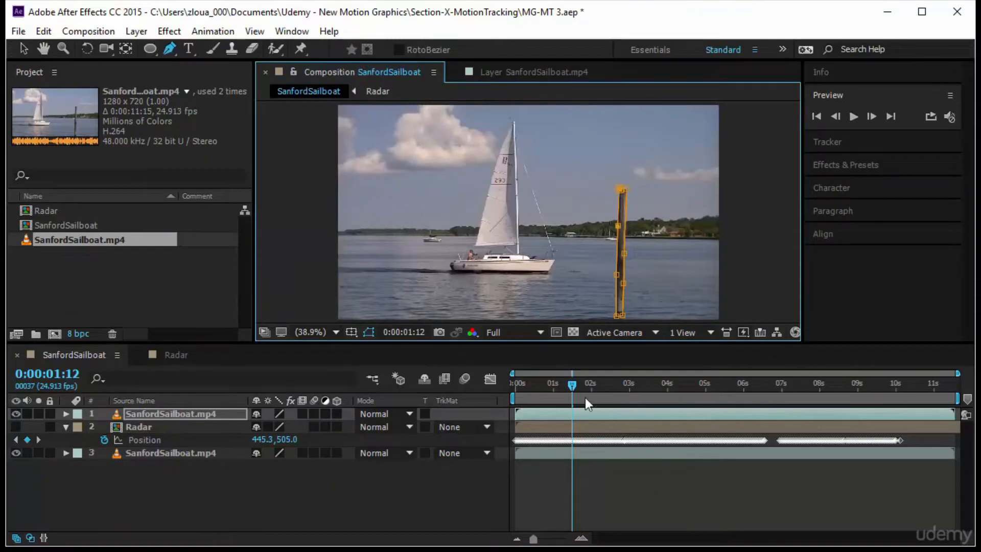
pyautogui.moveTo(572, 387); pyautogui.dragTo(624, 403)
pyautogui.press('Home')
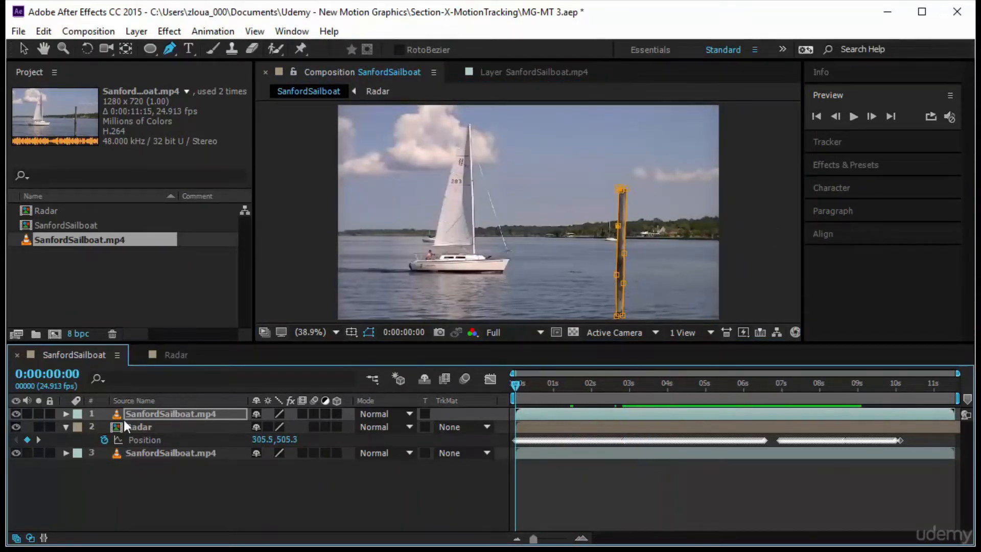
# Step: Preview the SanfordSailboat composition from the first frame and again from 0:00:03:13, checking the radar's passage behind the post
pyautogui.click(854, 117)
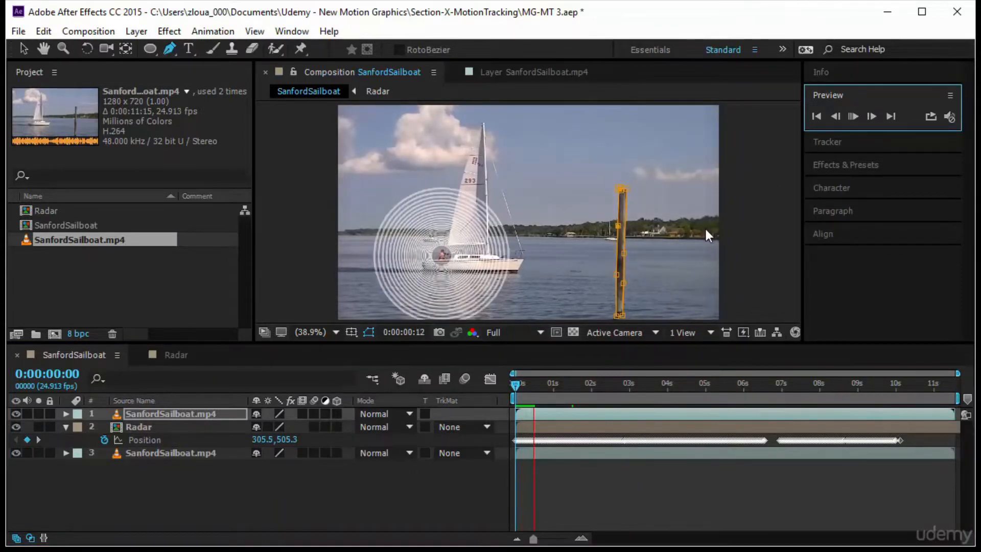
pyautogui.click(799, 210)
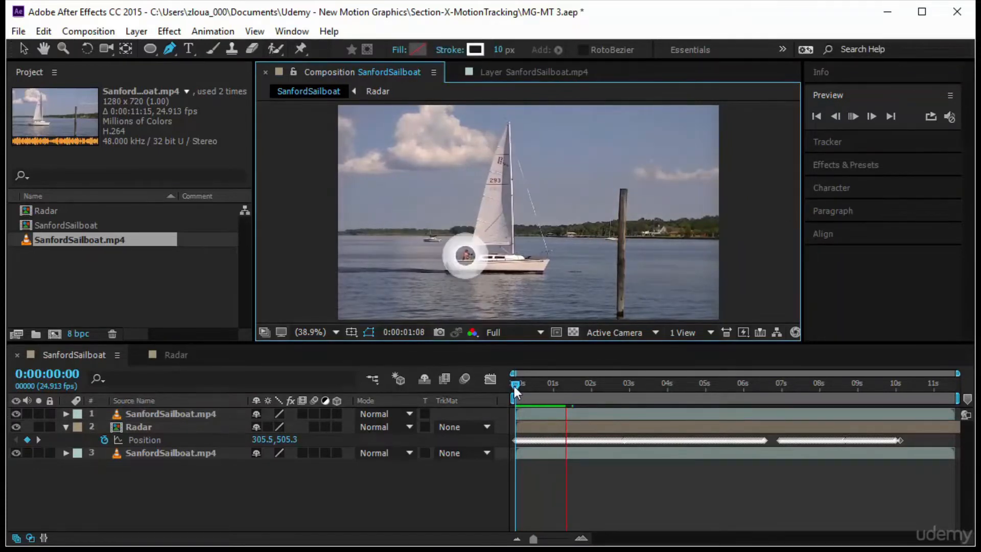
pyautogui.moveTo(514, 385); pyautogui.dragTo(648, 394)
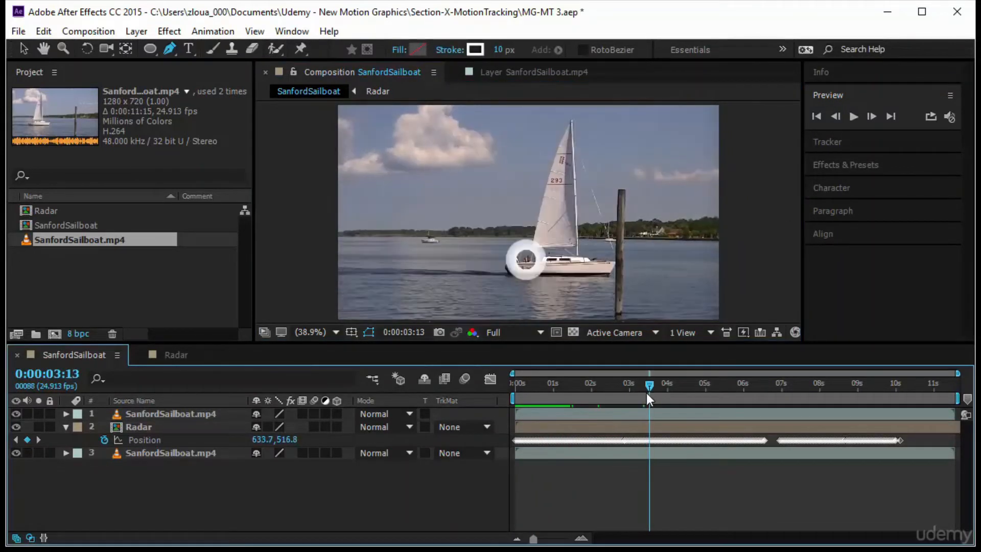
pyautogui.click(854, 117)
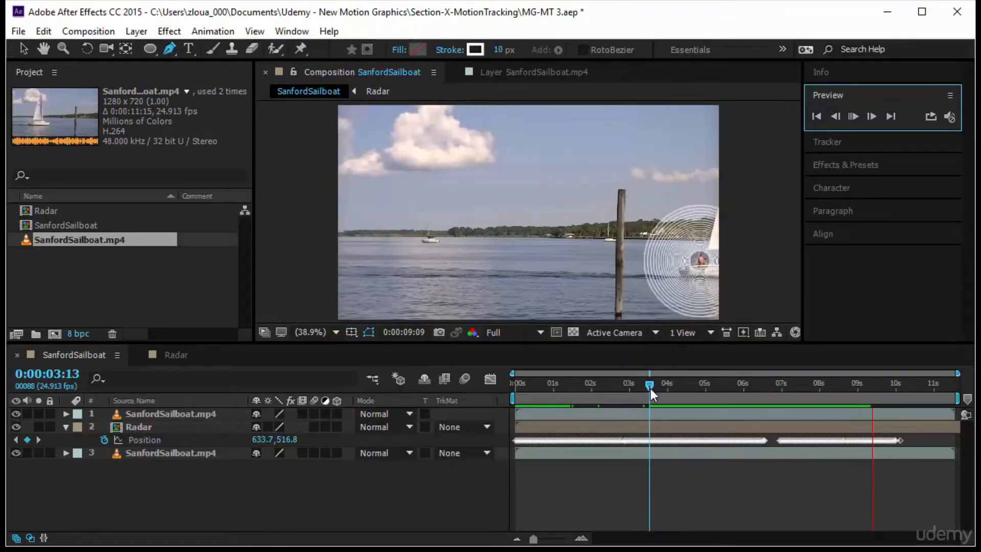
pyautogui.moveTo(650, 388); pyautogui.dragTo(461, 402)
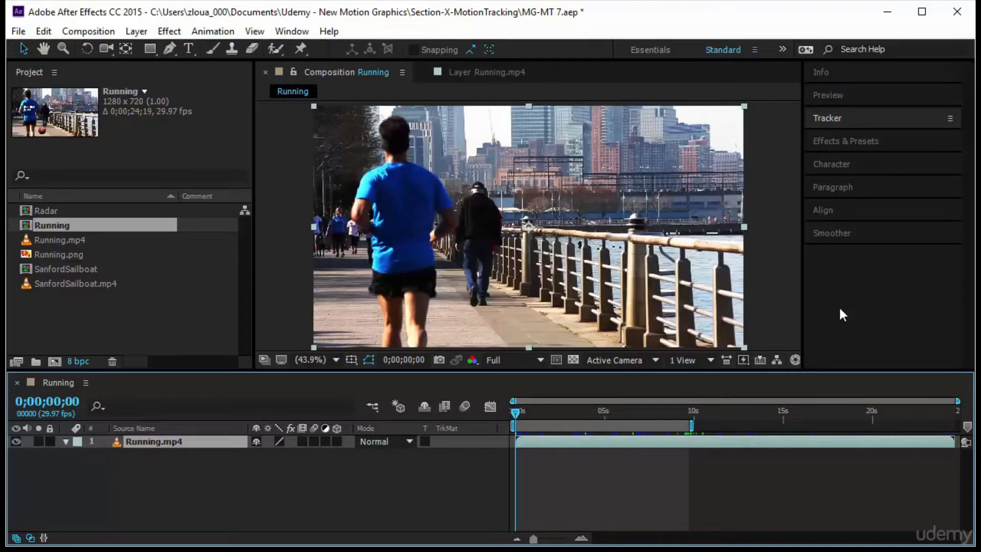
# Step: Preview the Running composition and check the runner's movement through the footage up to 0;00;09;21
pyautogui.click(828, 94)
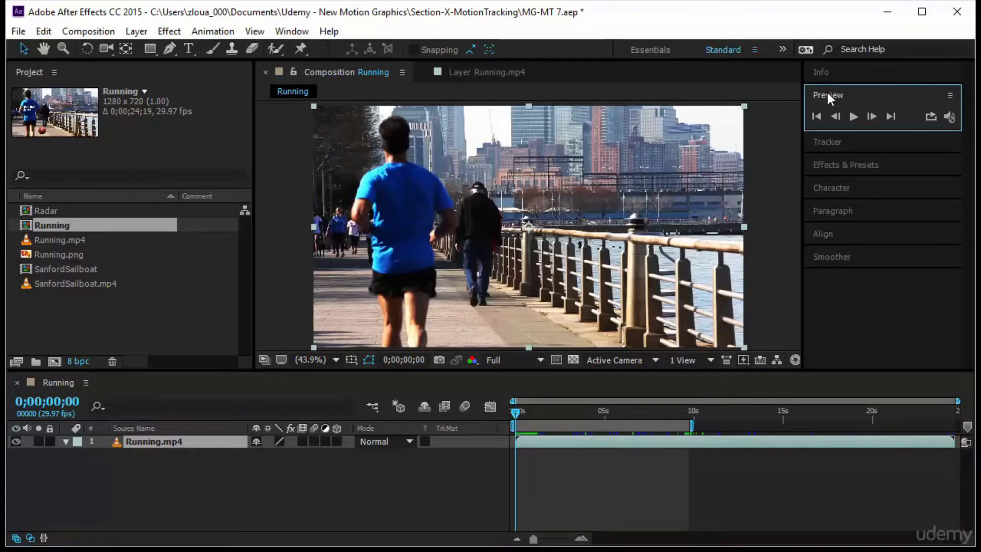
pyautogui.click(851, 117)
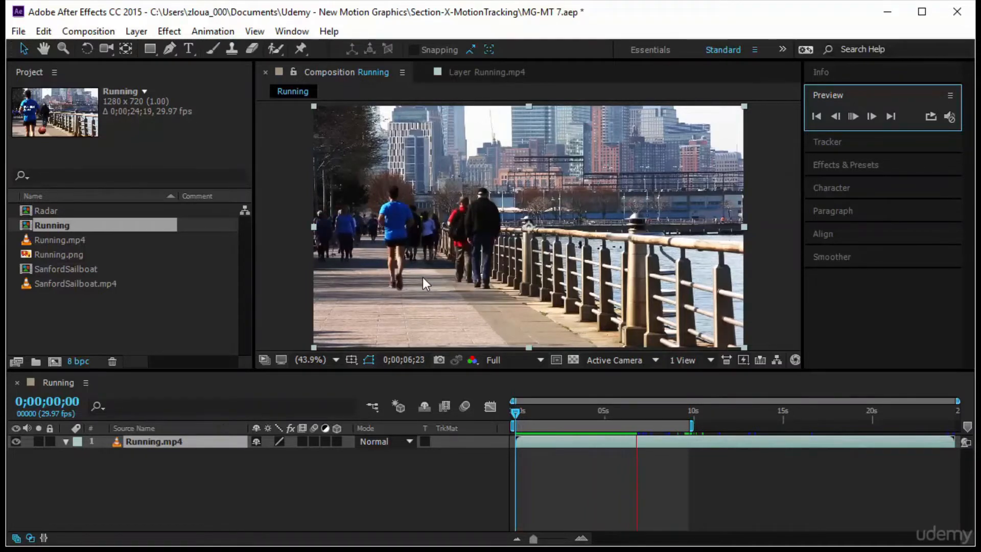
pyautogui.moveTo(516, 412); pyautogui.dragTo(692, 474)
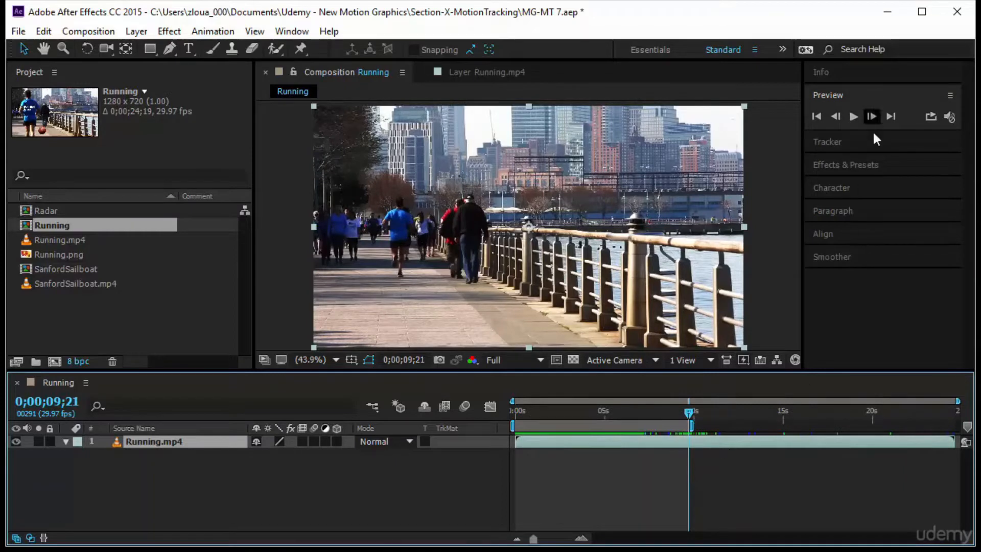
# Step: Open the Running.mp4 layer at its first frame and create a motion tracker for both position and scale
pyautogui.click(502, 78)
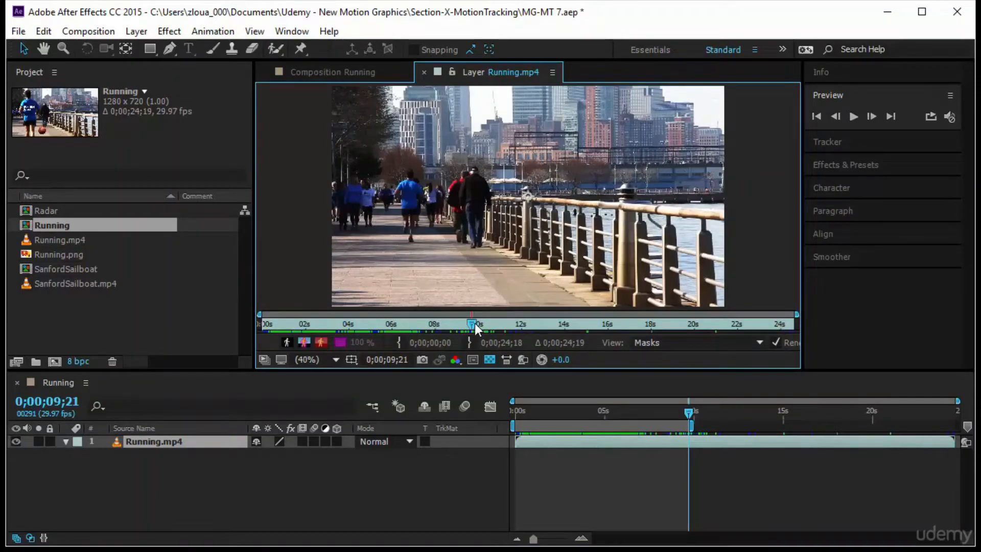
pyautogui.moveTo(474, 323); pyautogui.dragTo(251, 339)
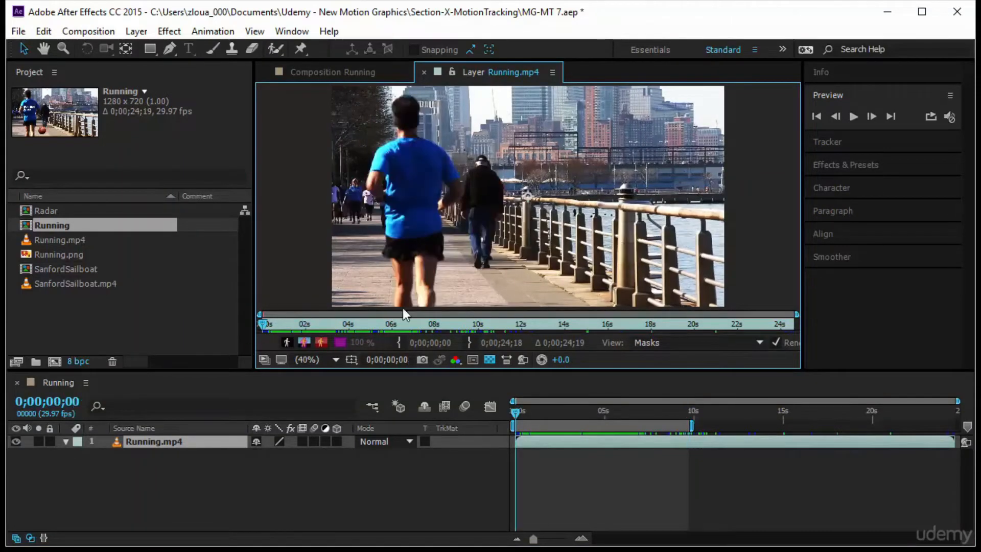
pyautogui.click(873, 142)
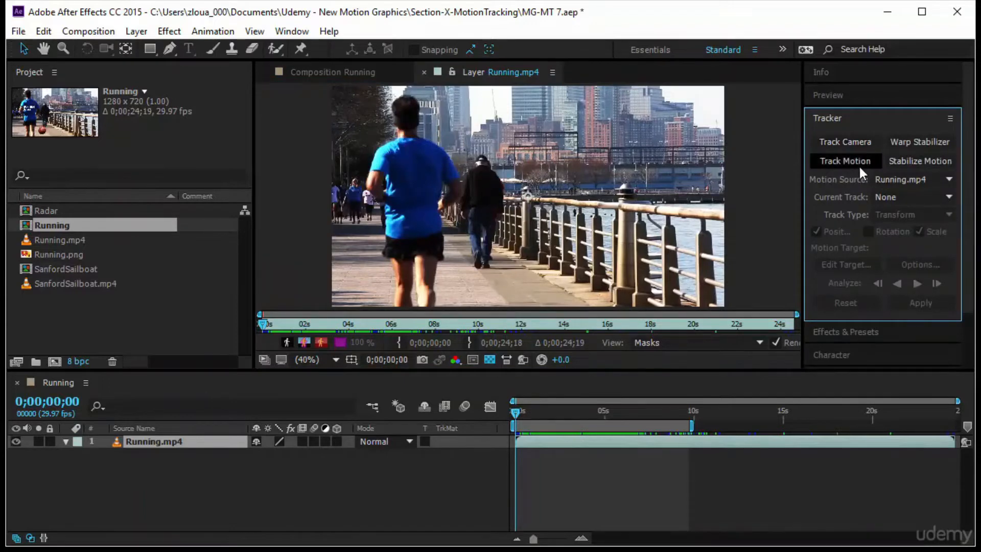
pyautogui.click(863, 163)
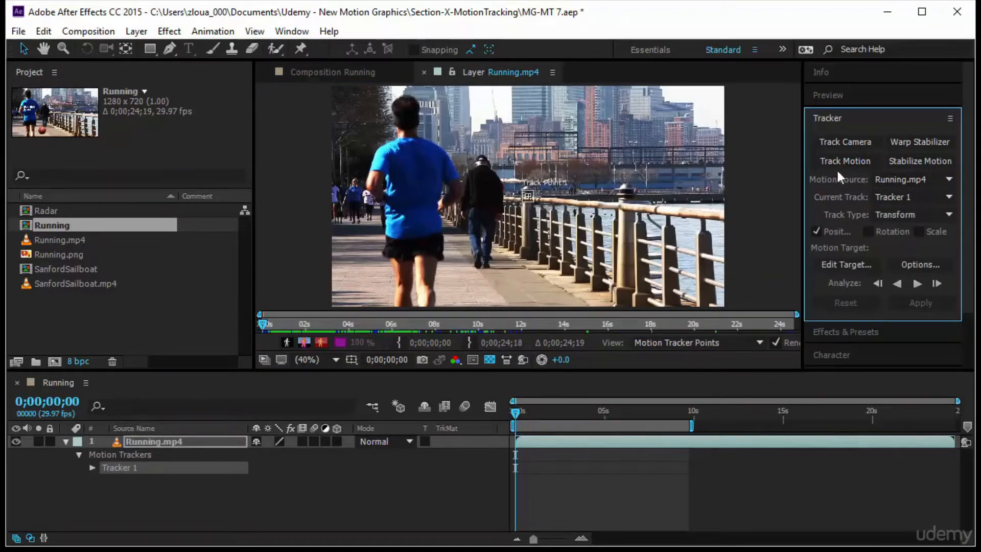
pyautogui.click(921, 230)
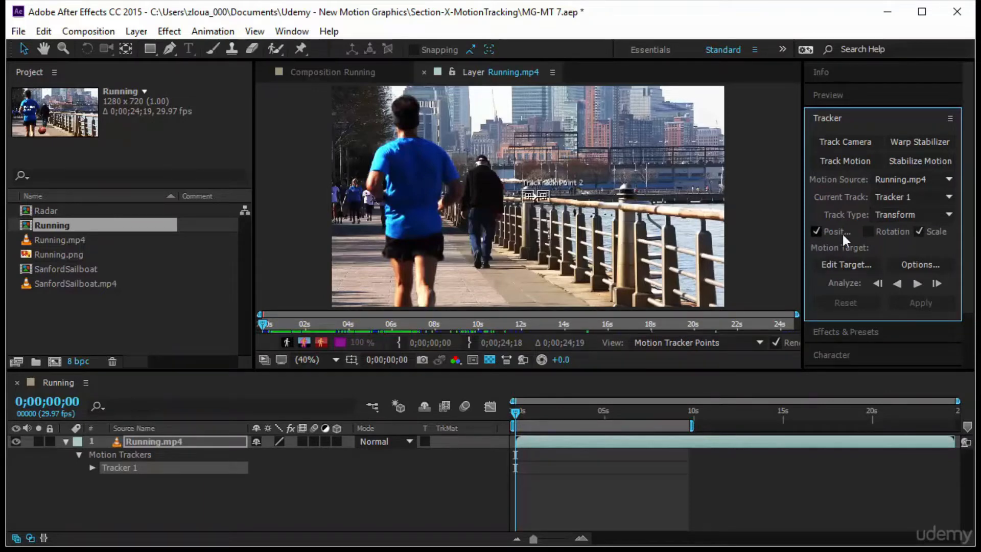
# Step: Place Track Point 1 on the back of the blue-shirted runner's head and enlarge its search region to cover the hair
pyautogui.click(540, 201)
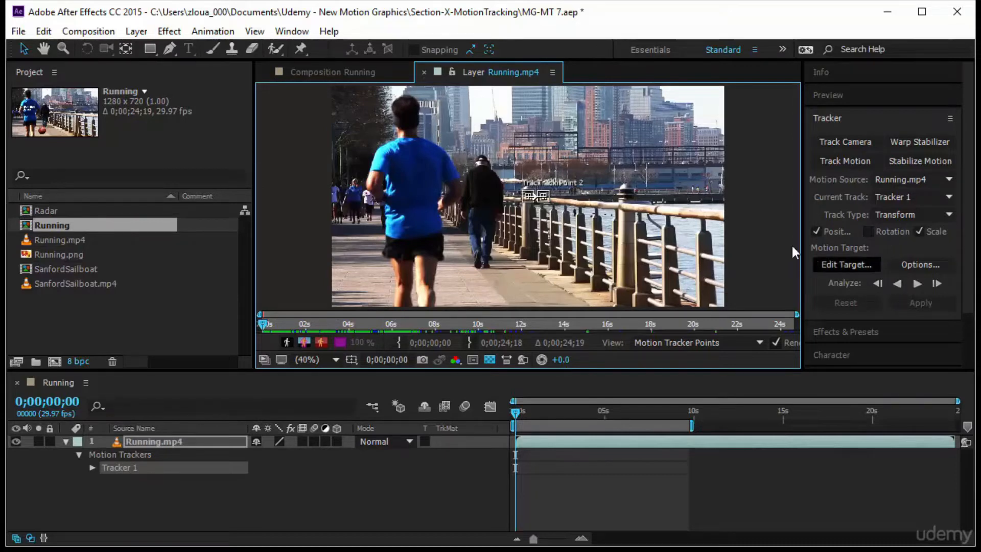
pyautogui.scroll(1, 537, 201)
pyautogui.scroll(1, 538, 201)
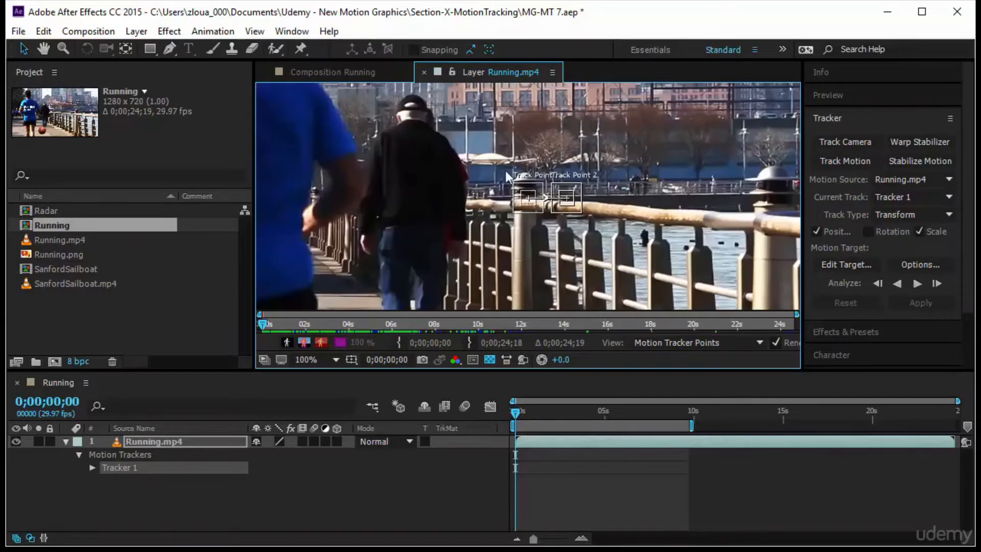
pyautogui.press('space')
pyautogui.moveTo(417, 126); pyautogui.dragTo(558, 221)
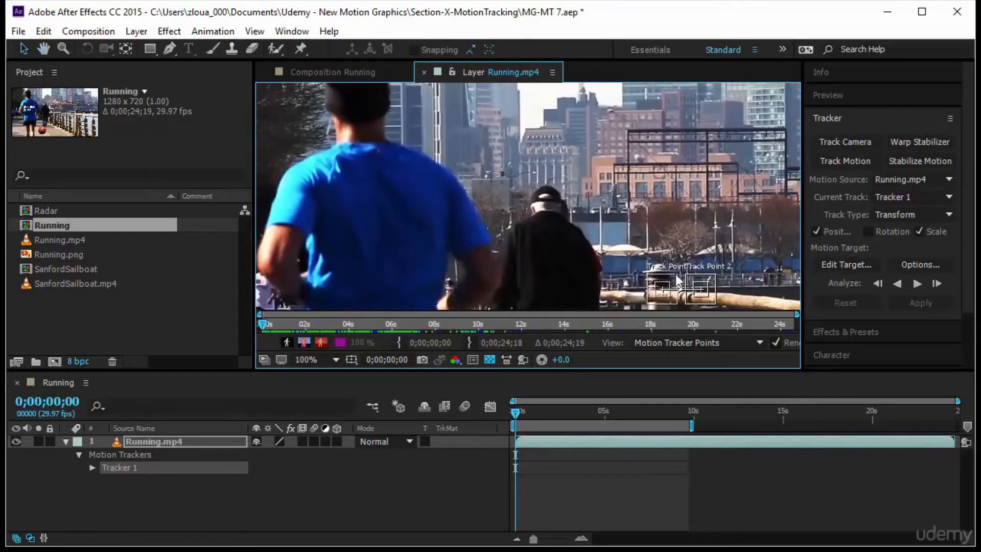
pyautogui.moveTo(676, 279); pyautogui.dragTo(370, 98)
pyautogui.press('space')
pyautogui.moveTo(423, 135); pyautogui.dragTo(441, 222)
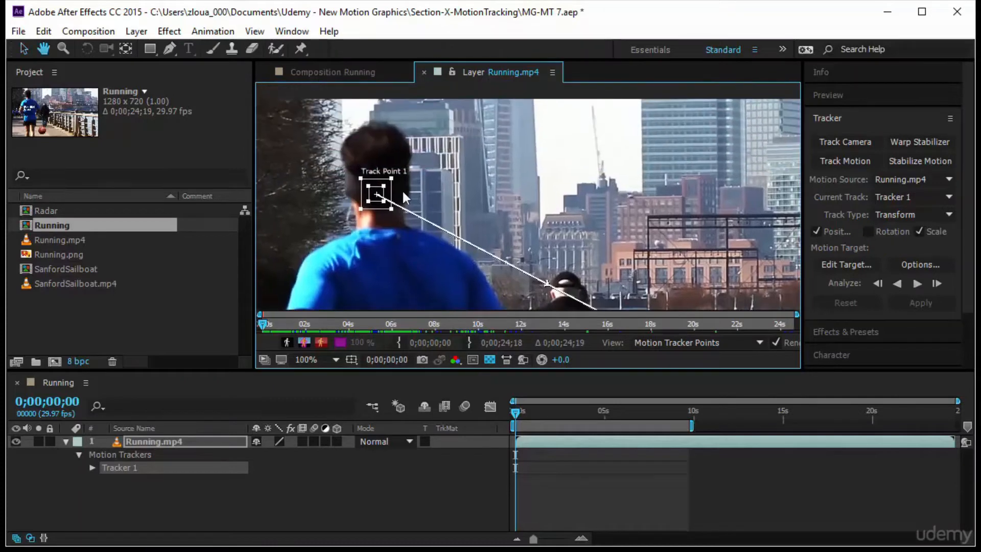
pyautogui.moveTo(400, 203); pyautogui.dragTo(397, 136)
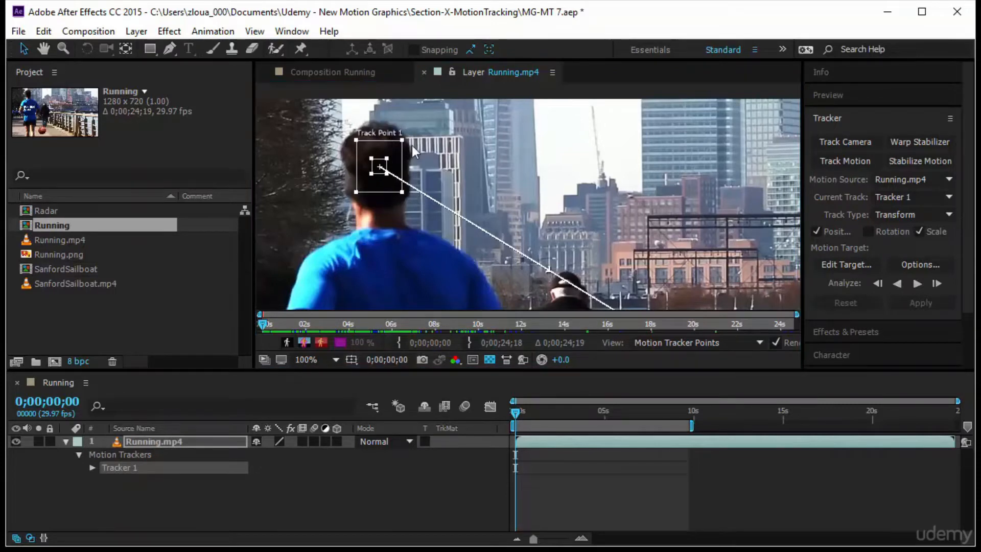
# Step: Move Track Point 2 from the railing onto the runner's black shorts and slightly enlarge its search region
pyautogui.press('h')
pyautogui.moveTo(456, 256); pyautogui.dragTo(418, 155)
pyautogui.moveTo(621, 261); pyautogui.dragTo(570, 156)
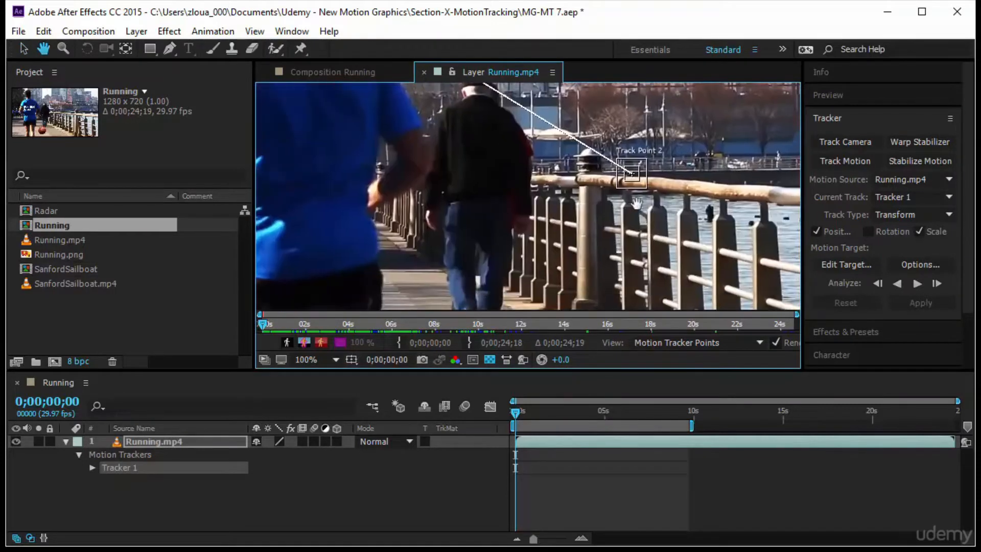
pyautogui.moveTo(556, 219); pyautogui.dragTo(594, 210)
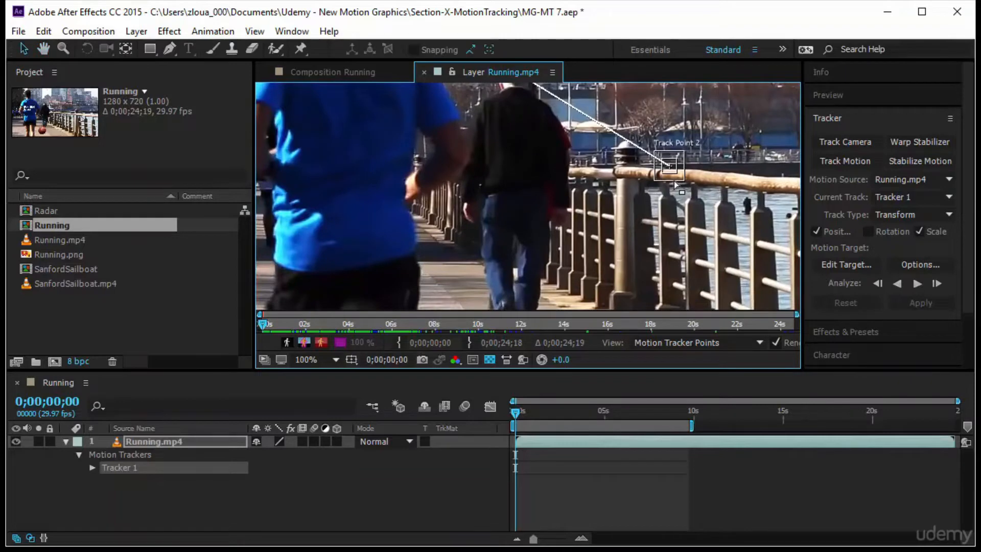
pyautogui.moveTo(678, 185); pyautogui.dragTo(409, 261)
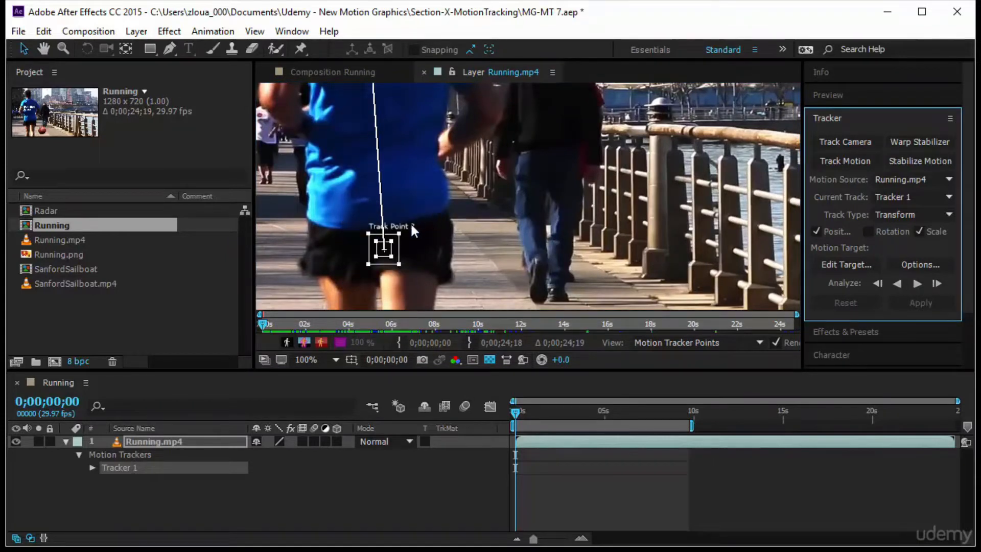
pyautogui.moveTo(399, 235); pyautogui.dragTo(401, 232)
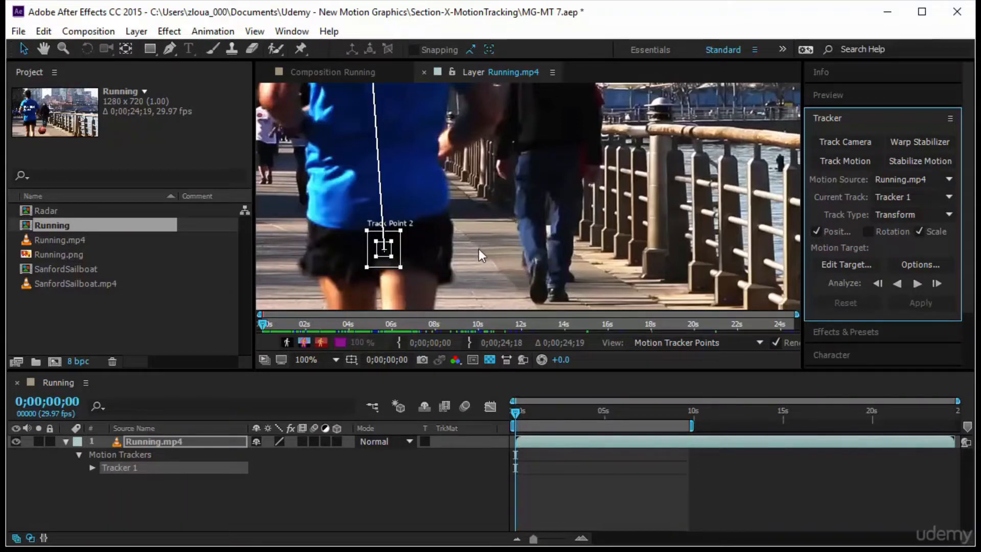
# Step: Fit the whole frame in view, analyze both track points forward, and stop the analysis just past the work area's end
pyautogui.click(320, 361)
pyautogui.click(376, 99)
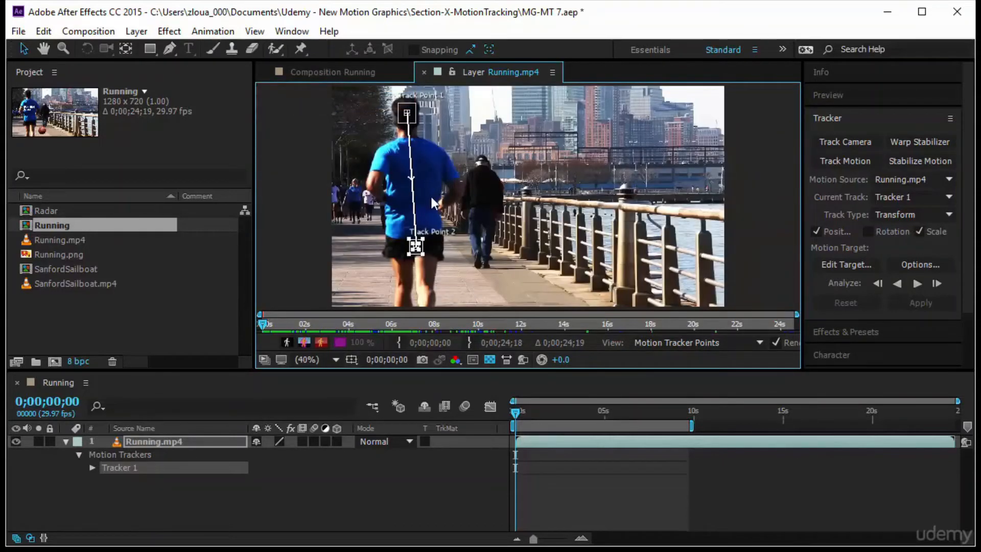
pyautogui.click(917, 284)
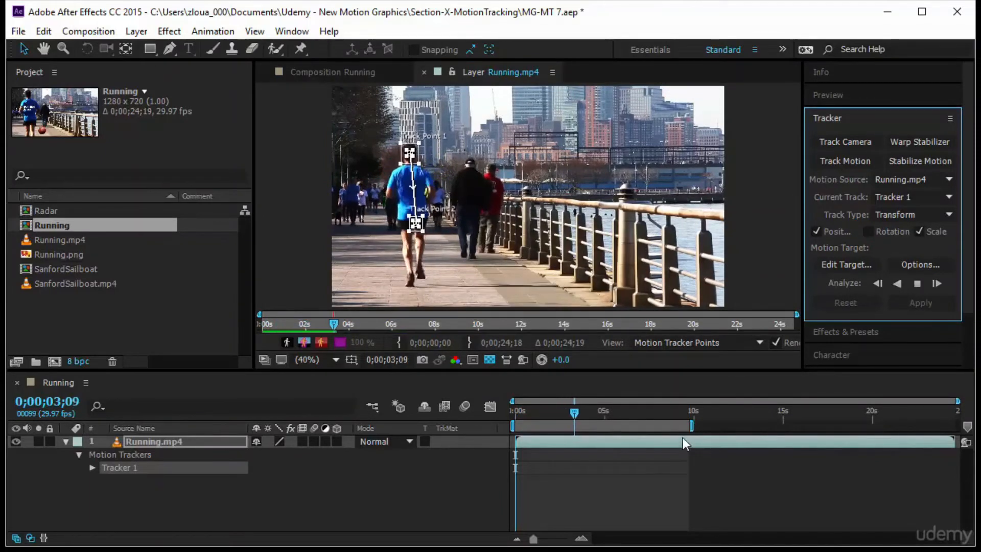
pyautogui.click(415, 220)
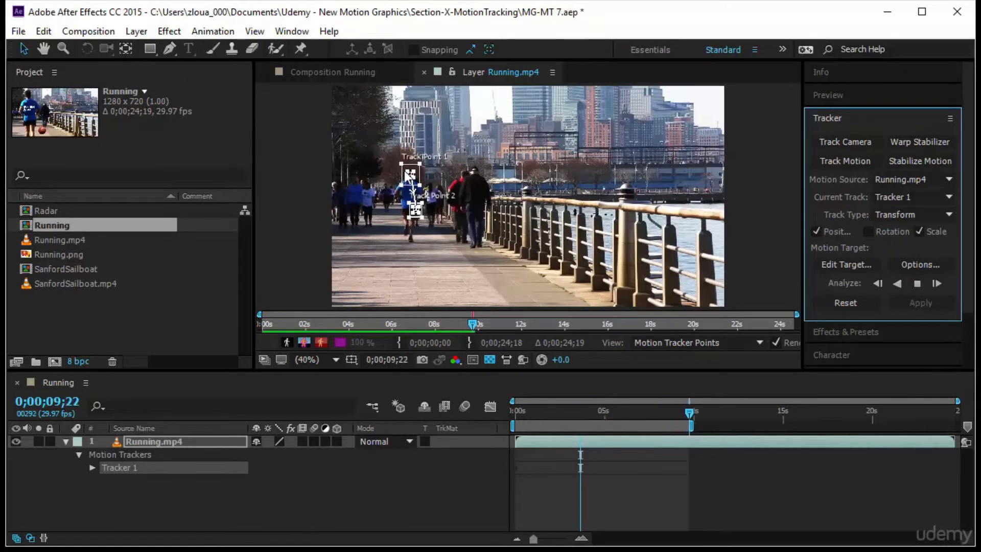
pyautogui.press('space')
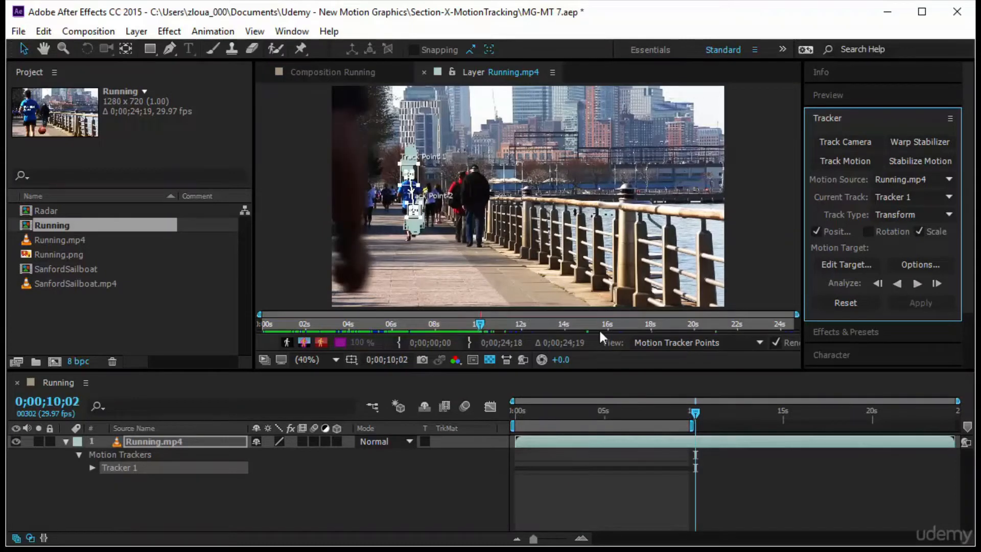
# Step: Reveal the Running.mp4 tracker keyframes and delete those after 0;00;09;22
pyautogui.click(179, 441)
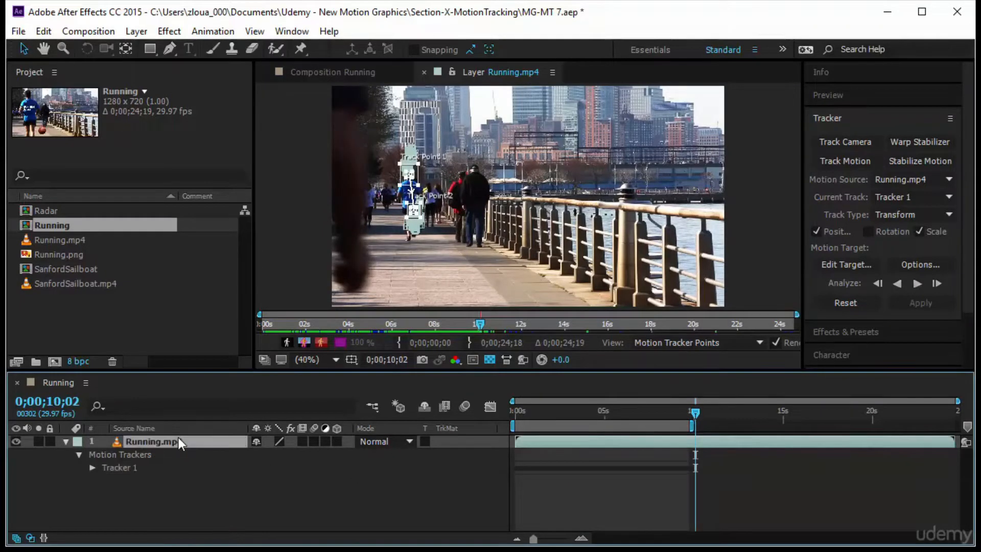
pyautogui.press('u')
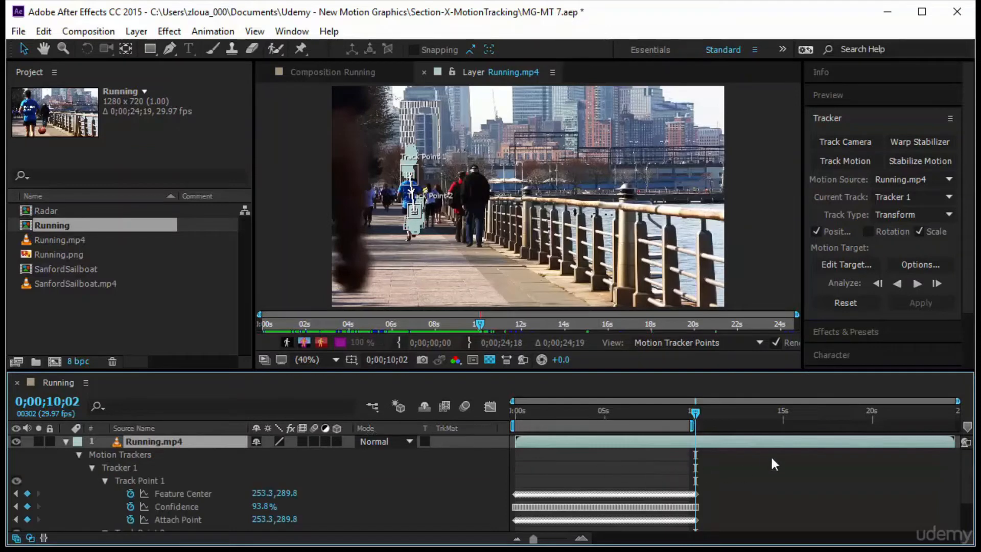
pyautogui.moveTo(955, 412); pyautogui.dragTo(689, 455)
pyautogui.moveTo(719, 489); pyautogui.dragTo(693, 532)
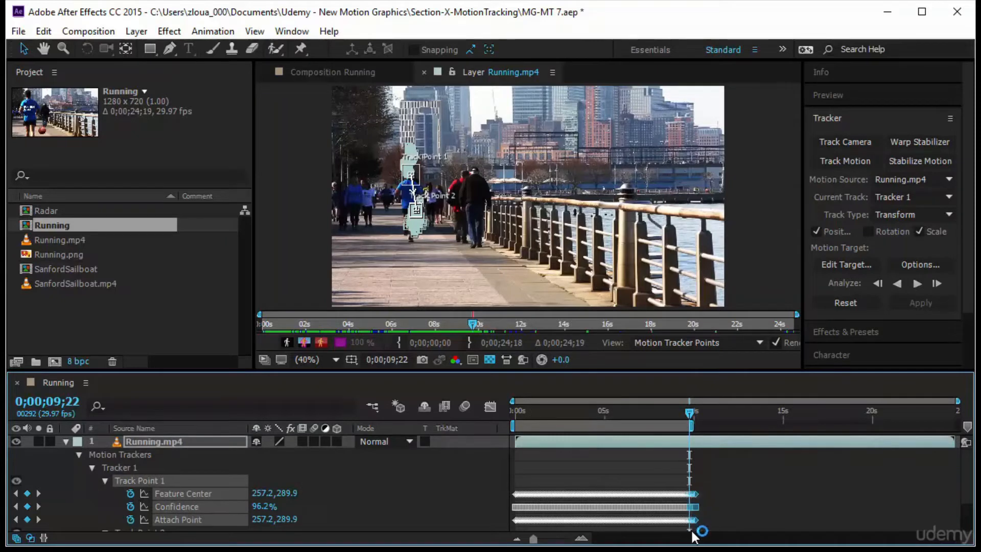
pyautogui.press('Delete')
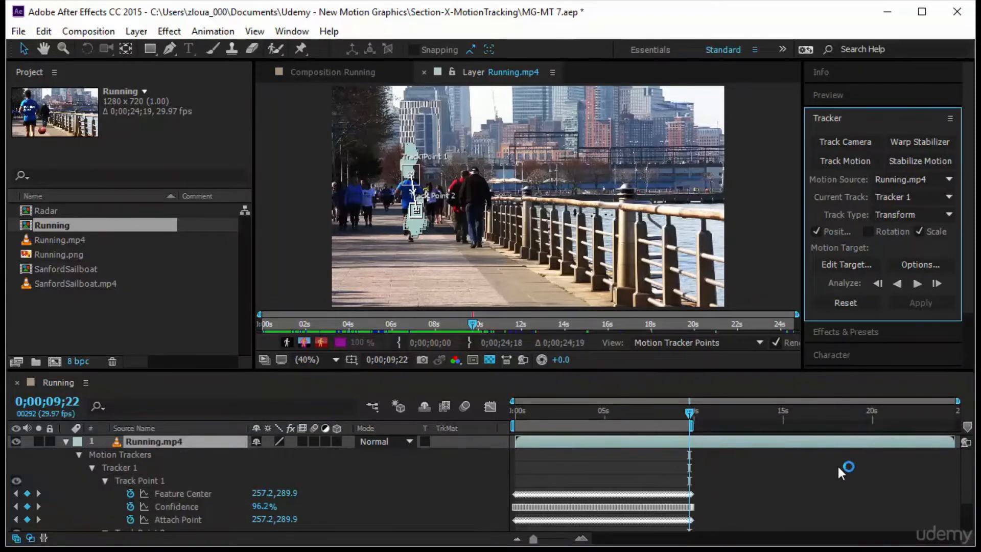
# Step: Return to the first frame of the Running composition and add the two-line text "RUNNING IS GOOD" on the runner's blue shirt
pyautogui.moveTo(690, 419); pyautogui.dragTo(444, 432)
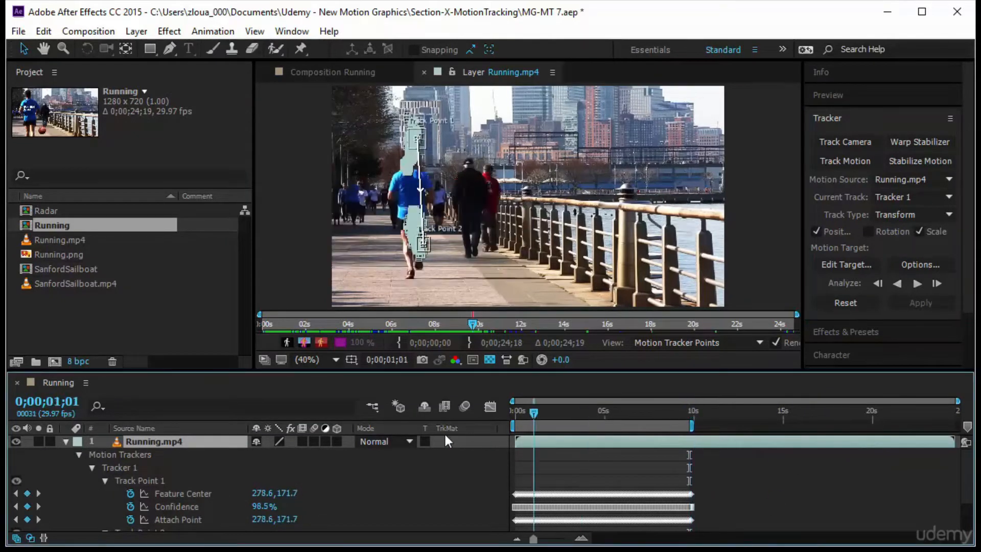
pyautogui.click(340, 72)
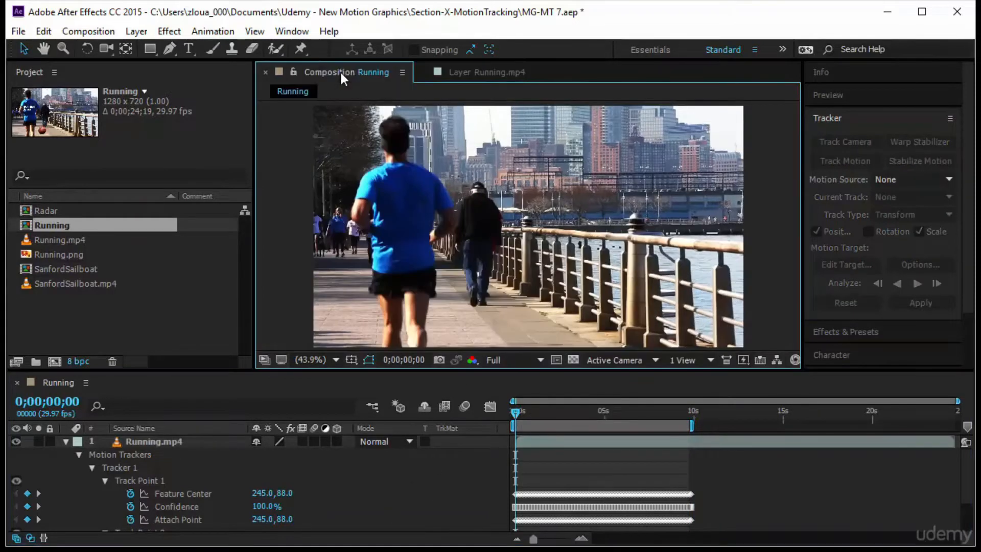
pyautogui.click(188, 49)
pyautogui.click(529, 235)
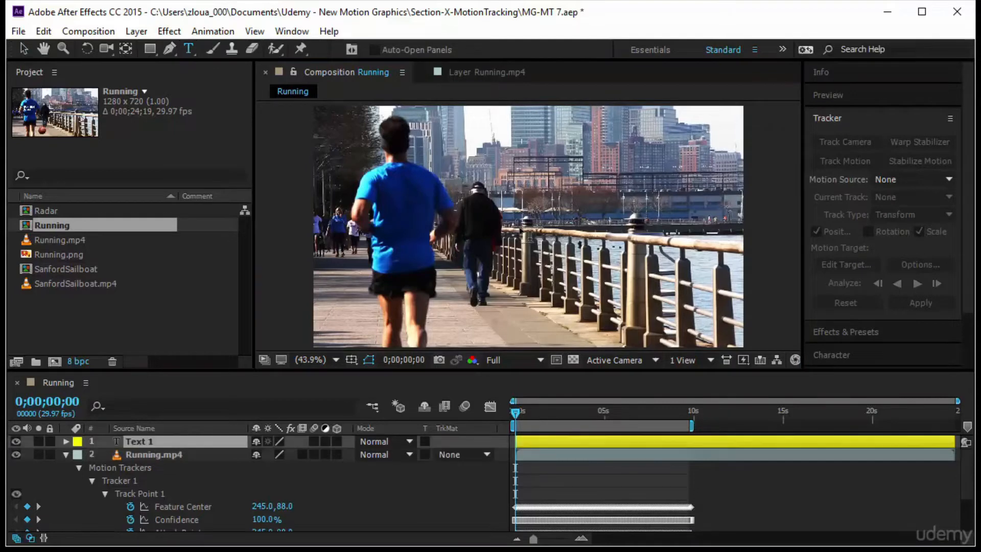
pyautogui.click(393, 196)
pyautogui.write('RU')
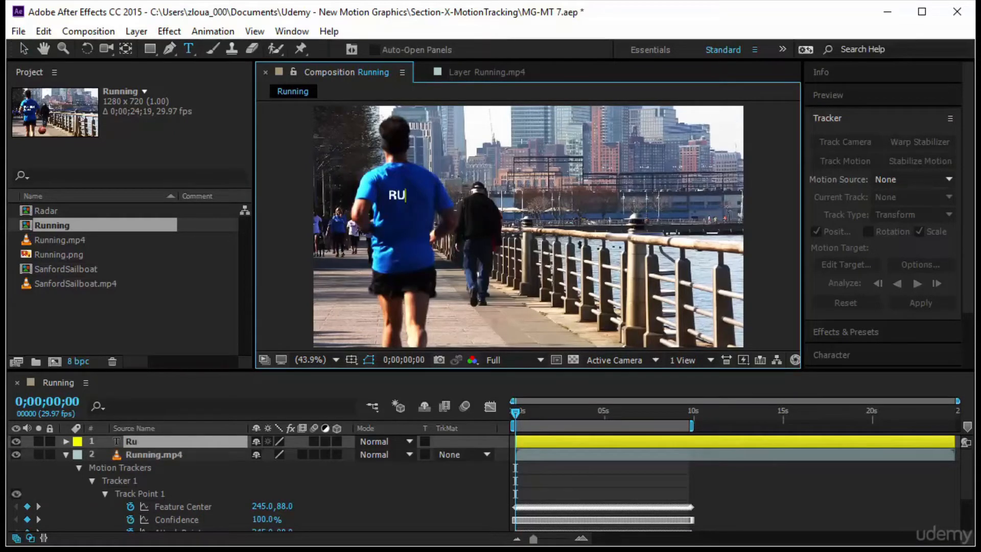
pyautogui.write('NNIN')
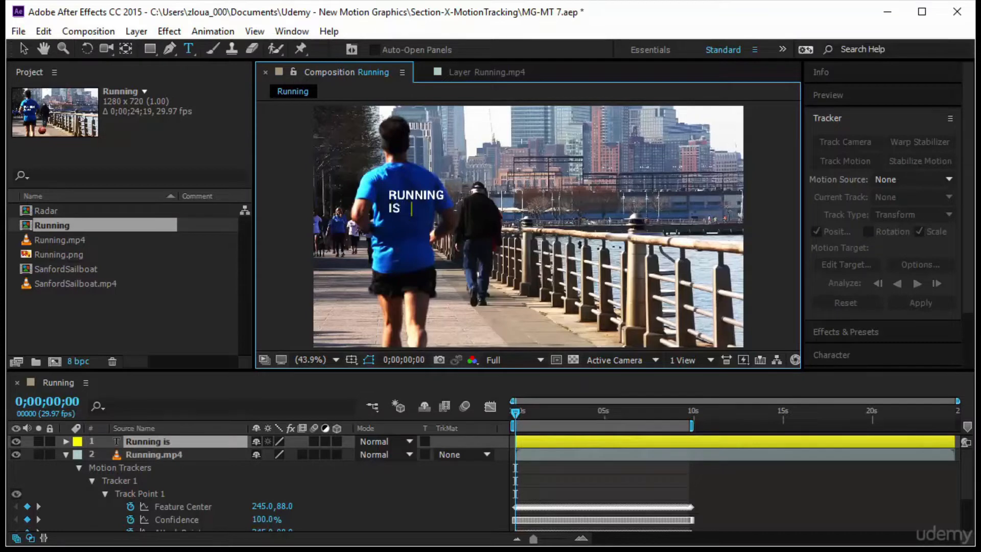
pyautogui.write('g is good')
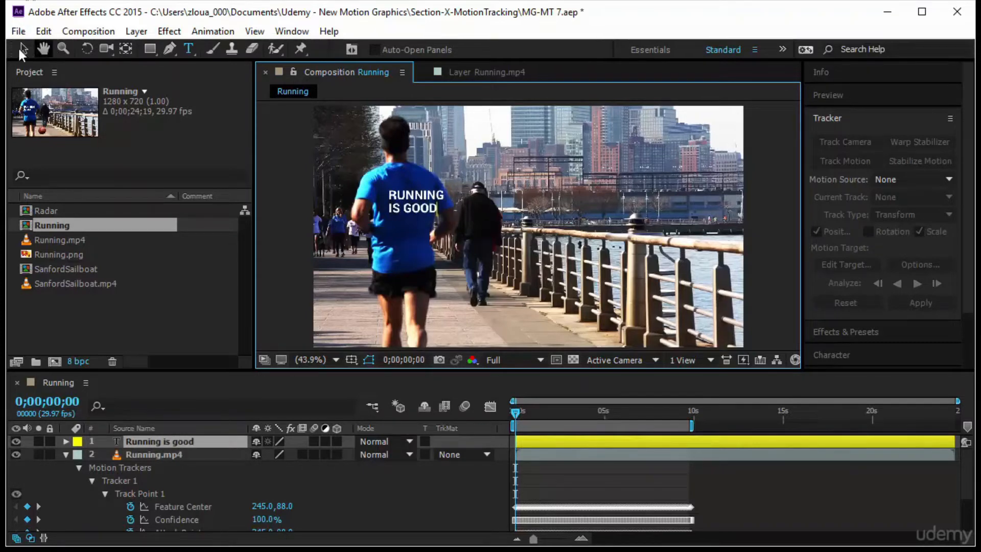
# Step: Move the text onto the middle of the runner's upper back and center the layer's anchor point within the text
pyautogui.click(23, 49)
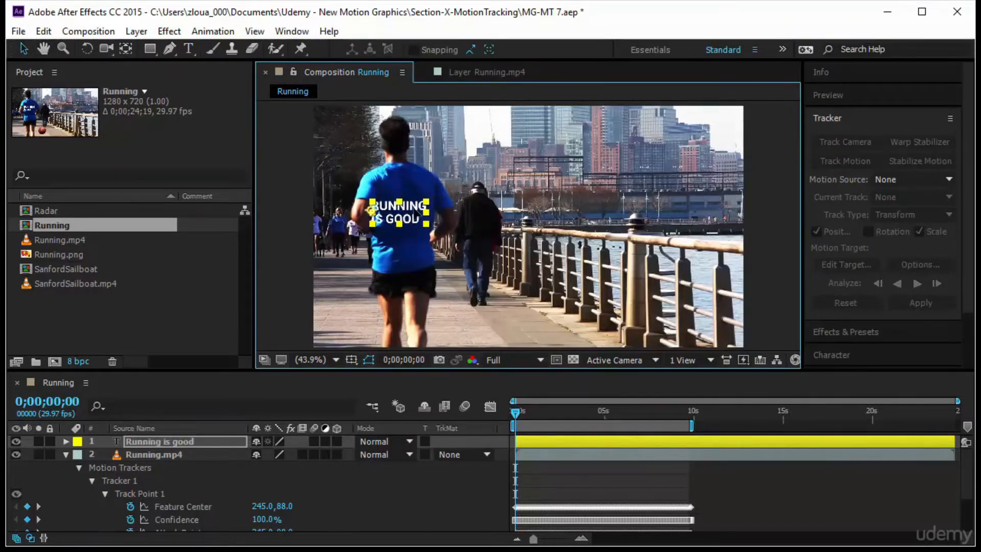
pyautogui.moveTo(416, 214); pyautogui.dragTo(424, 205)
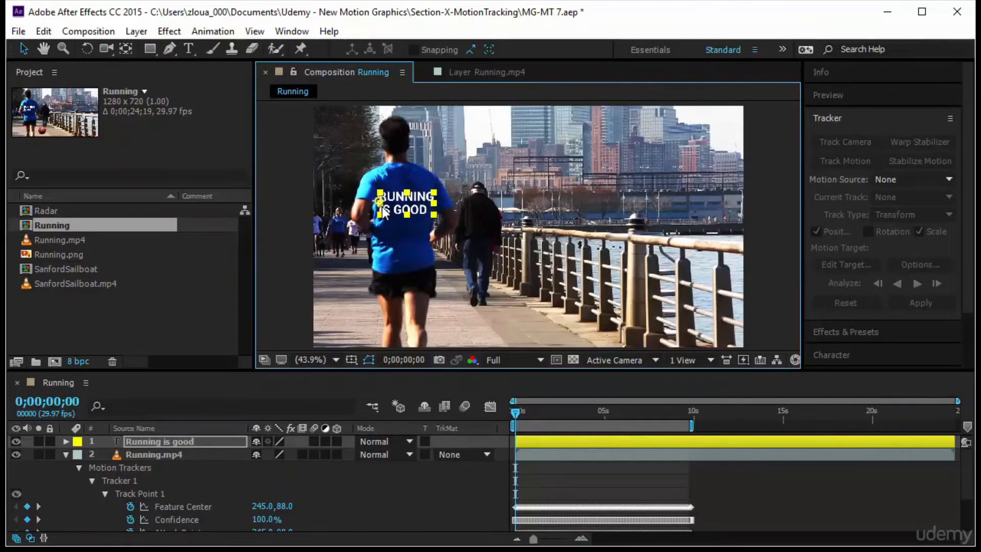
pyautogui.press('.')
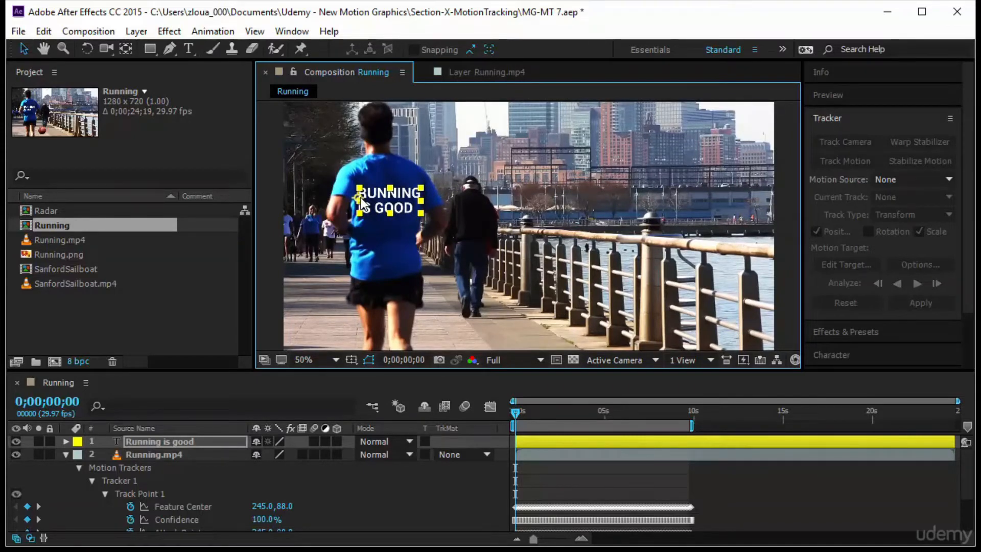
pyautogui.hotkey('ctrl', 'alt', 'Home')
# Step: Set the "Running is good" text layer as Tracker 1's motion target and apply the tracking in X and Y
pyautogui.click(459, 72)
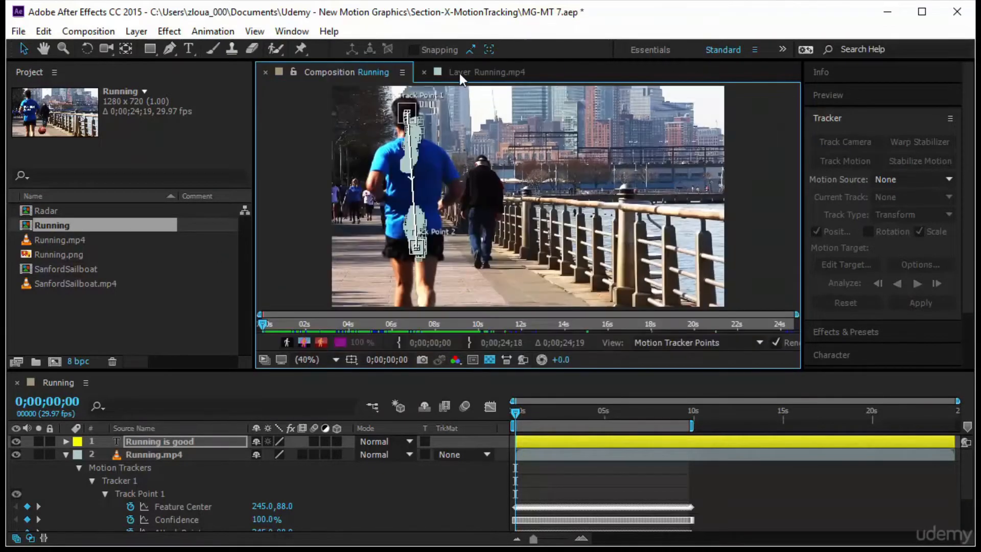
pyautogui.click(177, 457)
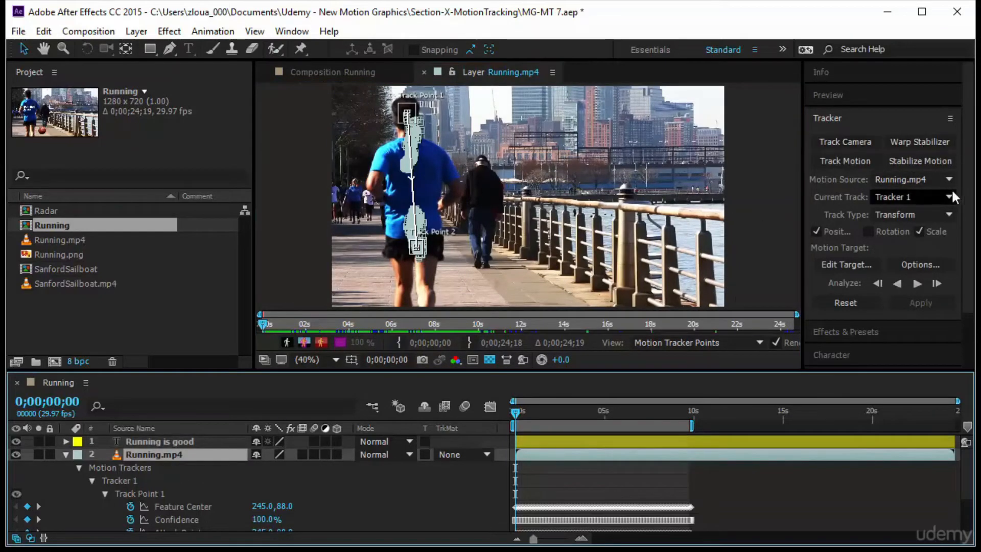
pyautogui.click(865, 267)
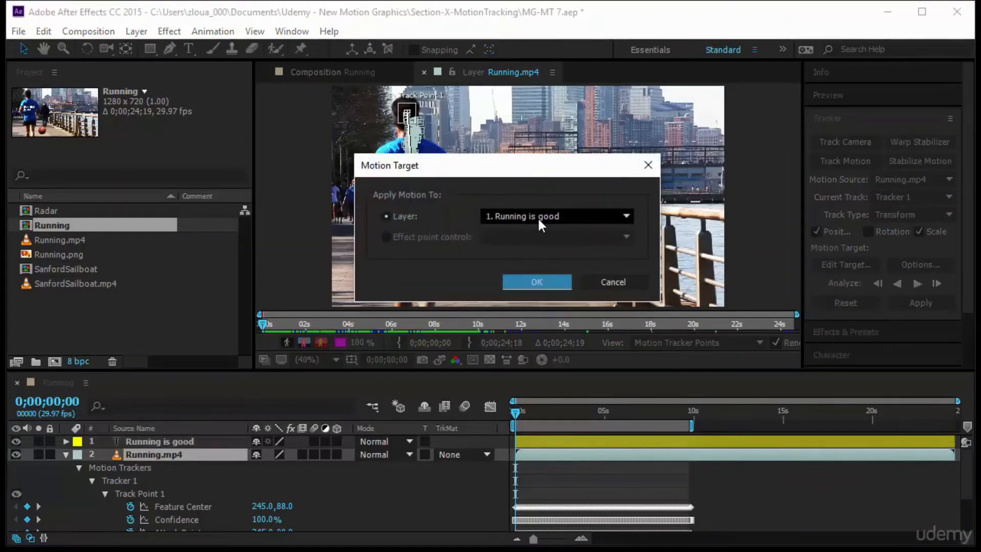
pyautogui.click(538, 216)
pyautogui.click(540, 228)
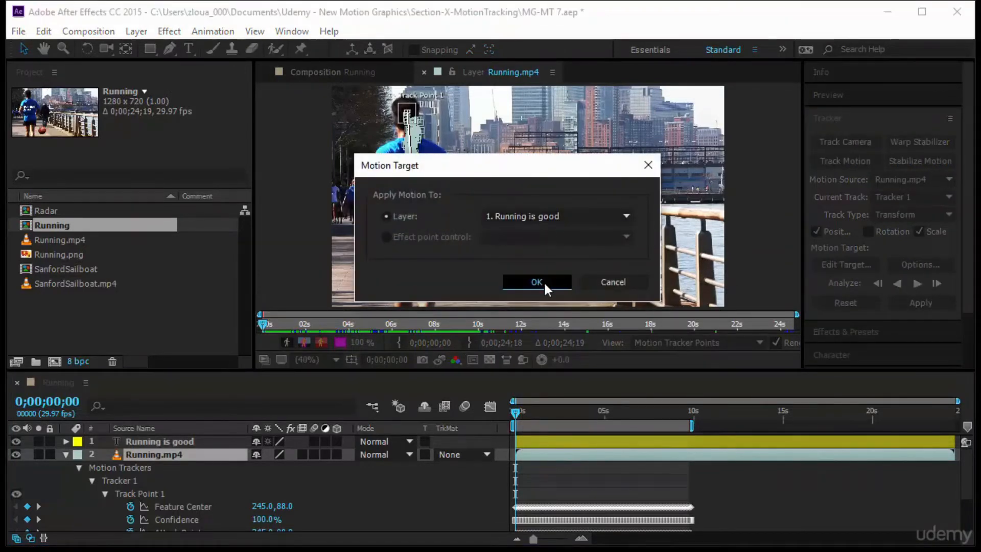
pyautogui.click(536, 282)
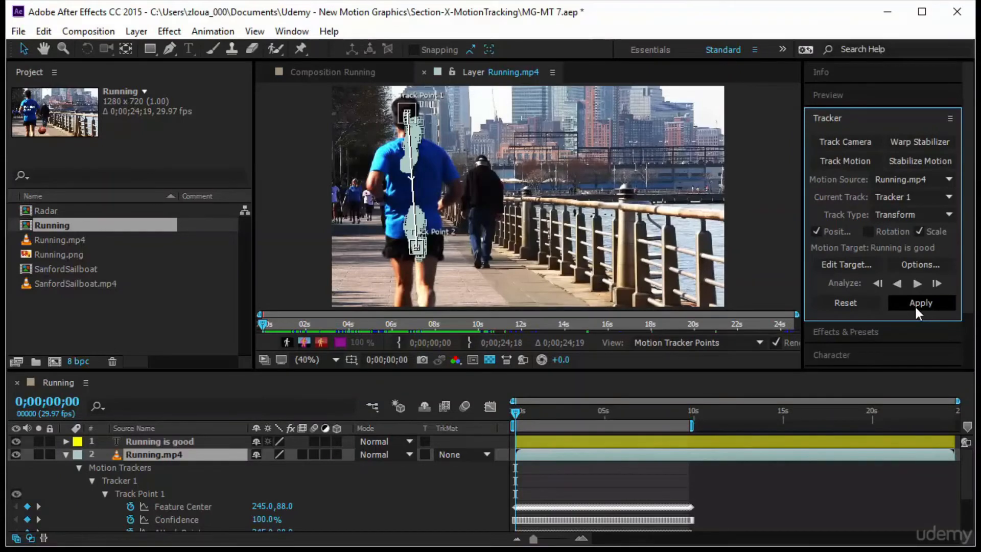
pyautogui.click(914, 303)
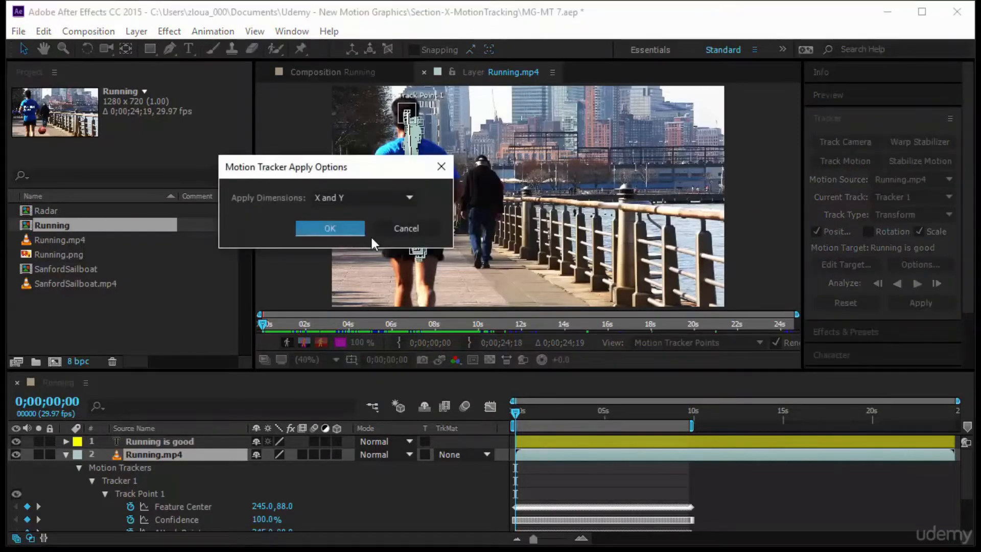
pyautogui.click(349, 230)
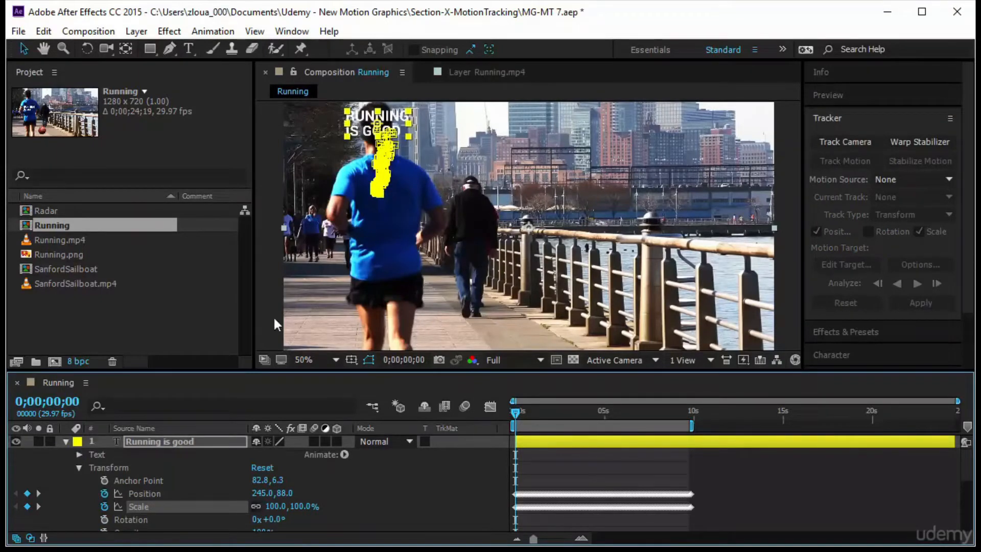
# Step: Compare the text layer's Position and Scale keyframes with the keyframes of Running.mp4's two track points
pyautogui.moveTo(169, 370); pyautogui.dragTo(170, 312)
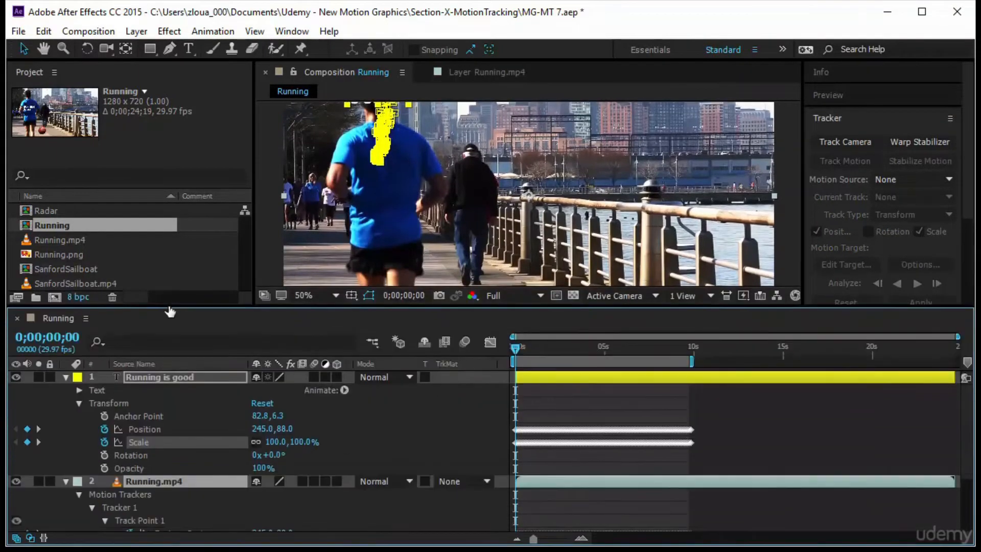
pyautogui.scroll(-1, 161, 503)
pyautogui.scroll(-2, 154, 500)
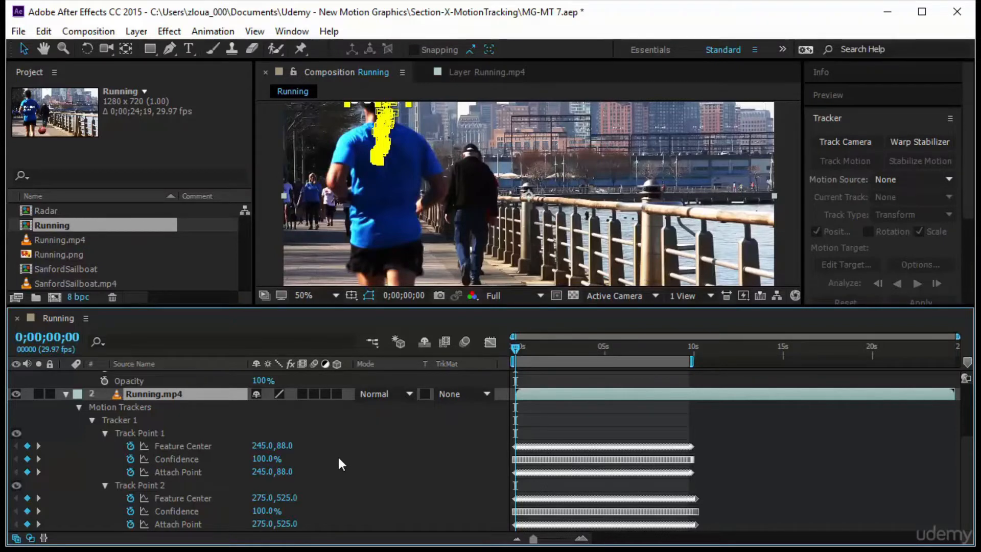
pyautogui.scroll(3, 337, 451)
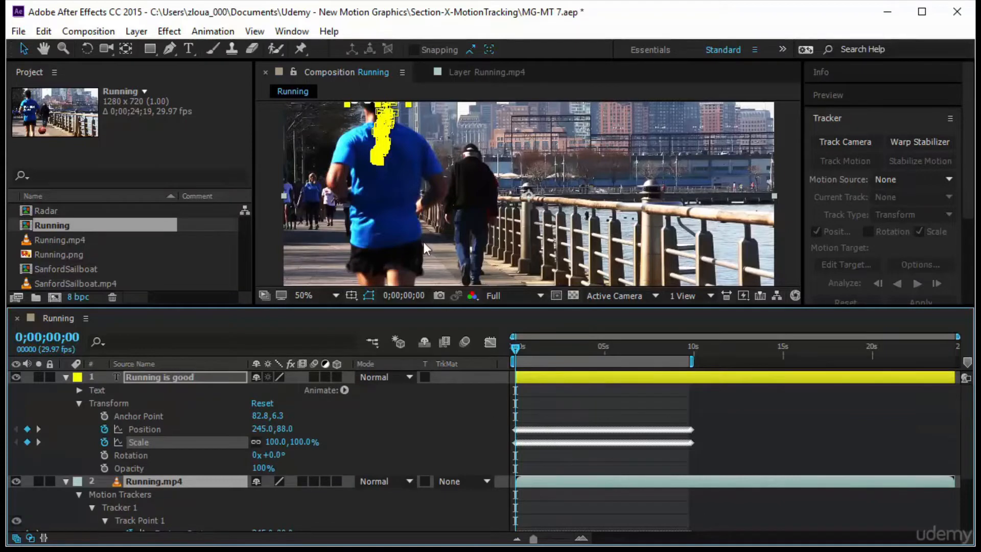
pyautogui.scroll(2, 391, 191)
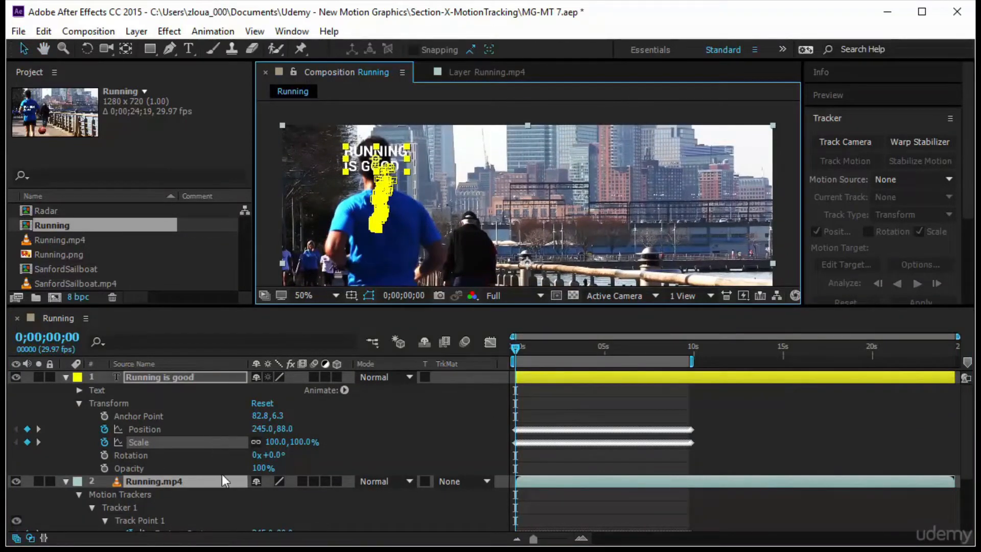
pyautogui.scroll(-3, 225, 496)
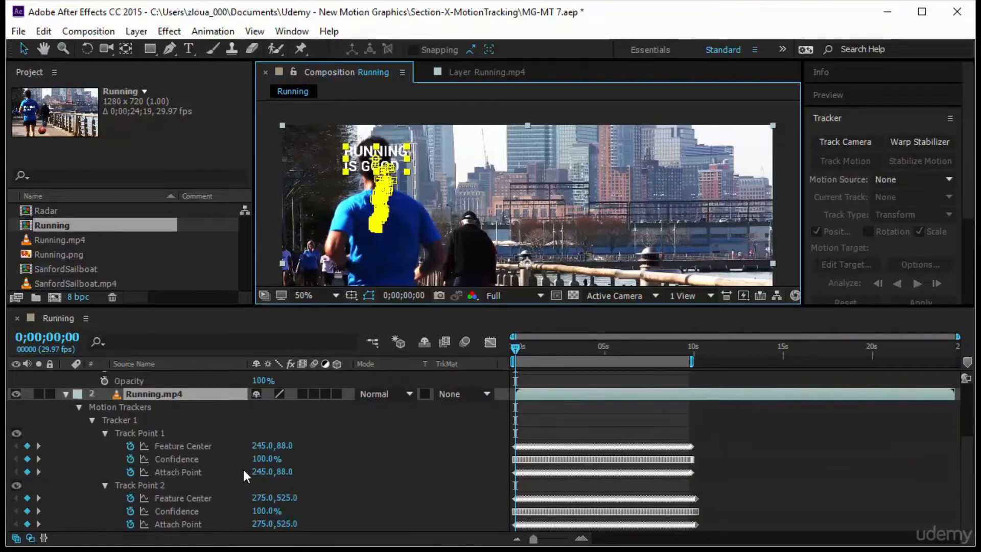
pyautogui.scroll(3, 319, 425)
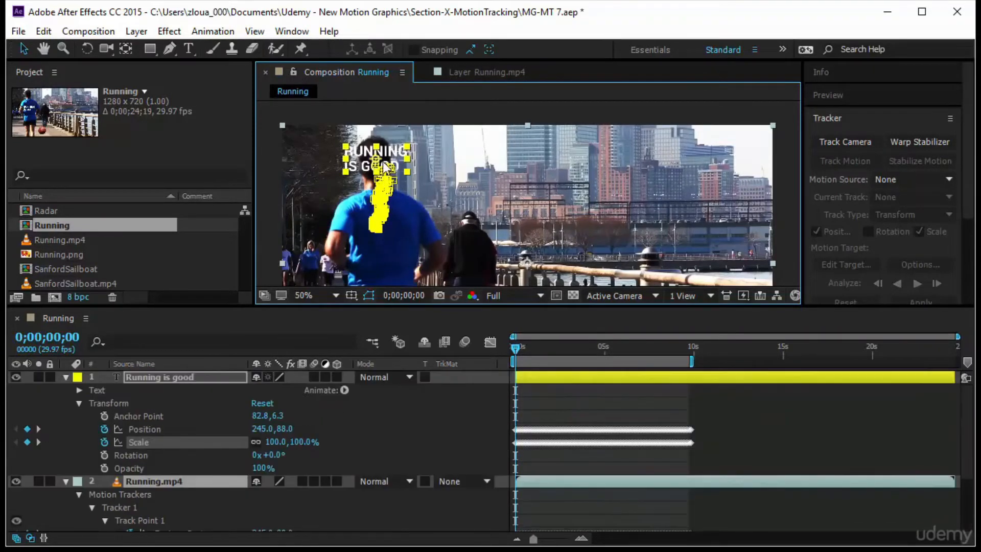
# Step: Set the text layer's Anchor Point to 55.8, -211.7 so the text sits on the runner's shirt
pyautogui.click(170, 415)
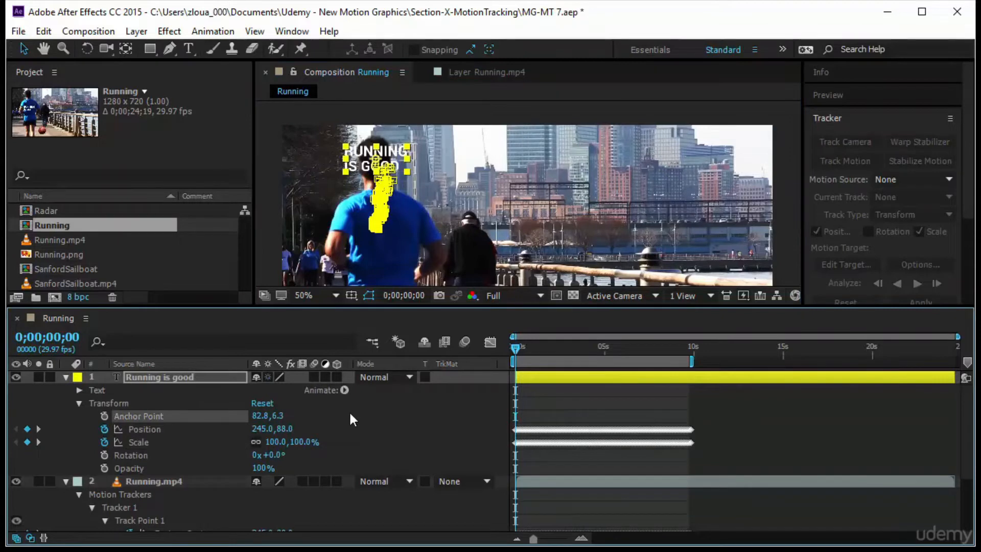
pyautogui.moveTo(261, 419); pyautogui.dragTo(71, 455)
pyautogui.click(329, 296)
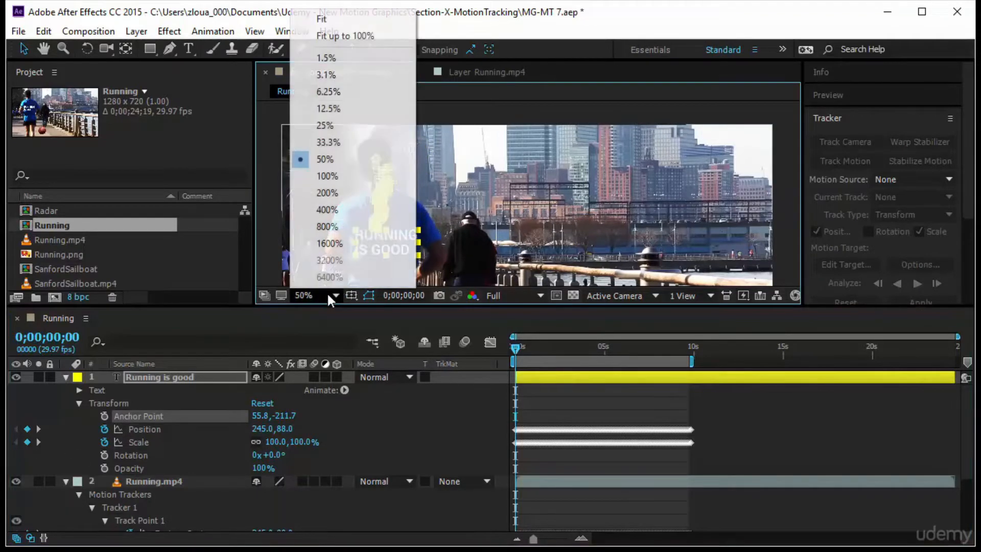
pyautogui.click(365, 41)
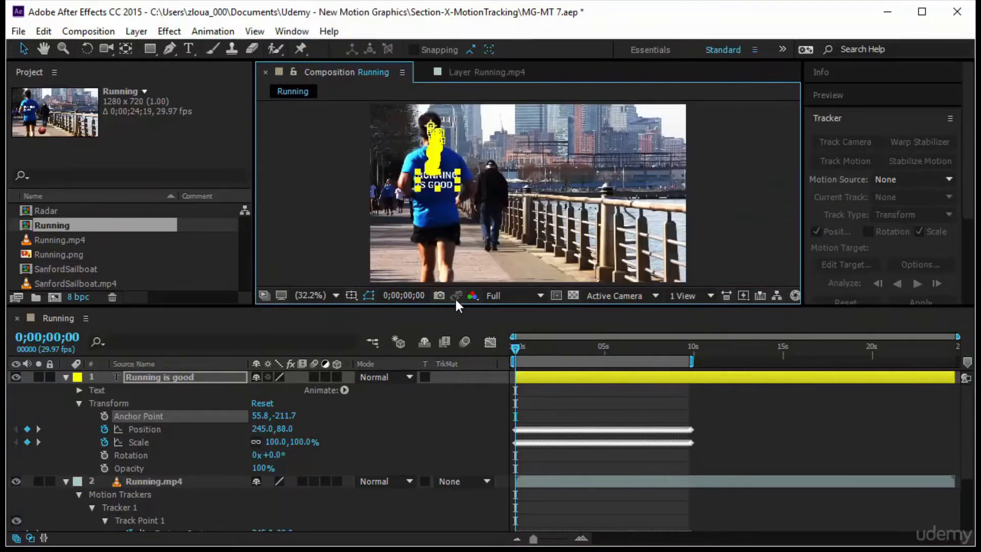
pyautogui.moveTo(455, 308); pyautogui.dragTo(428, 420)
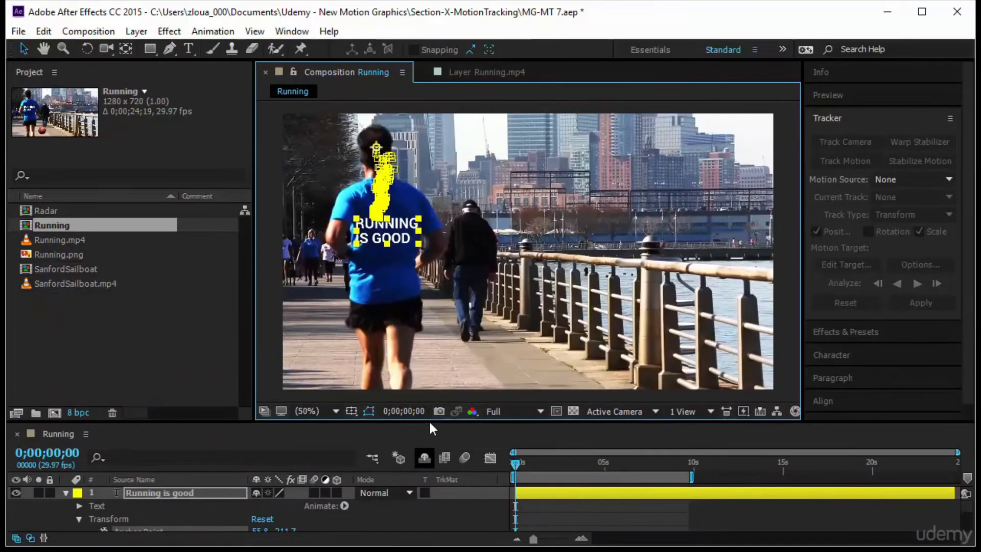
# Step: Deselect all layers and preview the tracked text on the runner's shirt across the work area
pyautogui.press('F2')
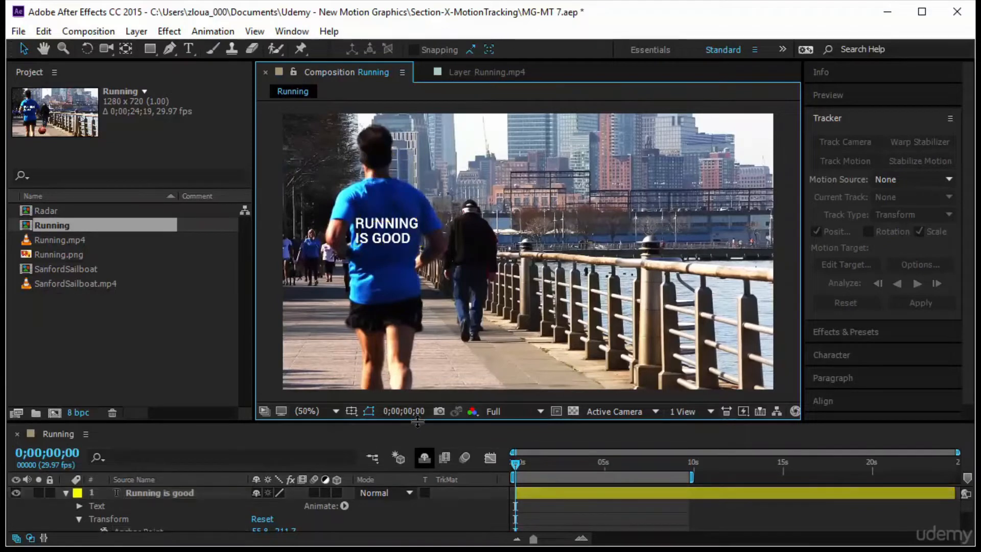
pyautogui.click(838, 97)
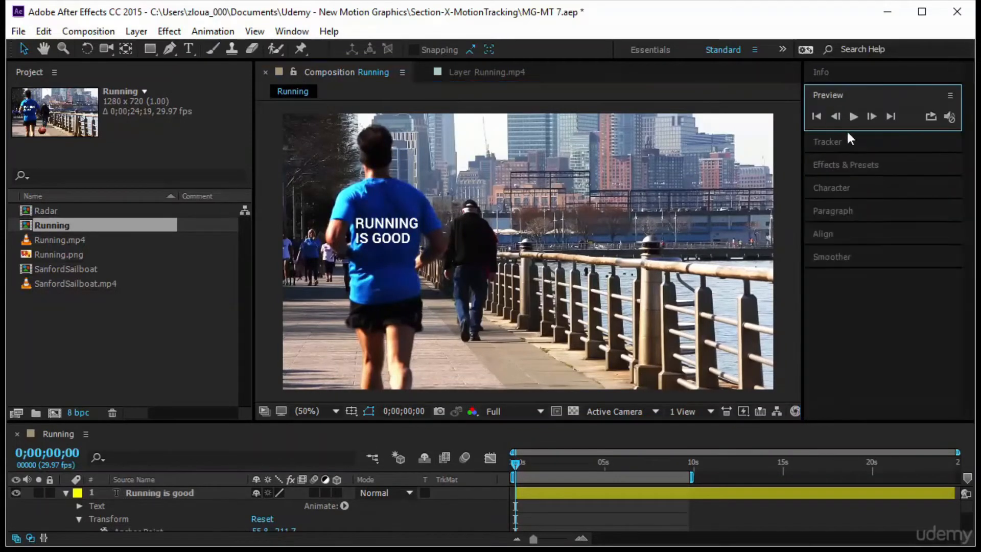
pyautogui.click(853, 117)
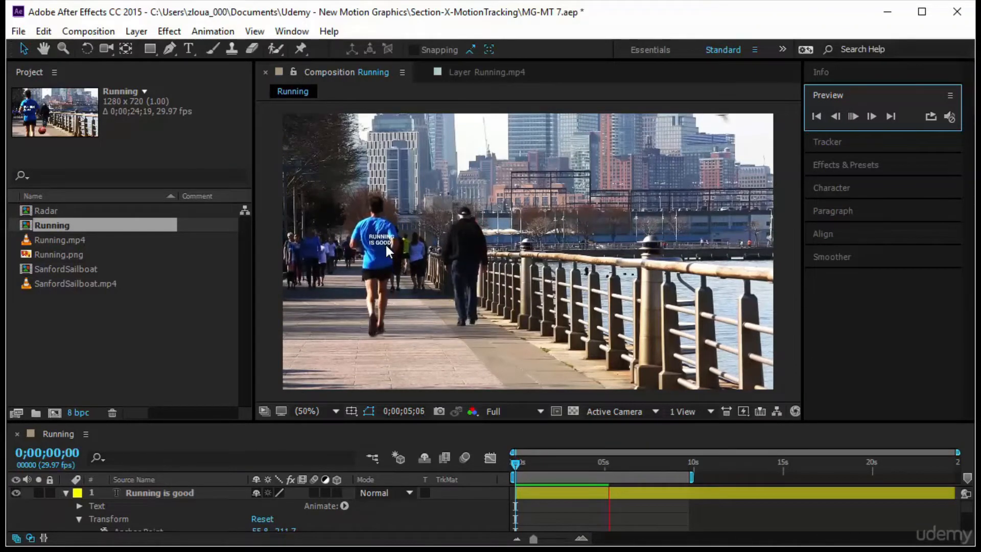
pyautogui.moveTo(422, 423); pyautogui.dragTo(420, 469)
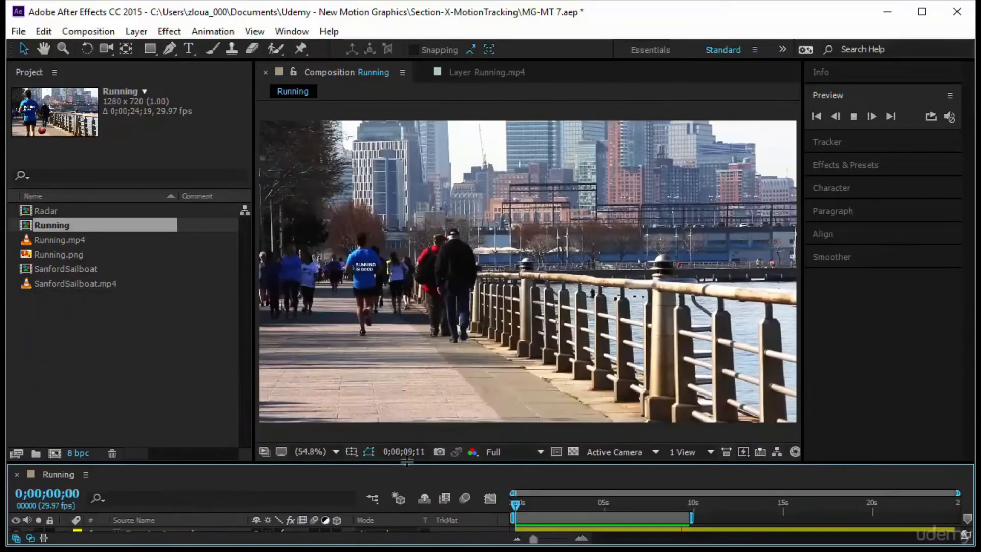
# Step: Import the basketball image Running.png from the Movie Clips folder into the project
pyautogui.click(53, 322)
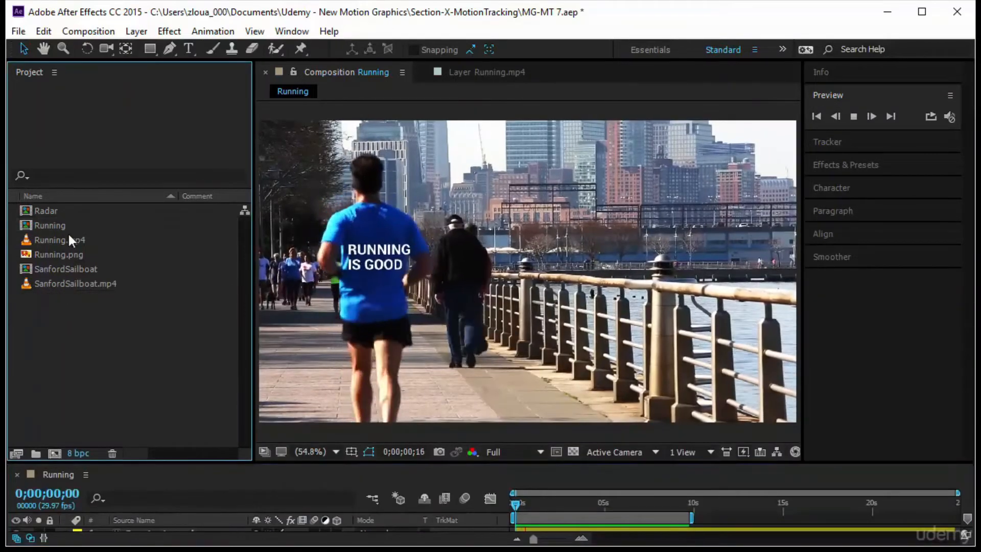
pyautogui.rightClick(72, 330)
pyautogui.moveTo(121, 406)
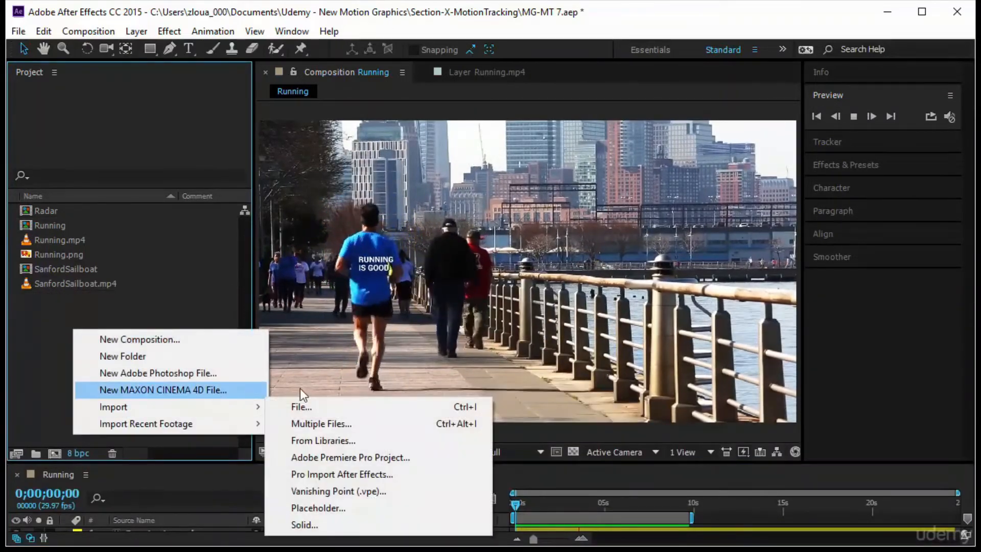
pyautogui.click(302, 403)
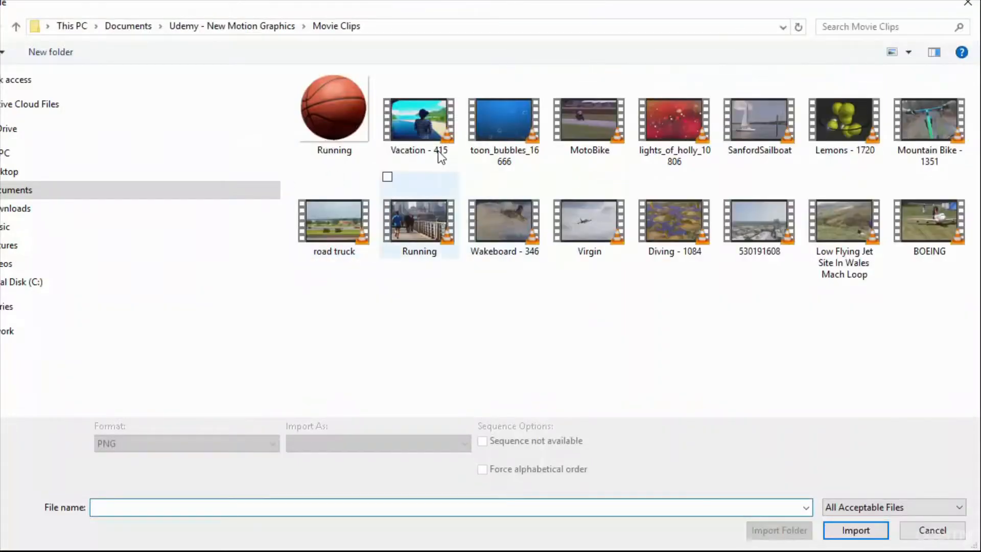
pyautogui.click(336, 136)
pyautogui.click(863, 530)
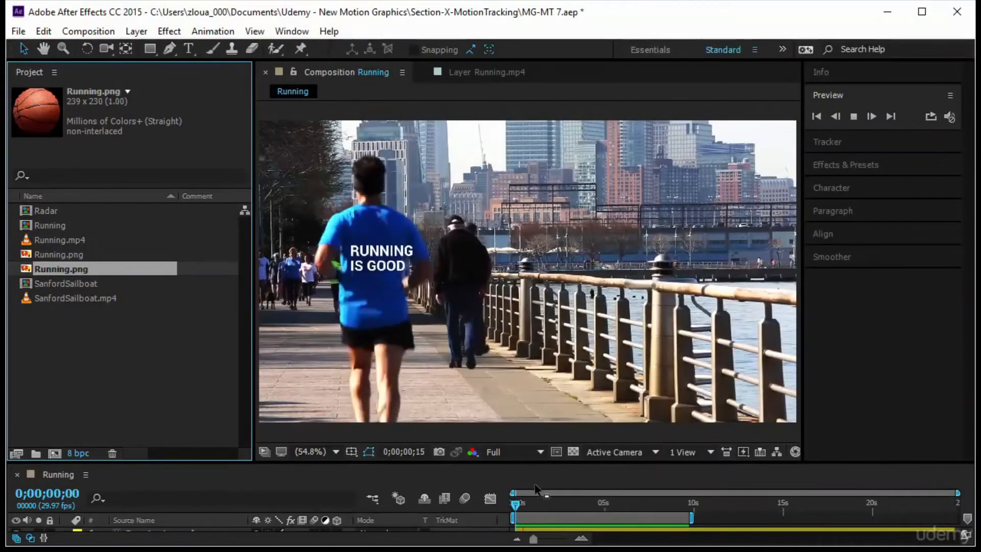
# Step: Place the basketball image Running.png in the composition at 0;00;00;00, scaled to 55.6% and resting on the path beside the runner's feet
pyautogui.click(514, 508)
pyautogui.click(91, 254)
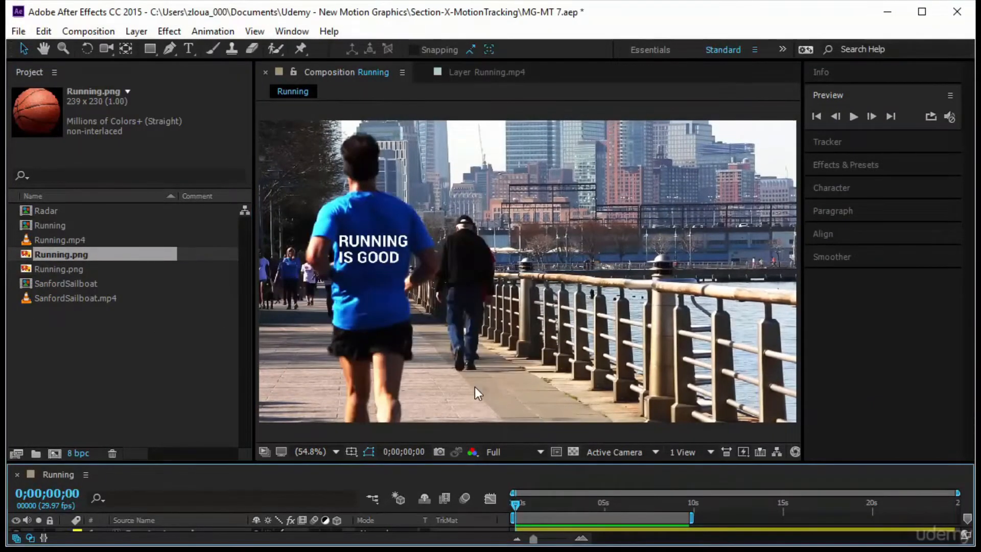
pyautogui.moveTo(474, 388); pyautogui.dragTo(468, 366)
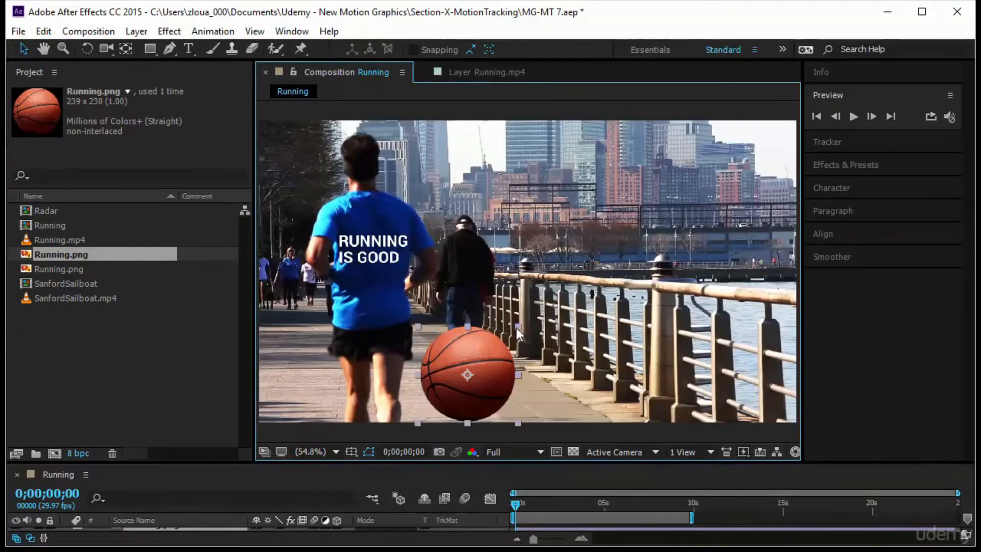
pyautogui.moveTo(517, 327); pyautogui.dragTo(463, 378)
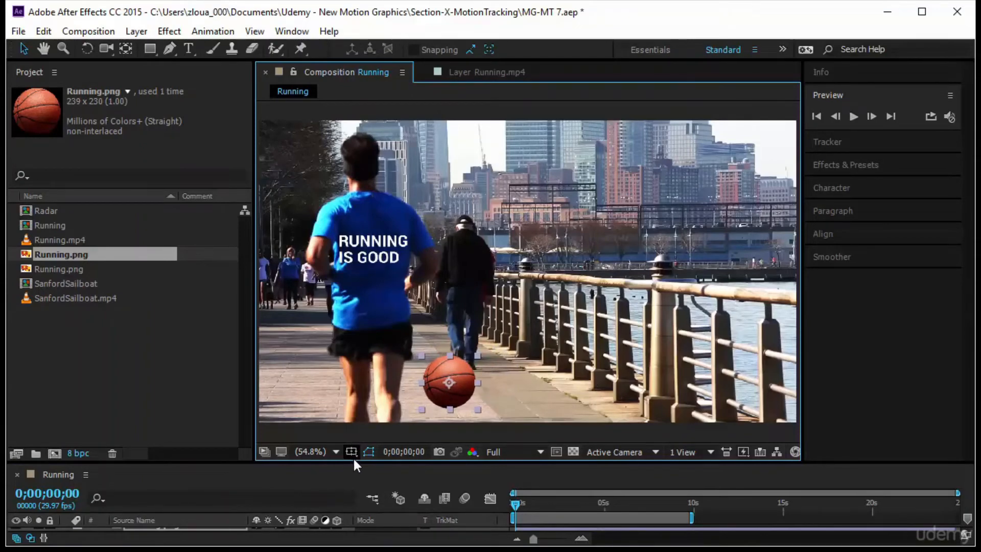
# Step: Retarget Running.mp4's Tracker 1 to the Running.png basketball layer and apply the tracked motion to it
pyautogui.moveTo(353, 463); pyautogui.dragTo(366, 359)
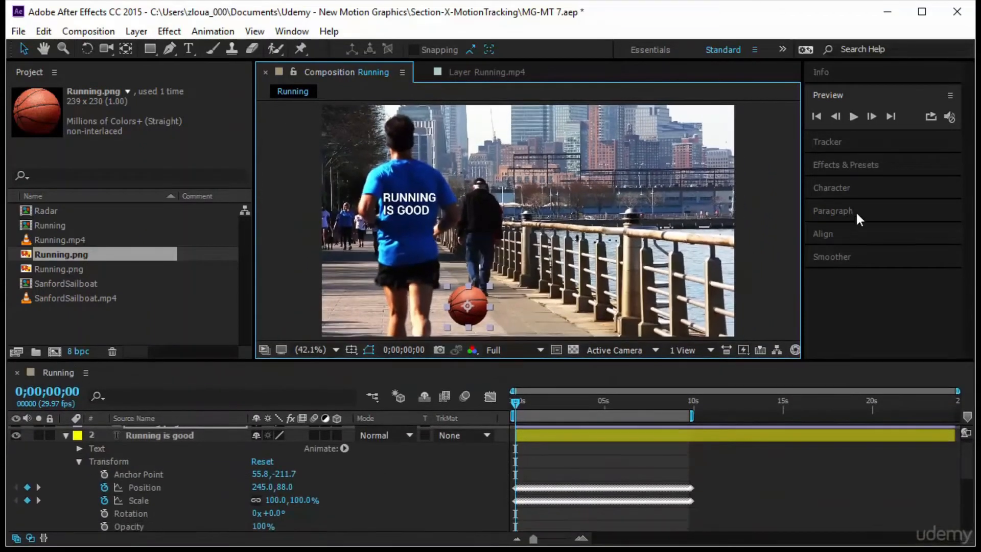
pyautogui.click(832, 140)
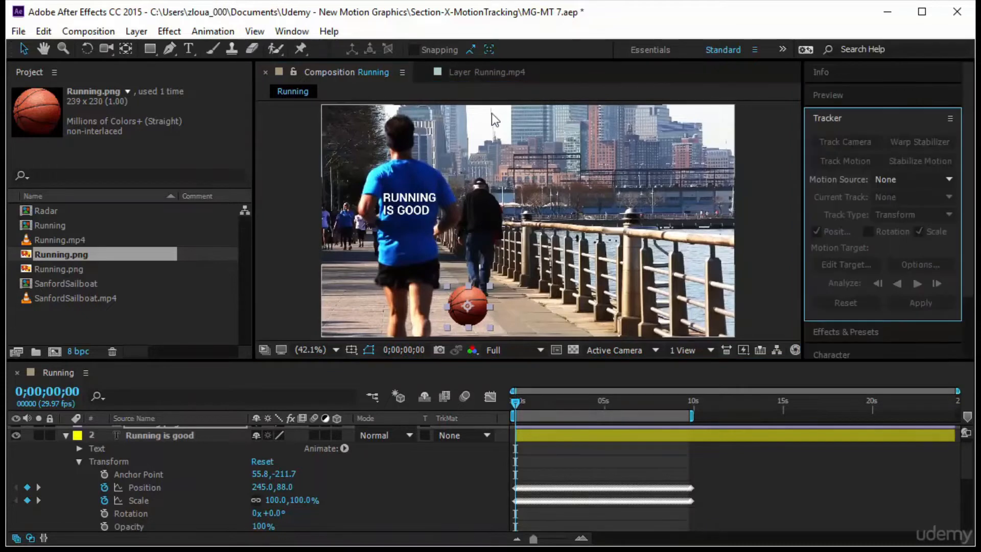
pyautogui.click(498, 69)
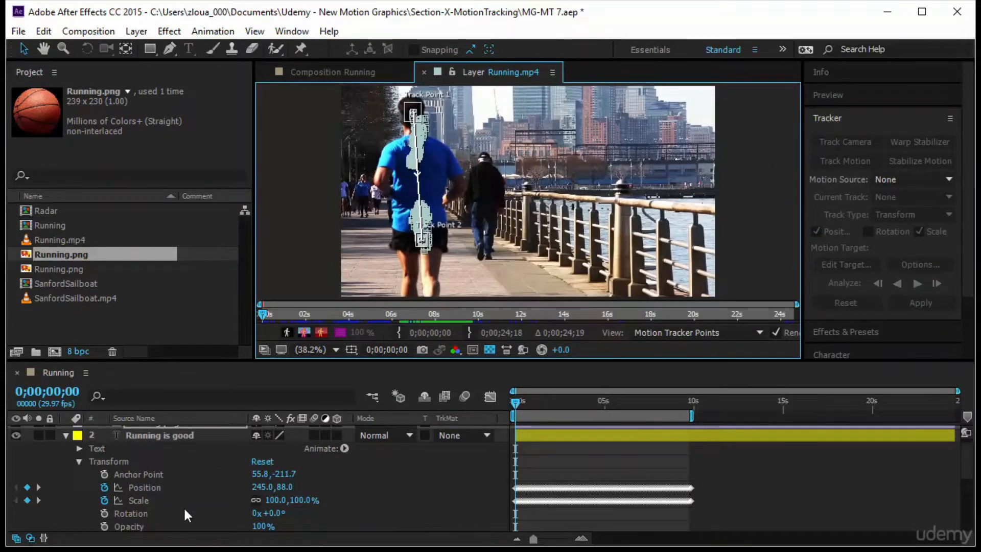
pyautogui.scroll(-4, 179, 483)
pyautogui.scroll(1, 173, 480)
pyautogui.click(180, 460)
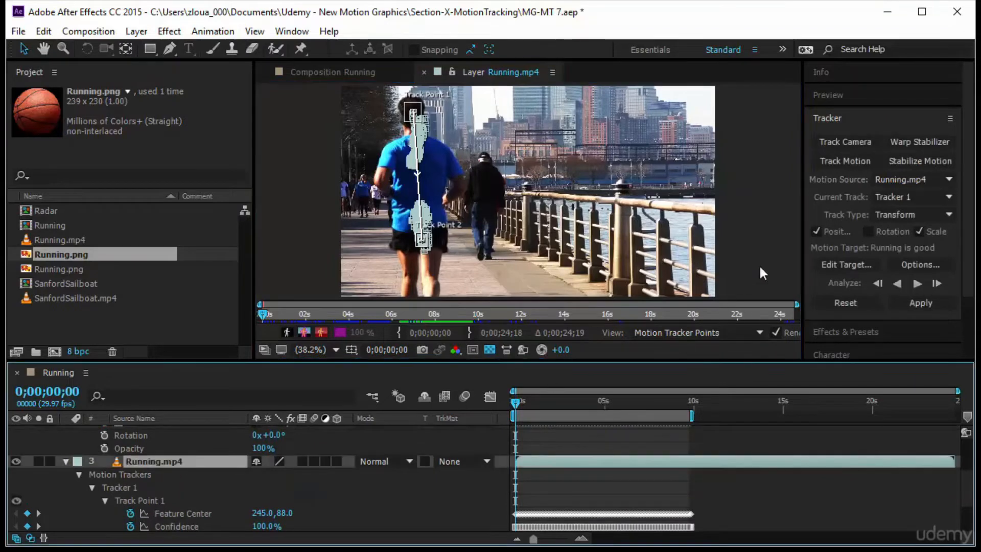
pyautogui.click(848, 264)
pyautogui.click(495, 213)
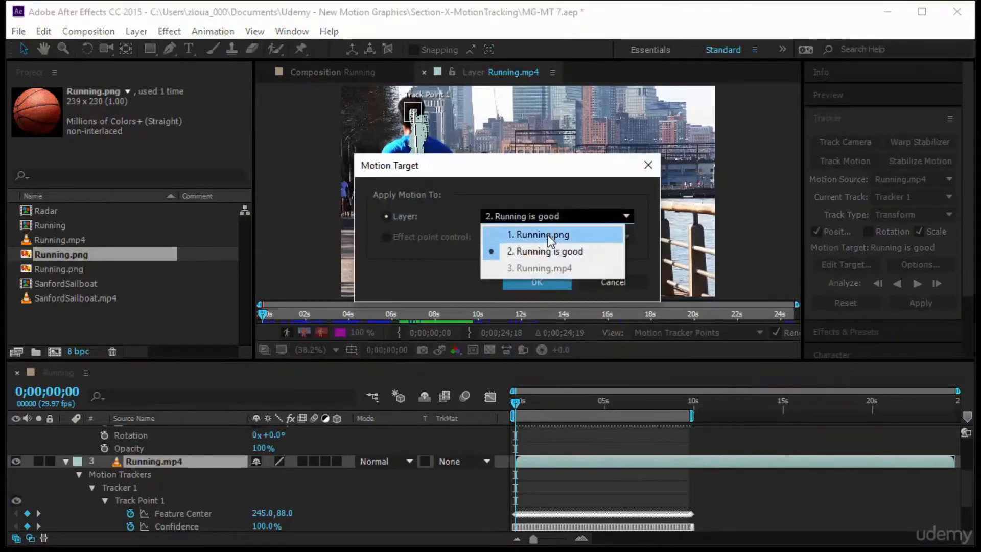
pyautogui.click(549, 238)
pyautogui.click(531, 280)
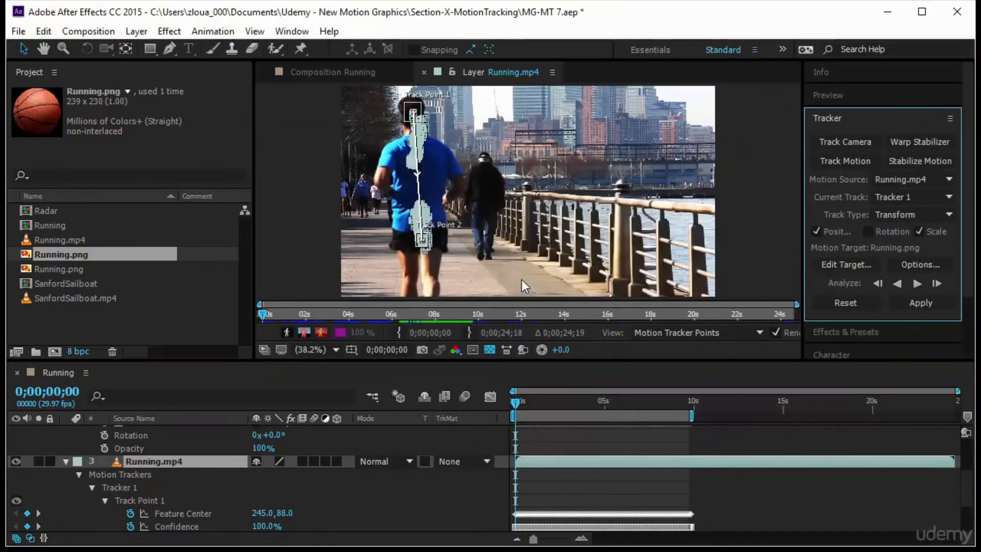
pyautogui.click(915, 305)
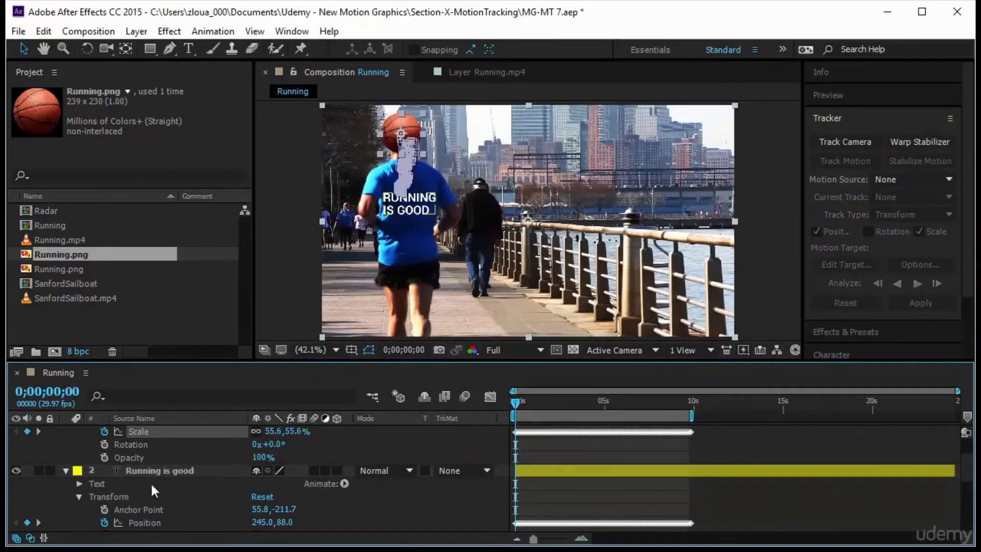
# Step: Set the basketball layer's Anchor Point to -238.5, -852.0 to move the ball down beside the runner's feet
pyautogui.scroll(4, 151, 483)
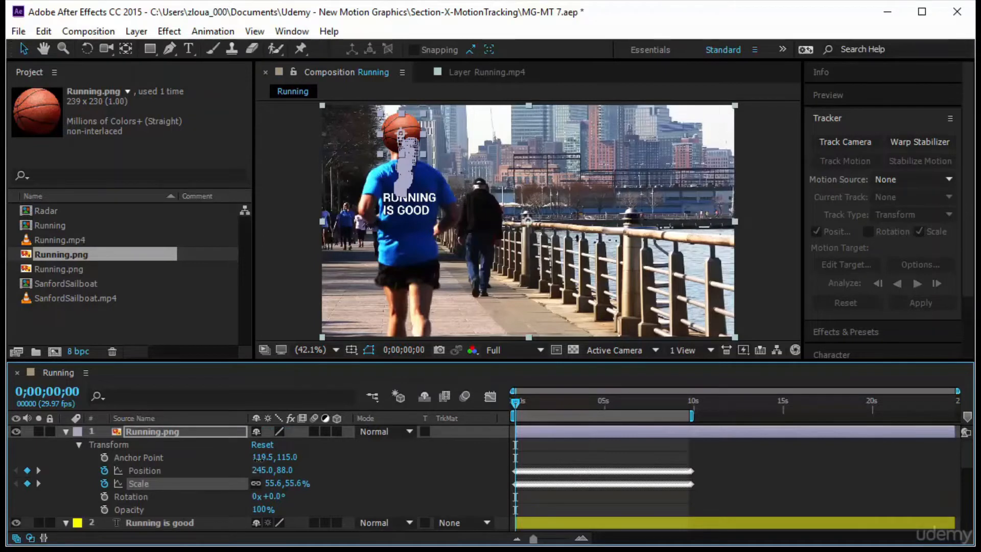
pyautogui.moveTo(258, 459); pyautogui.dragTo(273, 458)
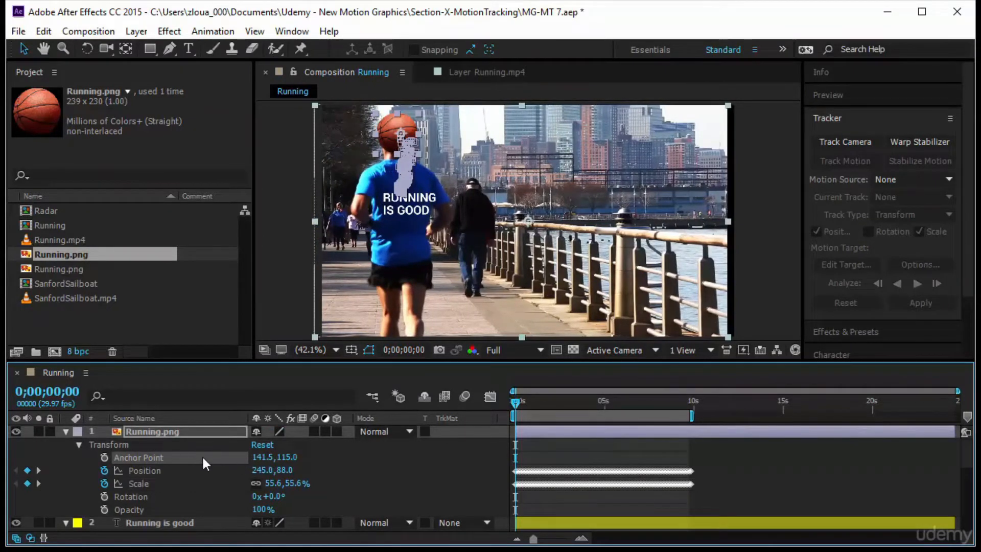
pyautogui.hotkey('ctrl', 'z')
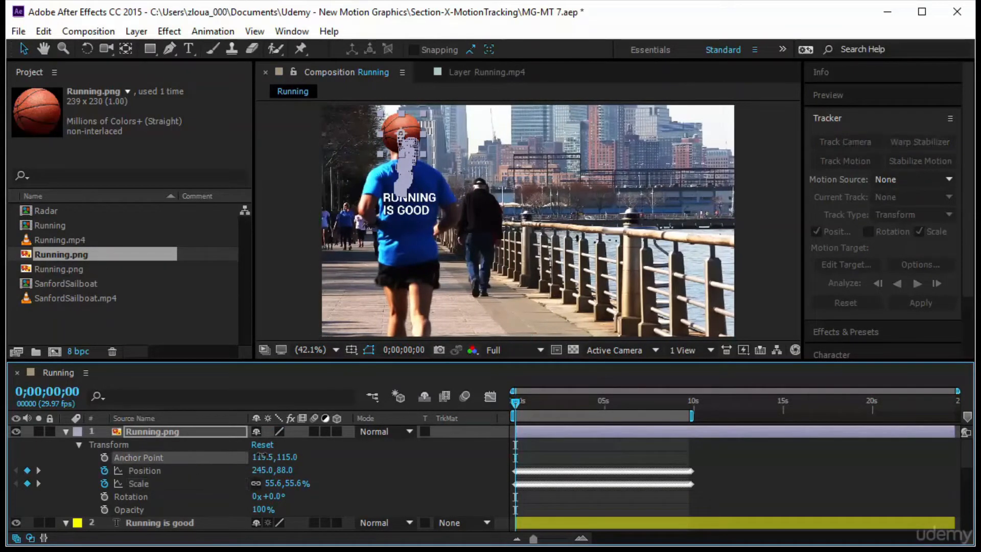
pyautogui.moveTo(261, 456); pyautogui.dragTo(17, 483)
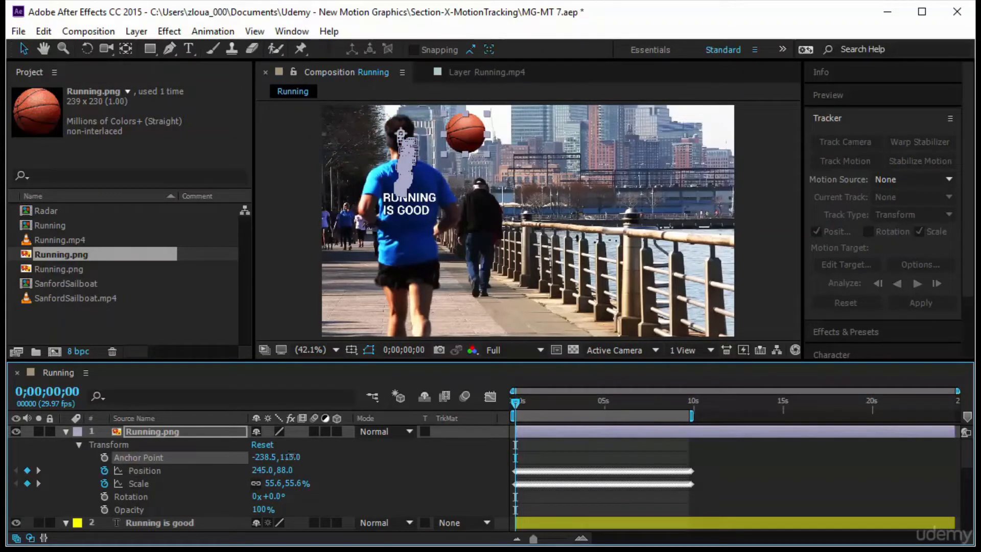
pyautogui.moveTo(290, 457); pyautogui.dragTo(195, 462)
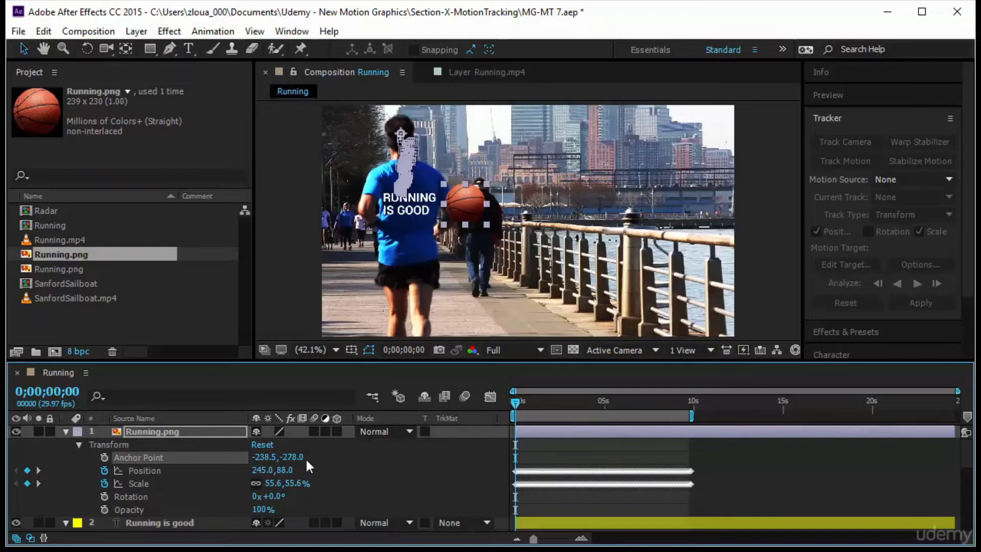
pyautogui.moveTo(279, 459); pyautogui.dragTo(239, 487)
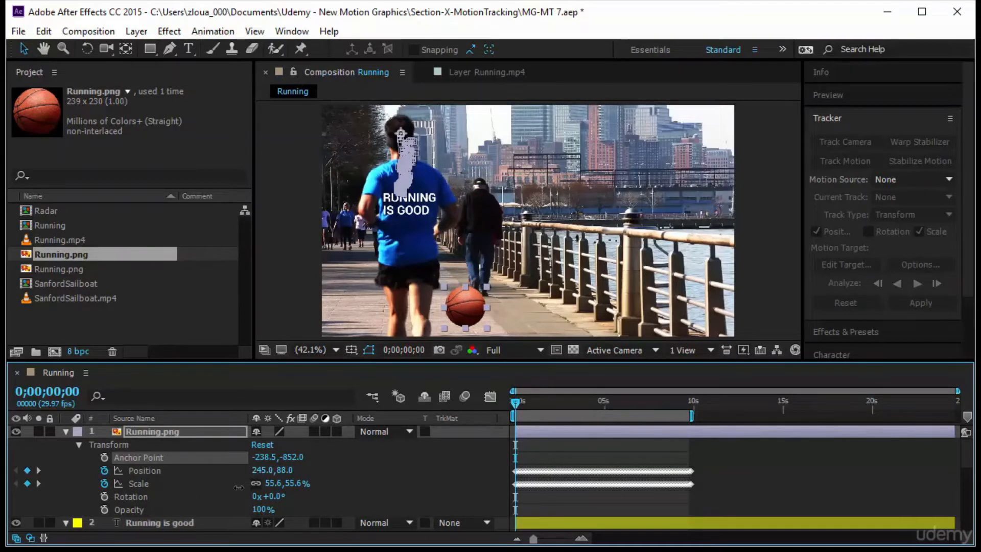
# Step: Preview the tracked basketball in an enlarged composition view with all layers deselected
pyautogui.click(854, 93)
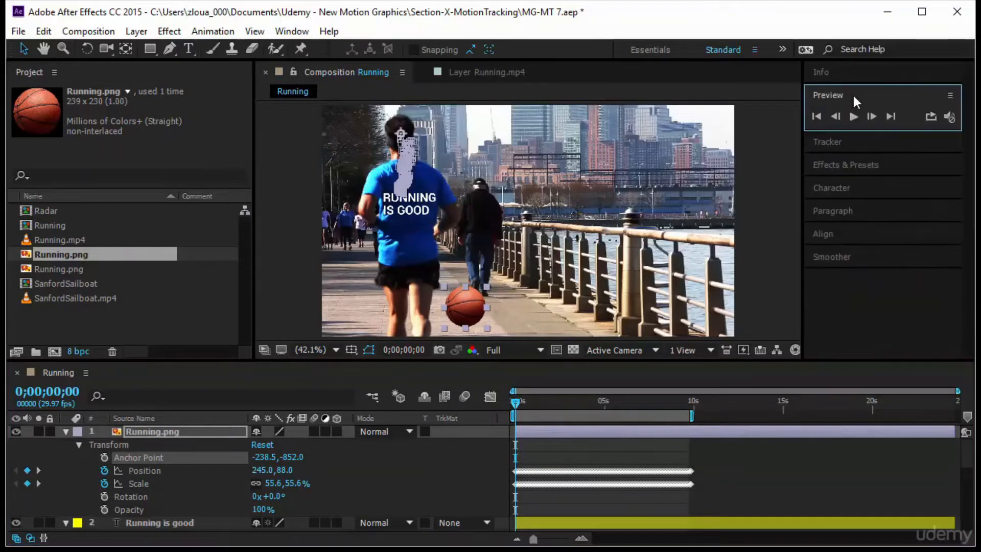
pyautogui.click(852, 116)
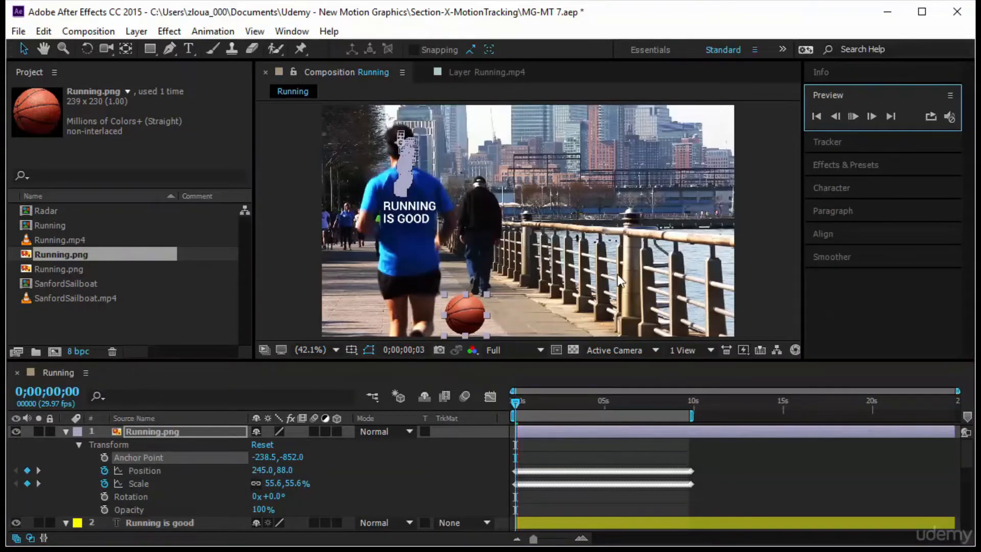
pyautogui.click(308, 350)
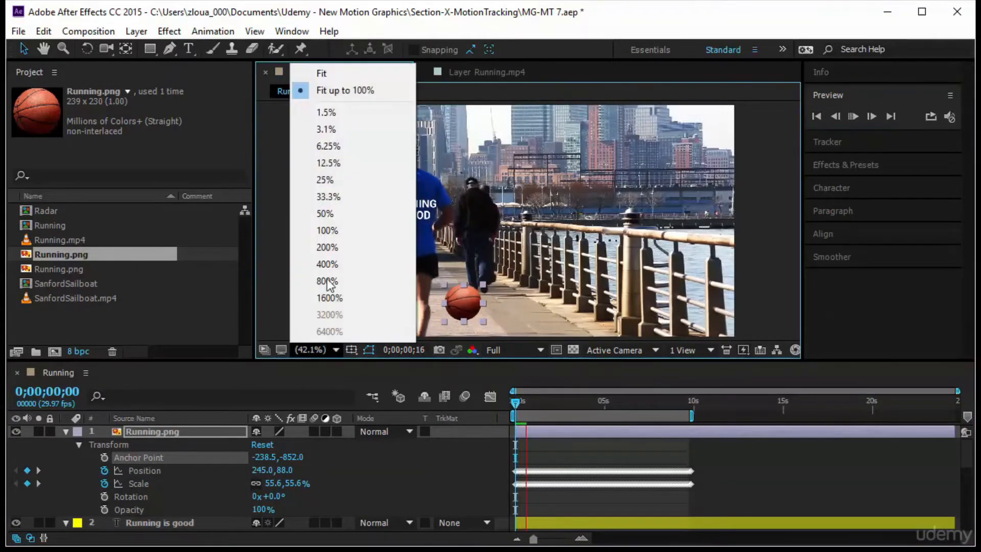
pyautogui.click(353, 91)
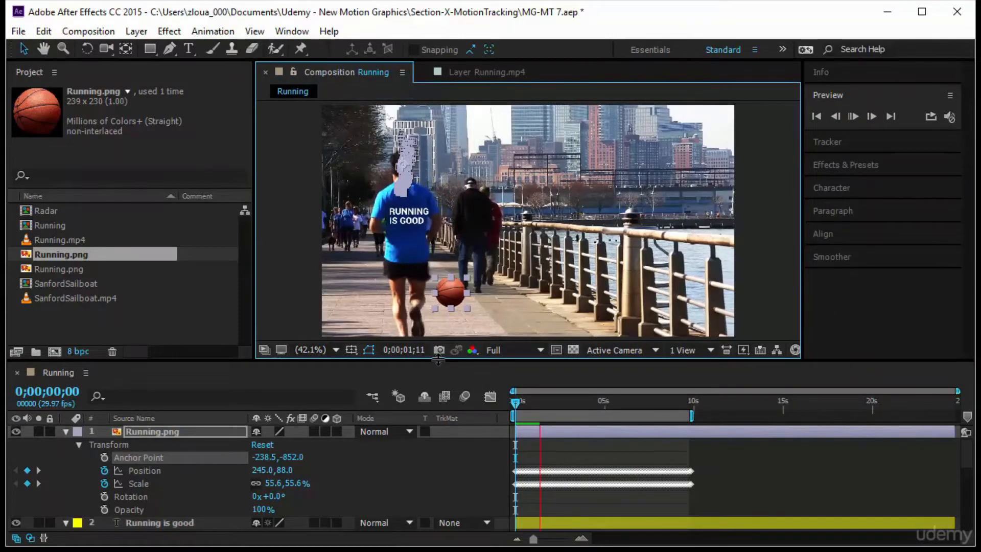
pyautogui.moveTo(437, 360); pyautogui.dragTo(428, 431)
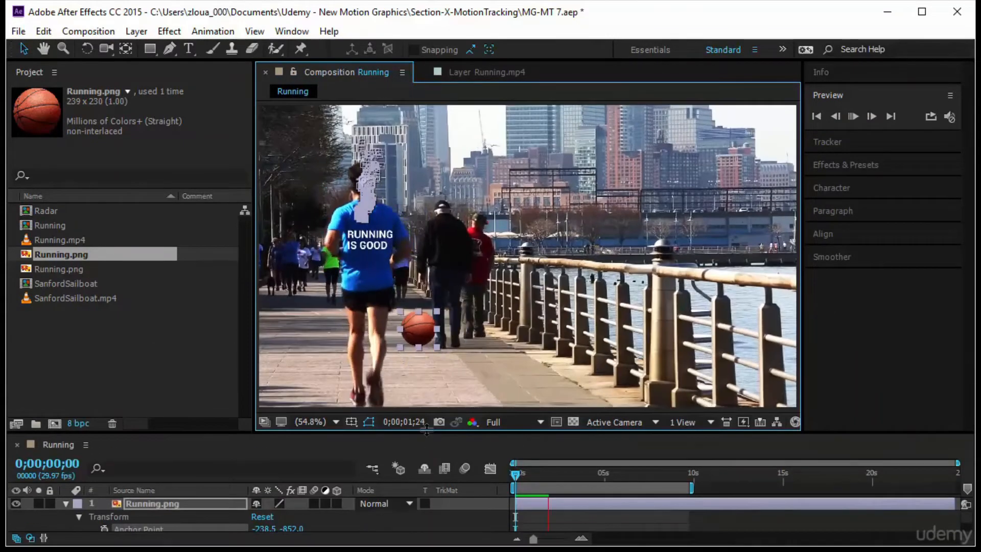
pyautogui.press('F2')
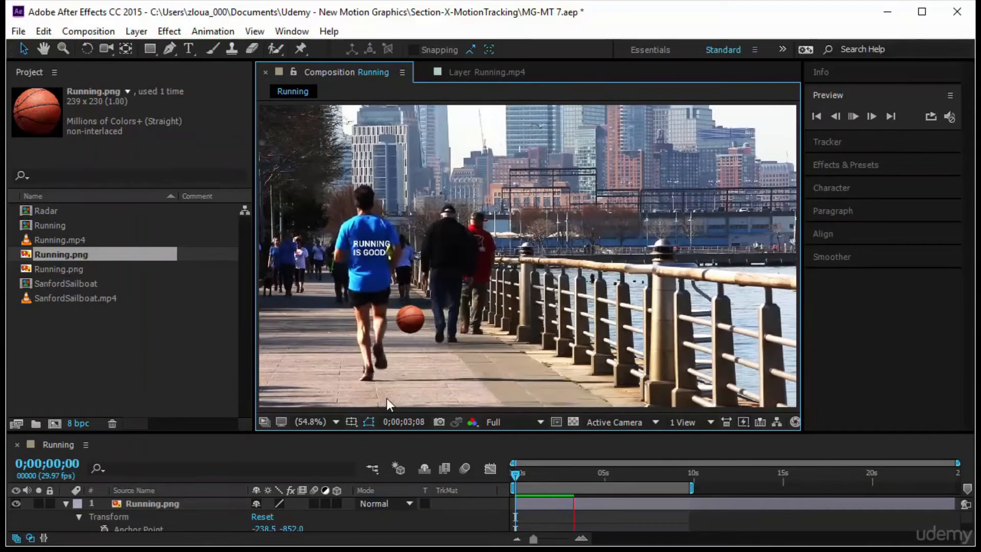
pyautogui.click(504, 473)
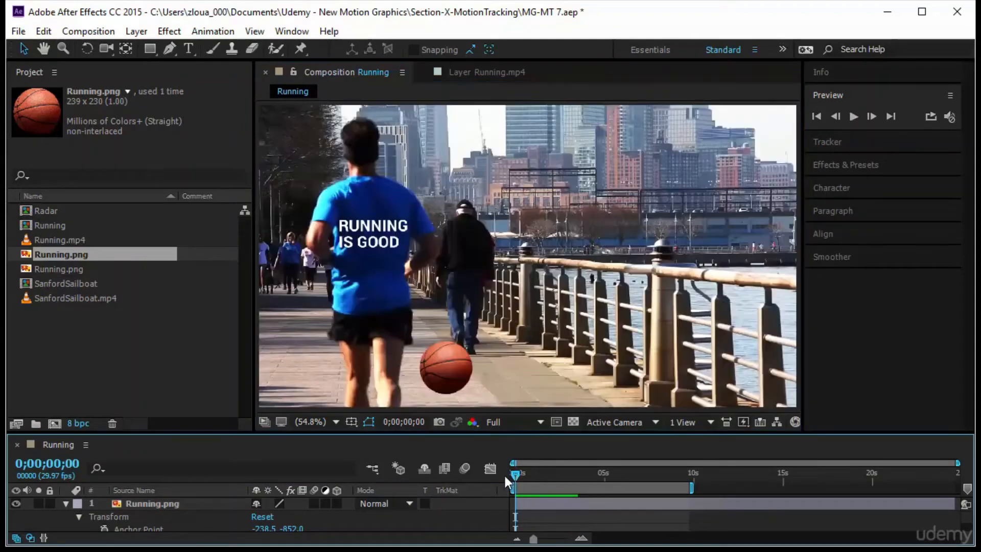
# Step: Set the basketball layer's Anchor Point to -238.5, -958.0 and preview its motion with nothing selected
pyautogui.click(470, 373)
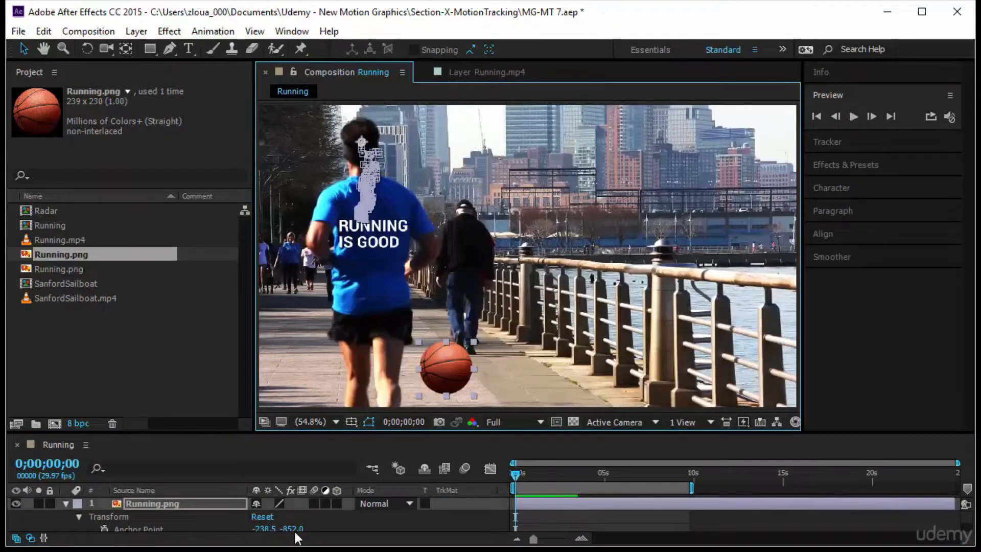
pyautogui.scroll(-3, 288, 529)
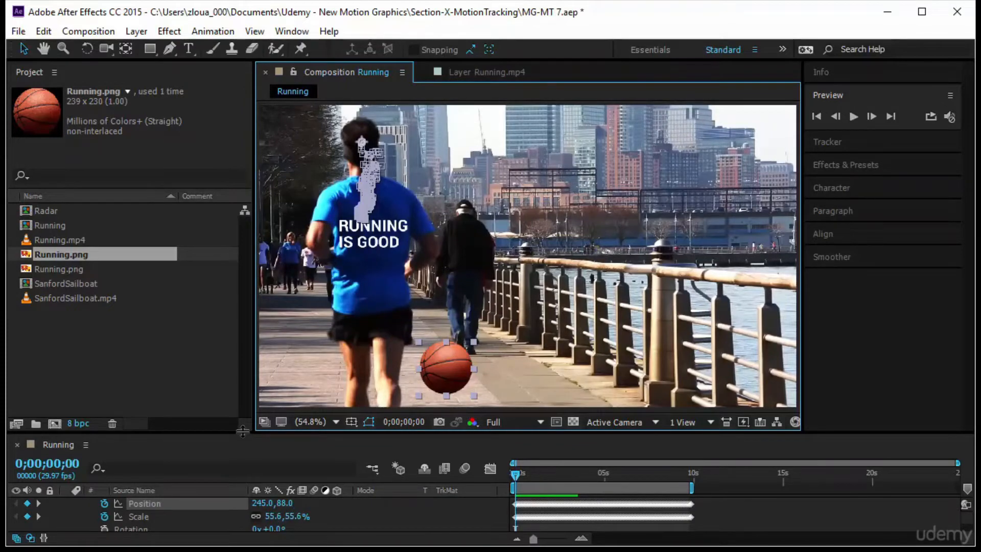
pyautogui.moveTo(242, 434); pyautogui.dragTo(242, 400)
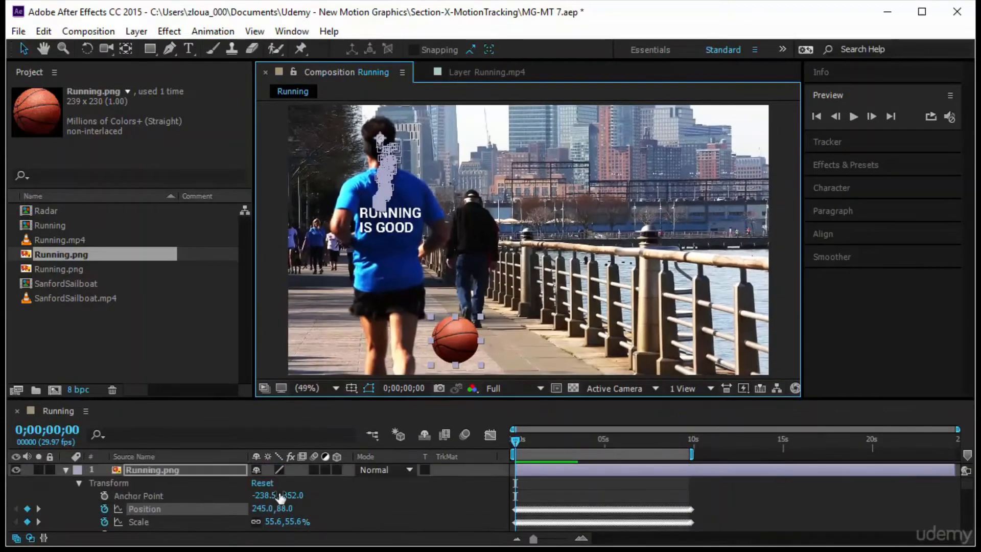
pyautogui.moveTo(292, 496); pyautogui.dragTo(200, 507)
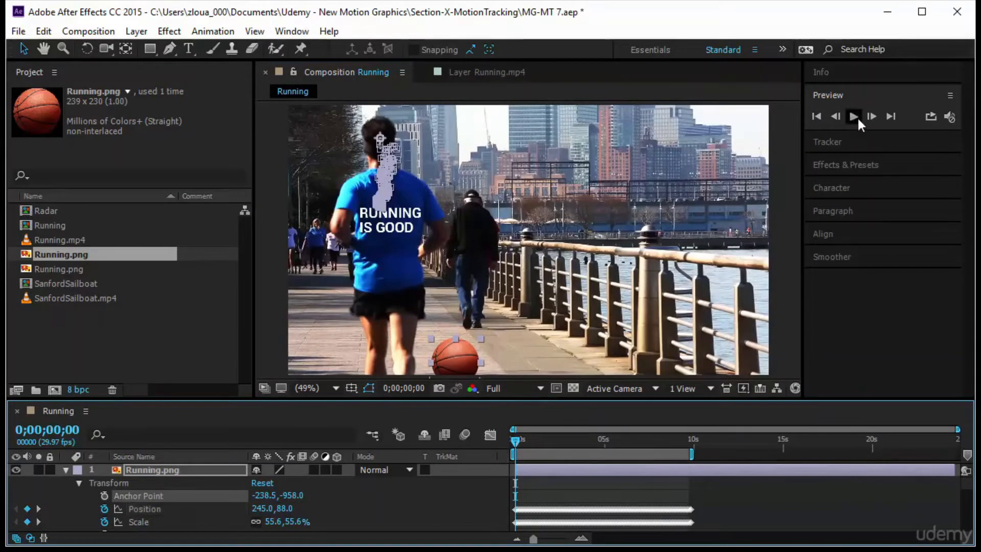
pyautogui.click(858, 122)
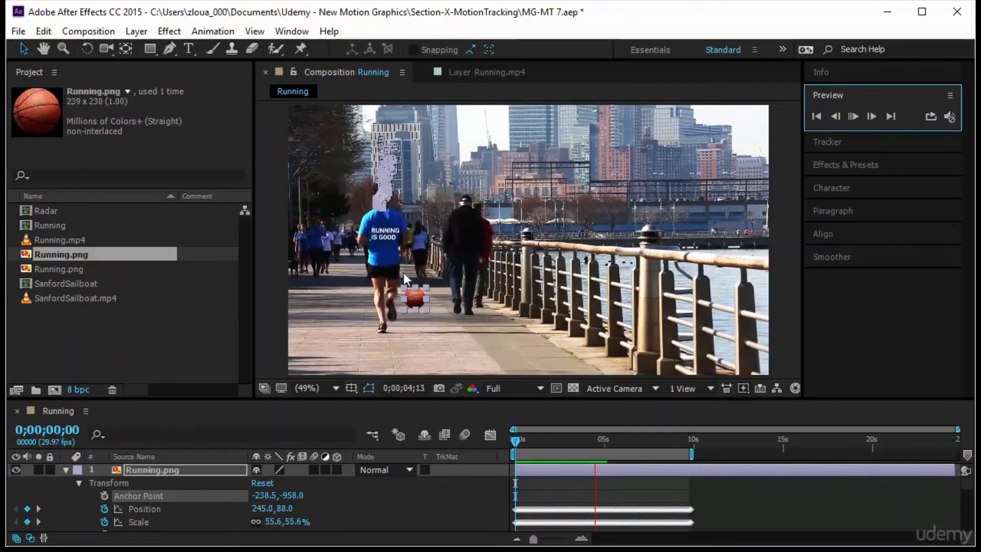
pyautogui.click(449, 309)
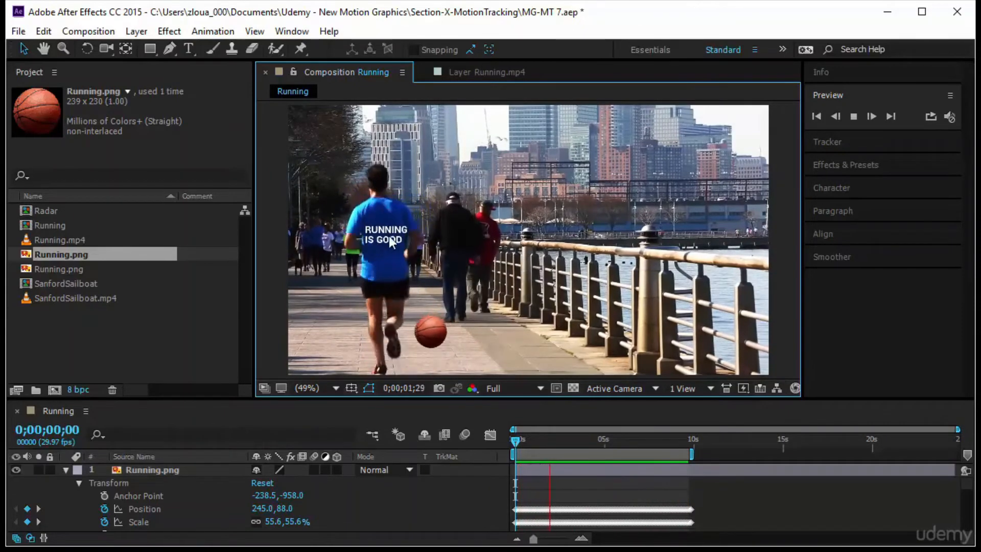
# Step: Select all Position keyframes of the "Running is good" text layer and open the Smoother with playback stopped at 0;00;00;00
pyautogui.moveTo(393, 400); pyautogui.dragTo(395, 337)
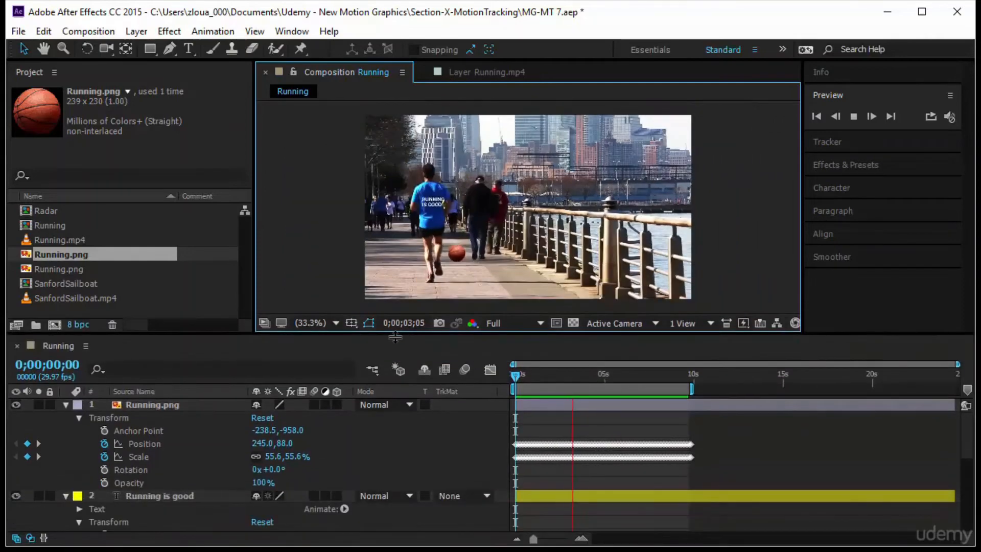
pyautogui.click(164, 441)
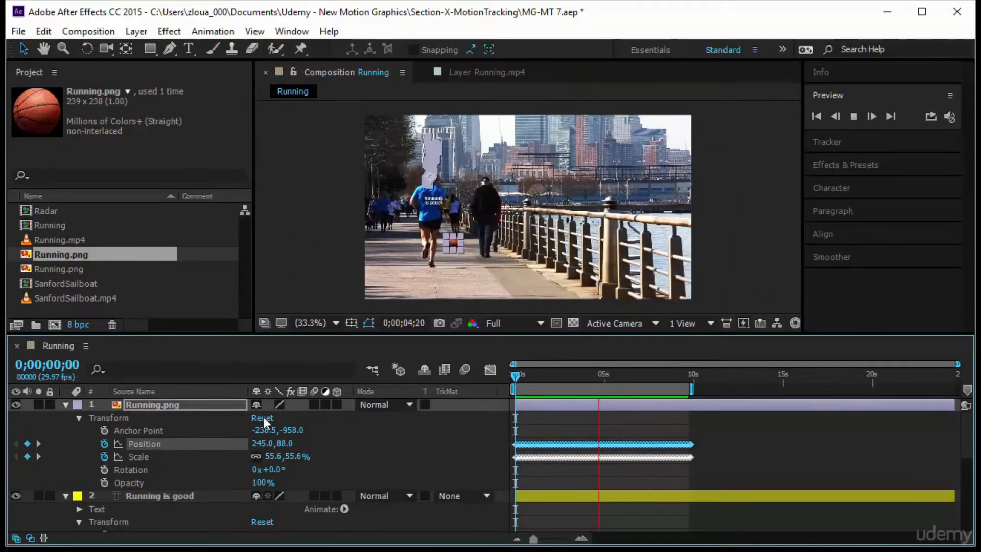
pyautogui.scroll(-3, 226, 477)
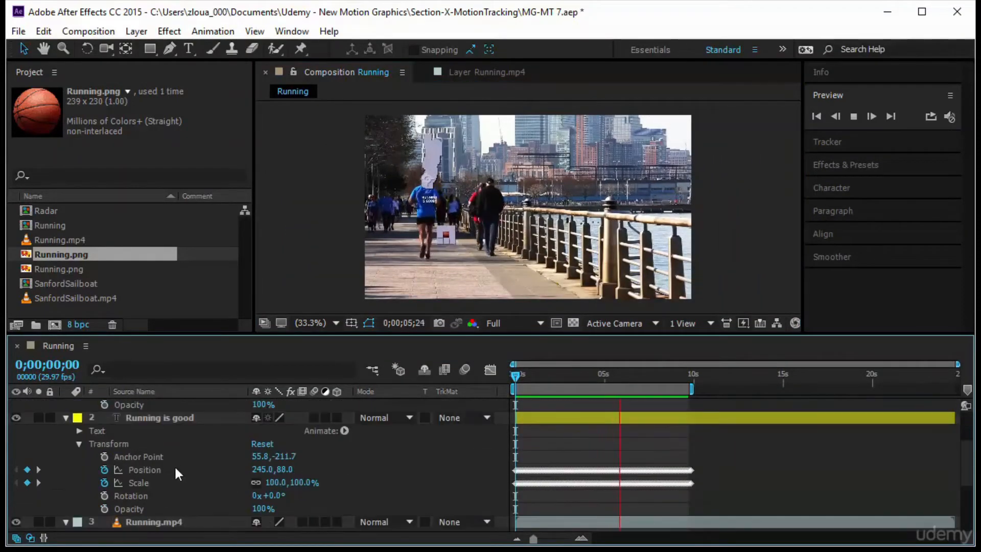
pyautogui.click(175, 468)
pyautogui.click(294, 32)
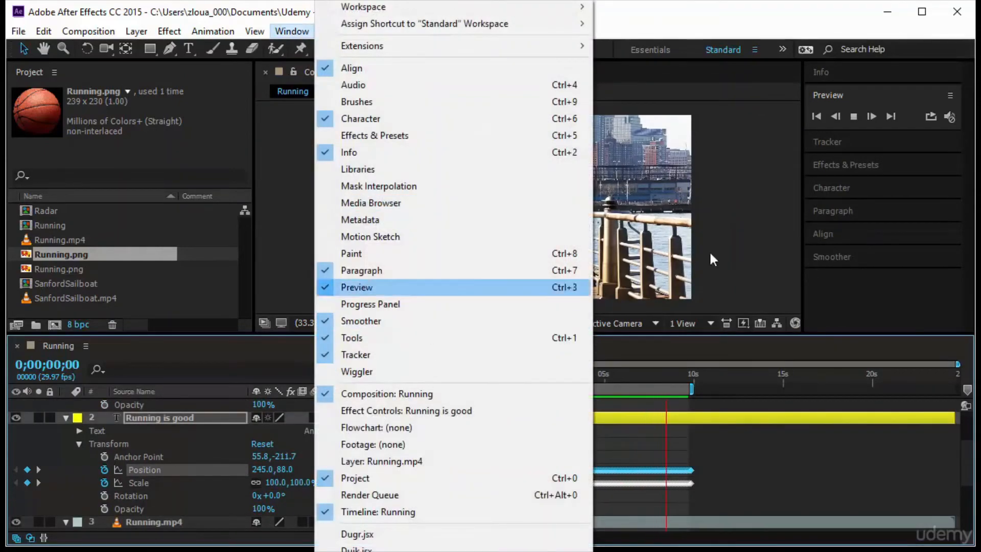
pyautogui.click(853, 252)
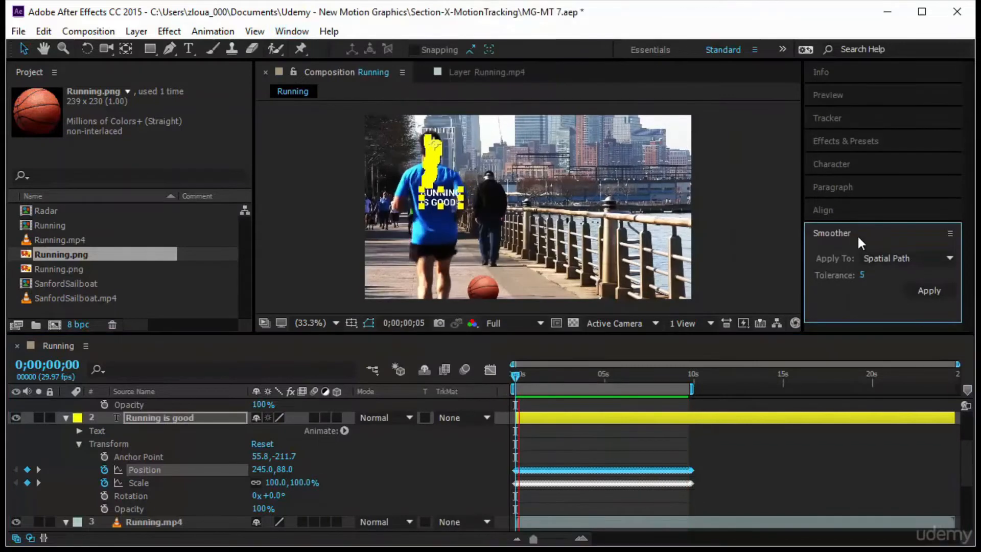
pyautogui.click(515, 378)
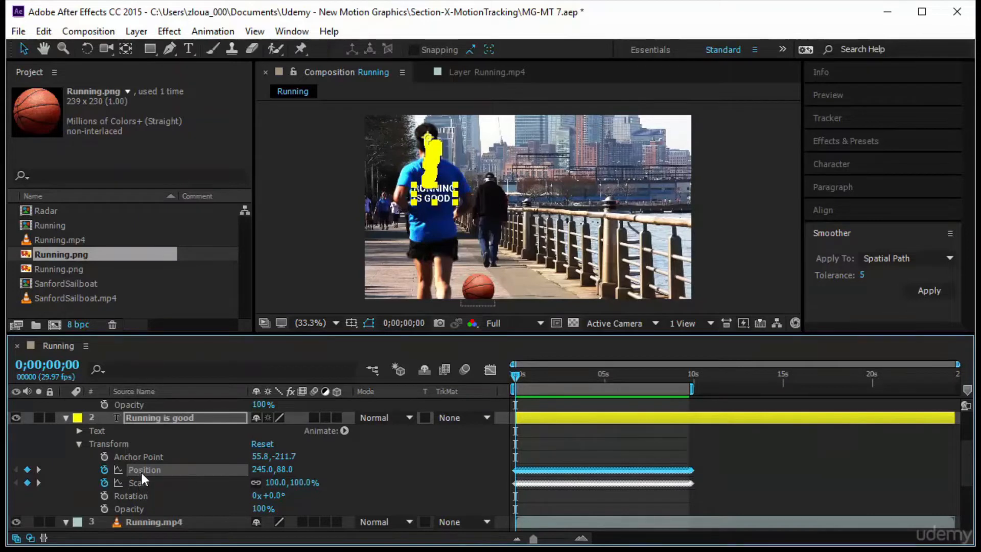
# Step: Smooth the text layer's Position keyframes twice, using Spatial Path with a tolerance of 5
pyautogui.click(878, 256)
pyautogui.click(894, 251)
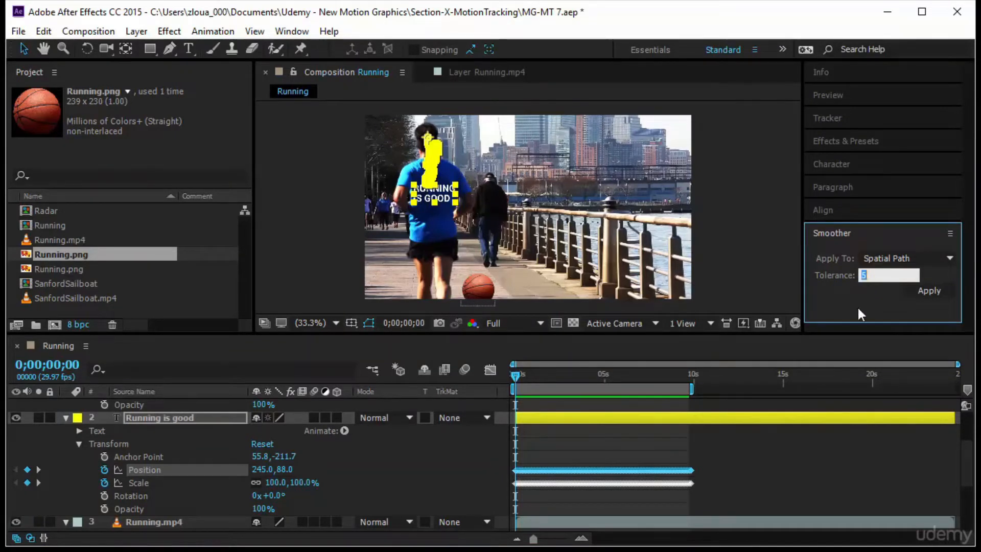
pyautogui.click(878, 309)
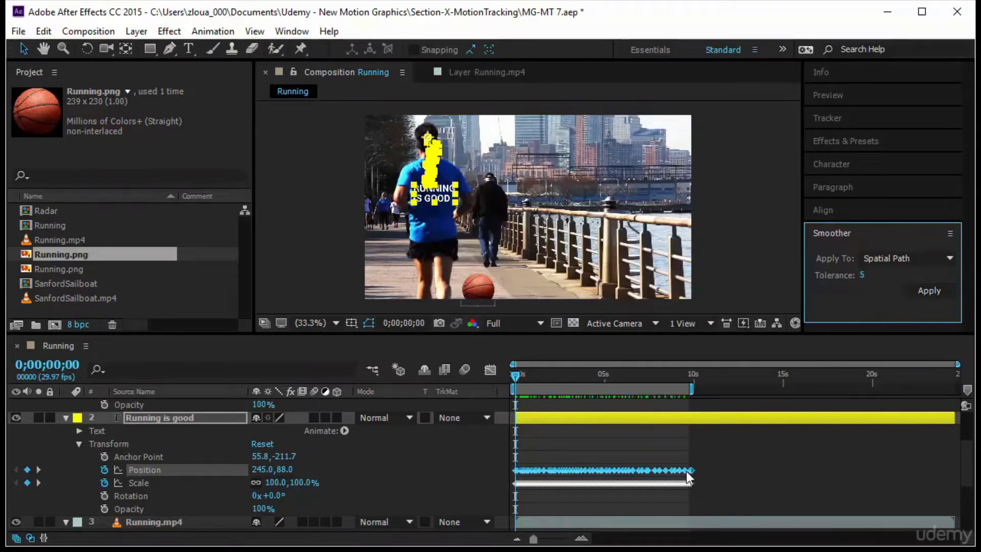
pyautogui.click(925, 290)
# Step: Set the Smoother tolerance to 10 for the text layer's Position keyframes
pyautogui.click(858, 277)
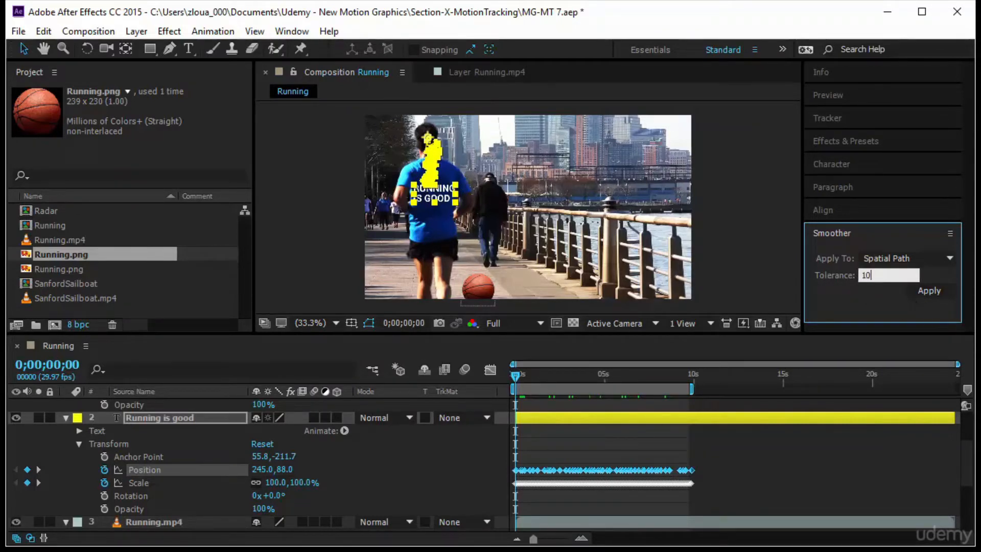
# Step: Smooth the text layer's Position keyframes along the spatial path with a tolerance of 10 and preview the result
pyautogui.click(929, 292)
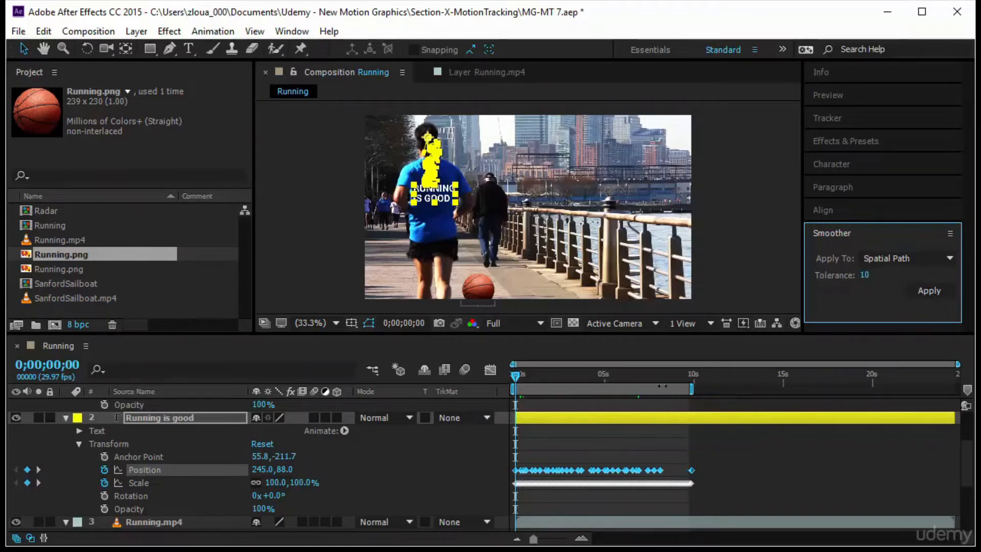
pyautogui.click(855, 95)
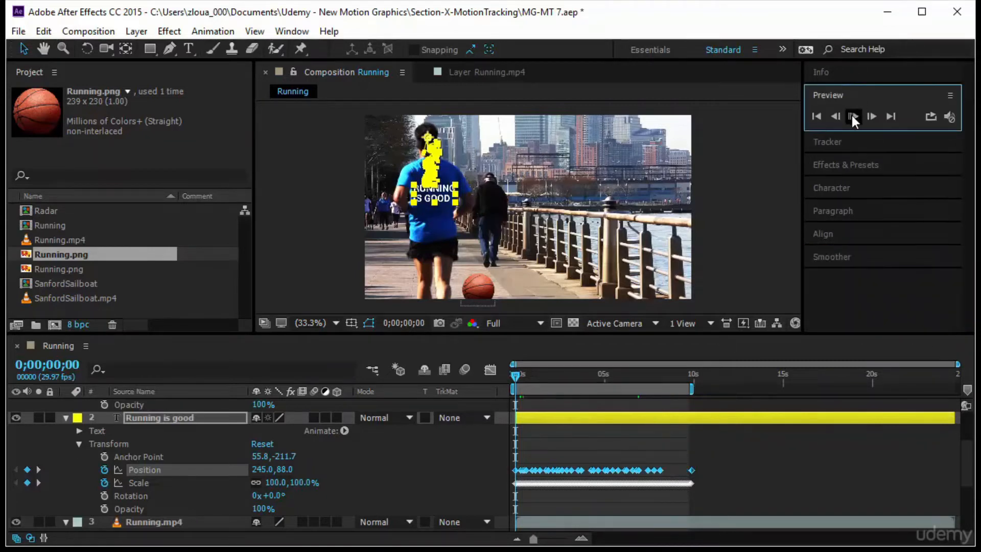
pyautogui.click(852, 116)
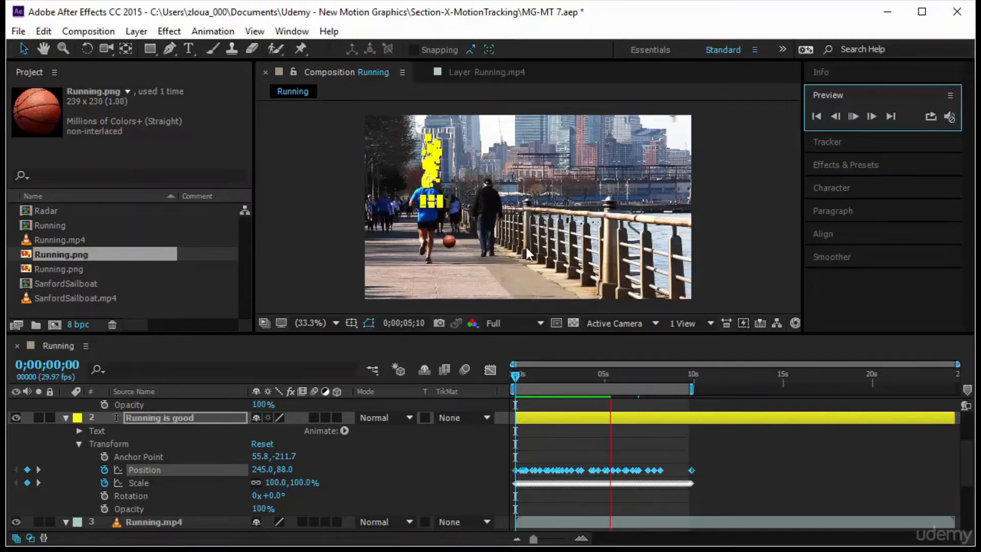
pyautogui.click(513, 372)
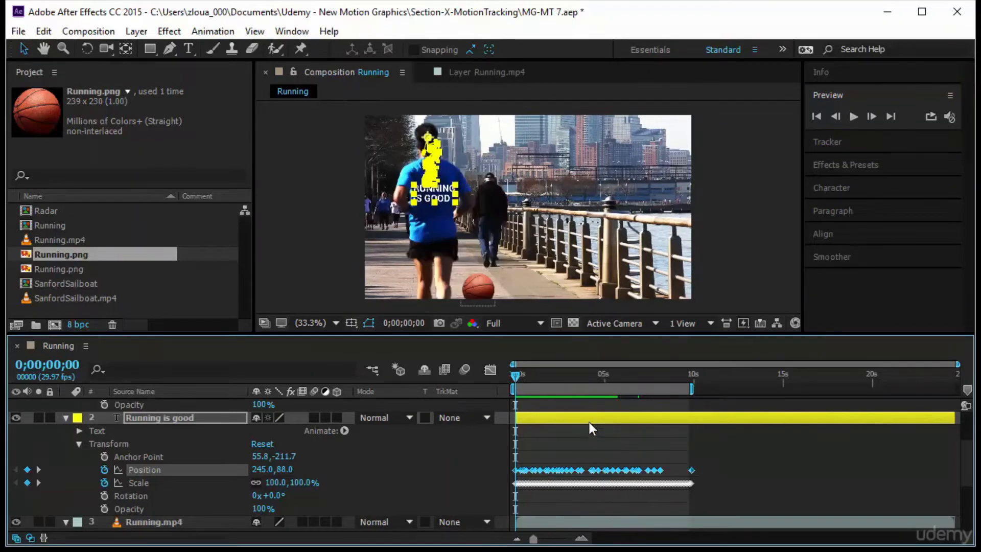
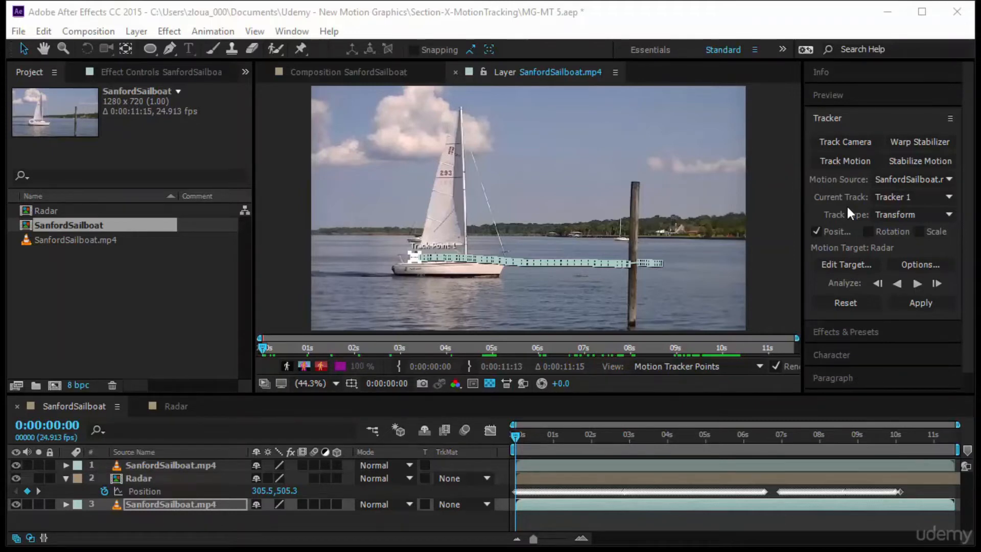
# Step: Find the CC Light Rays effect and add it to the bottom SanfordSailboat.mp4 layer
pyautogui.click(873, 328)
pyautogui.click(856, 162)
pyautogui.write('CC')
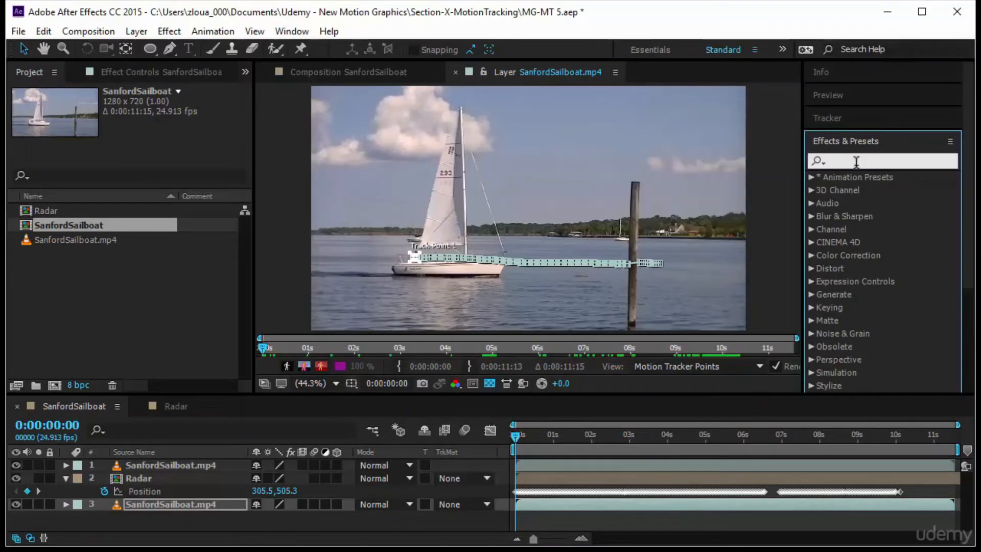
pyautogui.write(' Light')
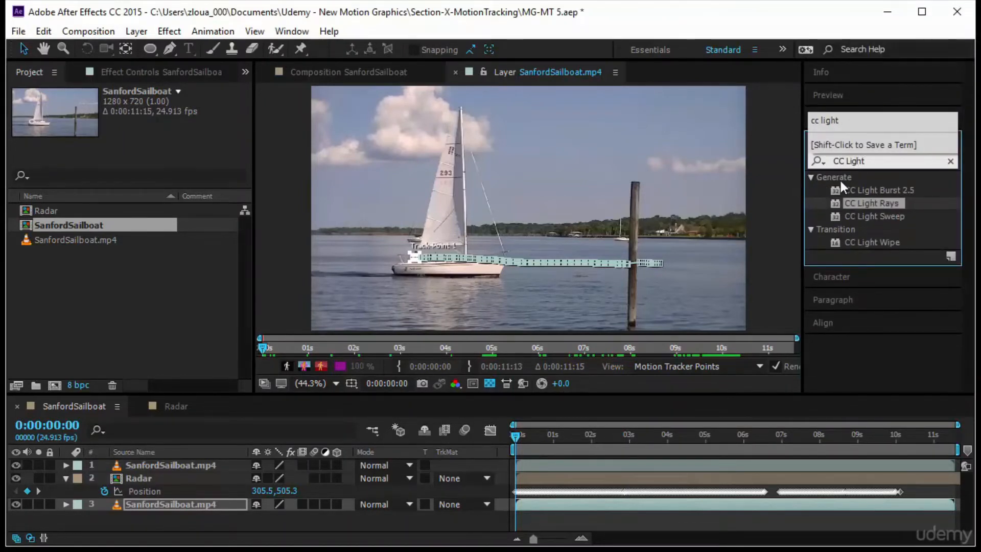
pyautogui.moveTo(872, 202); pyautogui.dragTo(206, 500)
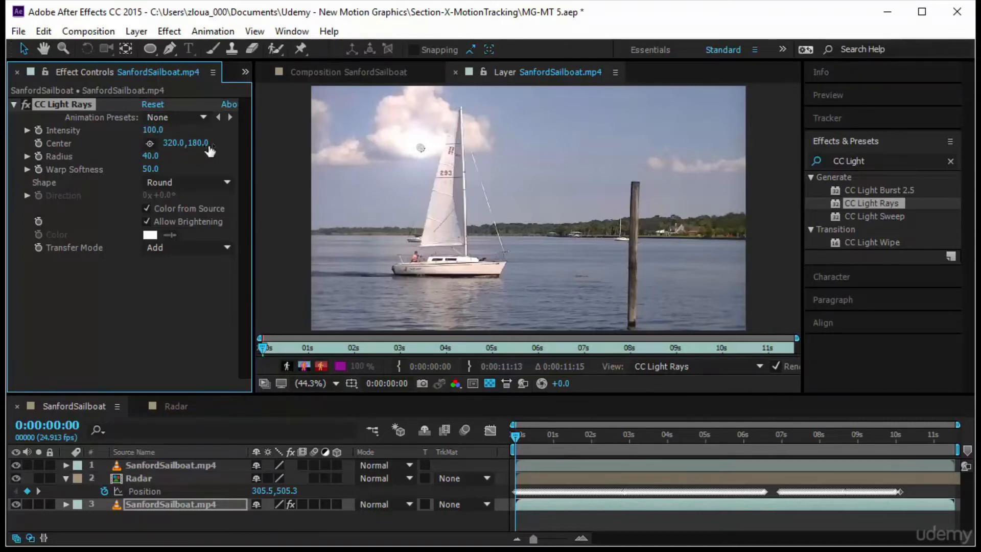
# Step: Select Tracker 1 on the bottom sailboat layer and set its motion target to the effect point control CC Light Rays/Center
pyautogui.click(833, 118)
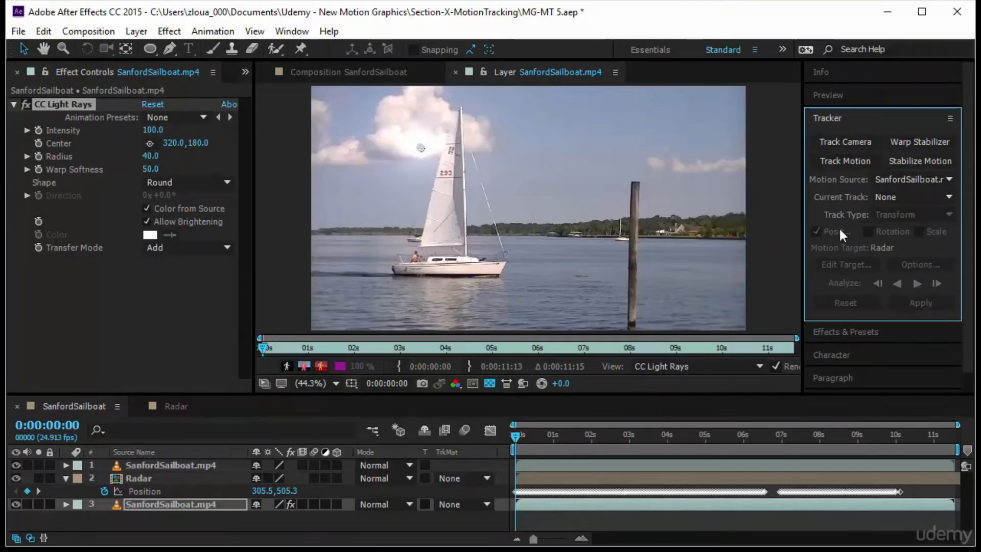
pyautogui.click(197, 507)
pyautogui.click(946, 197)
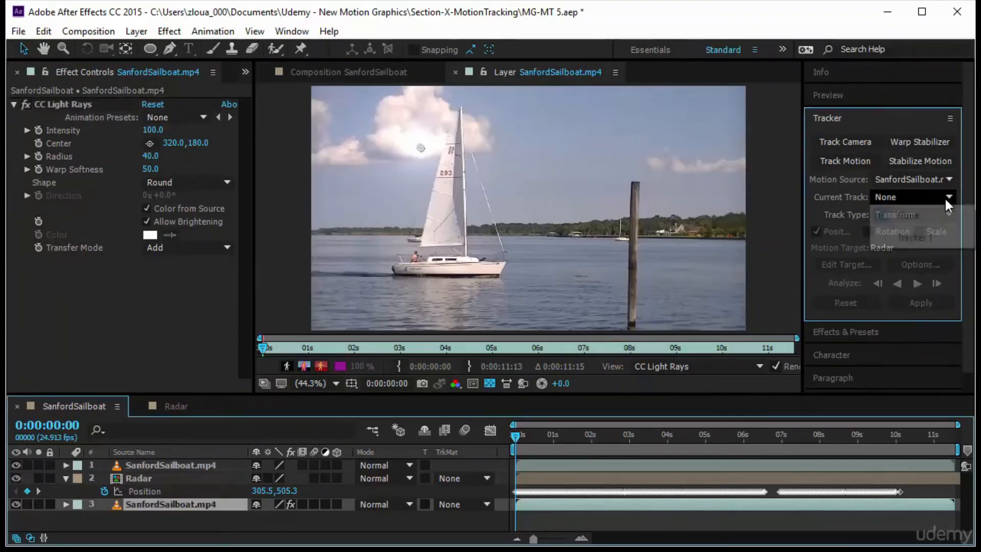
pyautogui.click(928, 239)
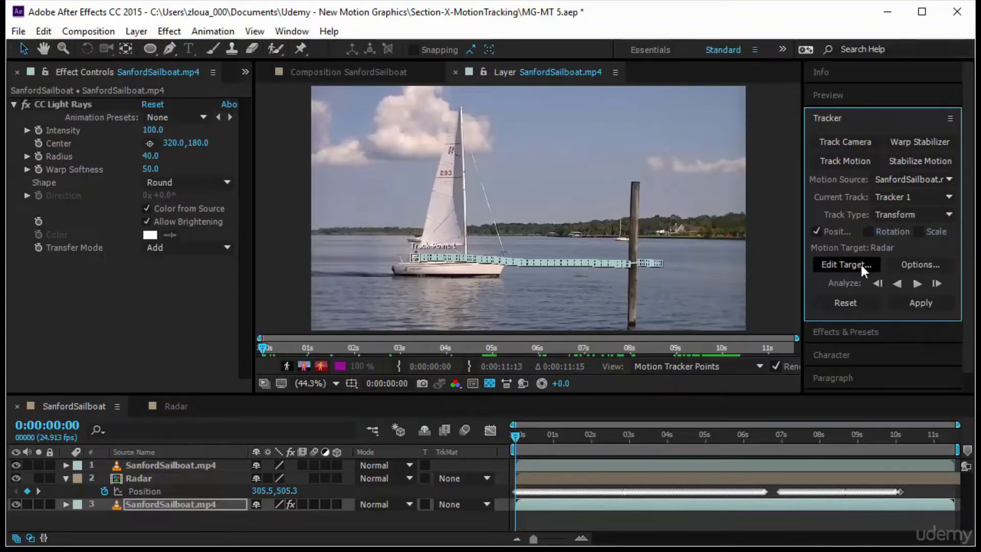
pyautogui.click(860, 263)
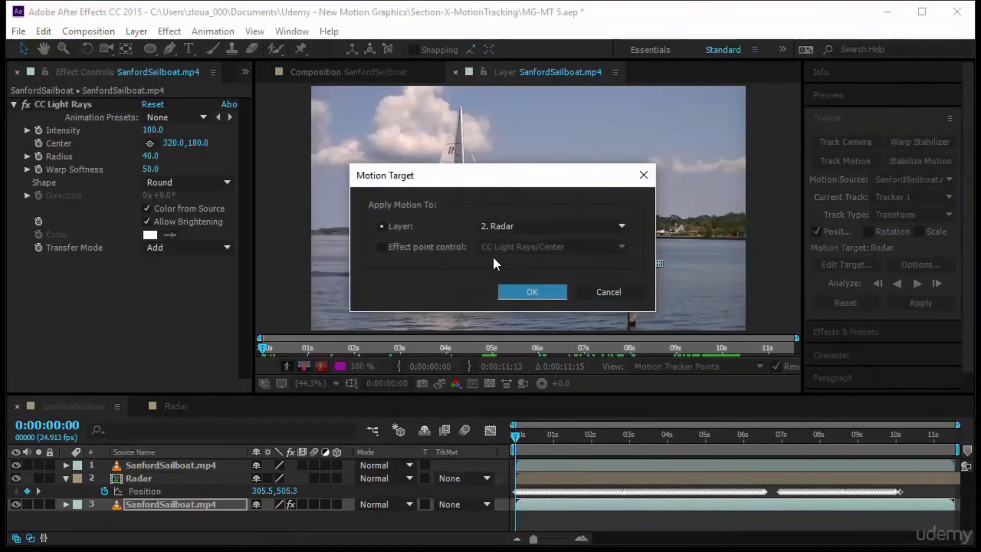
pyautogui.click(425, 246)
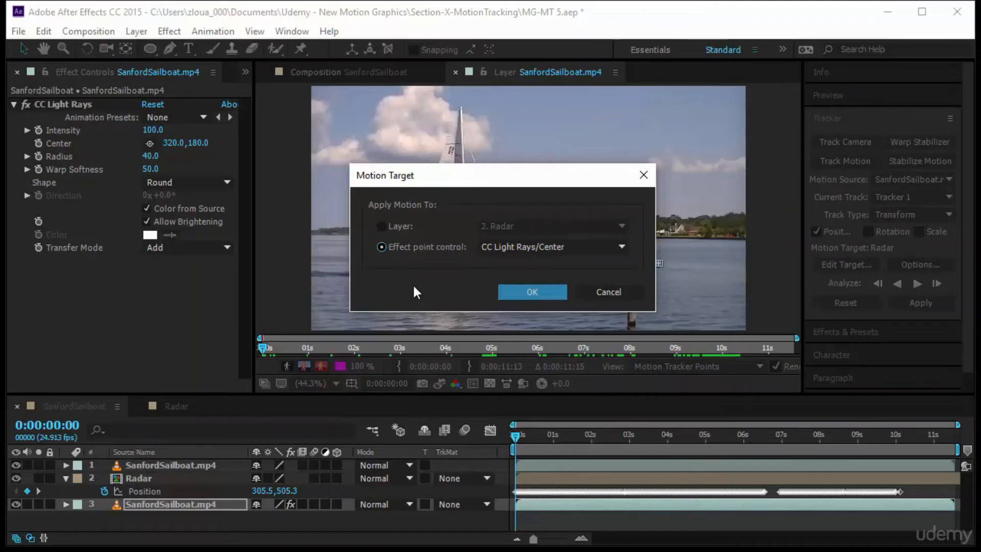
pyautogui.click(515, 290)
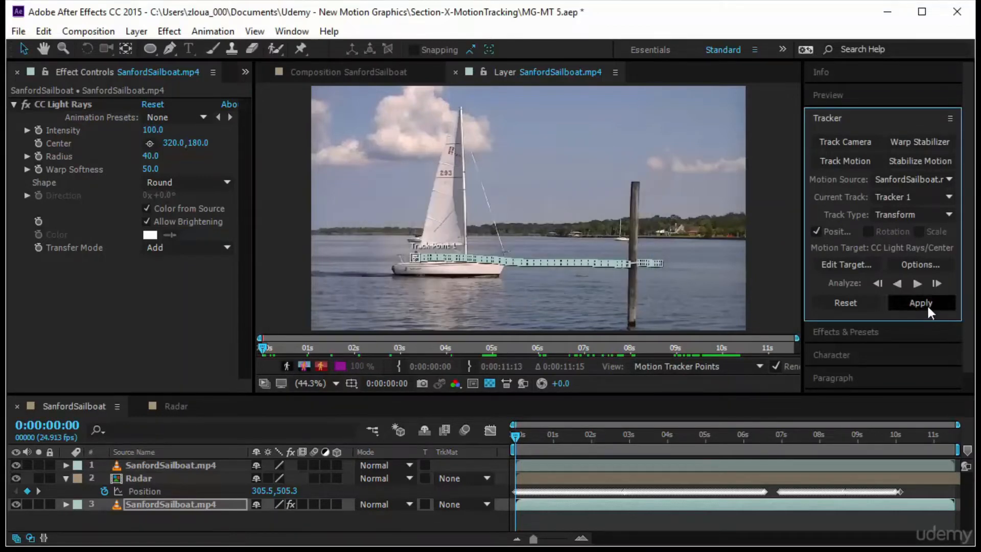
# Step: Expand the CC Light Rays properties of the bottom sailboat layer and apply Tracker 1's motion to Center in X and Y
pyautogui.click(921, 303)
pyautogui.click(90, 511)
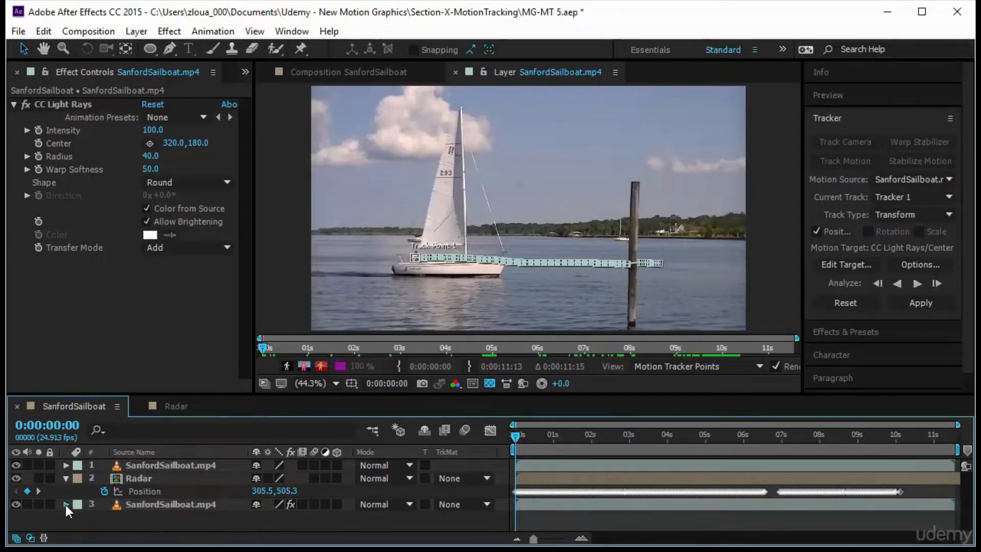
pyautogui.click(66, 505)
pyautogui.click(79, 479)
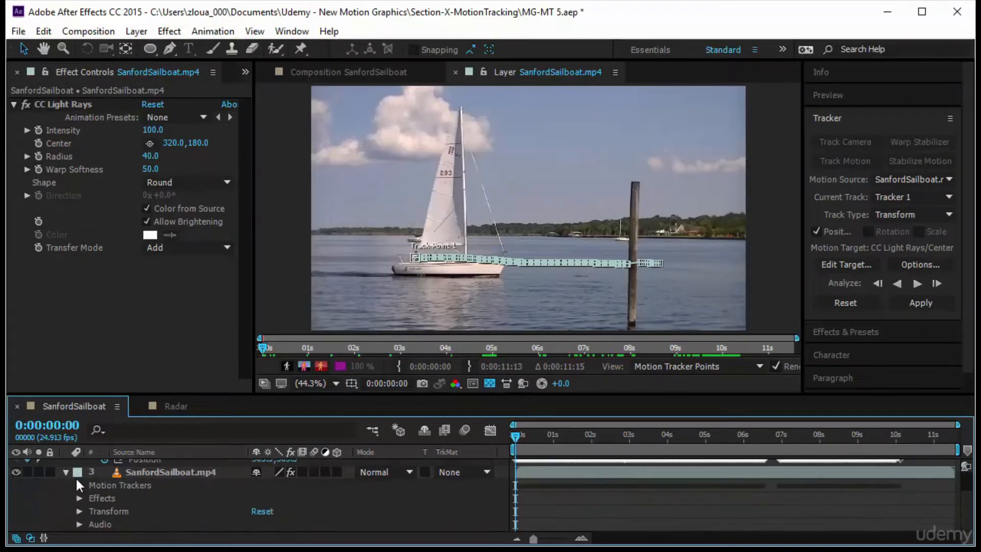
pyautogui.click(79, 498)
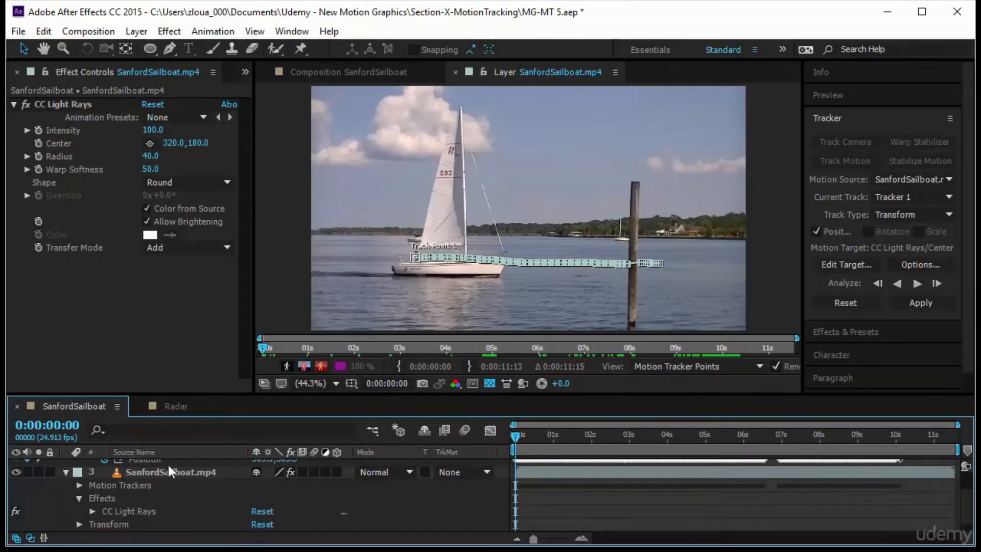
pyautogui.moveTo(192, 395); pyautogui.dragTo(192, 349)
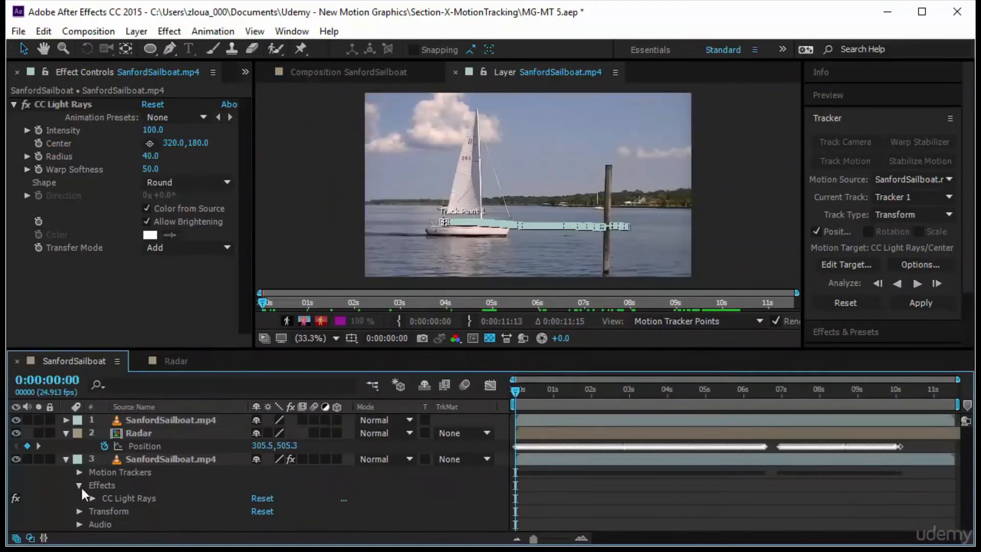
pyautogui.click(93, 499)
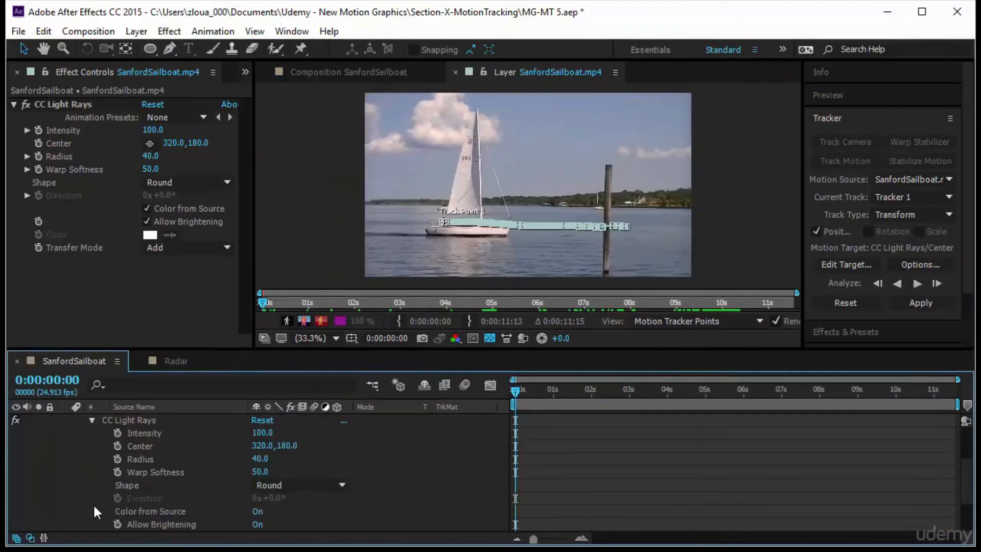
pyautogui.click(136, 446)
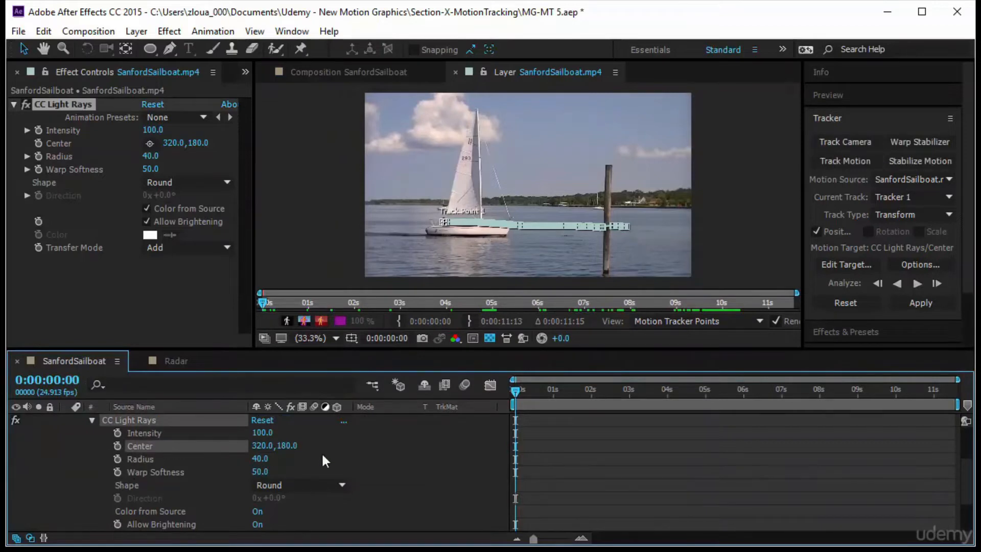
pyautogui.click(923, 302)
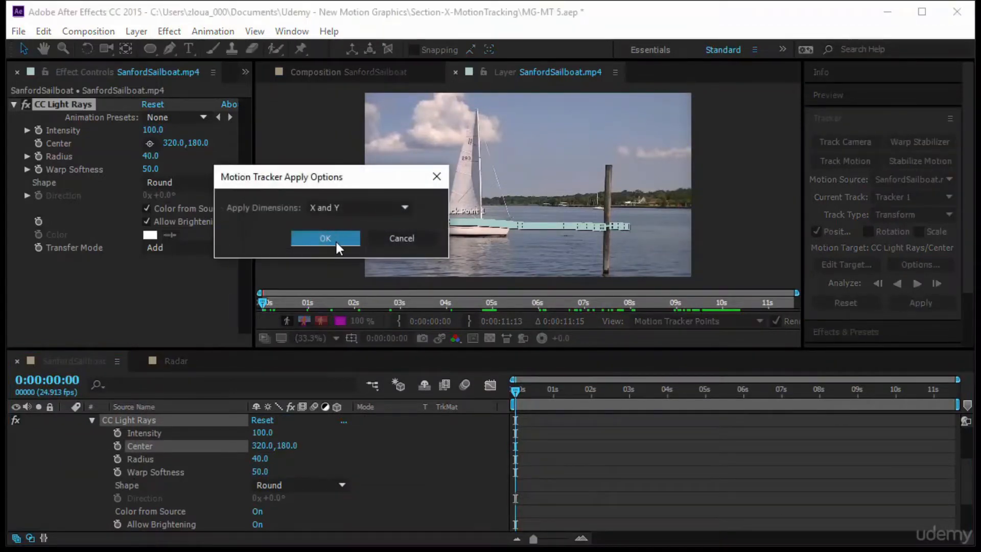
pyautogui.click(335, 237)
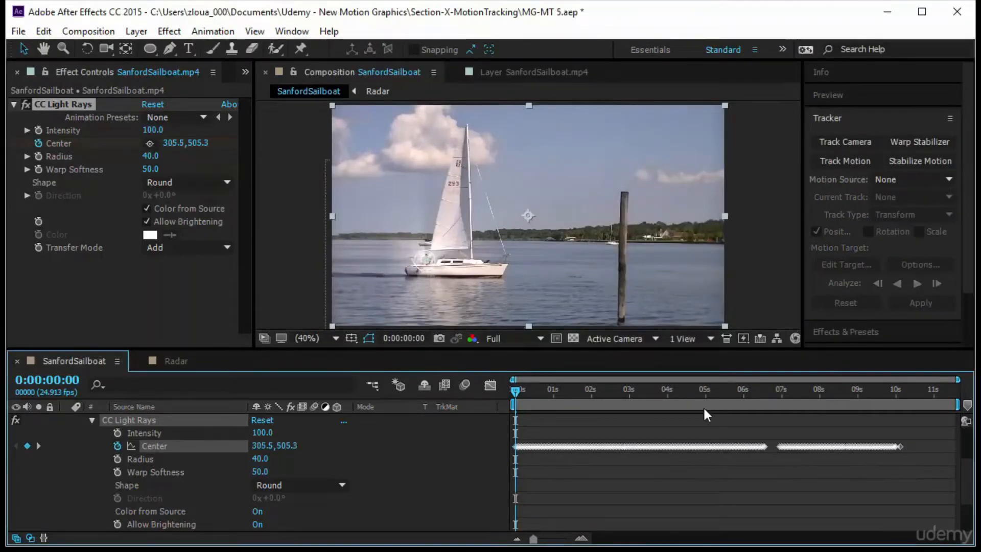
# Step: Preview the tracked light rays in the composition and hide the Radar layer
pyautogui.scroll(3, 223, 455)
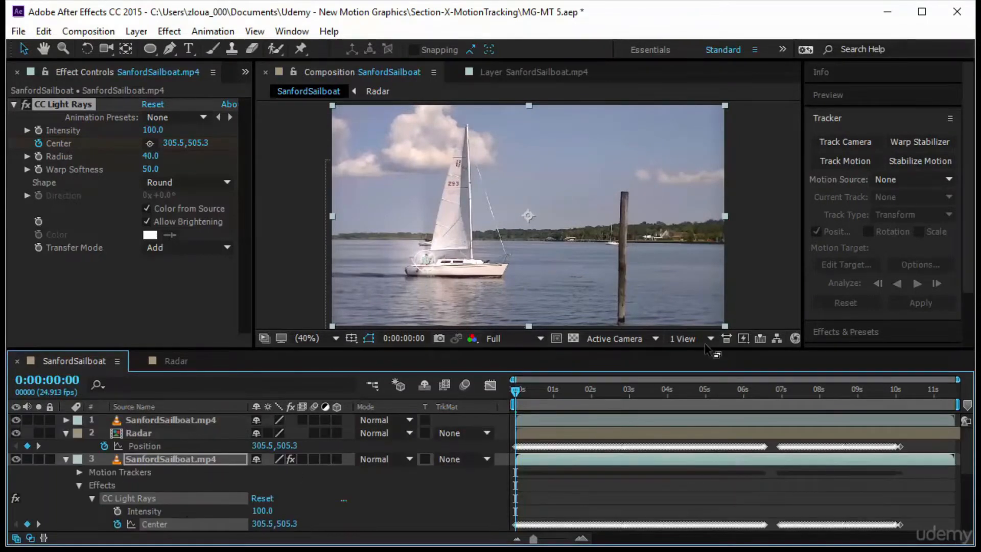
pyautogui.moveTo(675, 361); pyautogui.dragTo(680, 431)
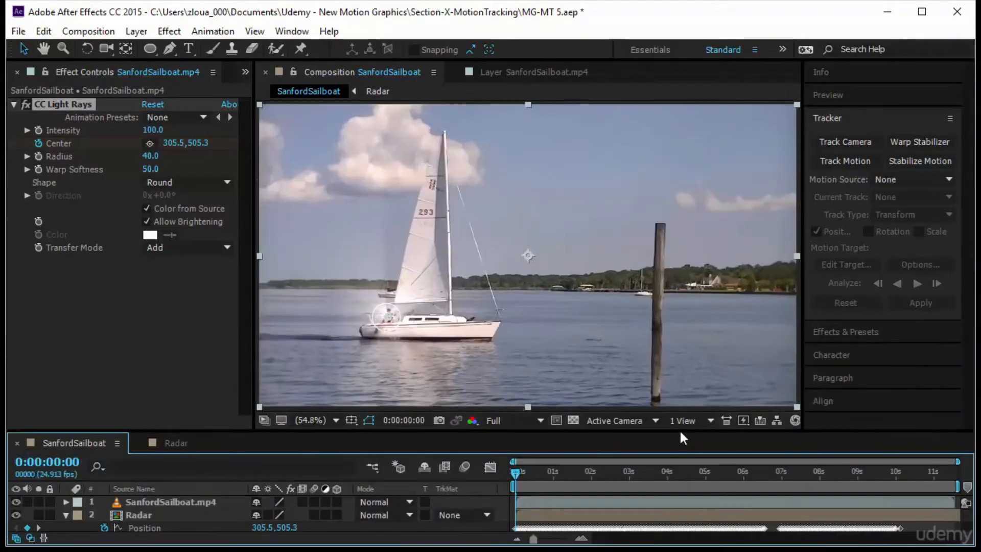
pyautogui.click(861, 101)
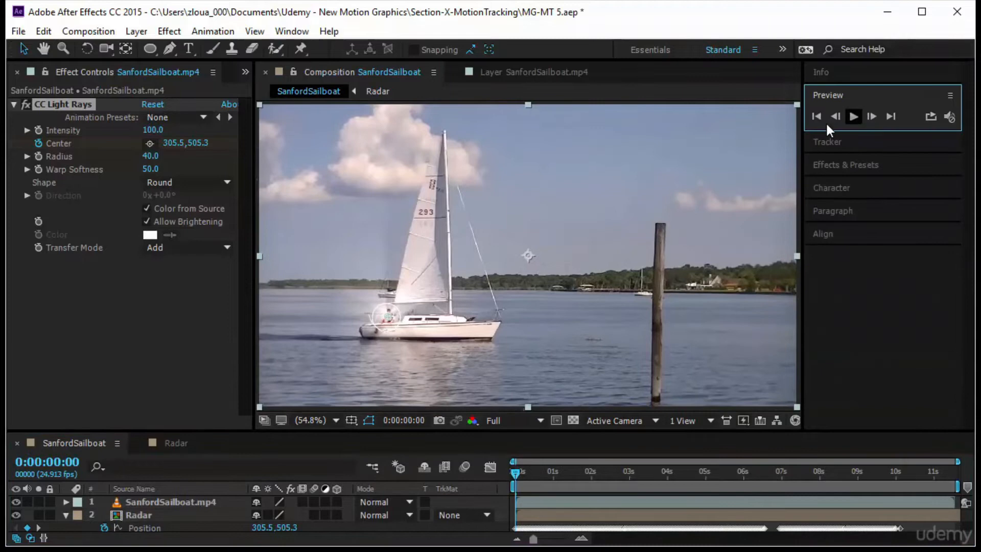
pyautogui.click(854, 117)
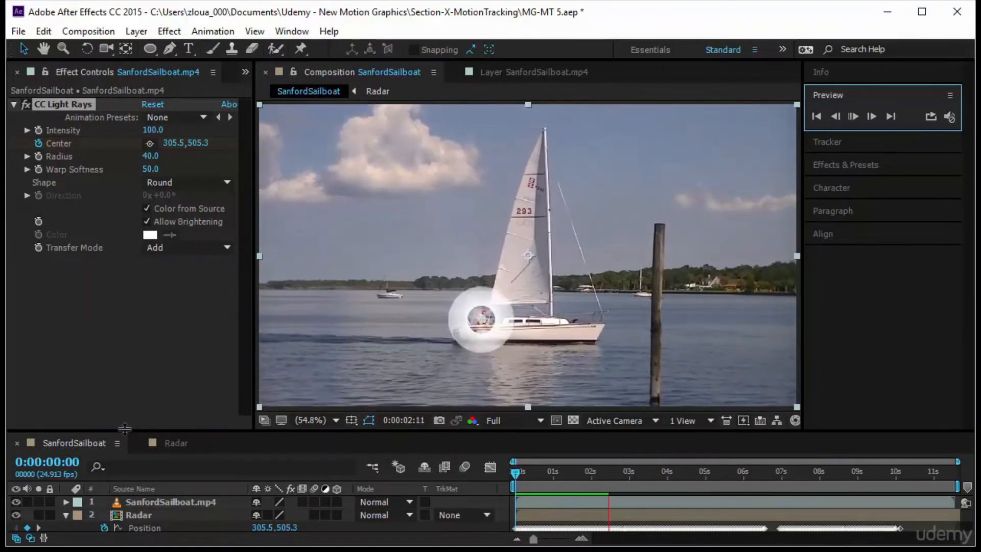
pyautogui.click(18, 515)
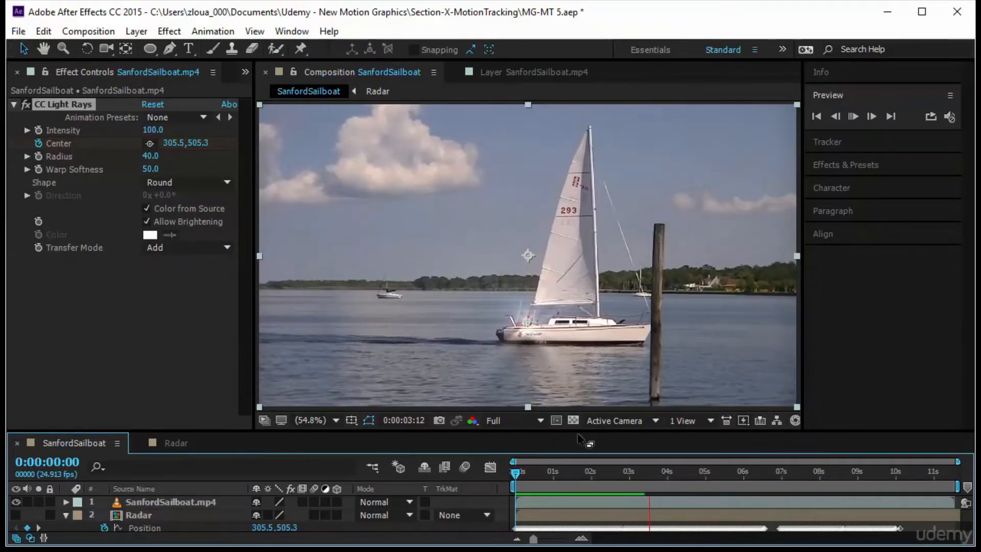
pyautogui.click(516, 469)
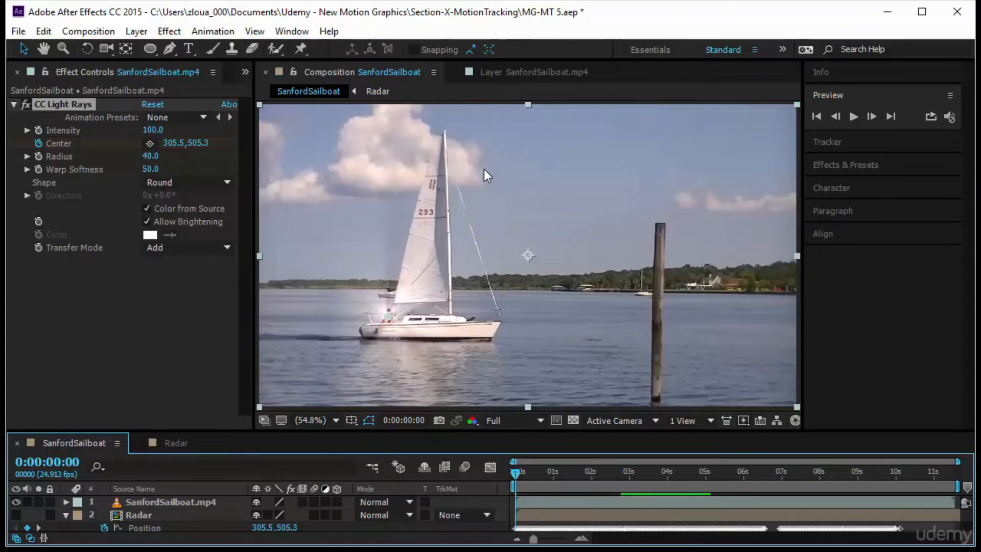
# Step: Offset the track point's attach point to the top of the sailboat's mast, with a horizontal Attach Point Offset of about 134
pyautogui.moveTo(285, 432); pyautogui.dragTo(289, 360)
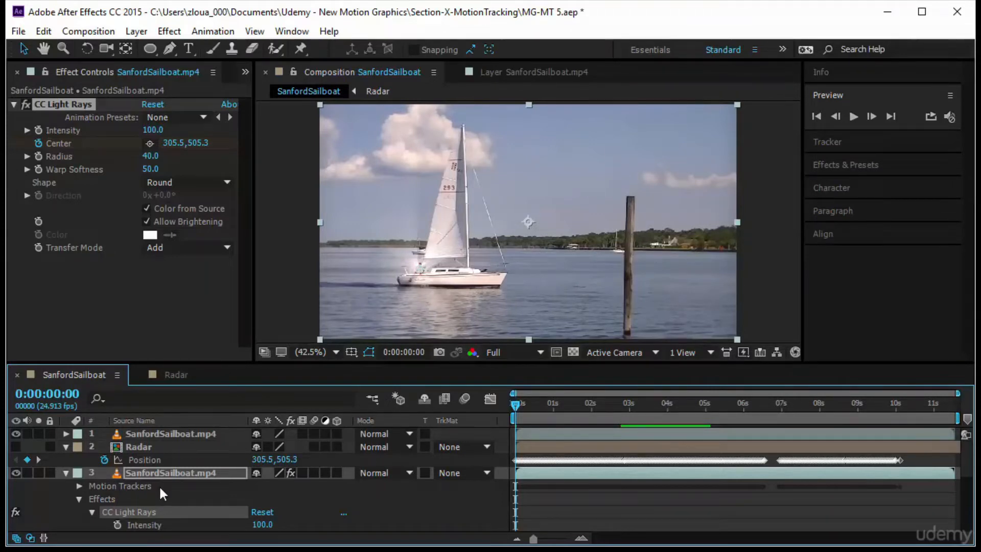
pyautogui.click(80, 486)
pyautogui.scroll(-5, 174, 494)
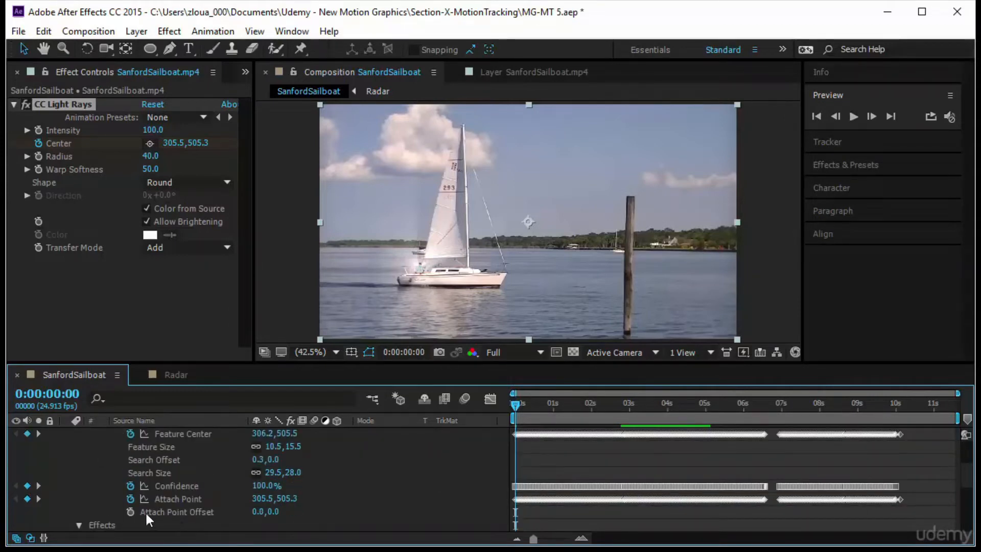
pyautogui.click(403, 75)
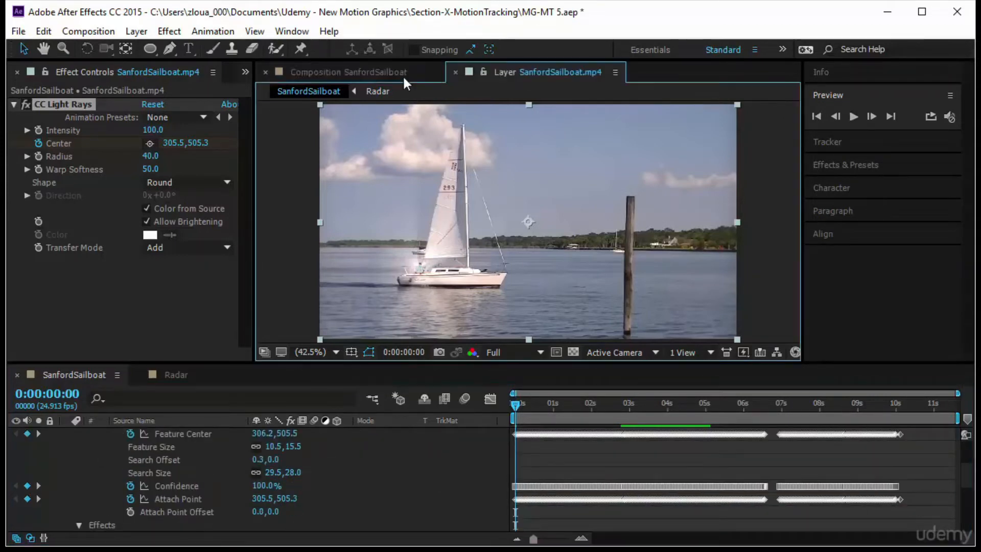
pyautogui.click(497, 72)
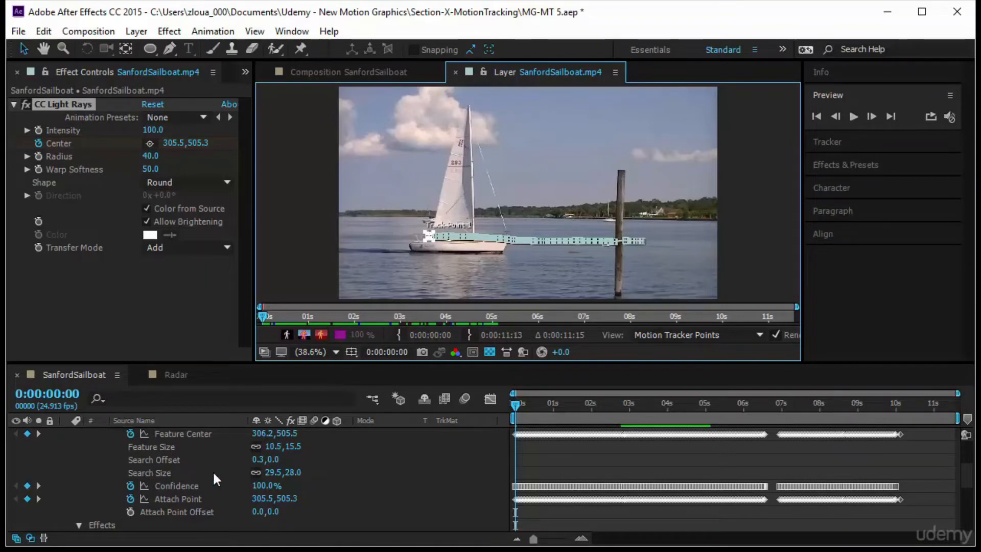
pyautogui.click(203, 497)
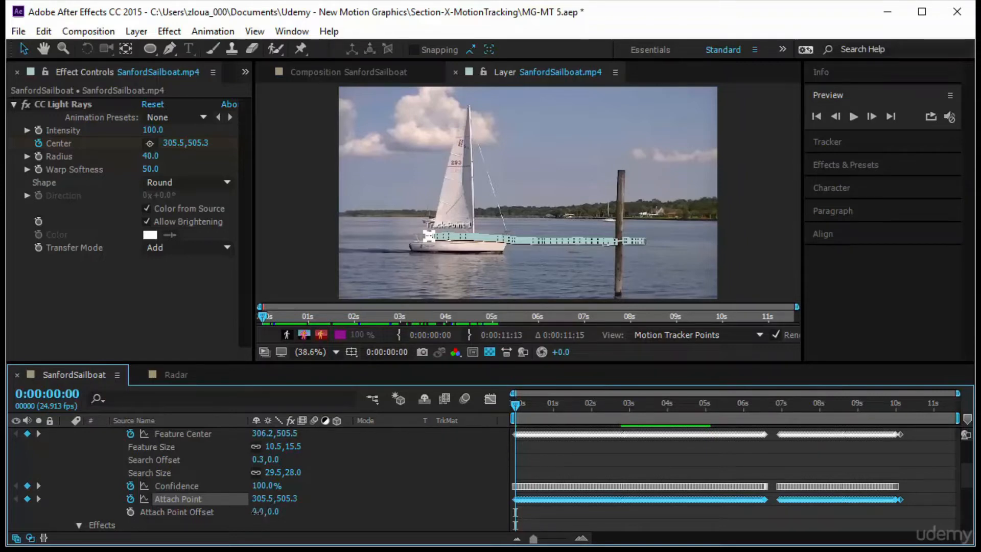
pyautogui.moveTo(257, 518); pyautogui.dragTo(398, 513)
pyautogui.click(415, 425)
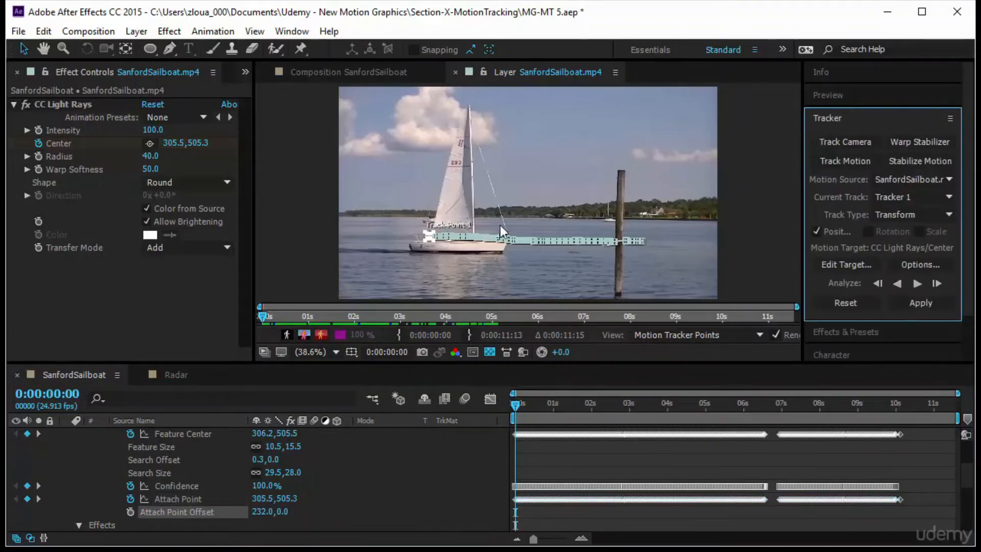
pyautogui.moveTo(280, 517); pyautogui.dragTo(26, 520)
pyautogui.moveTo(265, 517); pyautogui.dragTo(199, 523)
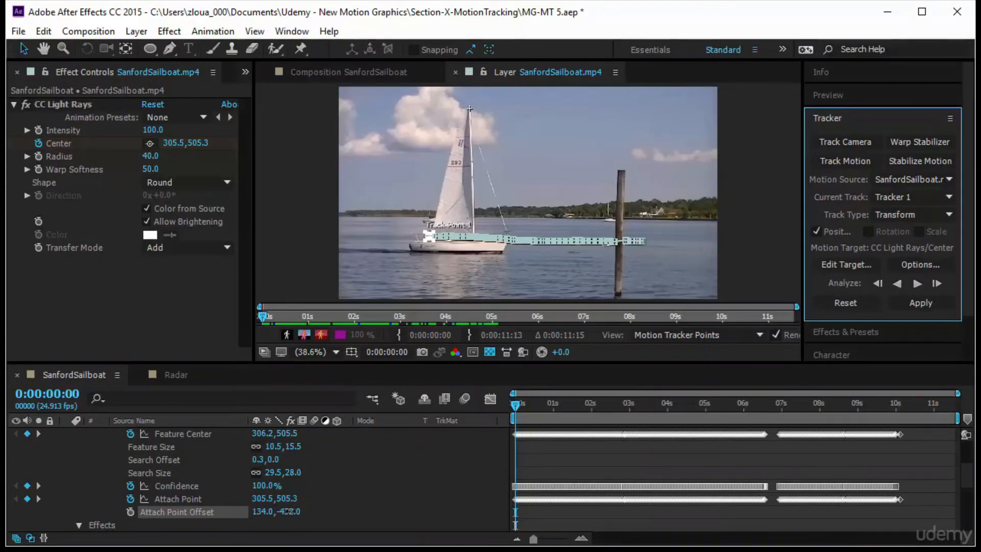
# Step: Set the vertical Attach Point Offset to -442 and apply Tracker 1's motion to CC Light Rays/Center in X and Y
pyautogui.moveTo(284, 511); pyautogui.dragTo(277, 512)
pyautogui.click(865, 265)
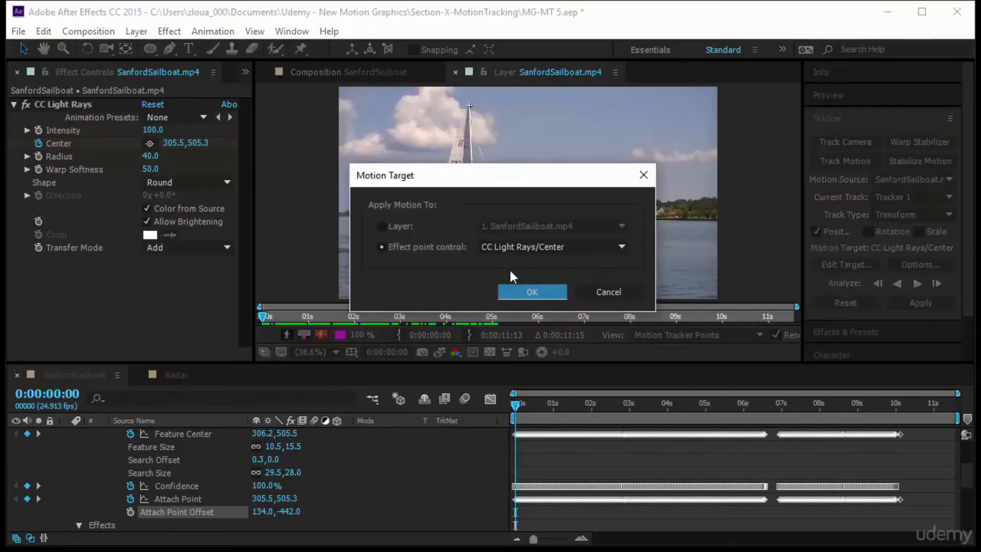
pyautogui.click(517, 287)
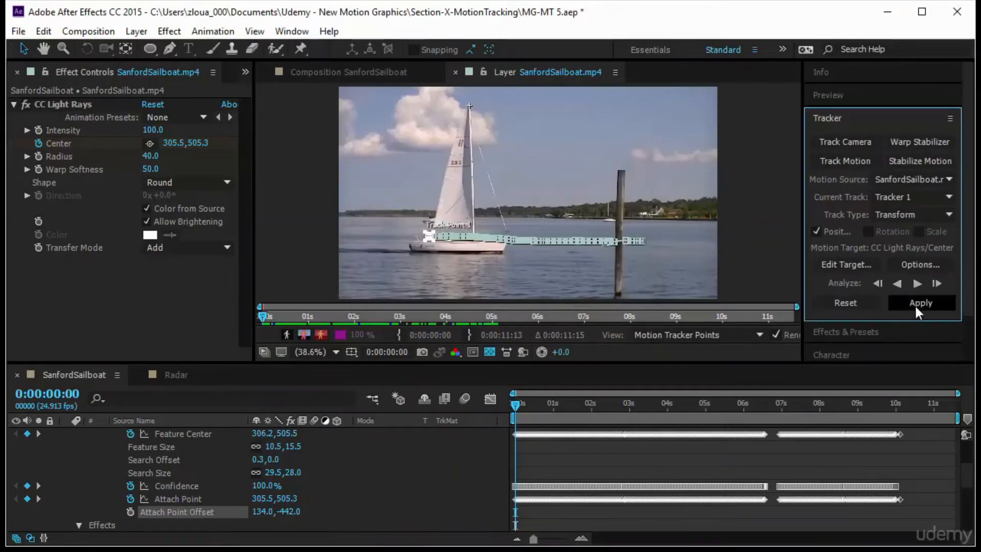
pyautogui.click(915, 304)
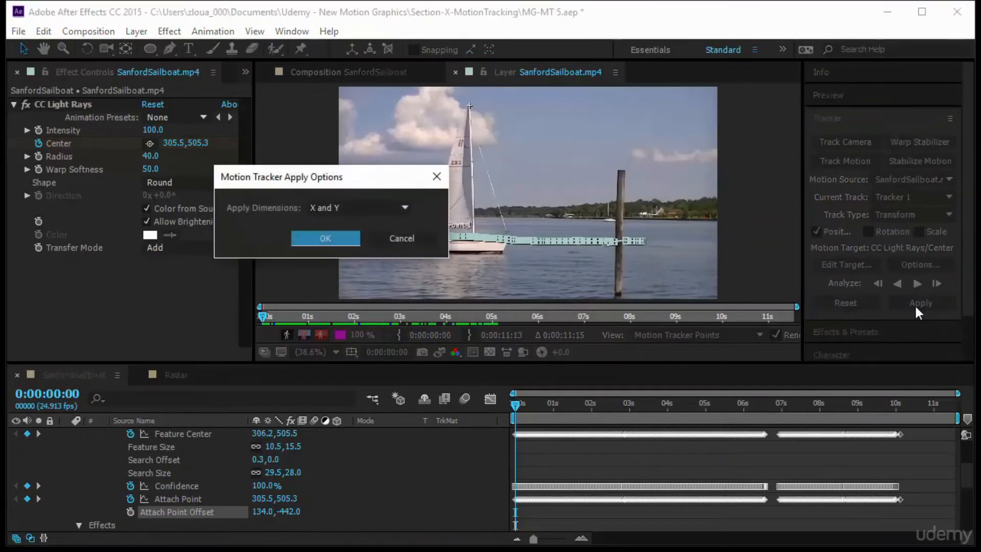
pyautogui.click(342, 241)
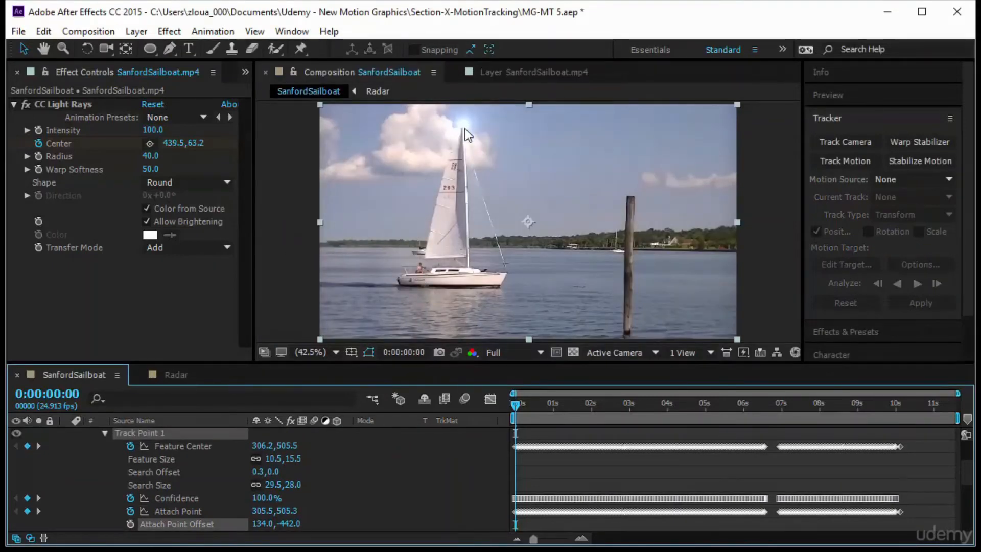
# Step: Show the Radar layer again and preview the composition with the tracked light rays and radar
pyautogui.scroll(3, 357, 483)
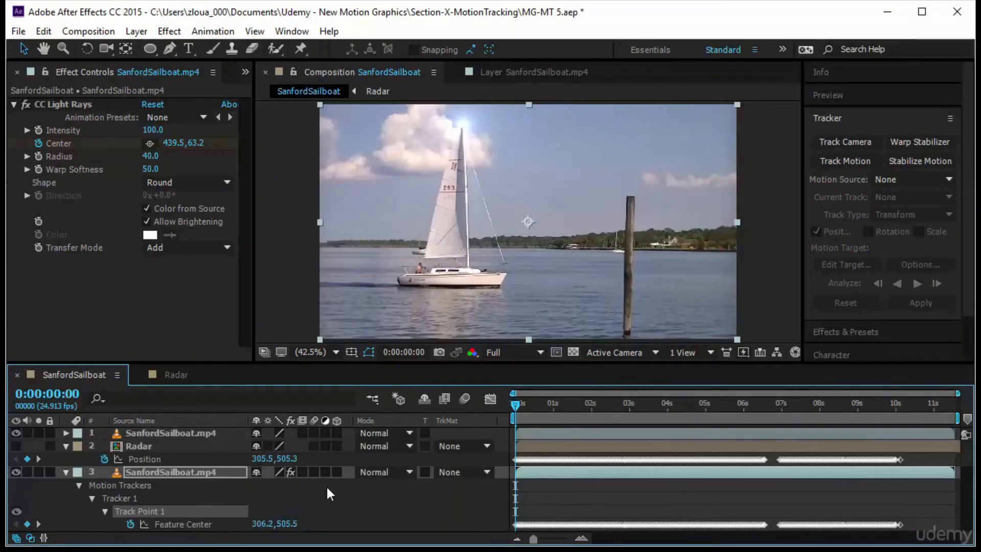
pyautogui.scroll(-3, 313, 498)
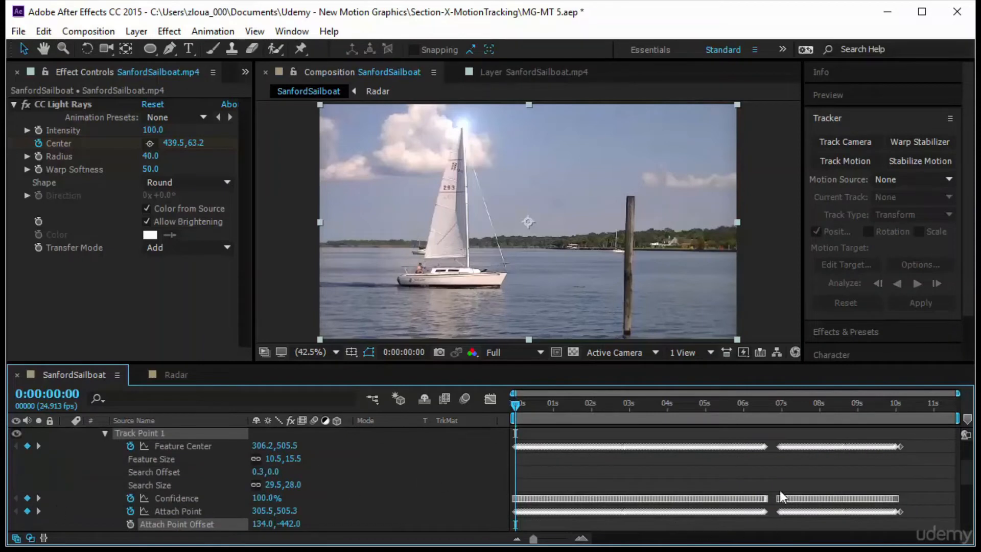
pyautogui.scroll(-1, 385, 492)
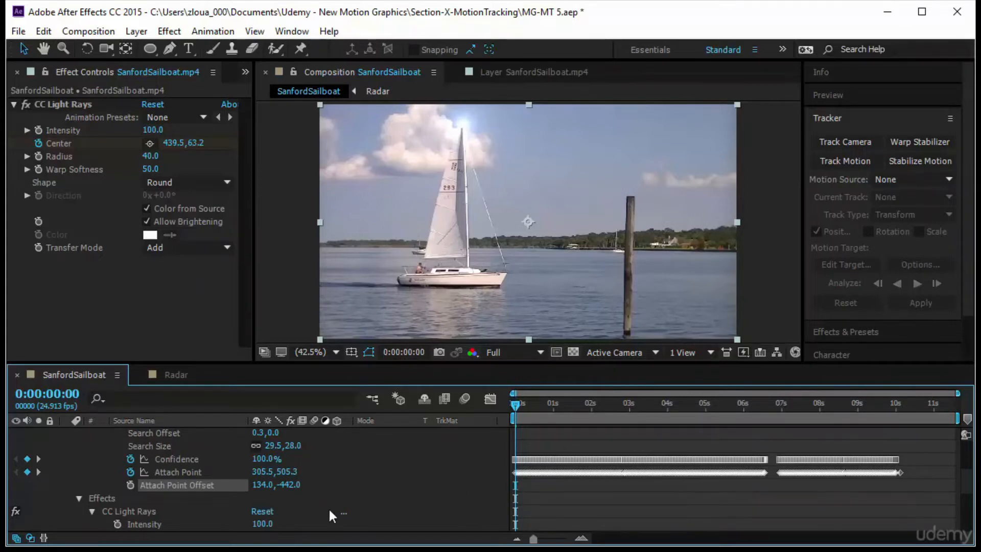
pyautogui.scroll(-1, 329, 515)
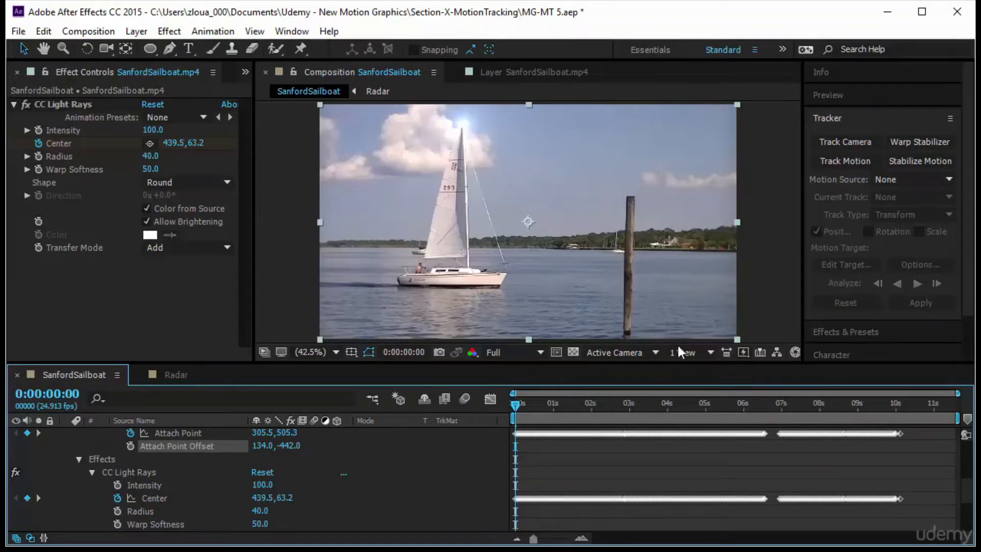
pyautogui.click(841, 94)
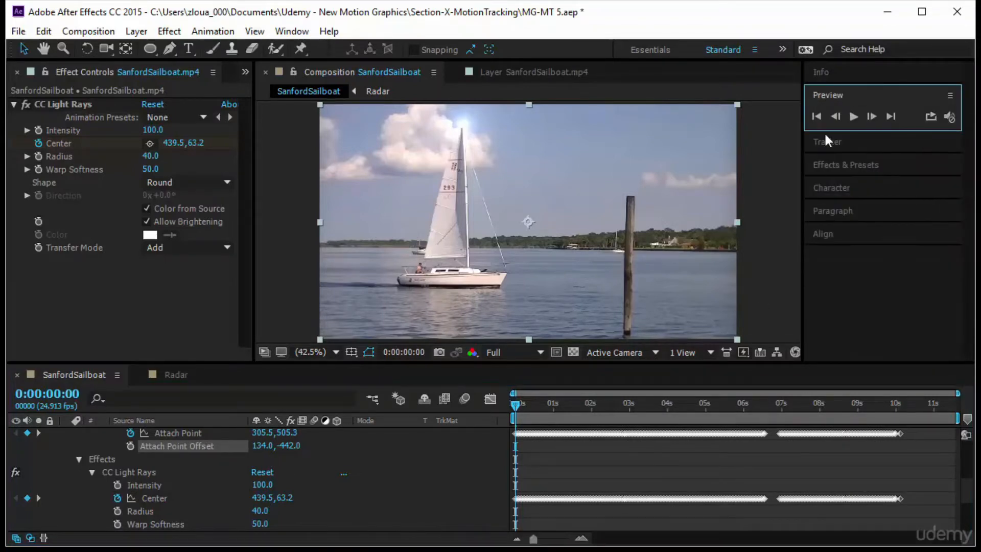
pyautogui.scroll(4, 170, 448)
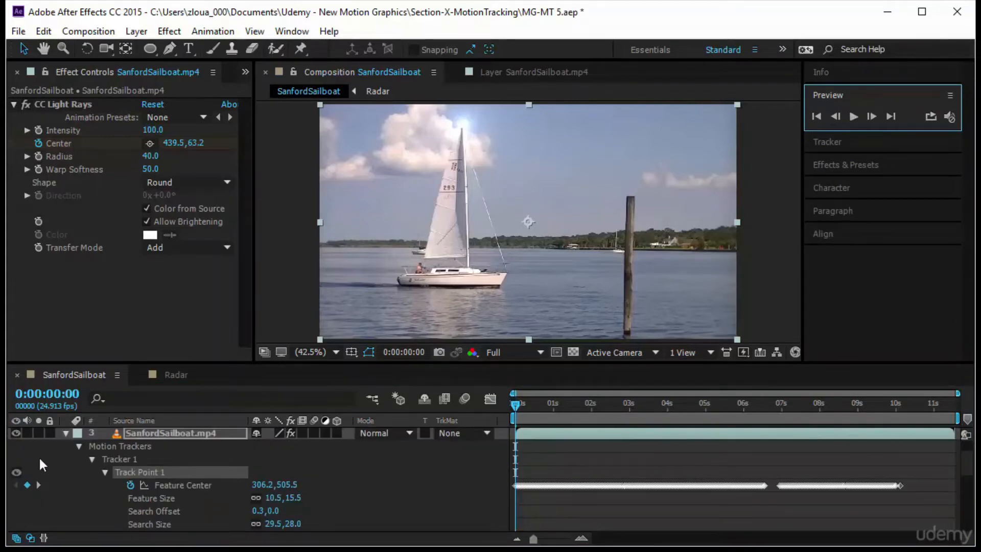
pyautogui.scroll(3, 39, 455)
pyautogui.click(14, 443)
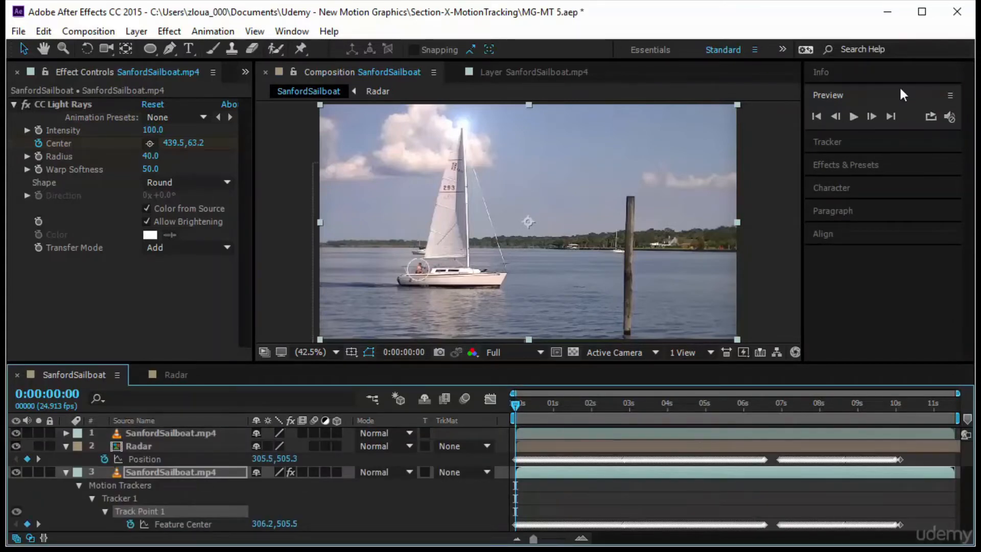
pyautogui.click(852, 116)
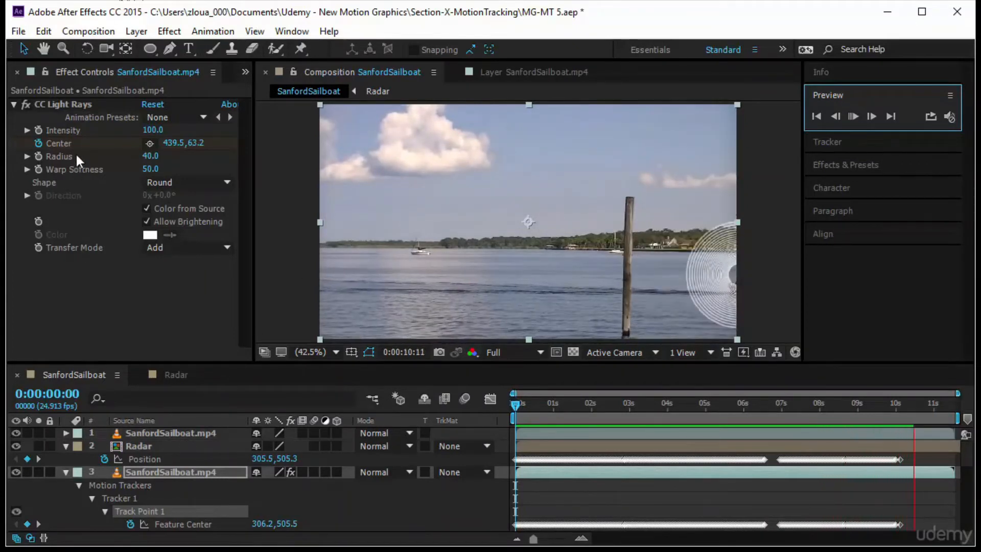
pyautogui.click(84, 140)
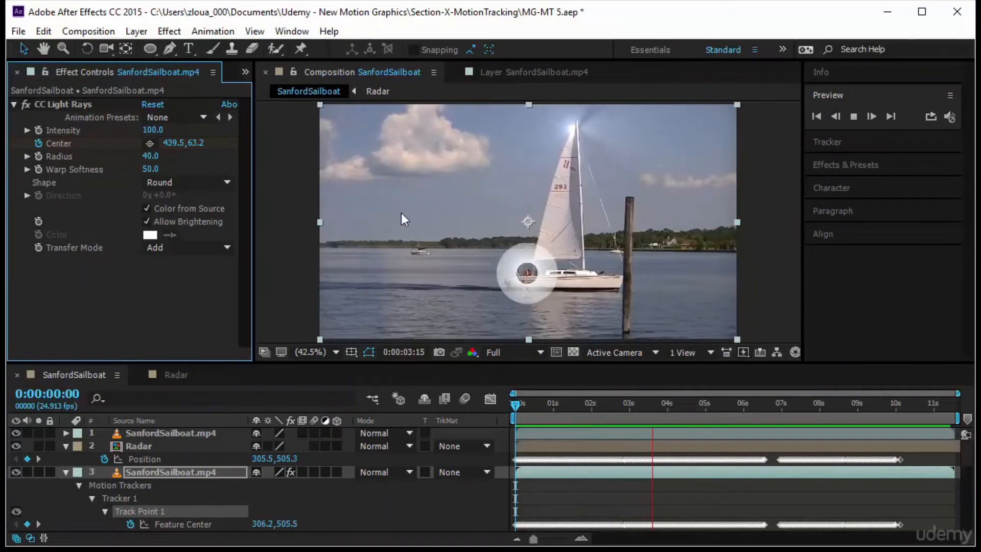
# Step: Search the effects for "Radial" and apply Radial Blur to the bottom SanfordSailboat.mp4 layer
pyautogui.click(874, 145)
pyautogui.click(851, 116)
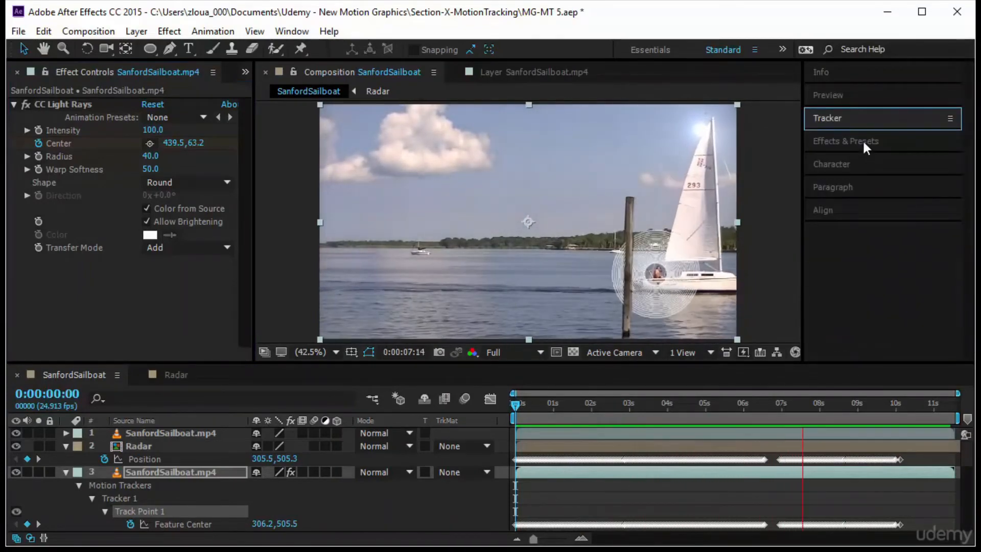
pyautogui.click(846, 141)
pyautogui.click(851, 161)
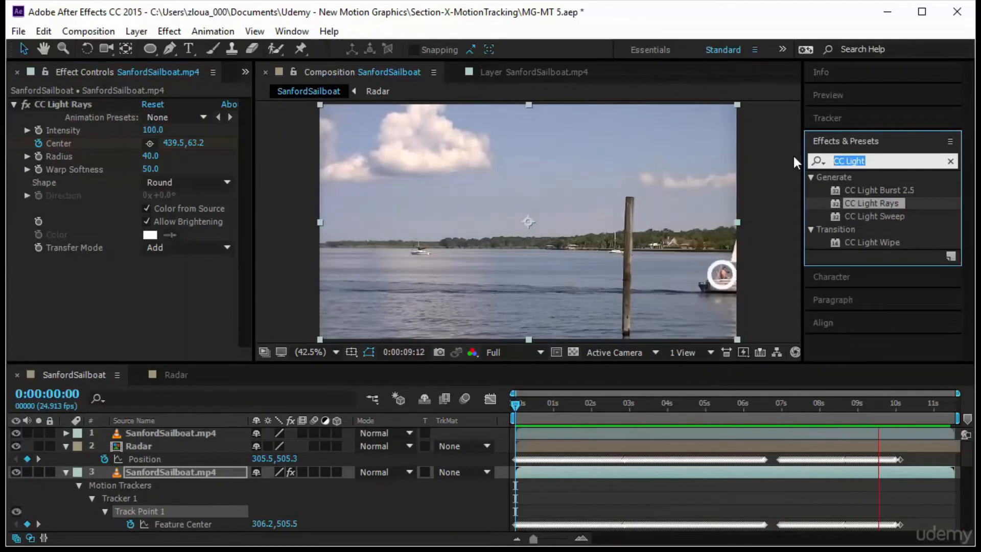
pyautogui.write('Radia')
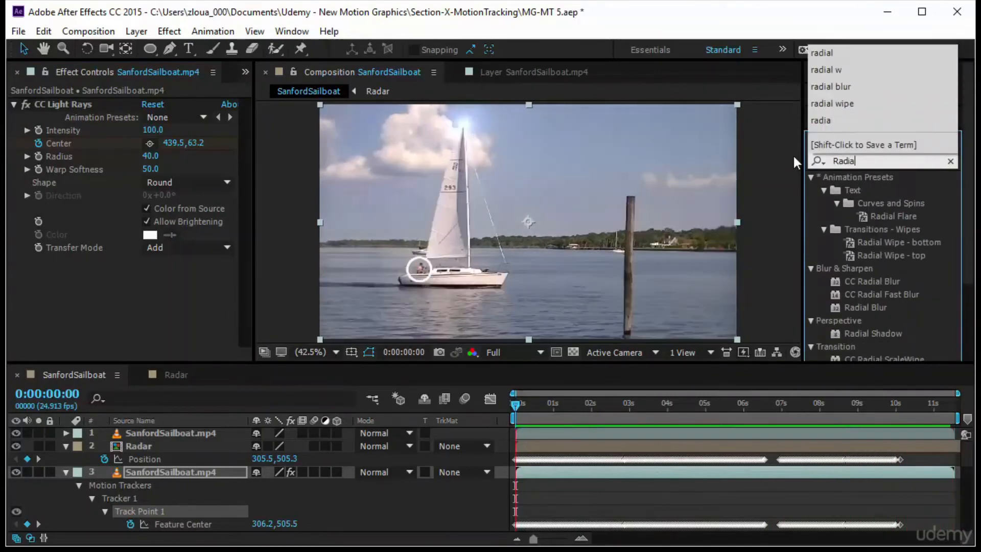
pyautogui.write('l')
pyautogui.click(892, 309)
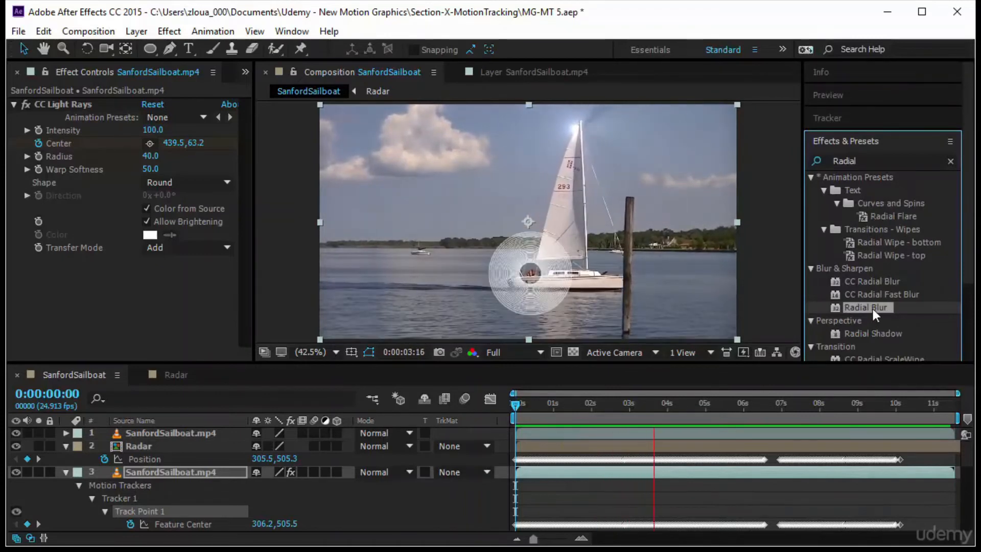
pyautogui.moveTo(873, 309); pyautogui.dragTo(200, 476)
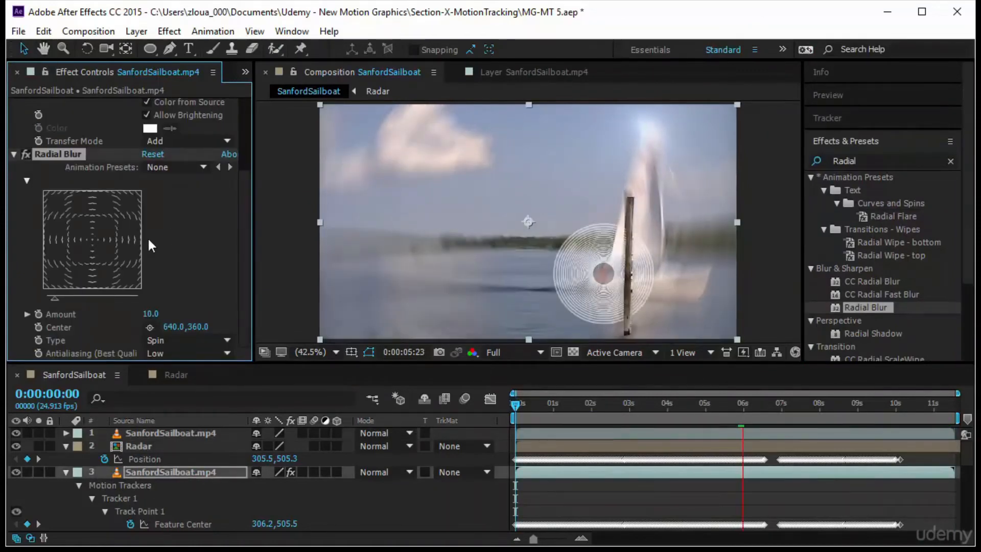
pyautogui.scroll(2, 149, 238)
pyautogui.scroll(-2, 151, 241)
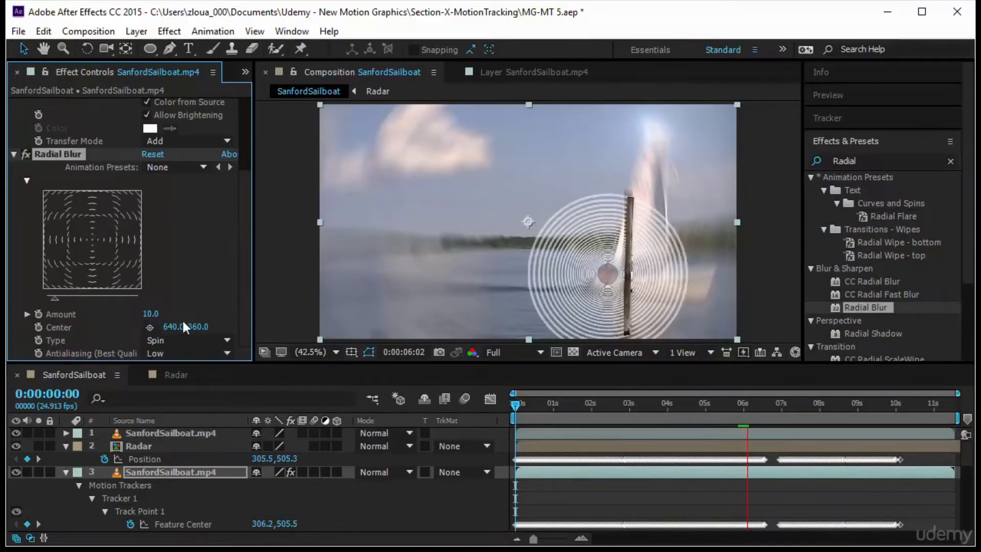
# Step: Select Tracker 1 on the bottom sailboat layer and set its motion target to the effect point control Radial Blur/Center
pyautogui.click(863, 144)
pyautogui.click(846, 122)
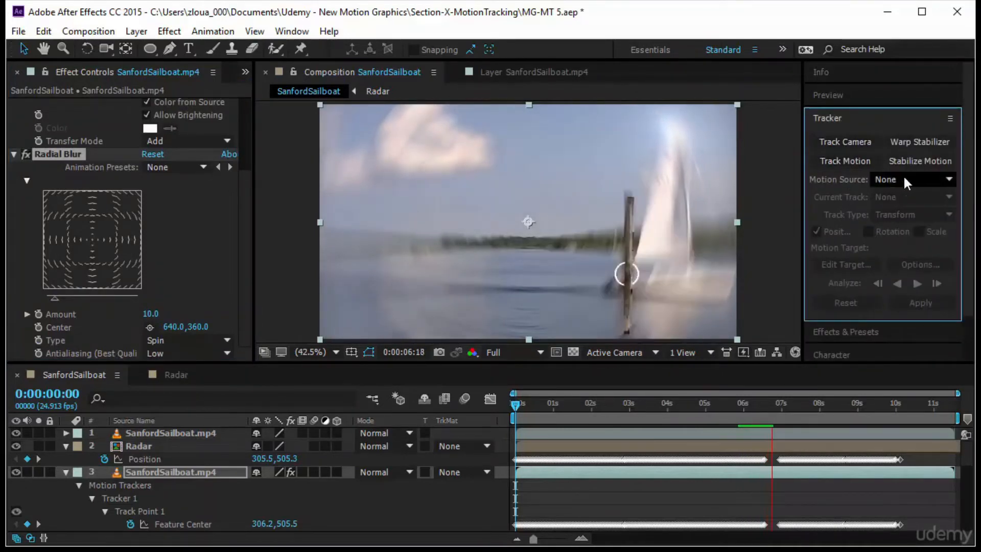
pyautogui.click(178, 474)
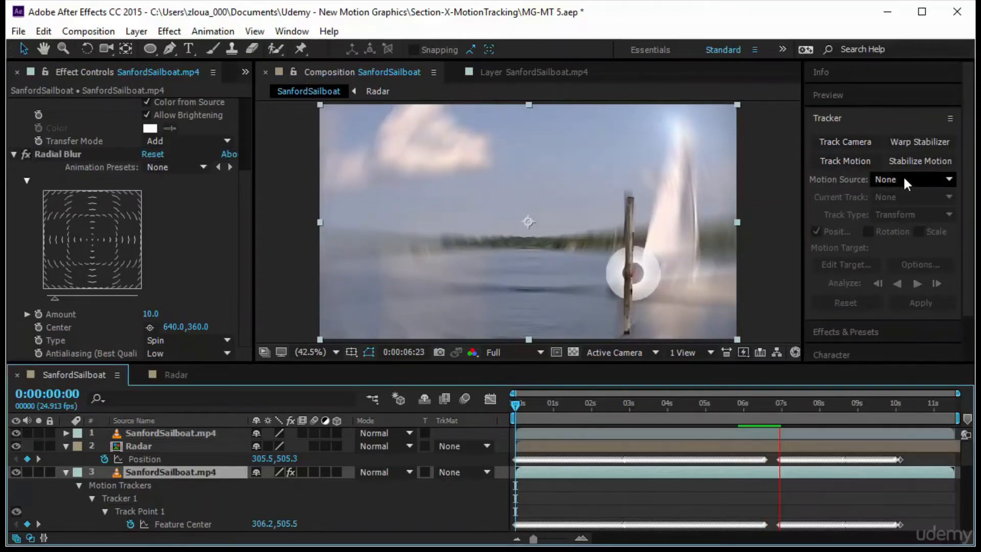
pyautogui.click(563, 72)
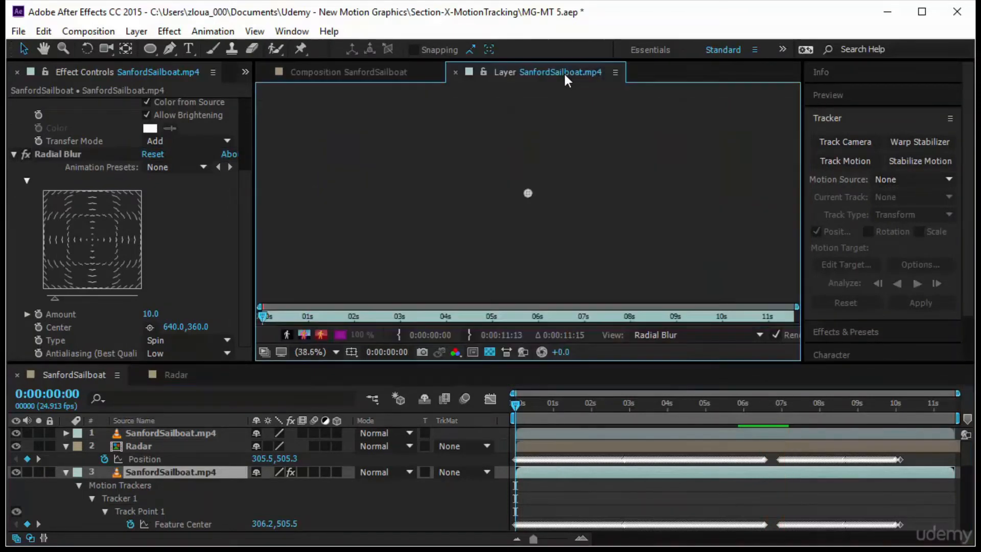
pyautogui.click(947, 198)
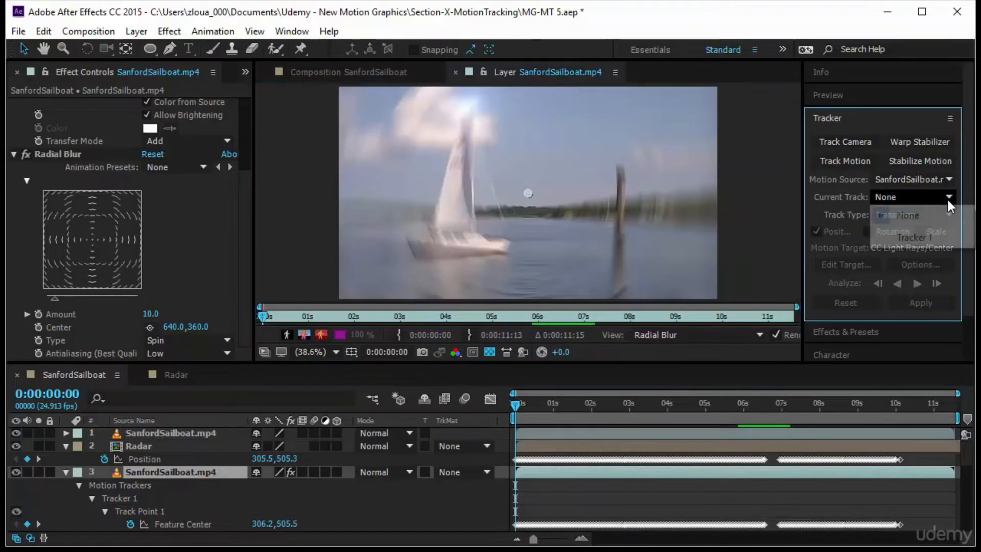
pyautogui.click(931, 240)
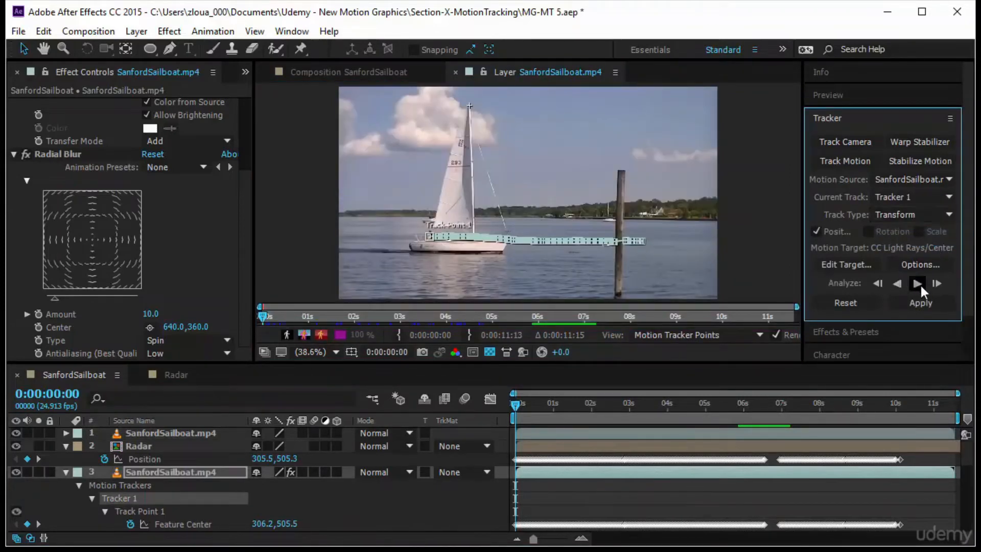
pyautogui.click(852, 264)
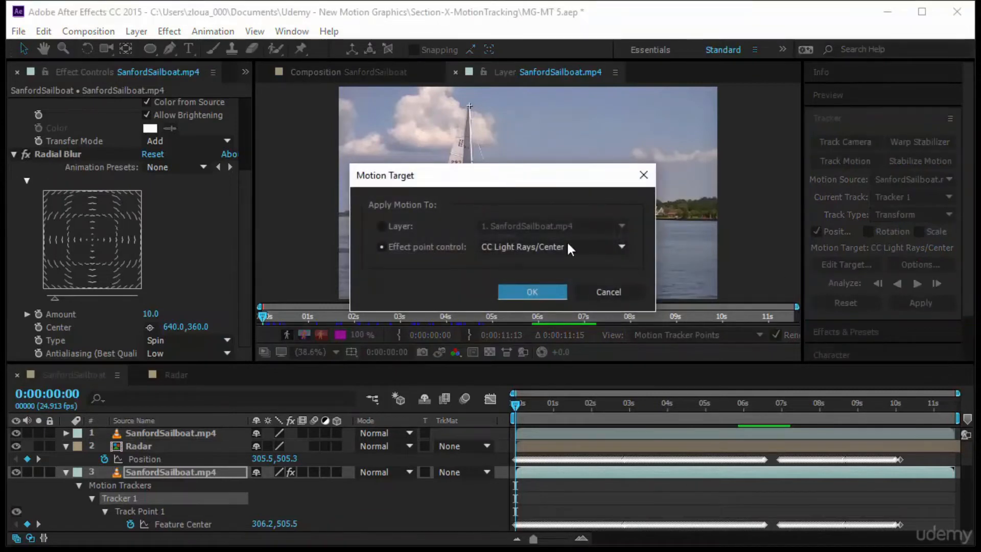
pyautogui.click(565, 246)
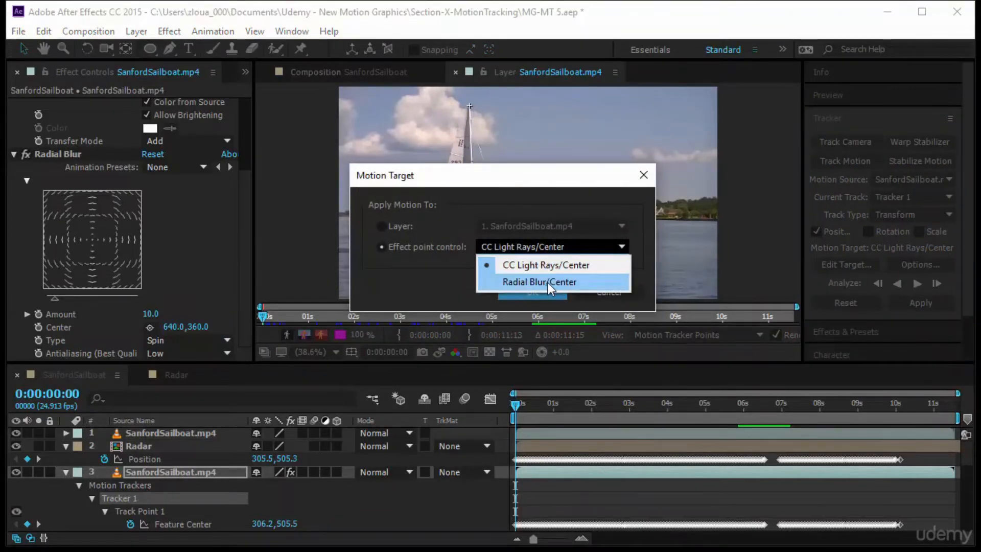
pyautogui.click(548, 282)
pyautogui.click(548, 248)
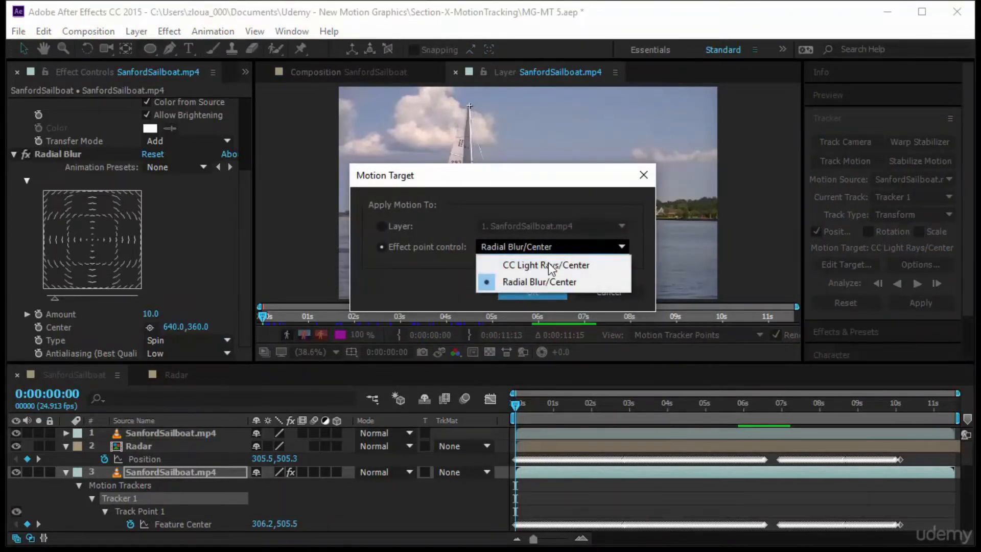
pyautogui.click(548, 283)
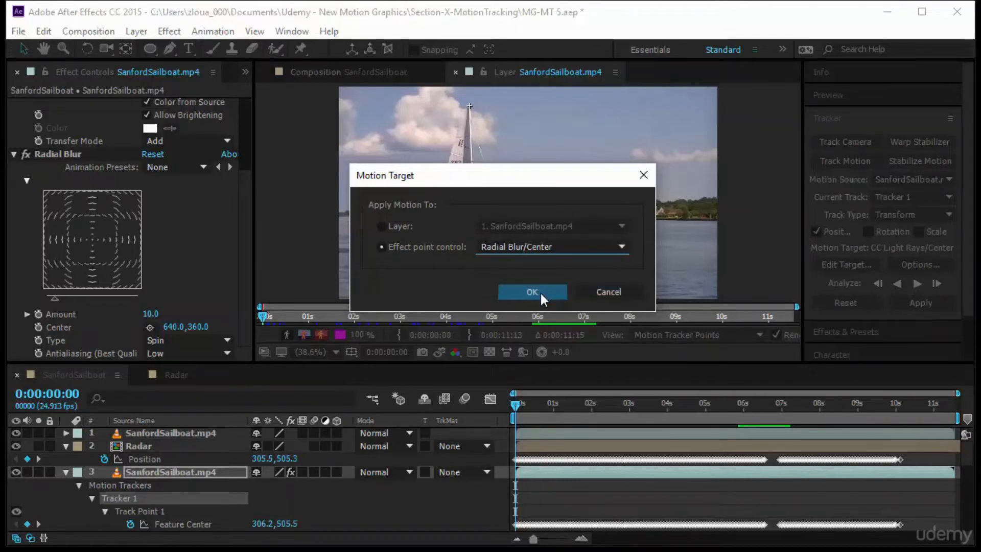
pyautogui.click(539, 291)
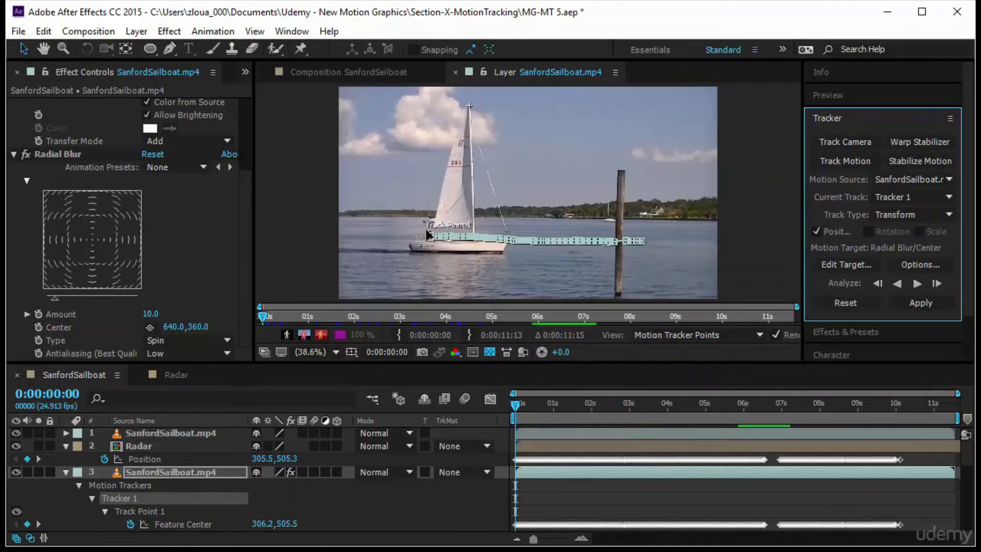
# Step: Set the track point's Attach Point Offset to 0, 0 and apply Tracker 1's motion to Radial Blur/Center in X and Y
pyautogui.scroll(-3, 284, 490)
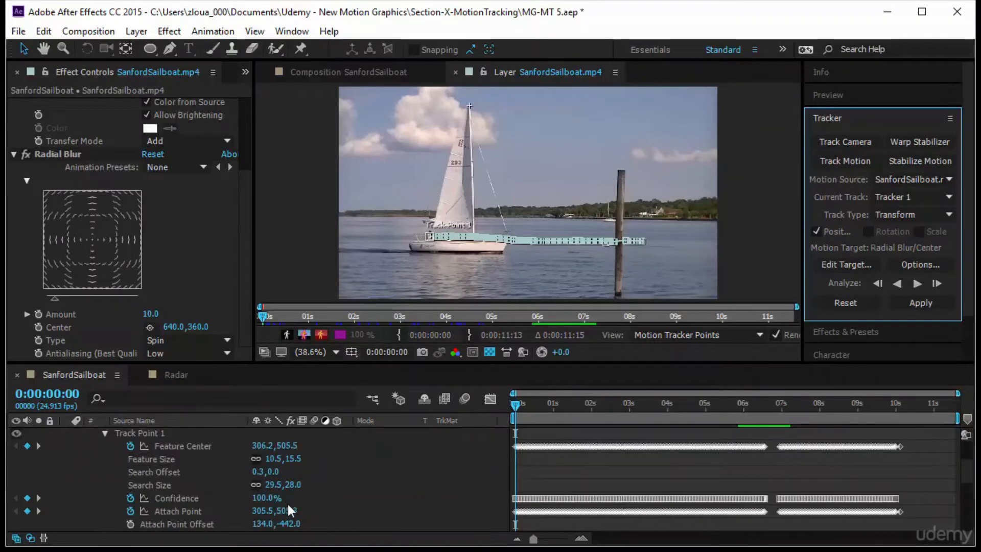
pyautogui.scroll(-3, 286, 505)
pyautogui.scroll(2, 283, 508)
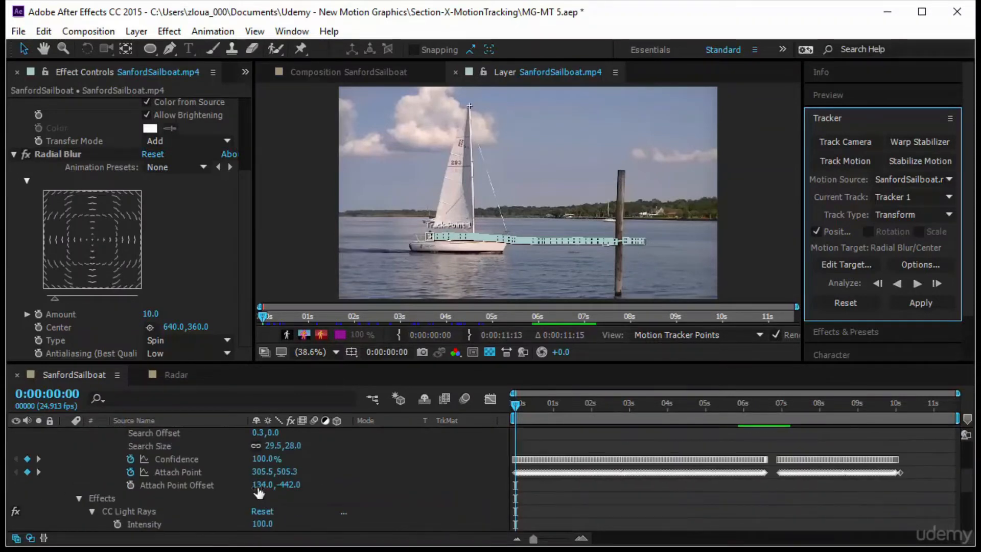
pyautogui.click(260, 487)
pyautogui.write('0')
pyautogui.press('Tab')
pyautogui.write('0')
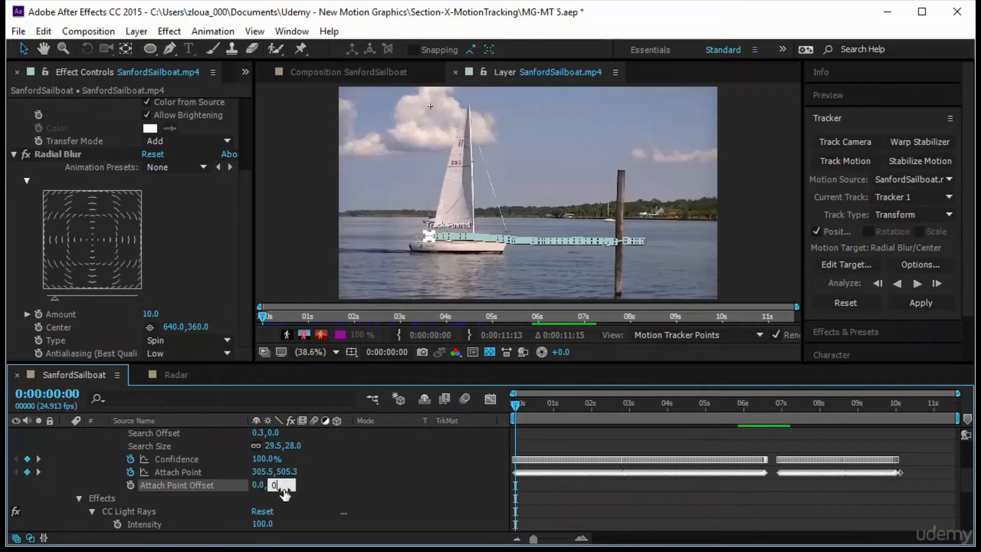
pyautogui.press('Return')
pyautogui.scroll(3, 462, 489)
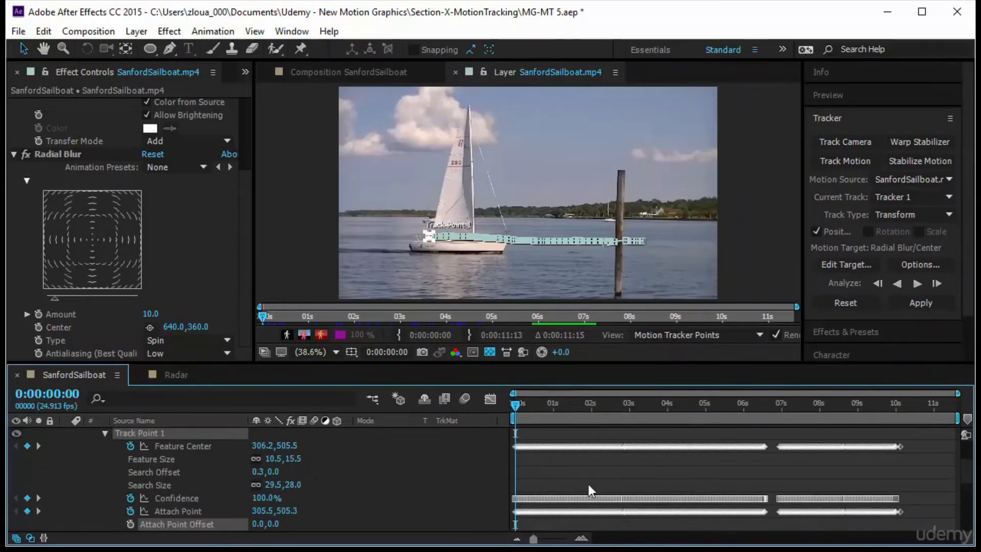
pyautogui.click(915, 302)
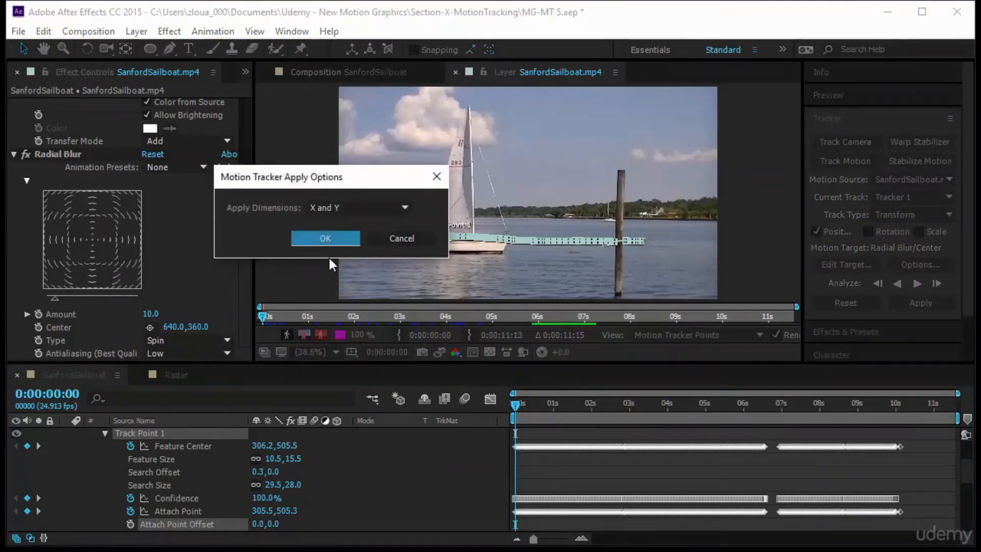
pyautogui.click(333, 237)
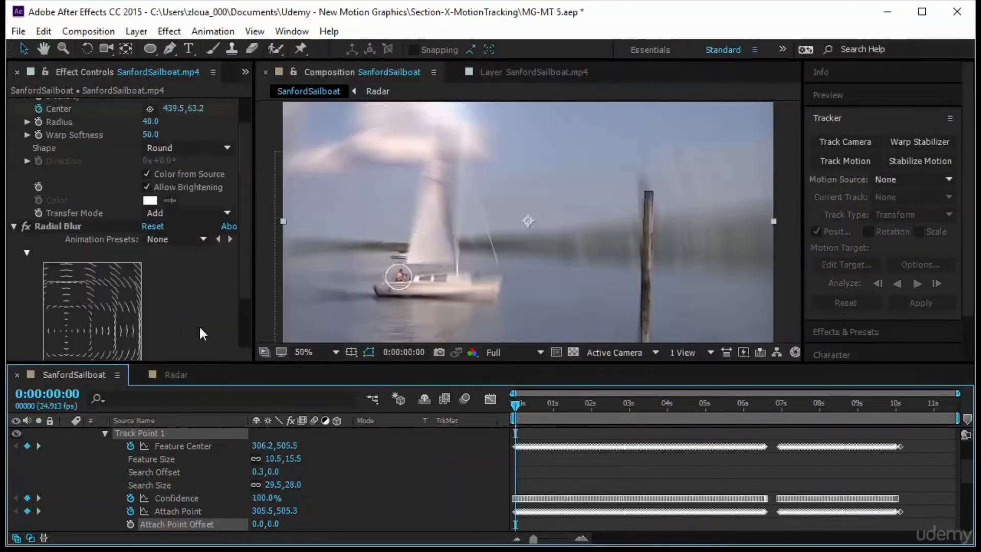
# Step: Preview the SanfordSailboat composition from the first frame to check the tracked Radial Blur
pyautogui.scroll(2, 124, 233)
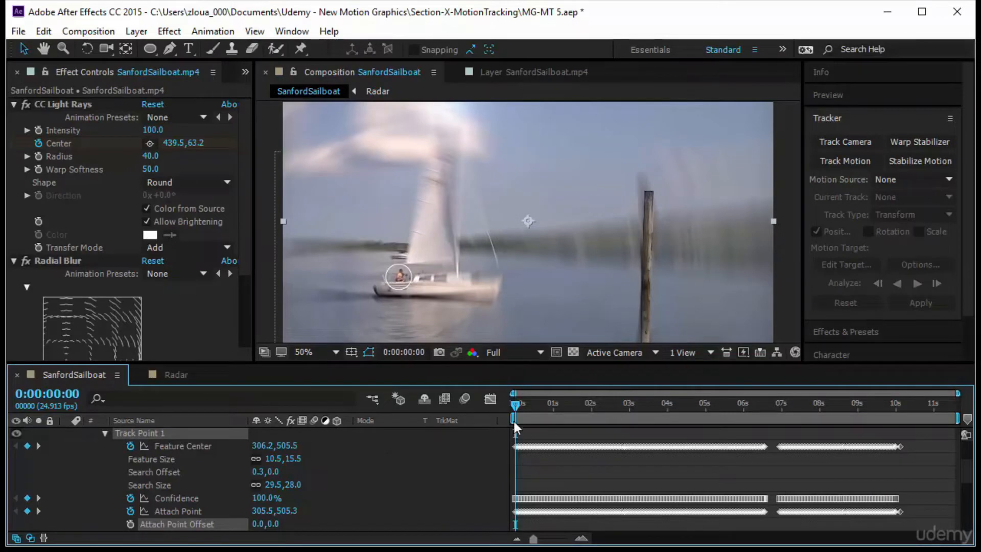
pyautogui.moveTo(513, 409); pyautogui.dragTo(549, 409)
pyautogui.press('Home')
pyautogui.click(888, 96)
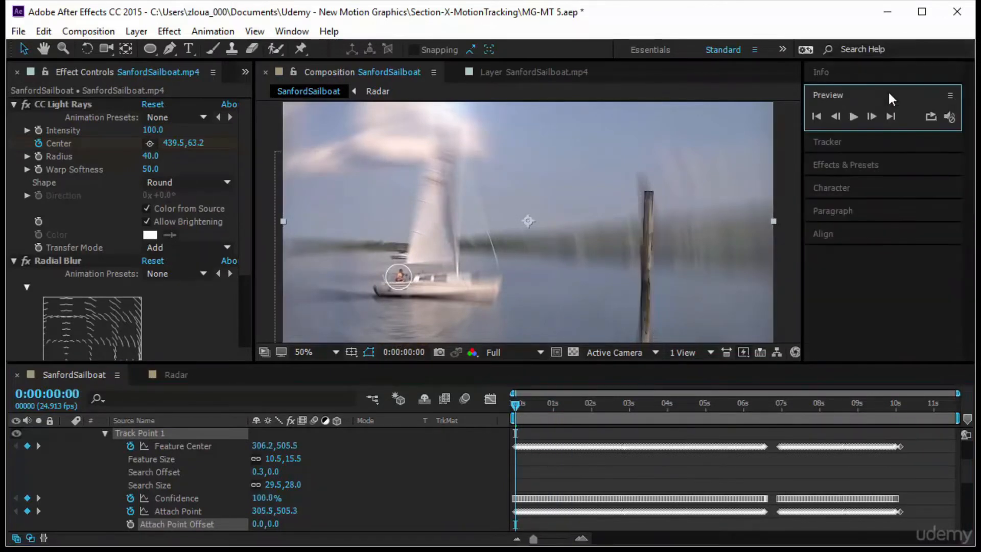
pyautogui.click(853, 117)
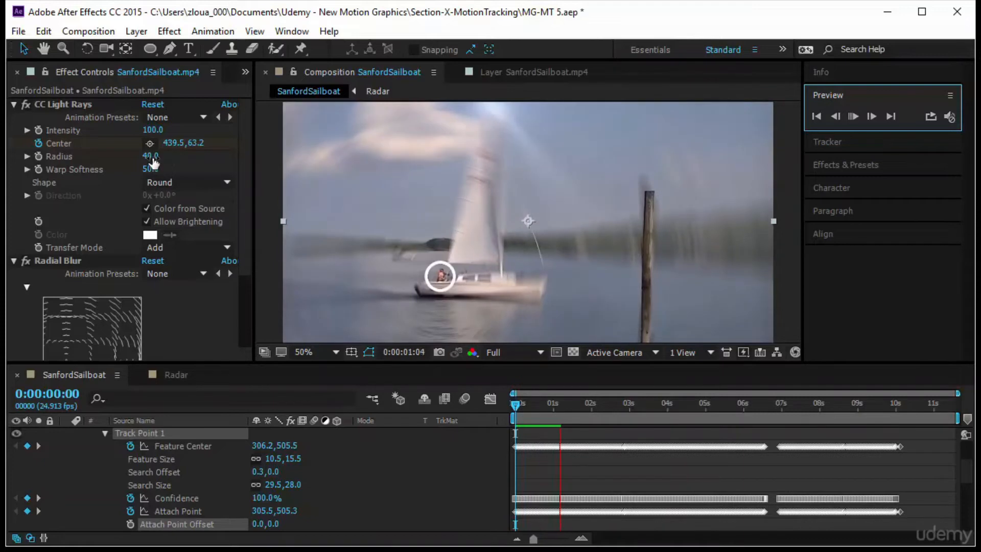
# Step: Set Radial Blur's Amount to 4 on the sailboat layer
pyautogui.scroll(-4, 152, 297)
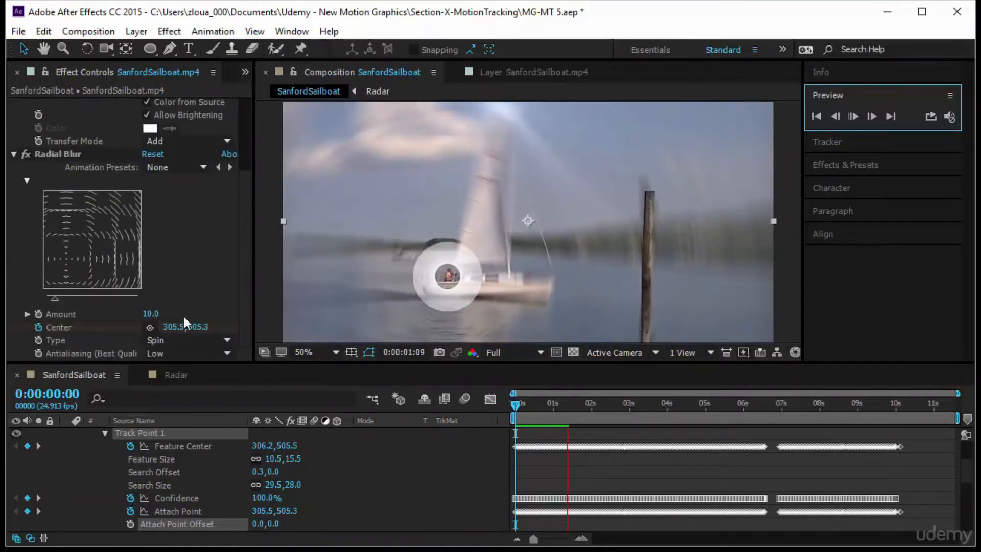
pyautogui.click(151, 314)
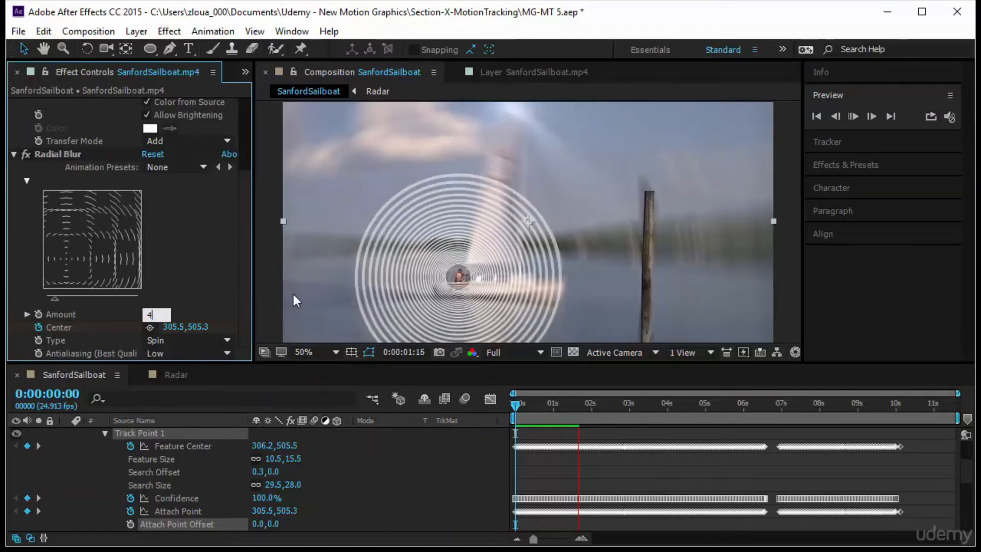
pyautogui.write('4')
pyautogui.press('Return')
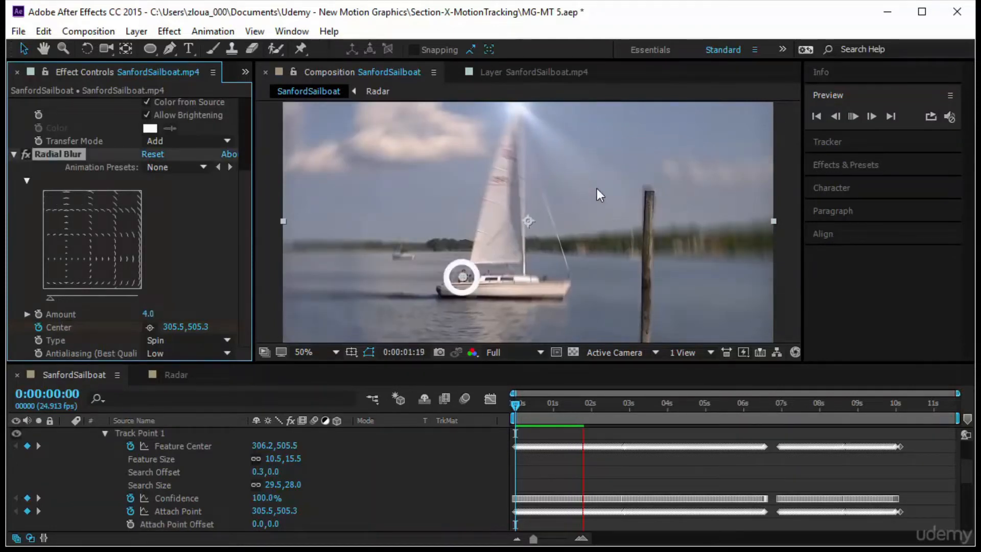
# Step: Set Radial Blur's Amount to 2 and preview the composition from the start with the whole frame in view
pyautogui.click(313, 353)
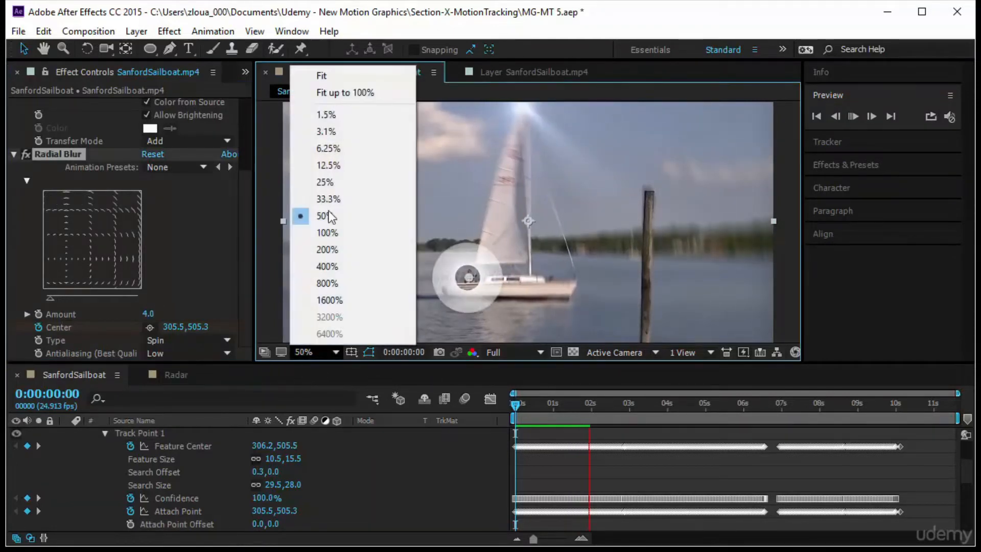
pyautogui.click(342, 96)
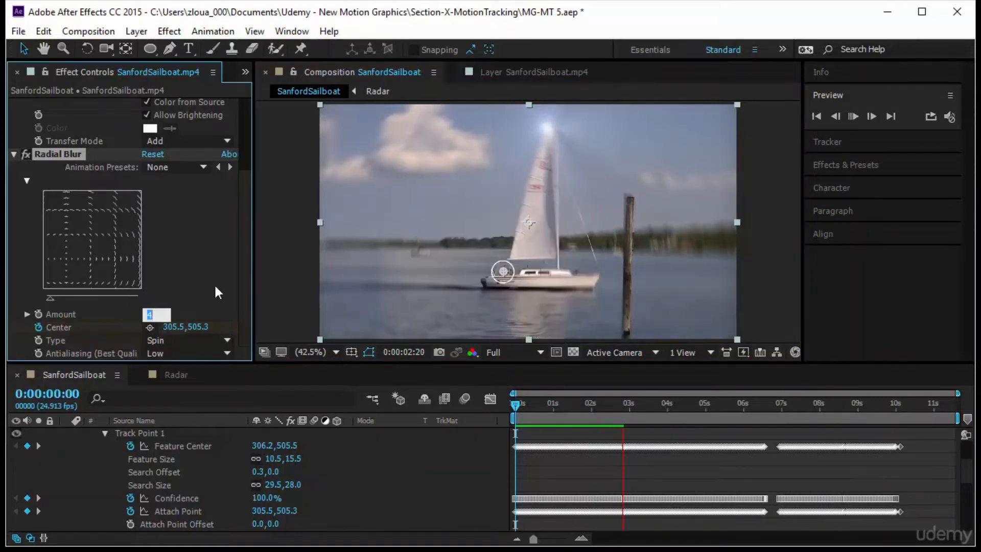
pyautogui.write('2')
pyautogui.press('Return')
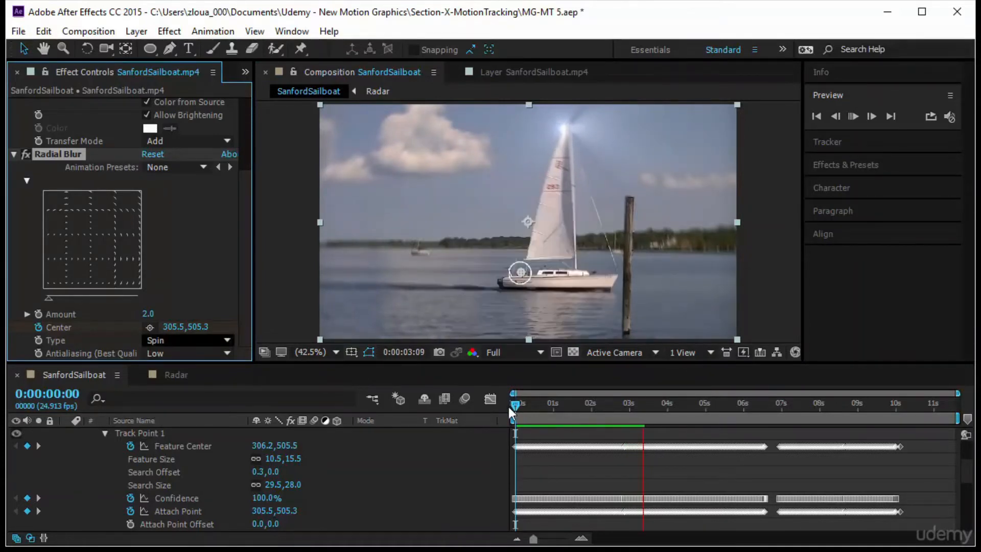
pyautogui.moveTo(514, 405); pyautogui.dragTo(486, 463)
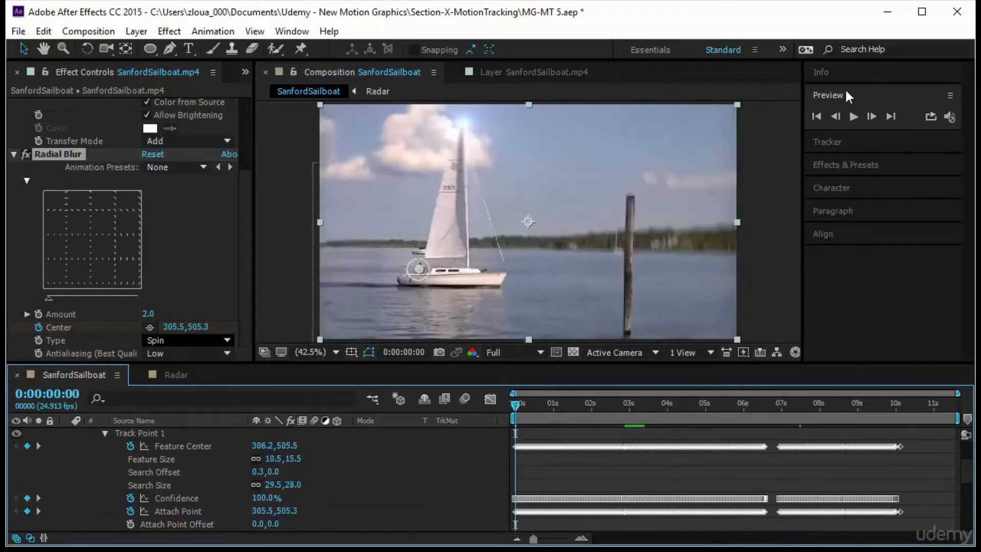
pyautogui.click(856, 114)
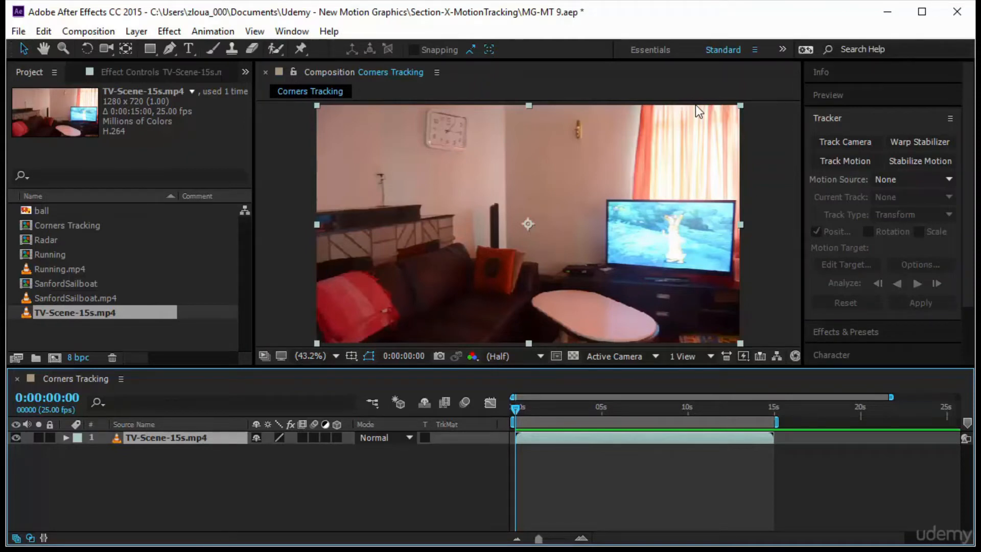
# Step: Play and scrub through the TV-Scene-15s.mp4 footage in Corners Tracking, and review the preview resolution and fast preview options
pyautogui.click(861, 95)
pyautogui.click(853, 116)
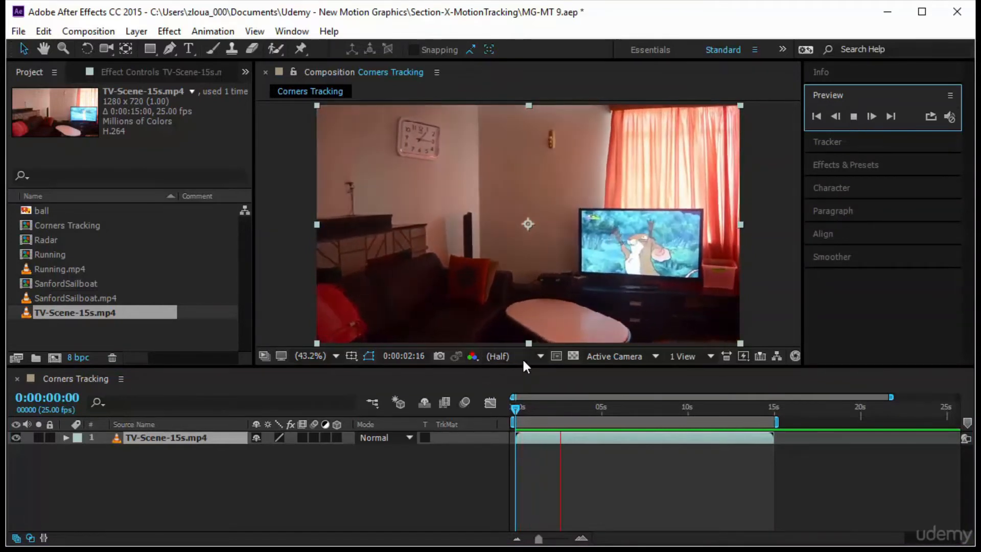
pyautogui.click(501, 355)
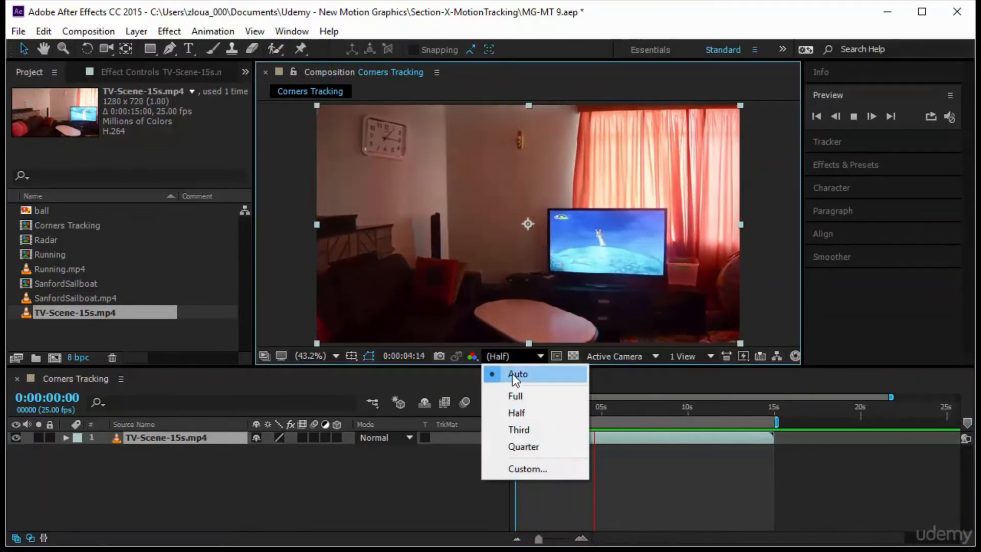
pyautogui.click(509, 357)
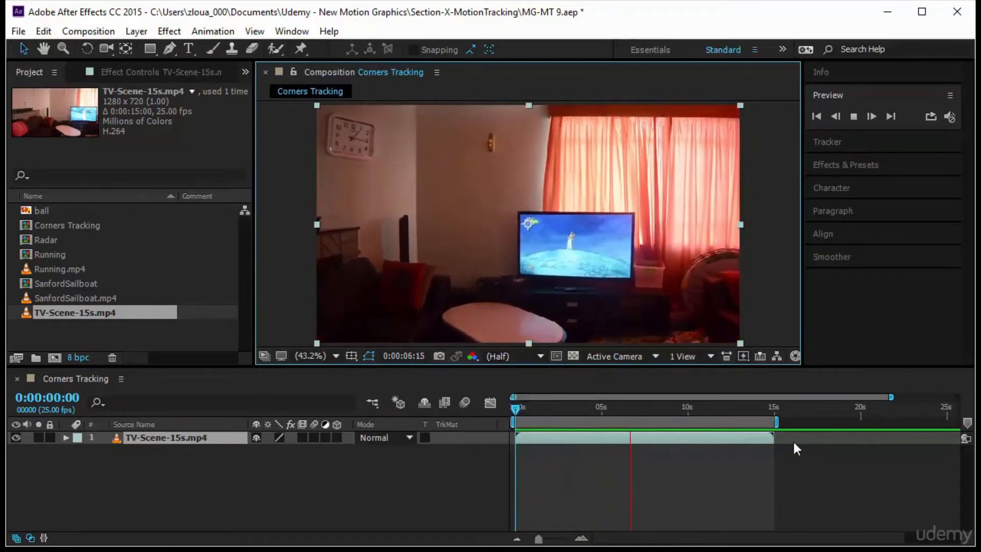
pyautogui.click(744, 358)
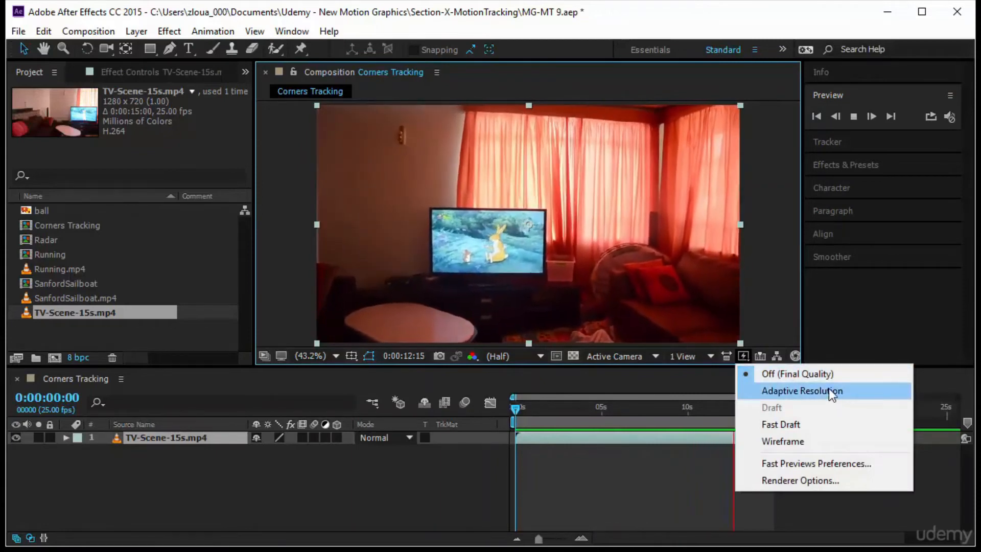
pyautogui.click(798, 373)
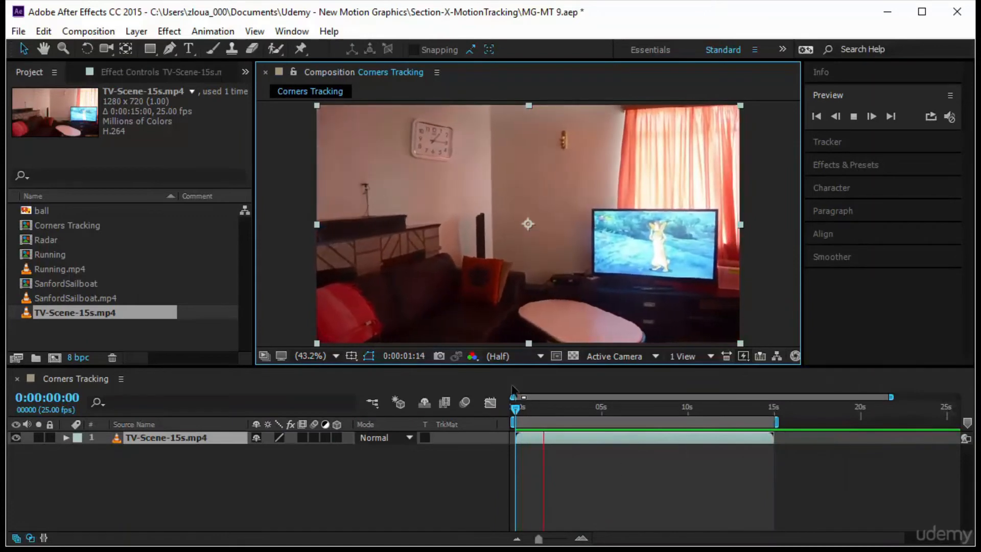
pyautogui.click(503, 357)
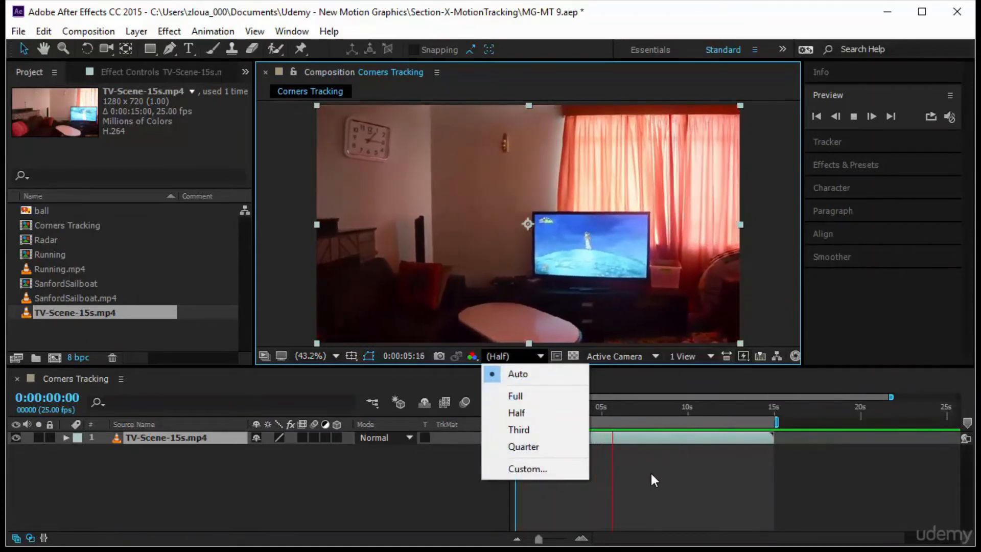
pyautogui.click(568, 462)
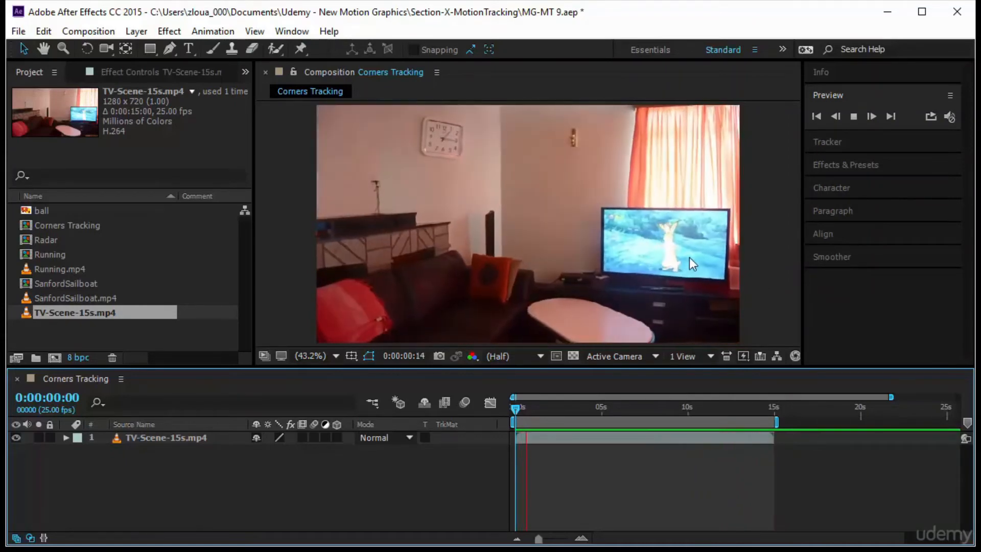
pyautogui.click(520, 408)
pyautogui.moveTo(527, 409); pyautogui.dragTo(604, 423)
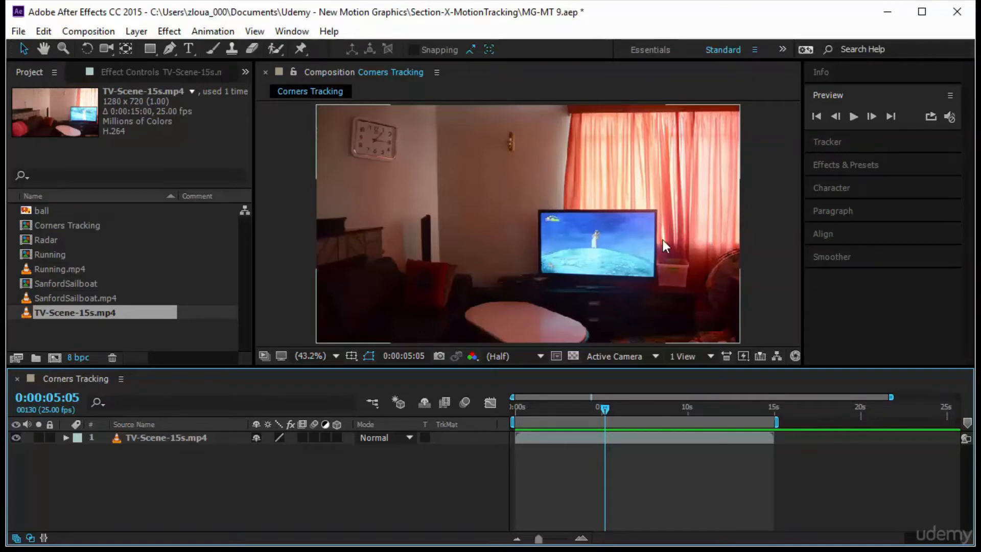
# Step: Start motion tracking on the TV-Scene-15s.mp4 layer with the track type Perspective corner pin
pyautogui.click(827, 140)
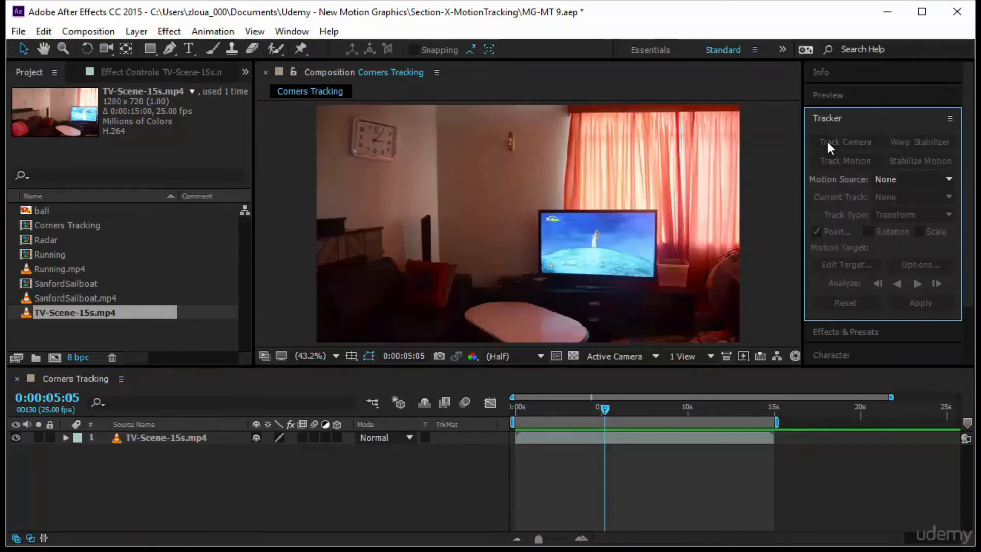
pyautogui.click(502, 289)
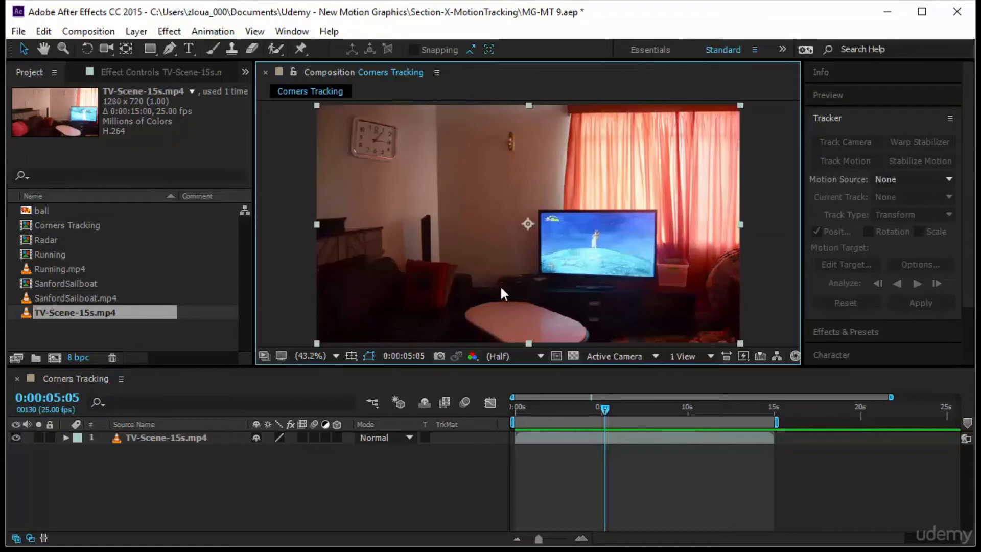
pyautogui.click(861, 161)
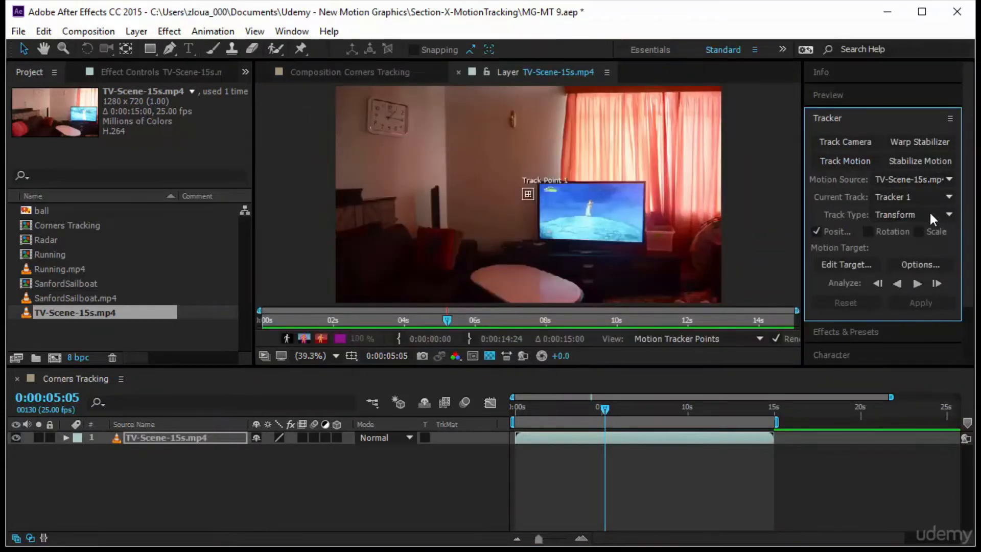
pyautogui.click(912, 216)
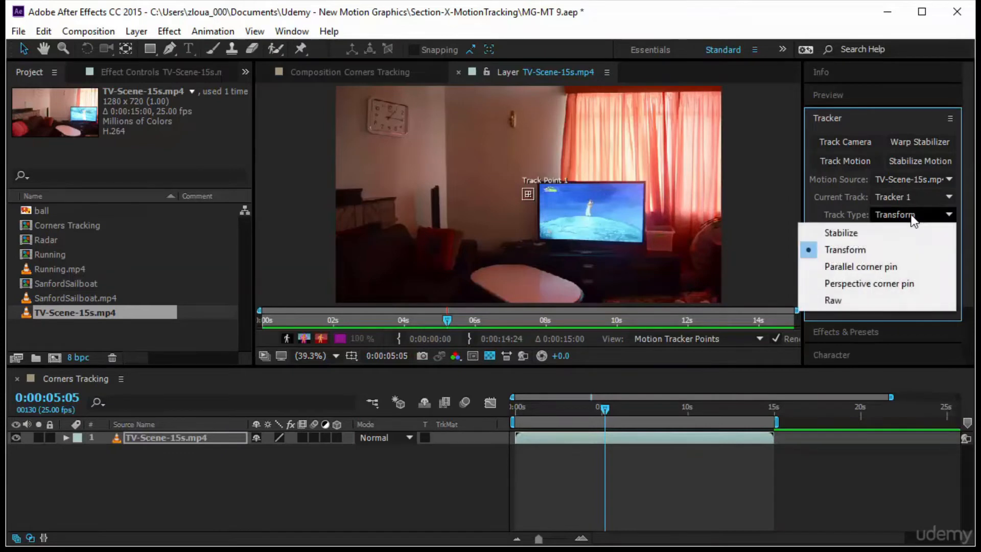
pyautogui.click(889, 287)
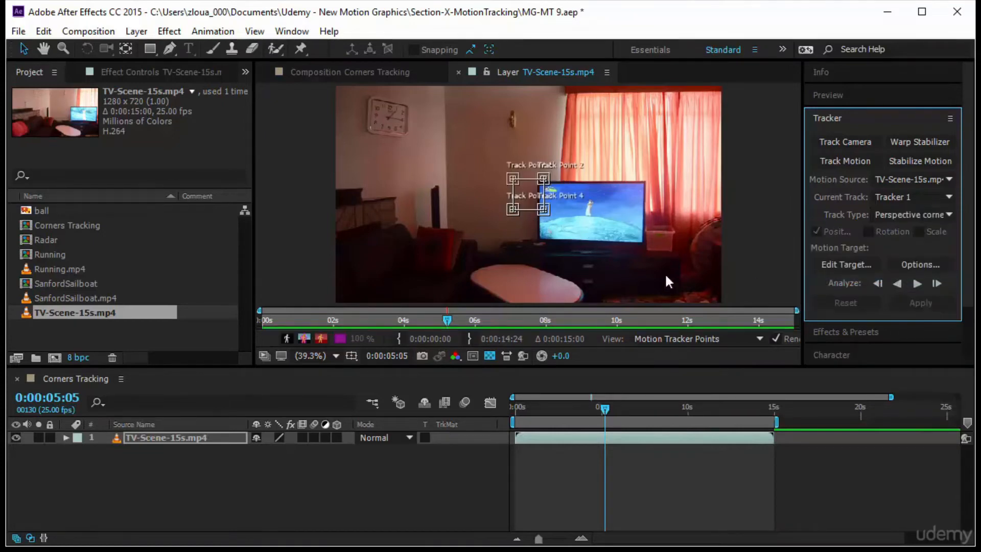
# Step: At the first frame, place Track Point 4 on the TV screen's lower-right corner and Track Point 3 on its lower-left corner
pyautogui.click(605, 414)
pyautogui.press('Home')
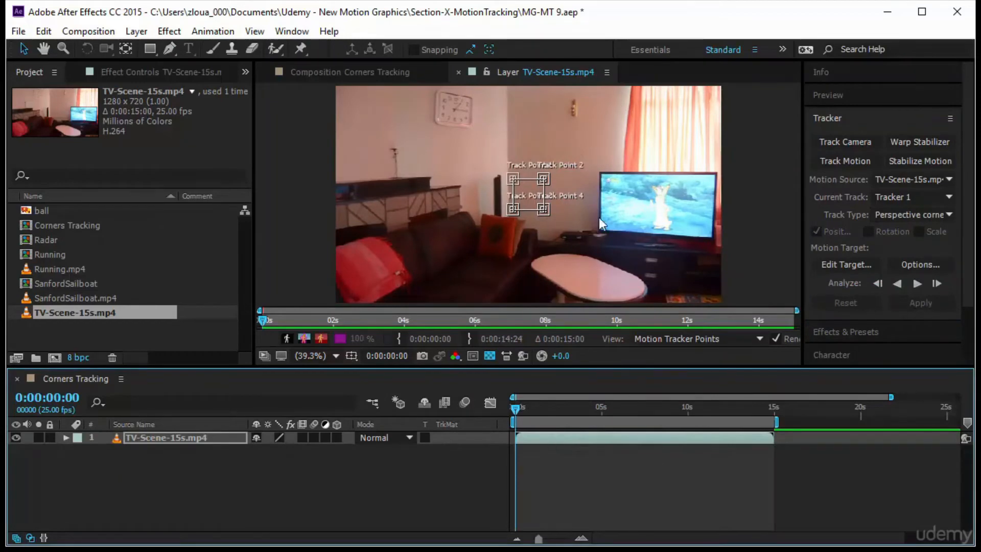
pyautogui.scroll(3, 603, 212)
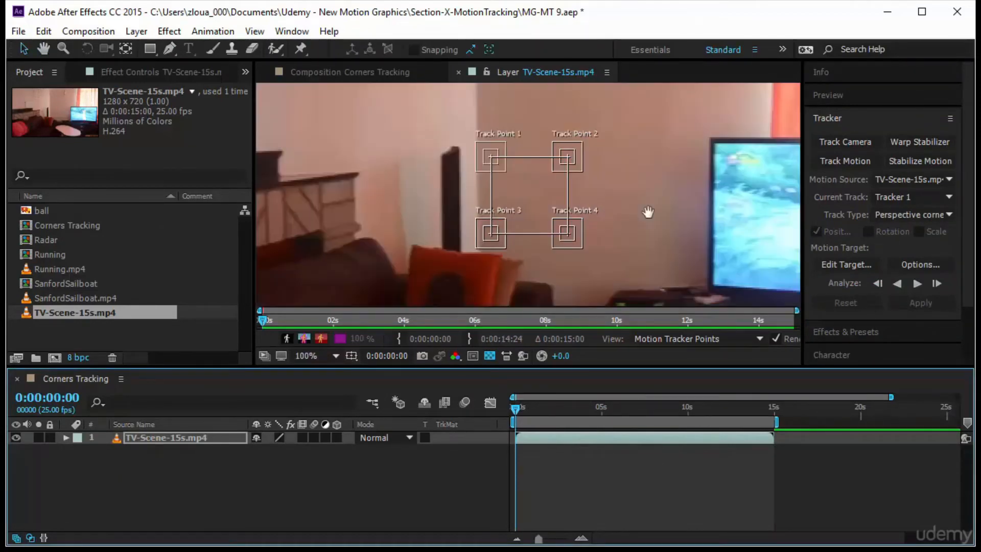
pyautogui.moveTo(649, 213); pyautogui.dragTo(434, 190)
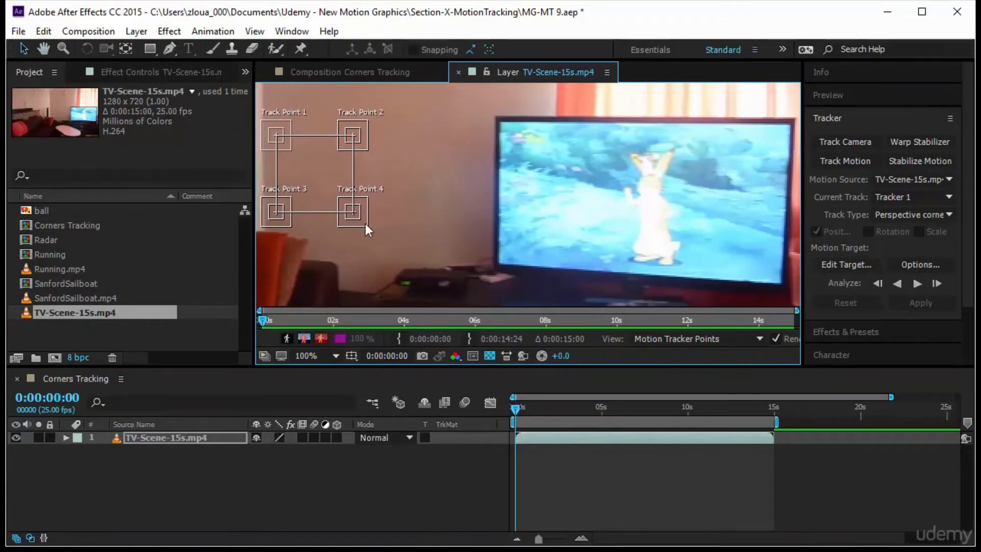
pyautogui.moveTo(364, 222); pyautogui.dragTo(791, 254)
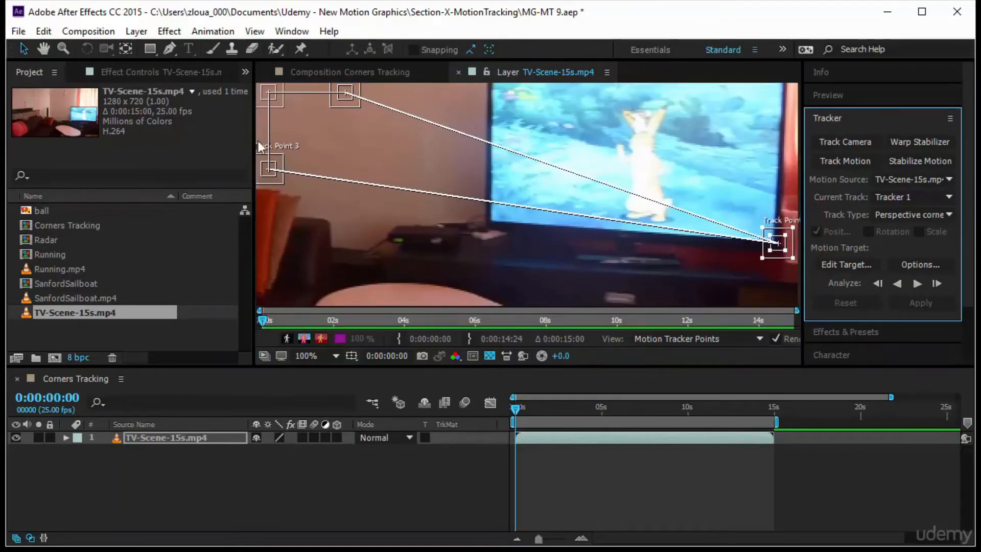
pyautogui.moveTo(275, 183); pyautogui.dragTo(489, 221)
pyautogui.press('pagedown')
pyautogui.press('space')
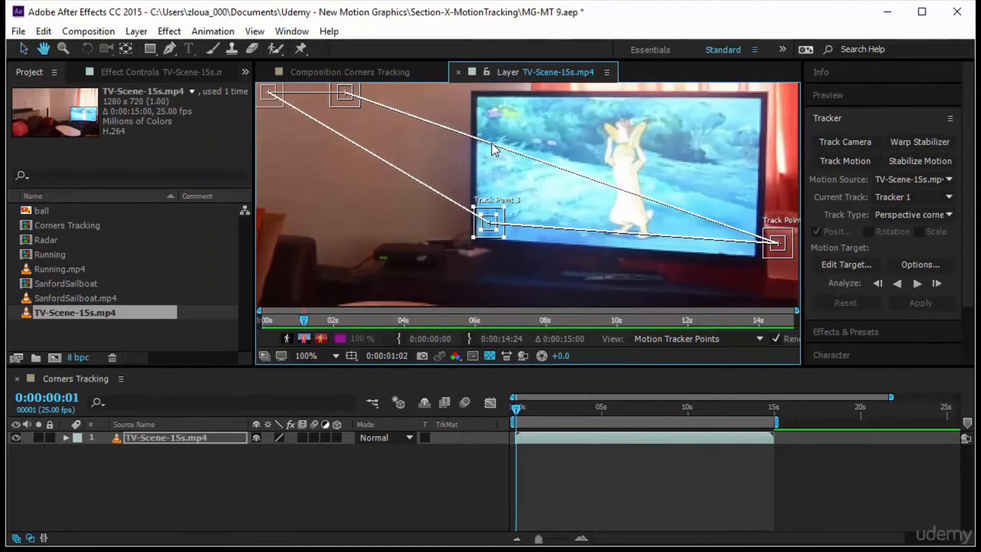
pyautogui.moveTo(535, 409); pyautogui.dragTo(498, 419)
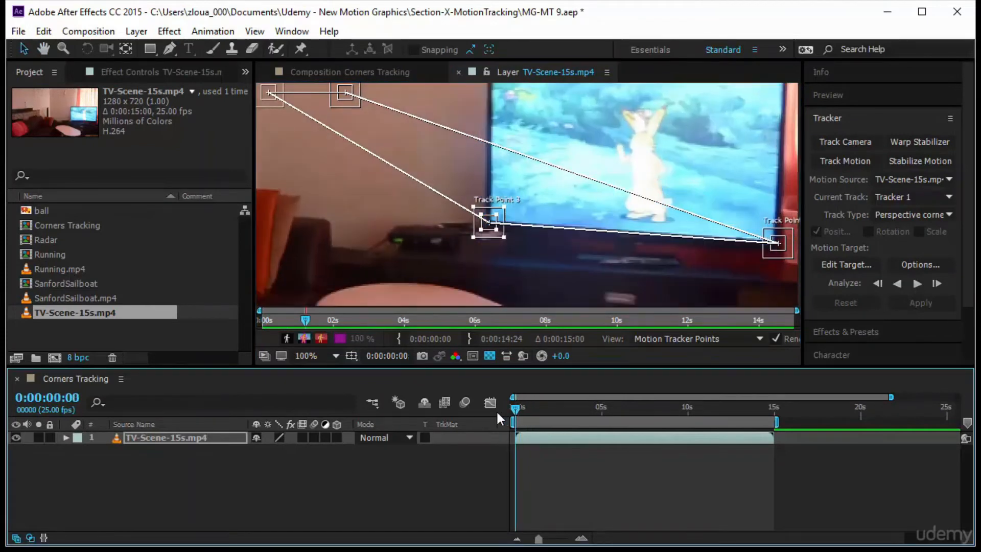
# Step: Place Track Point 2 on the TV screen's upper-right corner and Track Point 1 on its upper-left corner
pyautogui.press('space')
pyautogui.moveTo(494, 149); pyautogui.dragTo(495, 197)
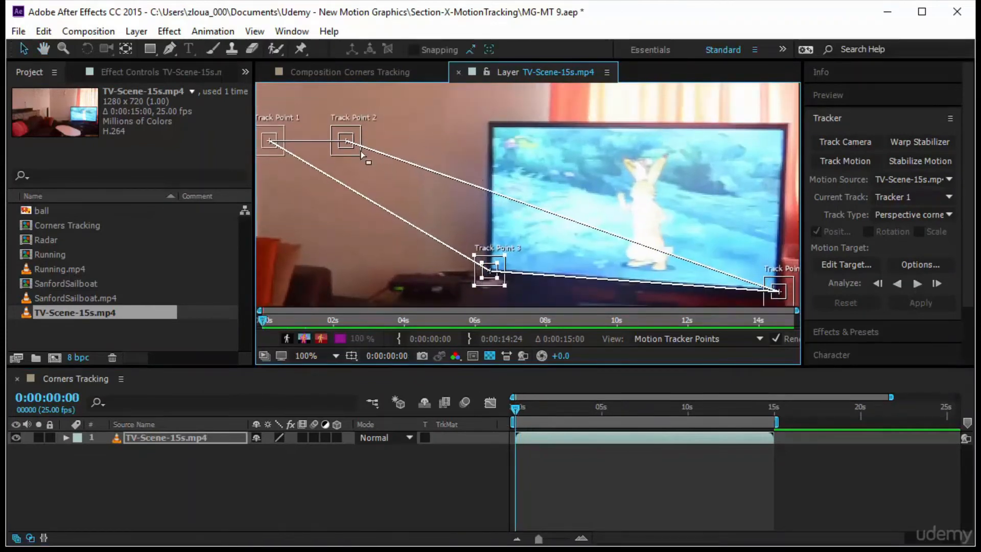
pyautogui.moveTo(495, 151); pyautogui.dragTo(796, 141)
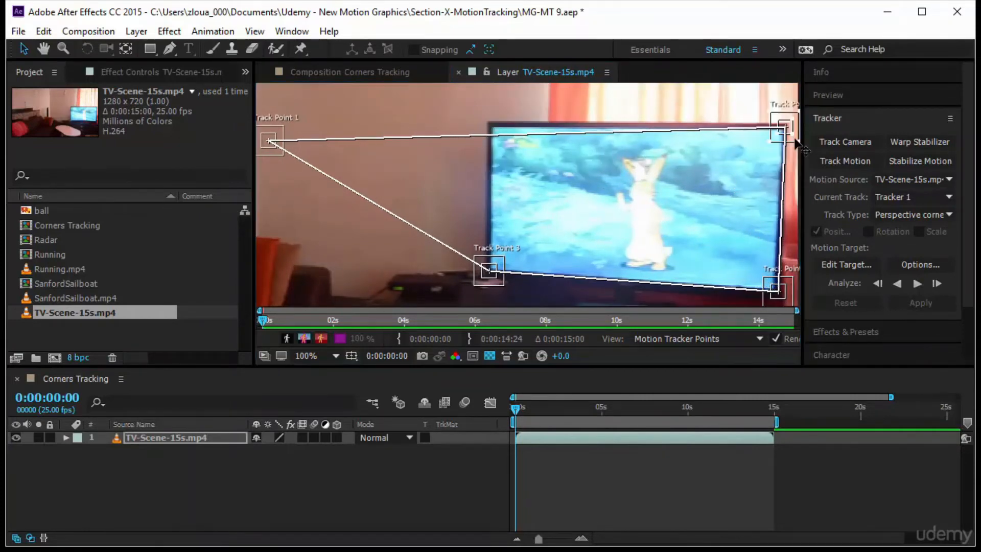
pyautogui.click(281, 133)
pyautogui.moveTo(281, 133); pyautogui.dragTo(510, 139)
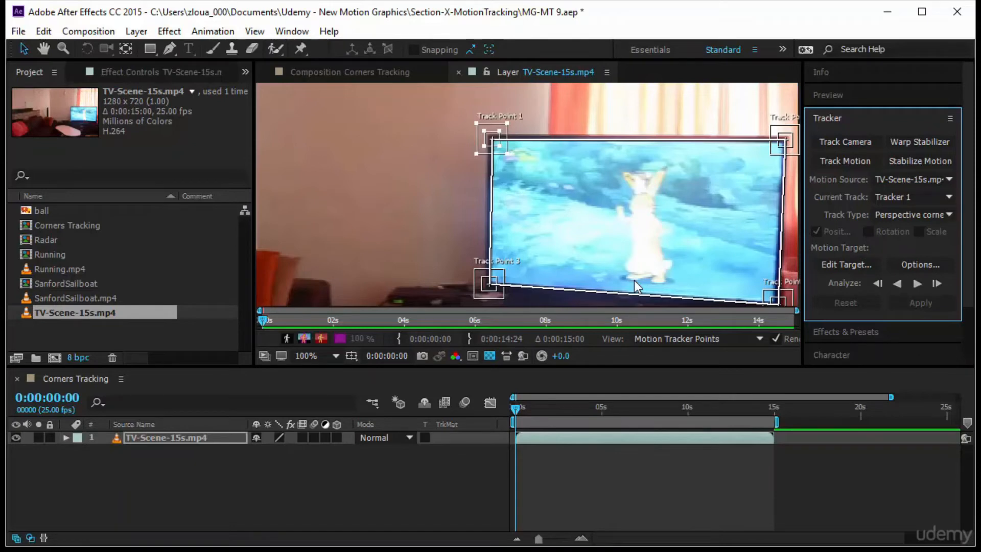
pyautogui.click(318, 354)
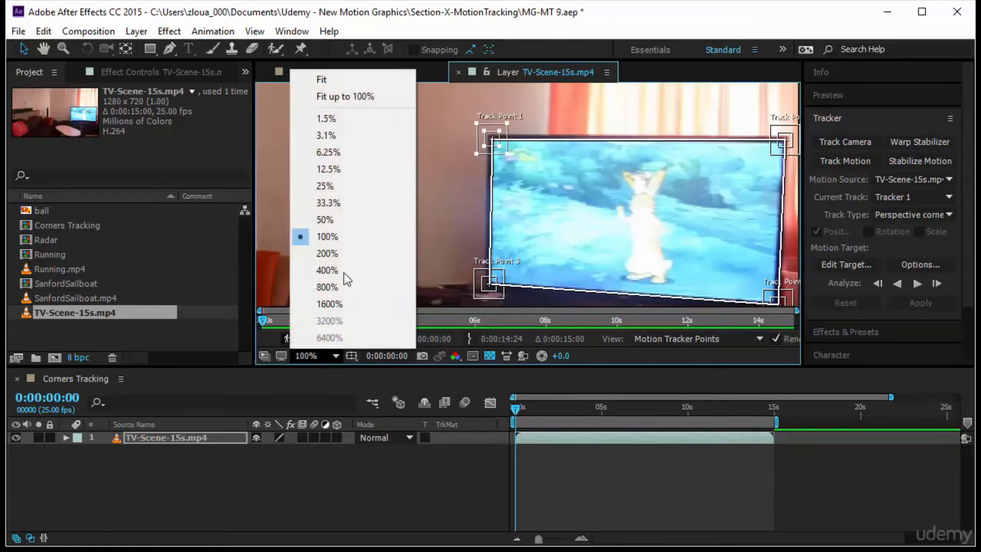
pyautogui.click(353, 96)
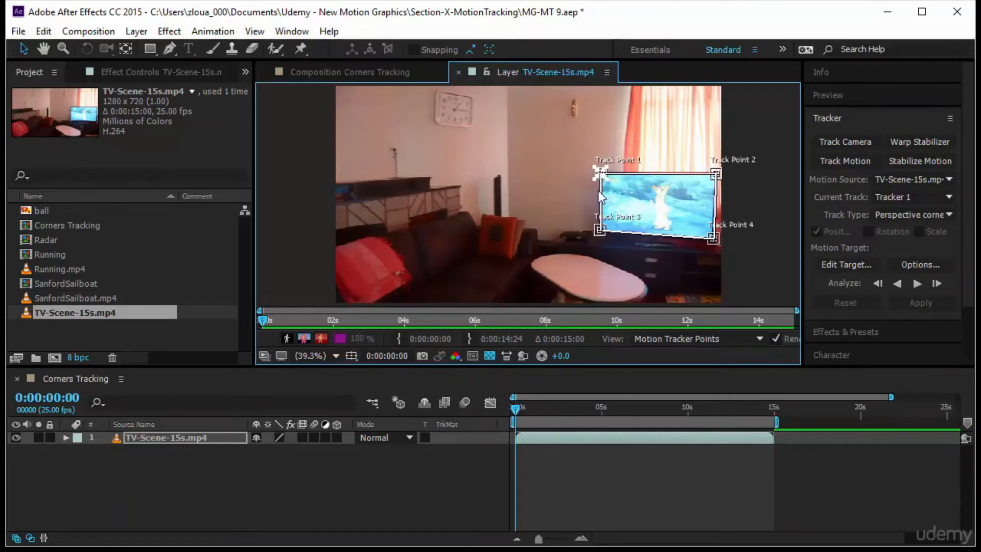
# Step: Analyze the four corner track points forward through the whole TV-Scene-15s.mp4 clip
pyautogui.click(918, 284)
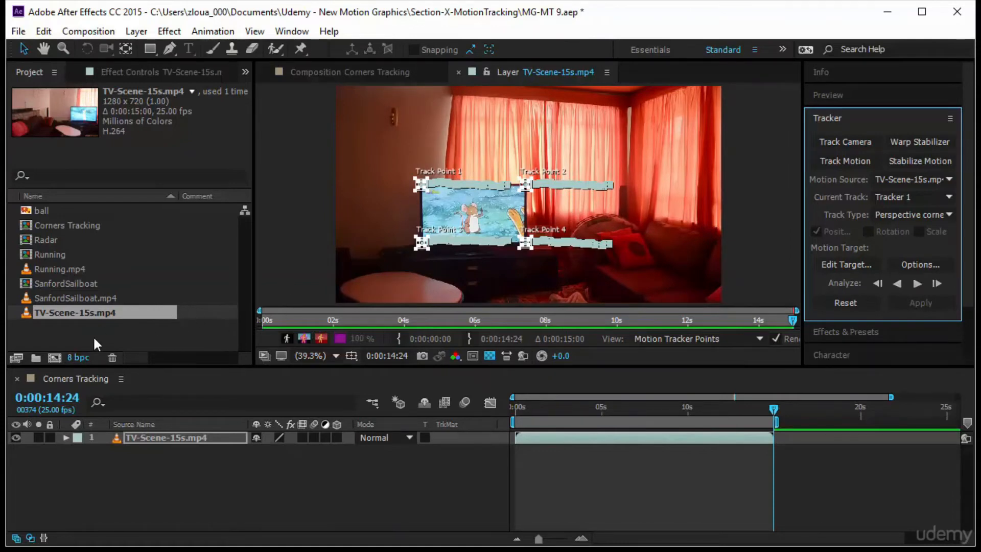
# Step: Import Virgin.mp4 from the Movie Clips folder as footage and add it to Corners Tracking below the TV-Scene-15s.mp4 layer
pyautogui.click(96, 295)
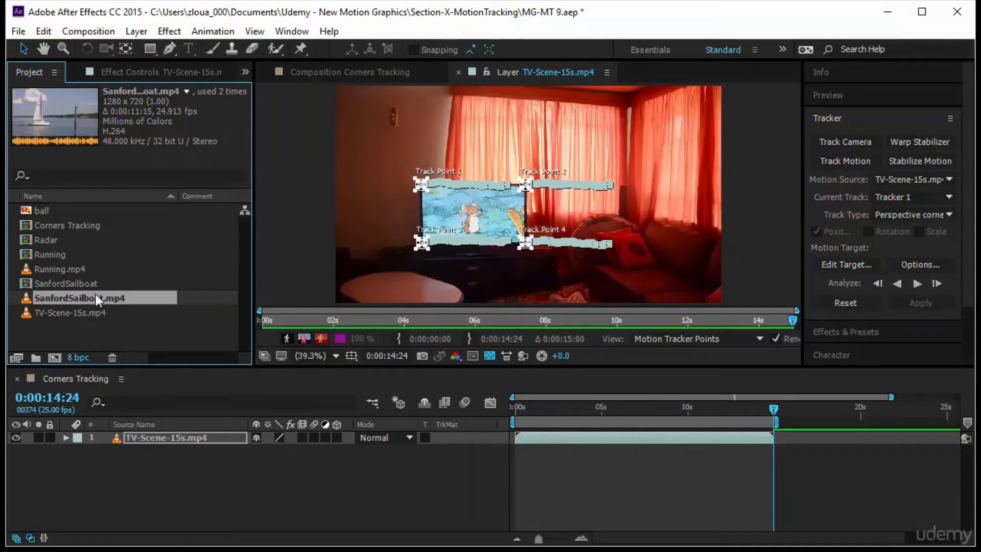
pyautogui.rightClick(82, 328)
pyautogui.moveTo(133, 406)
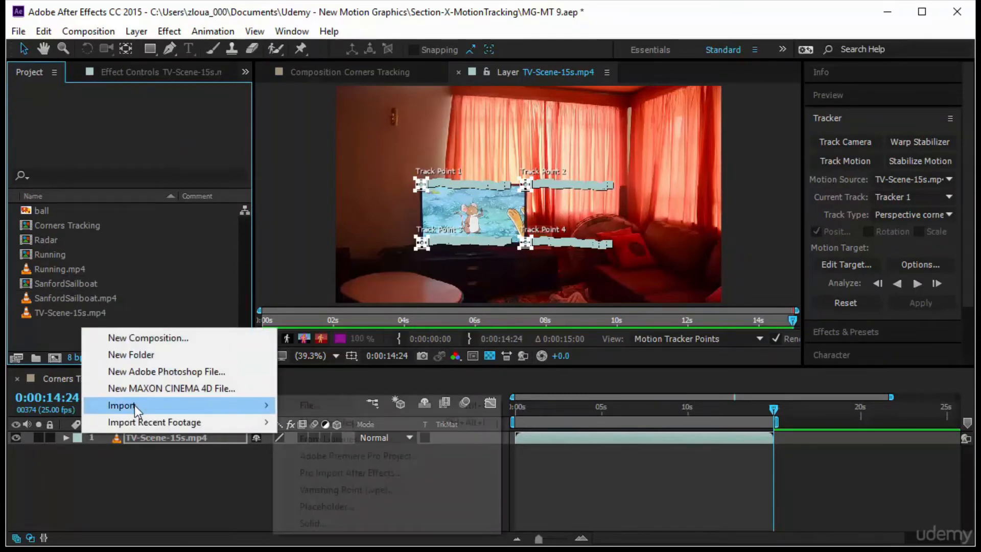
pyautogui.click(300, 406)
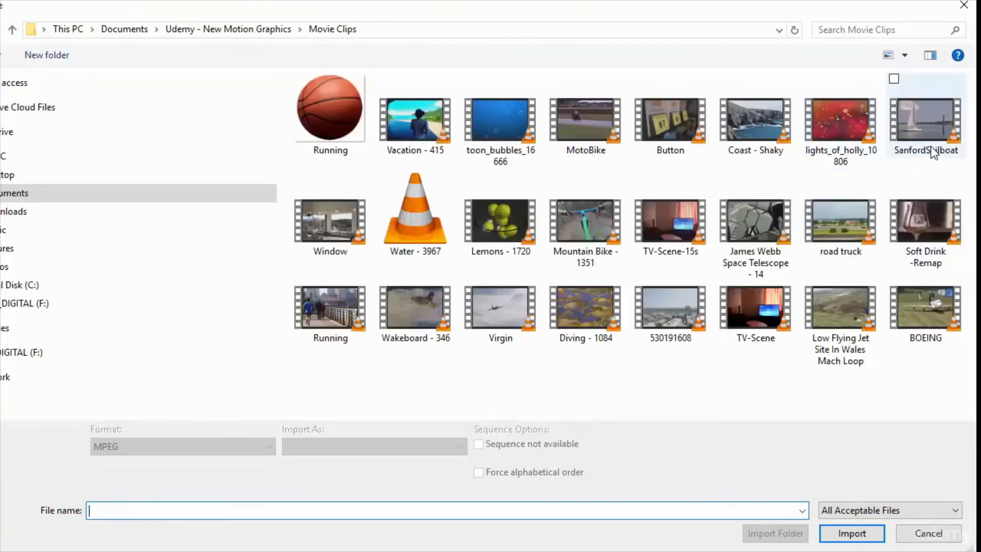
pyautogui.click(485, 315)
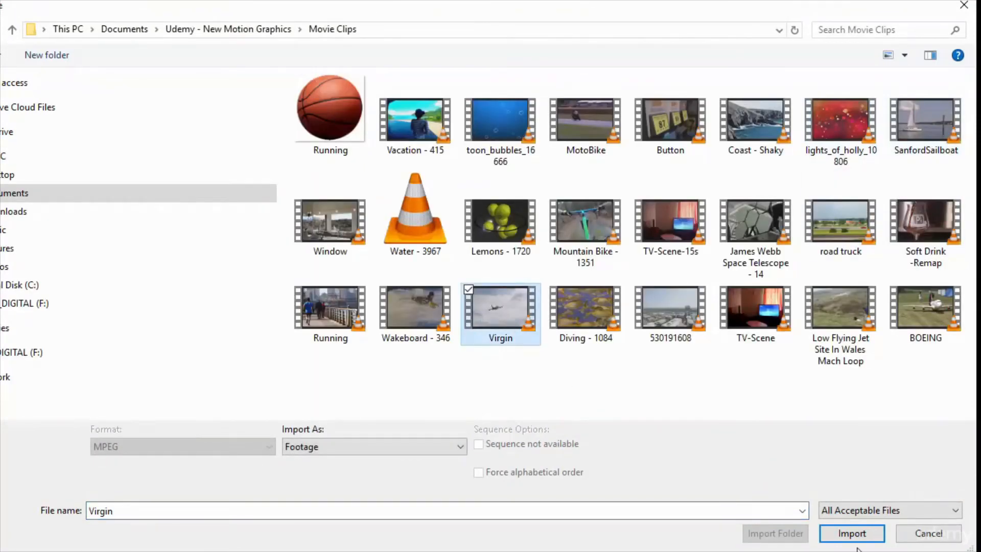
pyautogui.click(864, 531)
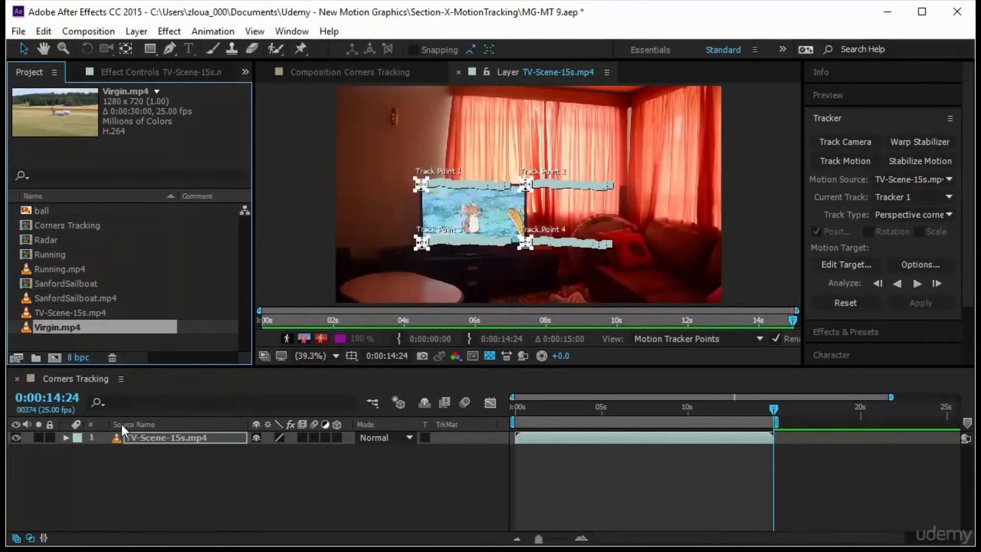
pyautogui.moveTo(104, 331); pyautogui.dragTo(134, 446)
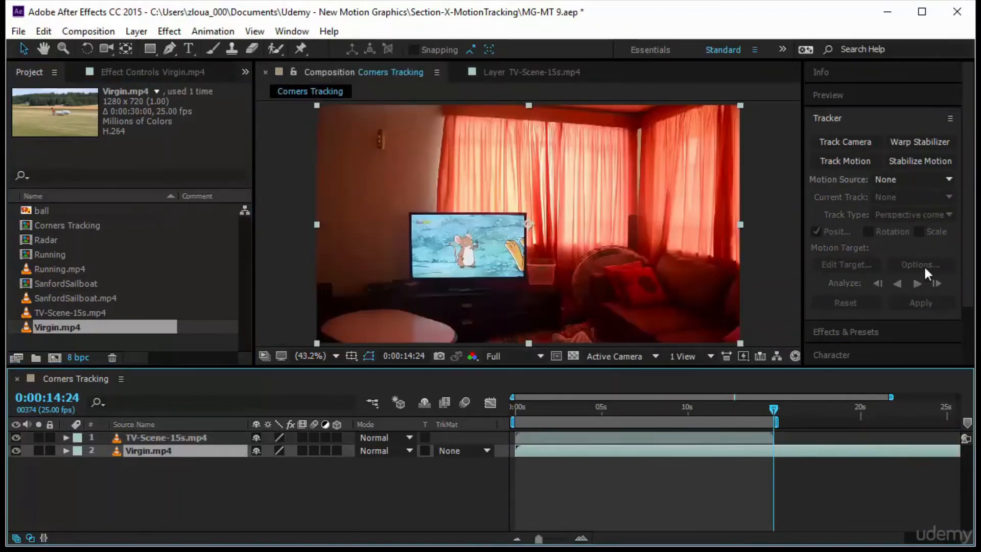
# Step: Set Virgin.mp4 as the motion target of Tracker 1 on TV-Scene-15s.mp4 and apply the perspective corner pin track
pyautogui.click(229, 438)
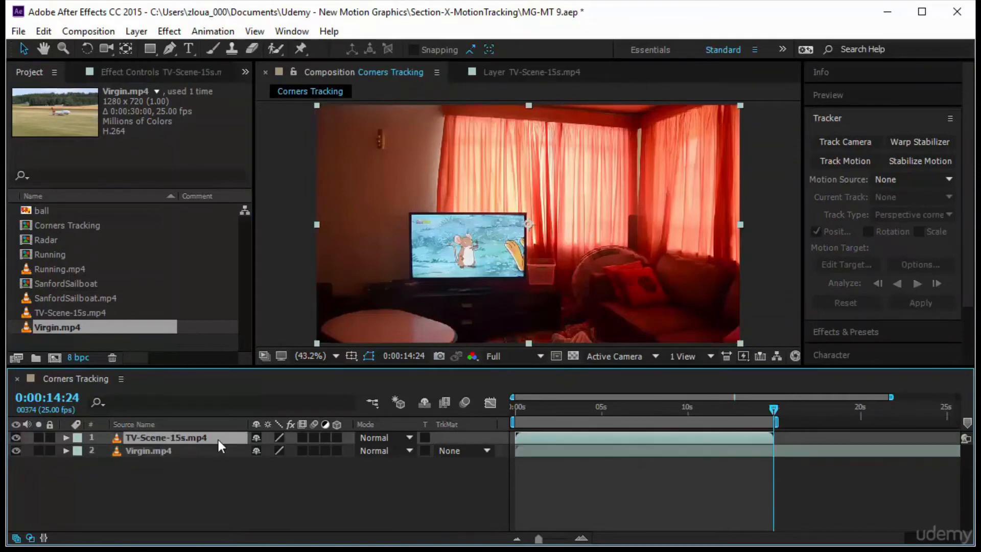
pyautogui.click(528, 69)
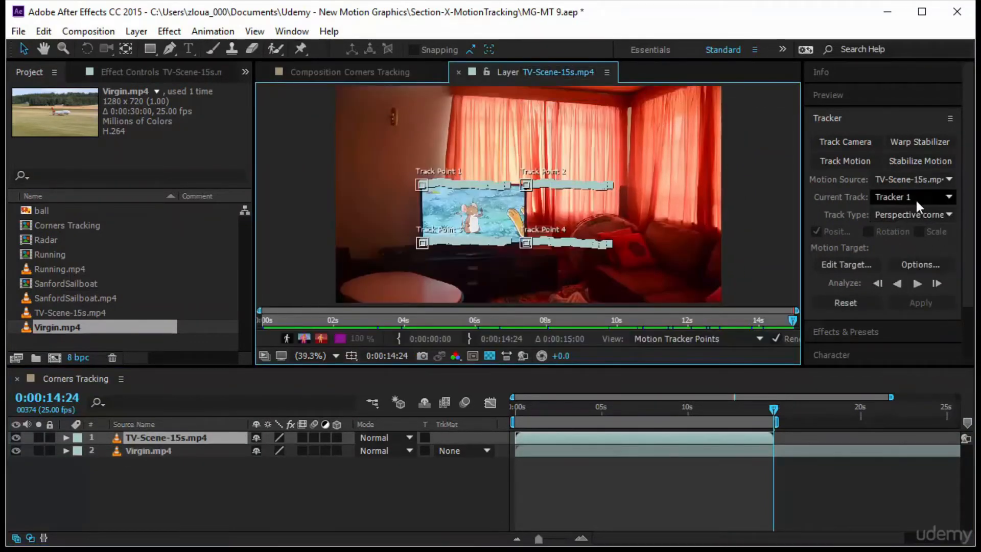
pyautogui.click(859, 262)
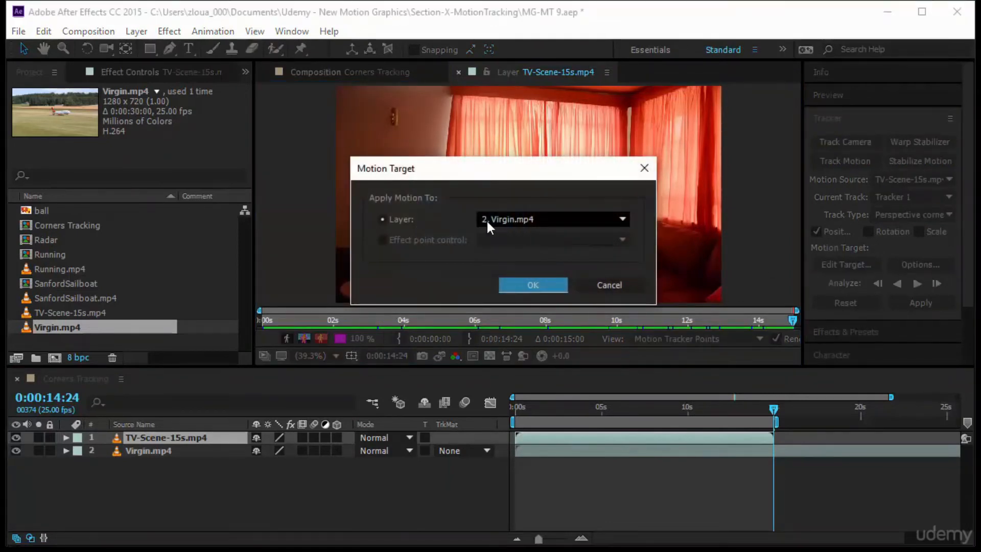
pyautogui.click(545, 284)
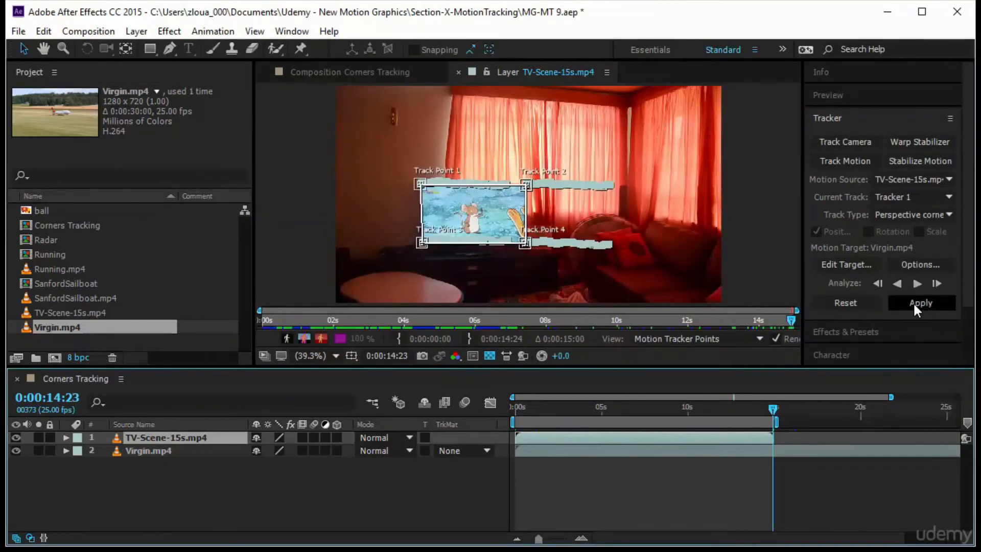
pyautogui.click(912, 302)
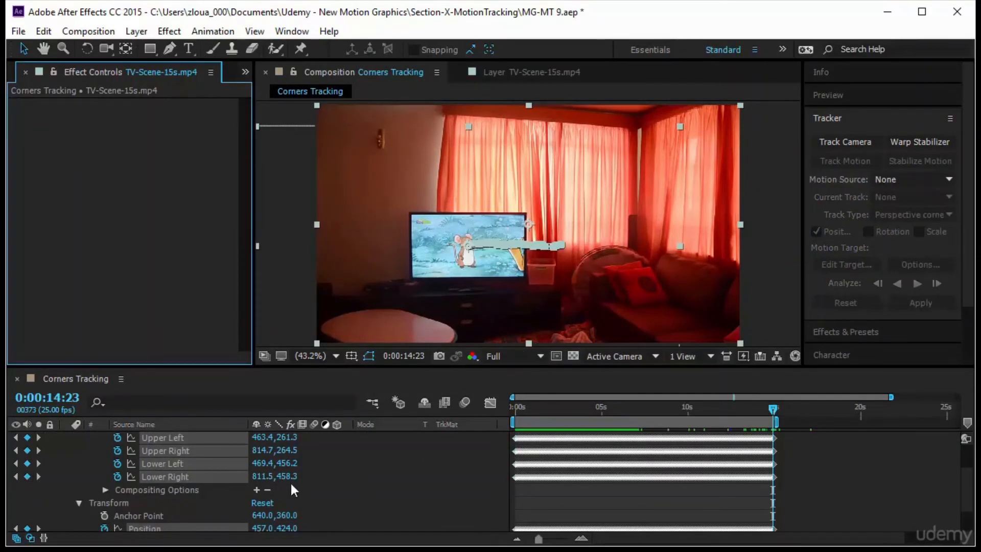
# Step: Examine the Corner Pin and Position keyframes on the Virgin.mp4 layer
pyautogui.scroll(2, 372, 480)
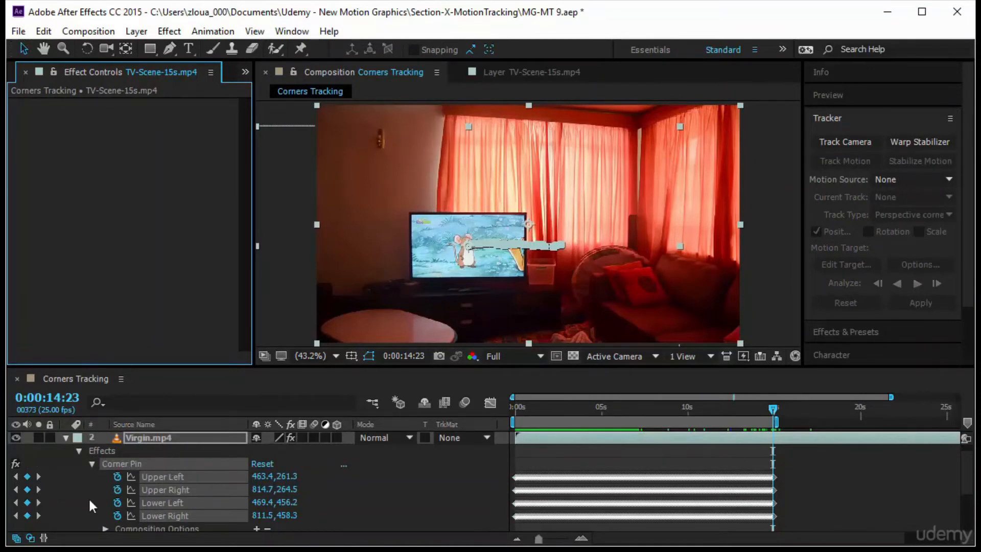
pyautogui.click(199, 453)
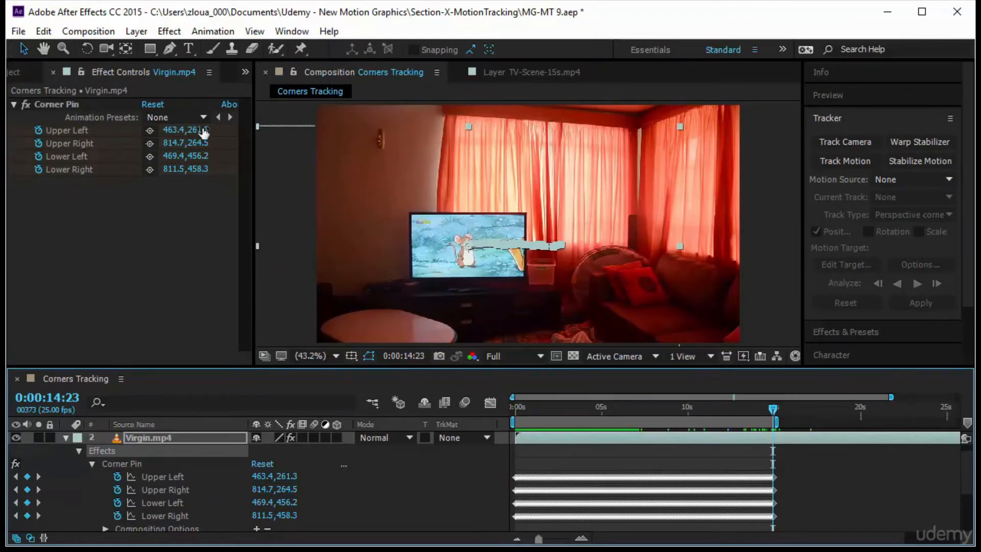
pyautogui.scroll(-3, 384, 480)
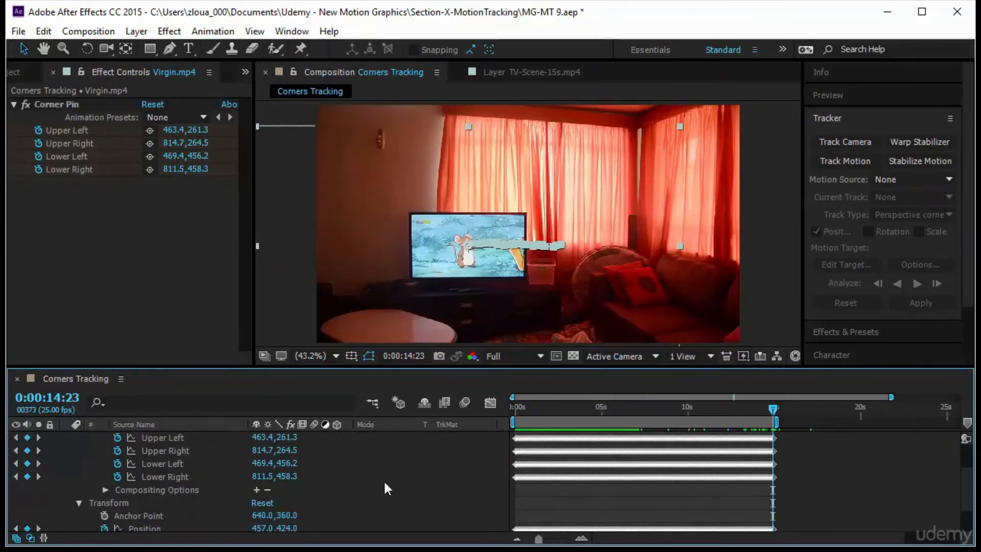
pyautogui.scroll(-3, 384, 479)
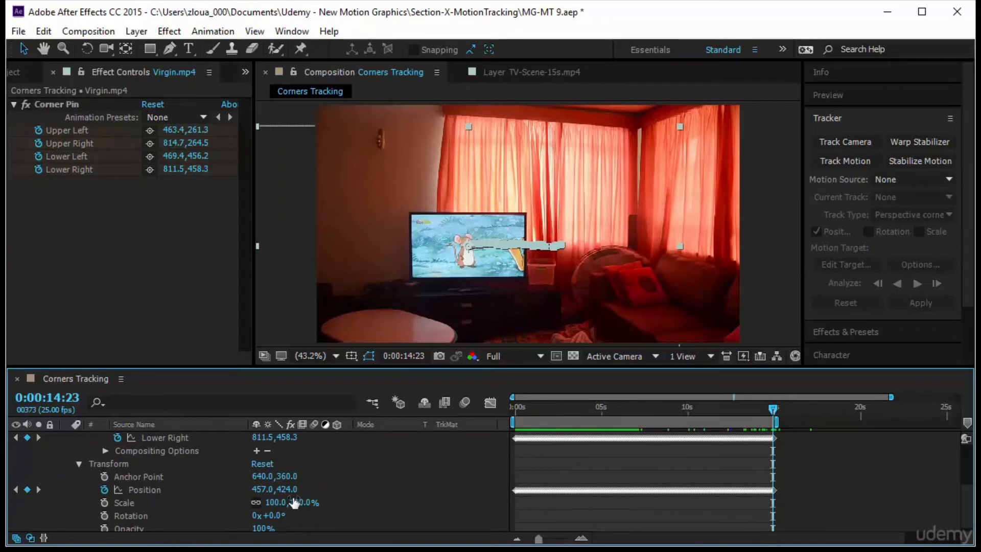
pyautogui.scroll(3, 532, 497)
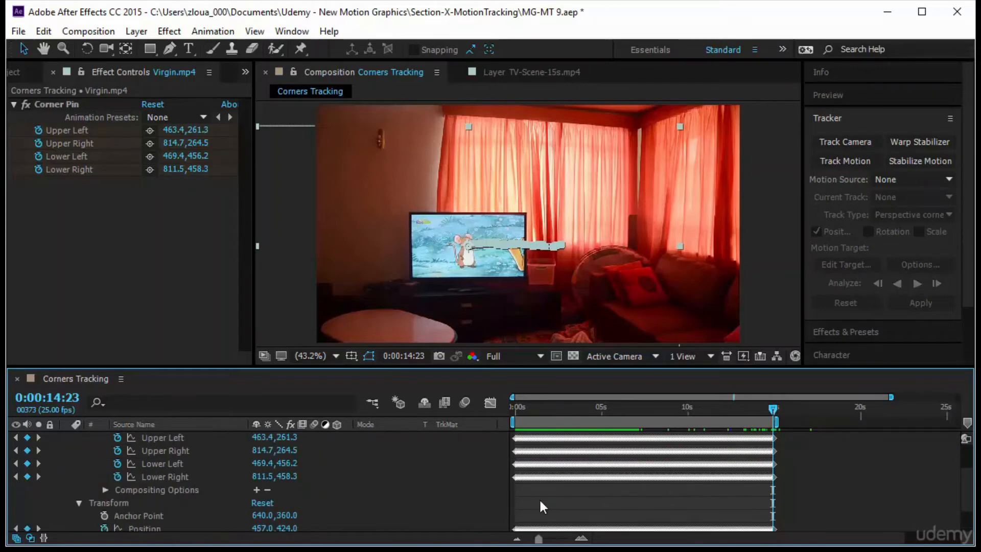
pyautogui.scroll(3, 538, 498)
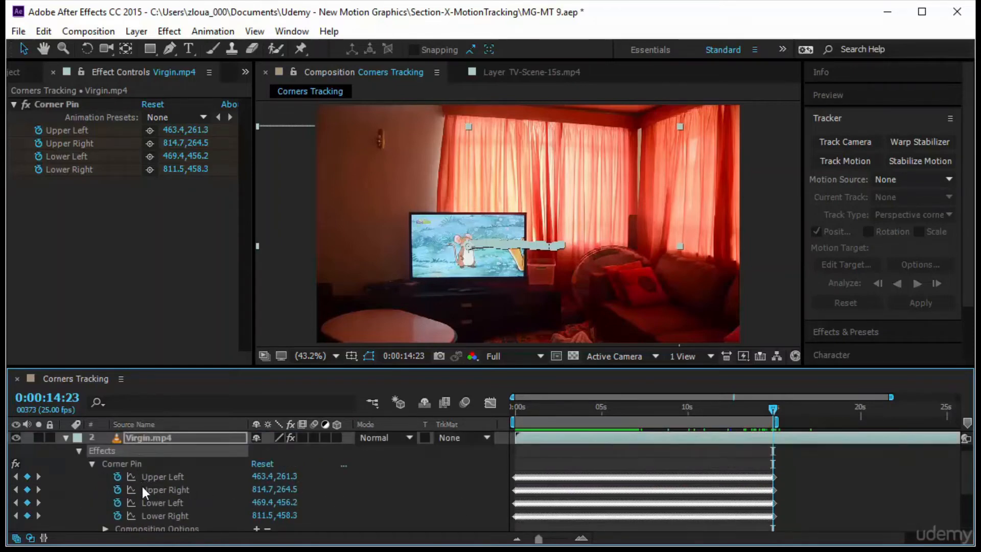
pyautogui.scroll(-3, 228, 507)
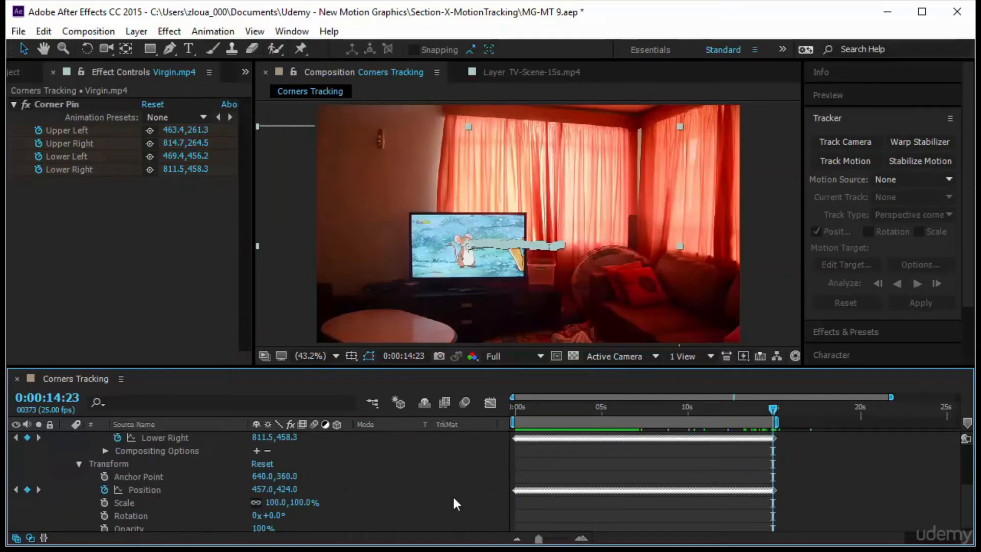
pyautogui.scroll(3, 452, 494)
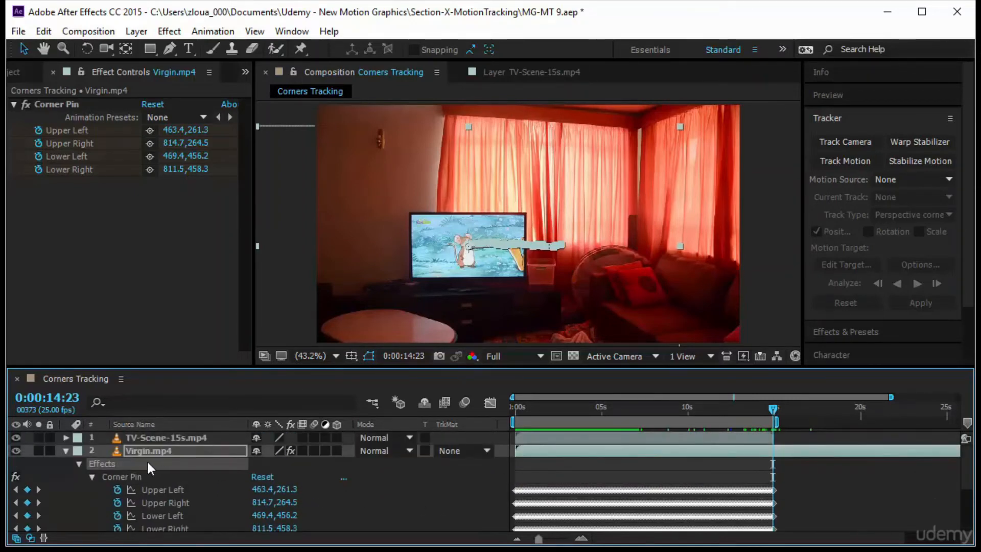
# Step: Collapse the Virgin.mp4 layer's properties and move the layer above TV-Scene-15s.mp4
pyautogui.click(64, 452)
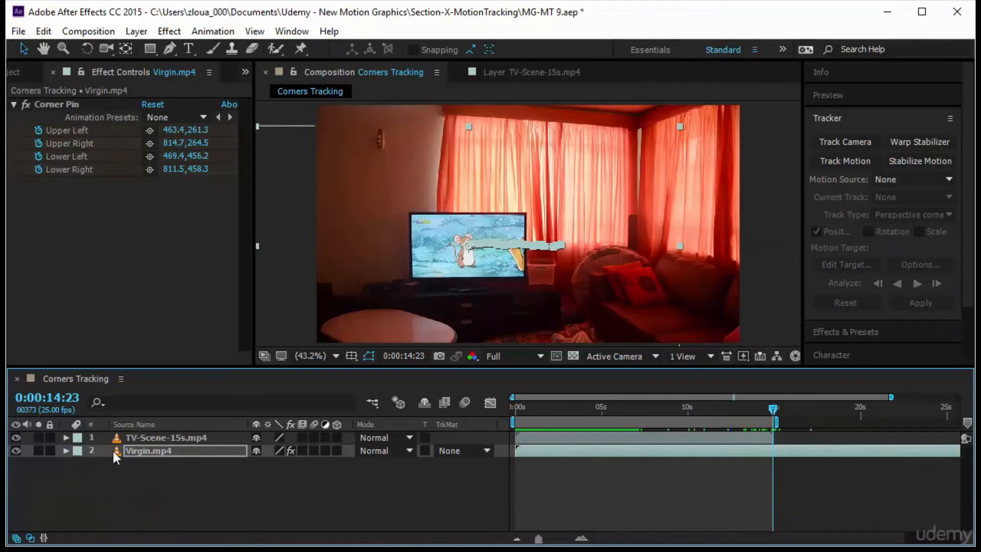
pyautogui.click(142, 450)
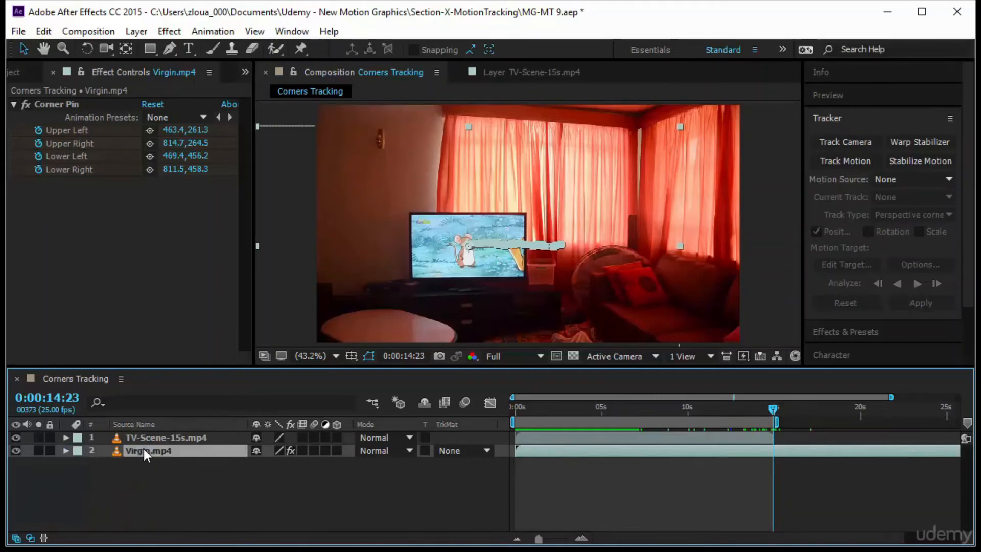
pyautogui.moveTo(144, 449); pyautogui.dragTo(144, 438)
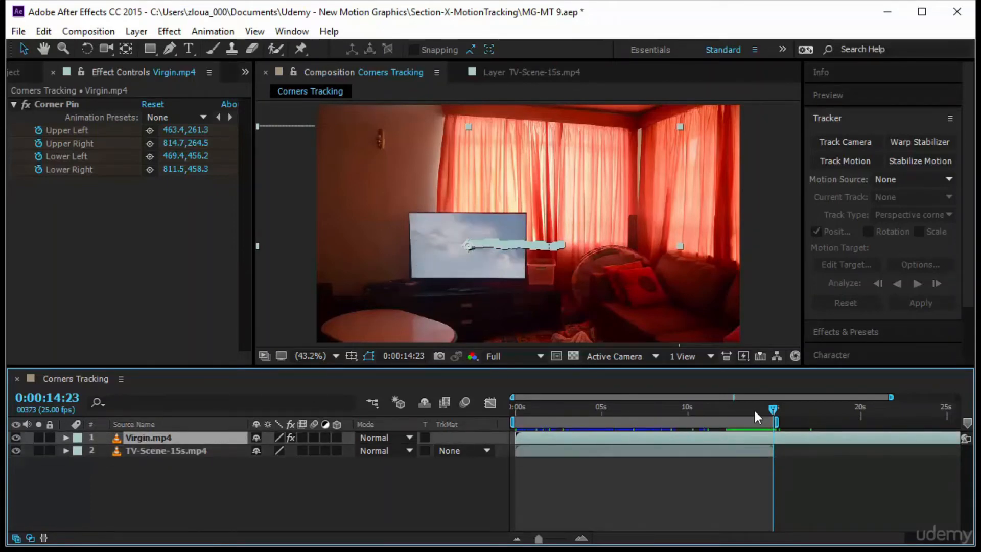
# Step: Preview Corners Tracking from the first frame to check how Virgin.mp4 follows the TV screen, with the layer's motion path hidden
pyautogui.moveTo(772, 412); pyautogui.dragTo(459, 449)
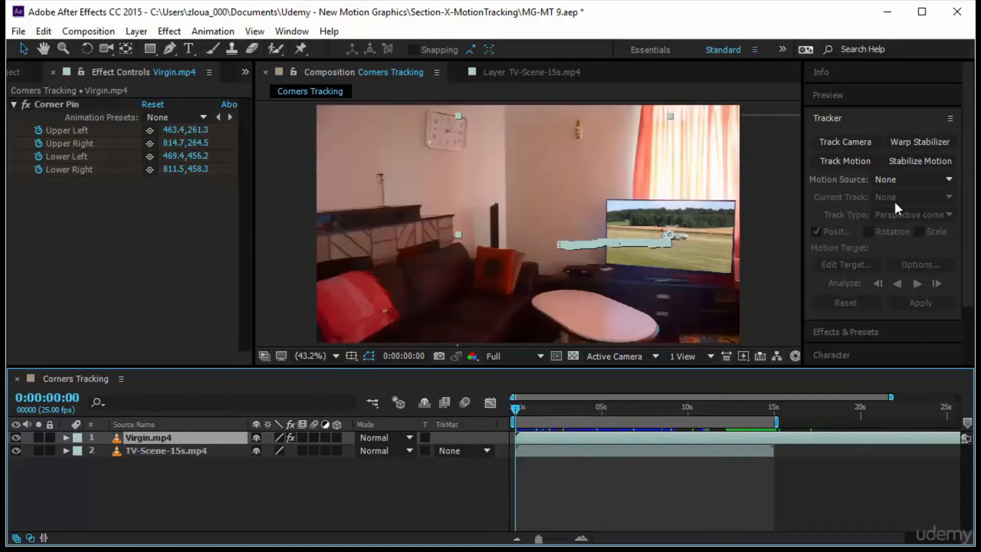
pyautogui.click(863, 94)
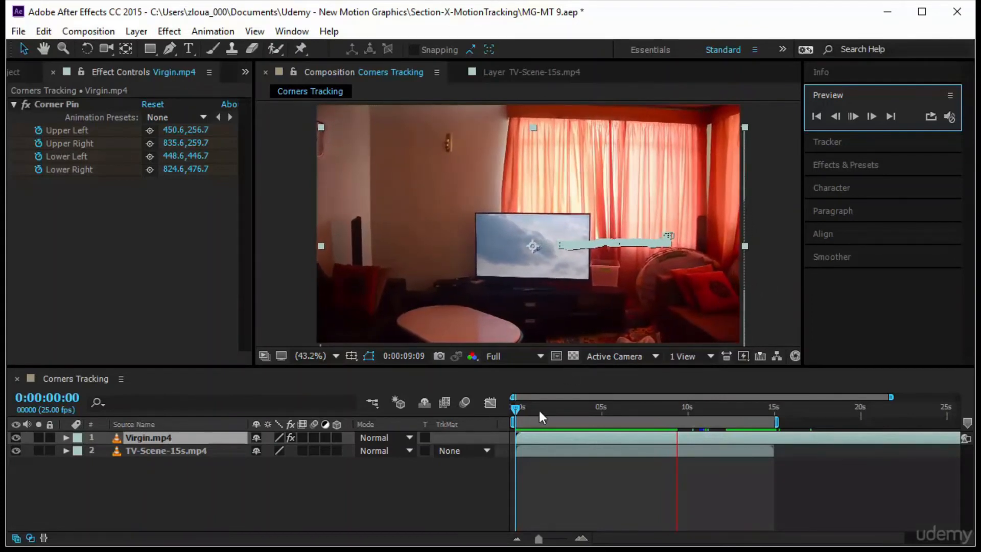
pyautogui.click(515, 407)
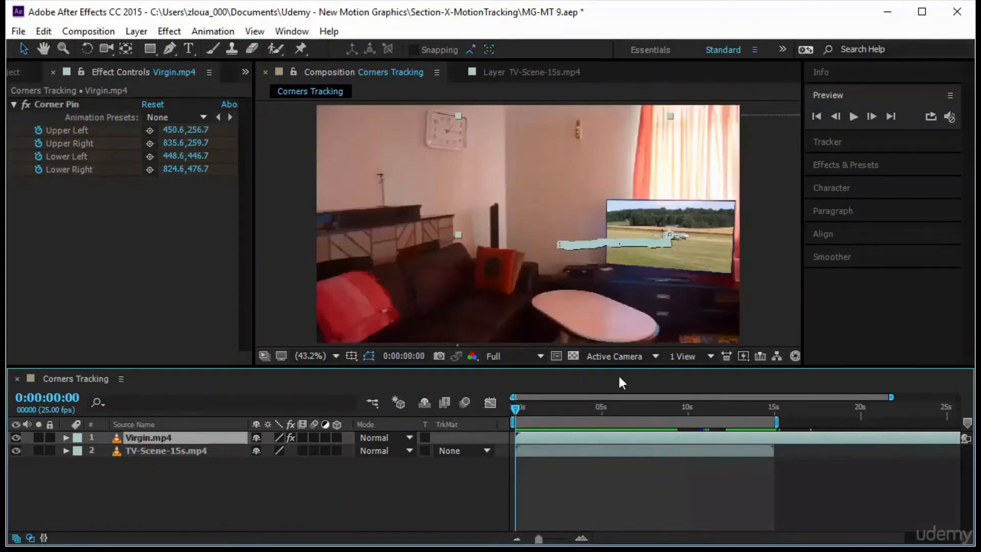
pyautogui.click(854, 115)
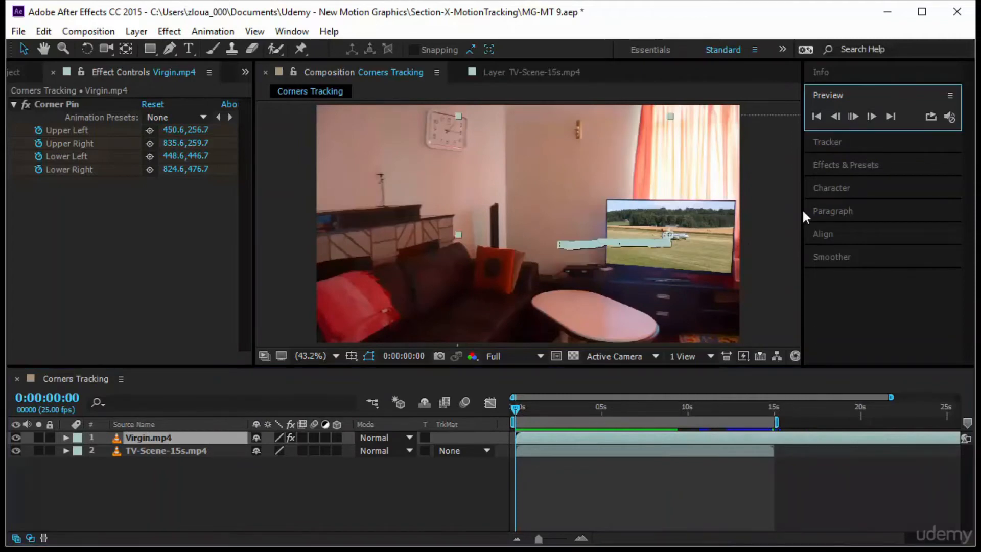
pyautogui.click(775, 221)
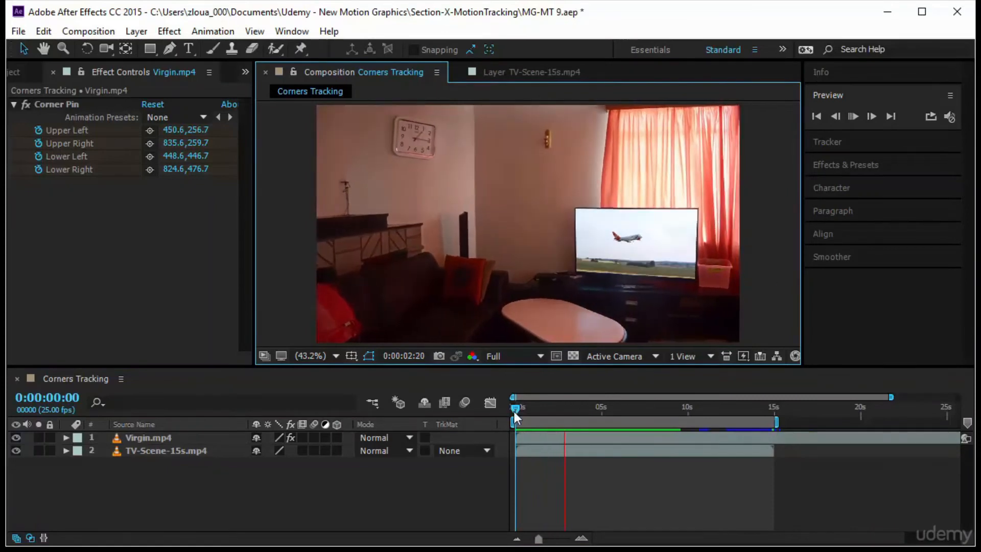
pyautogui.click(491, 423)
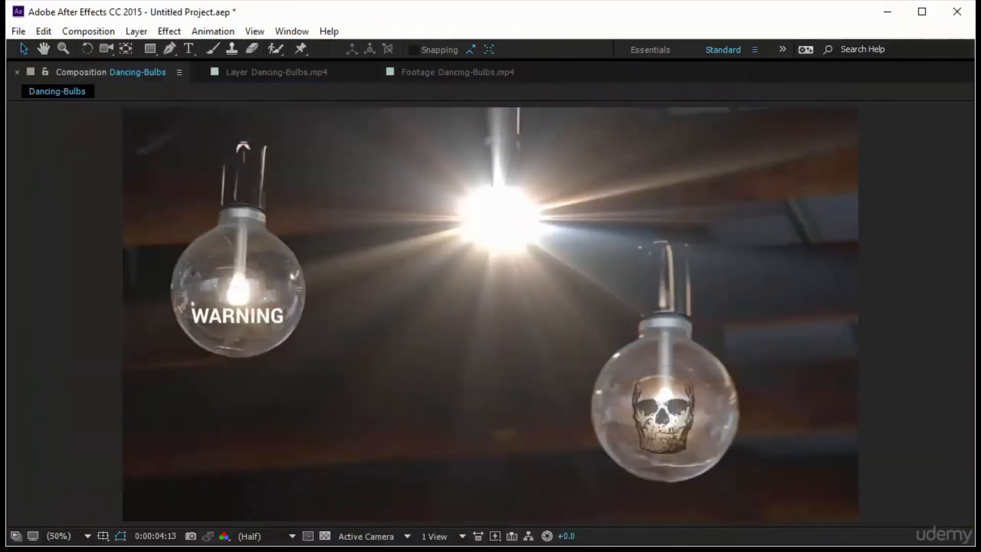
# Step: Play the Dancing-Bulbs example, and review bone-1296677_640.png, Dancing-Bulbs.mp4 and Demo-Dancing-Bulbs in the MG-MT-Challenge.aep project
pyautogui.press('space')
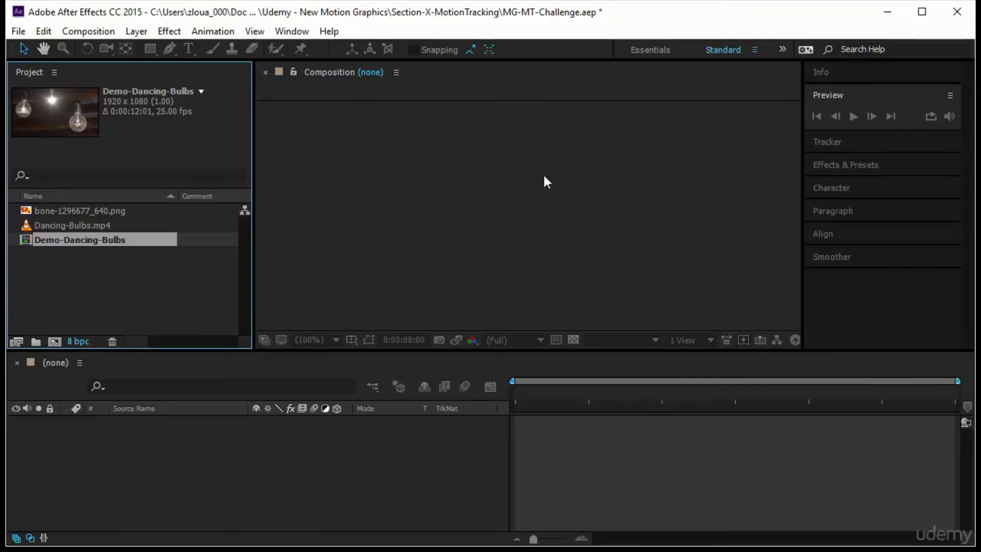
pyautogui.click(108, 213)
pyautogui.click(100, 222)
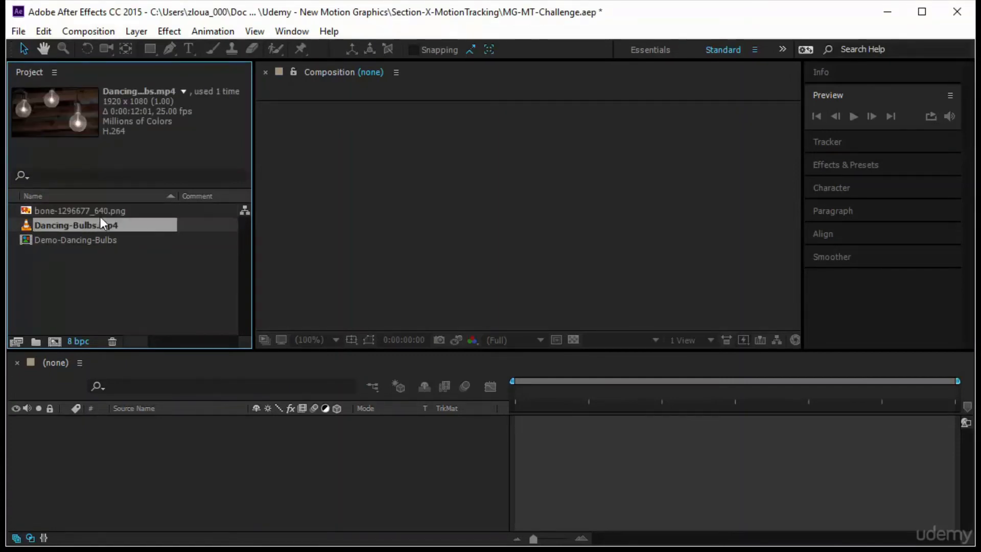
pyautogui.moveTo(86, 275)
pyautogui.mouseDown()
pyautogui.moveTo(95, 213)
pyautogui.moveTo(87, 265)
pyautogui.mouseUp()
pyautogui.click(77, 240)
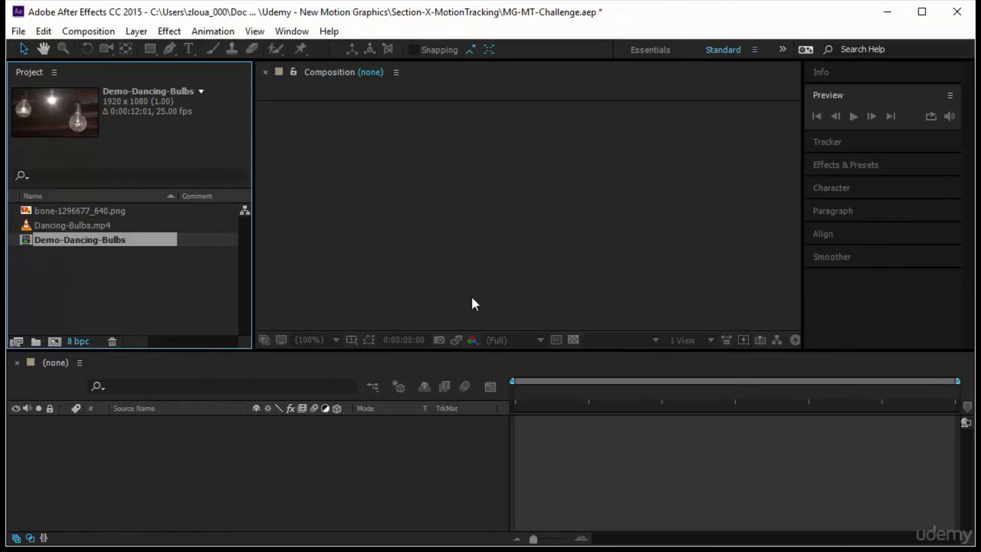
# Step: Create a new composition from the Dancing-Bulbs.mp4 footage
pyautogui.click(136, 290)
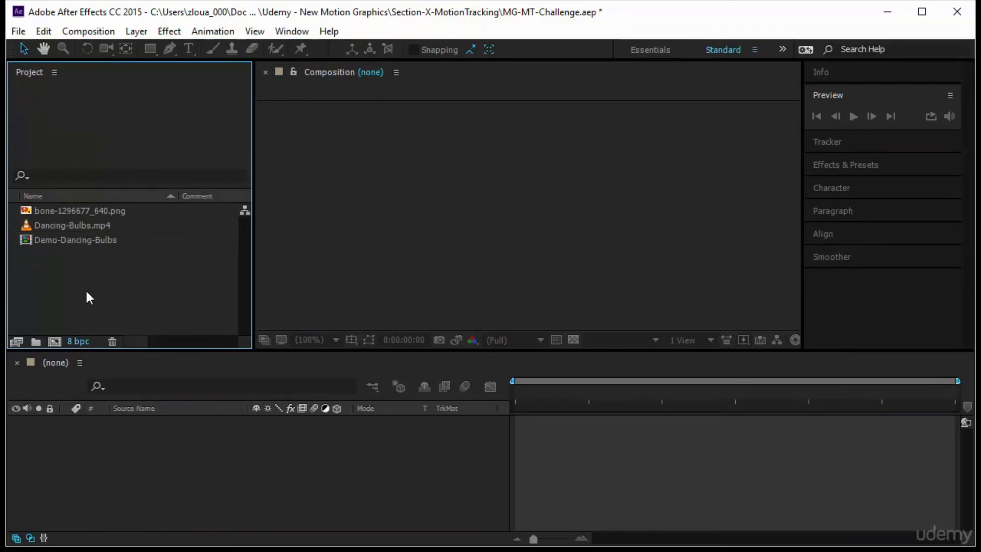
pyautogui.click(94, 226)
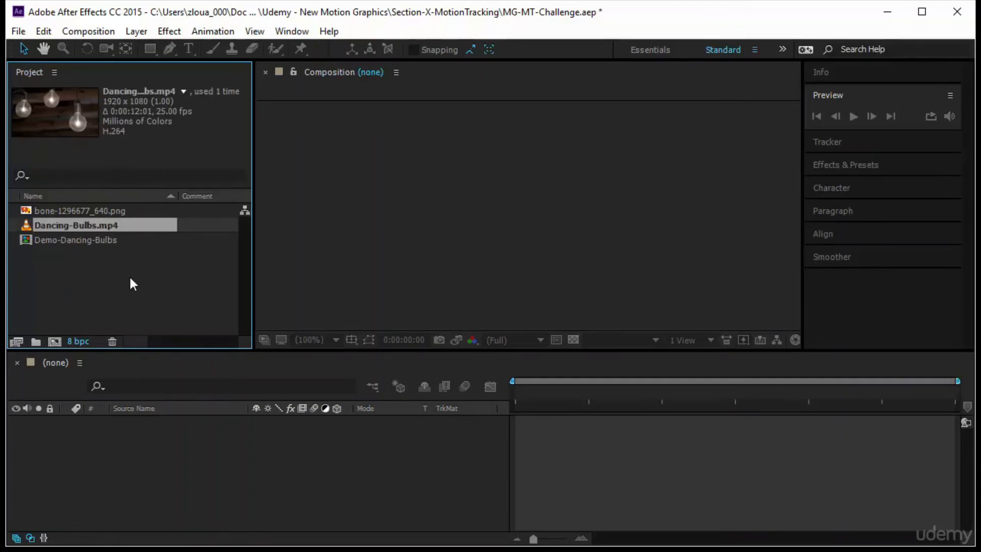
pyautogui.moveTo(127, 228); pyautogui.dragTo(145, 453)
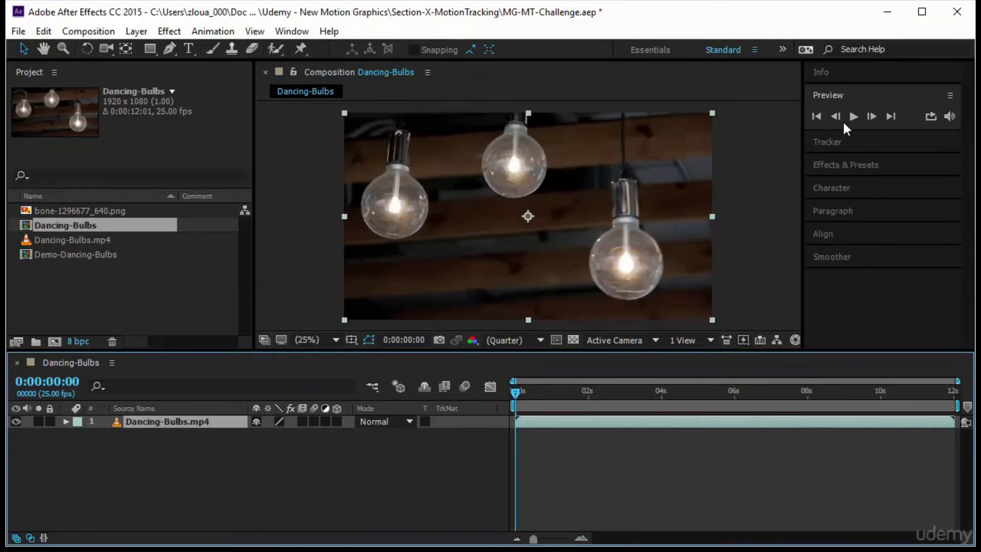
# Step: Set Dancing-Bulbs.mp4 as the motion source and start Track Motion on its layer
pyautogui.click(855, 148)
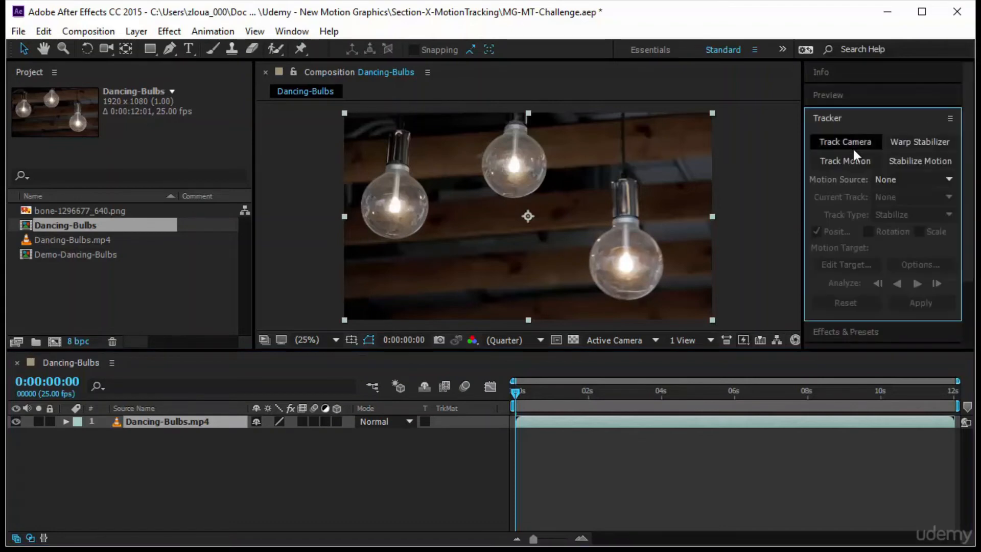
pyautogui.click(876, 178)
pyautogui.click(867, 224)
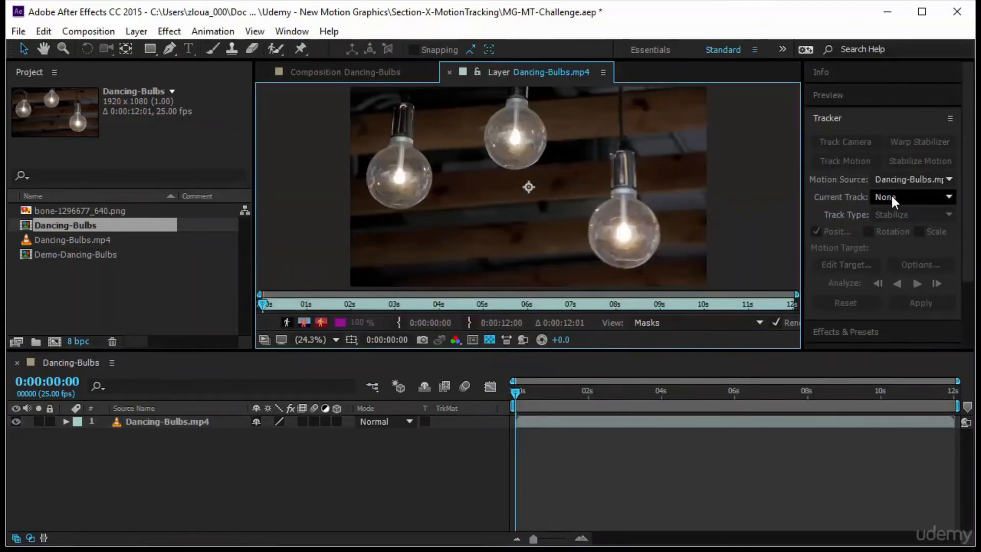
pyautogui.click(202, 427)
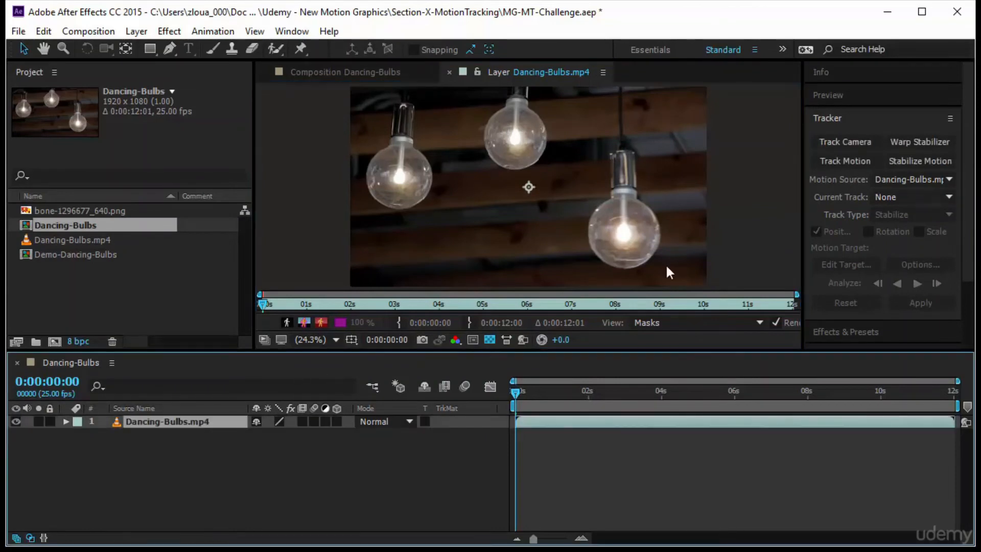
pyautogui.click(844, 159)
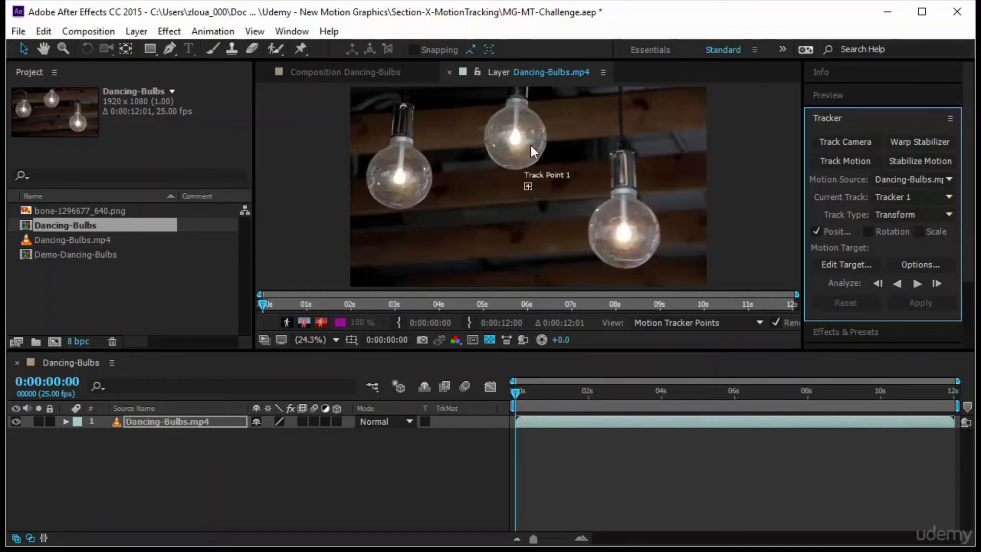
# Step: Place Track Point 1 on the middle bulb's glowing filament and enlarge its search and feature regions to surround the glow
pyautogui.moveTo(523, 143); pyautogui.dragTo(539, 184)
pyautogui.scroll(3, 548, 224)
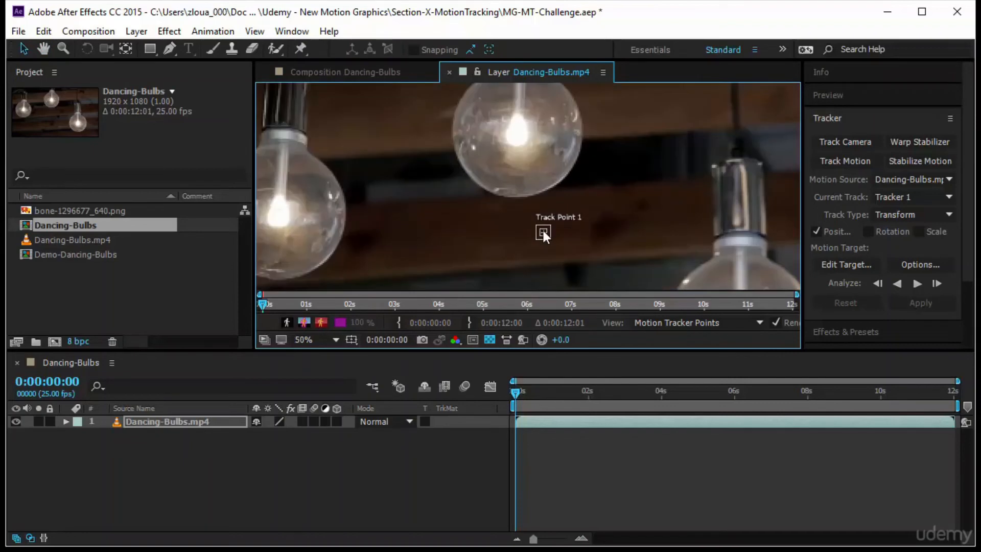
pyautogui.moveTo(554, 214); pyautogui.dragTo(520, 134)
pyautogui.scroll(2, 518, 208)
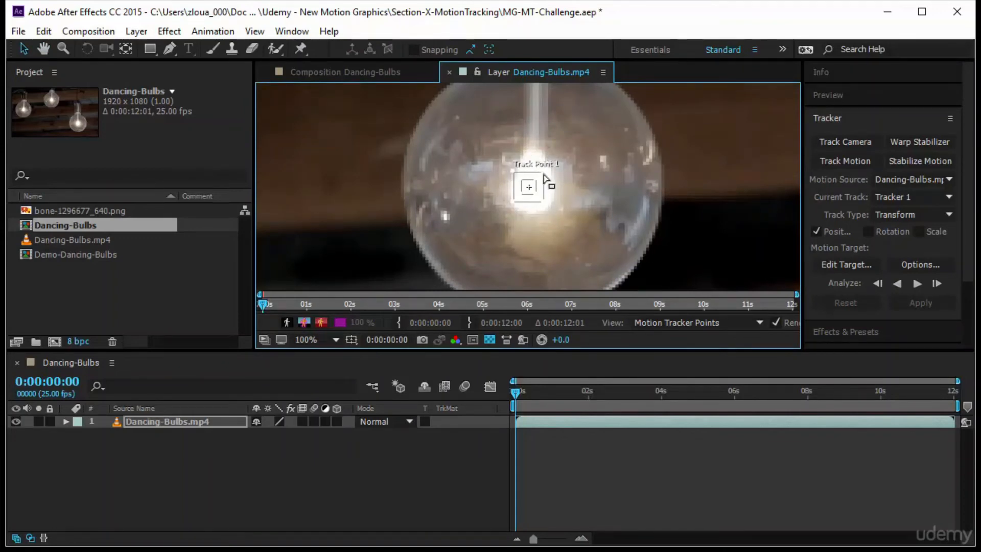
pyautogui.moveTo(566, 149)
pyautogui.mouseDown()
pyautogui.moveTo(572, 136)
pyautogui.moveTo(560, 148)
pyautogui.mouseUp()
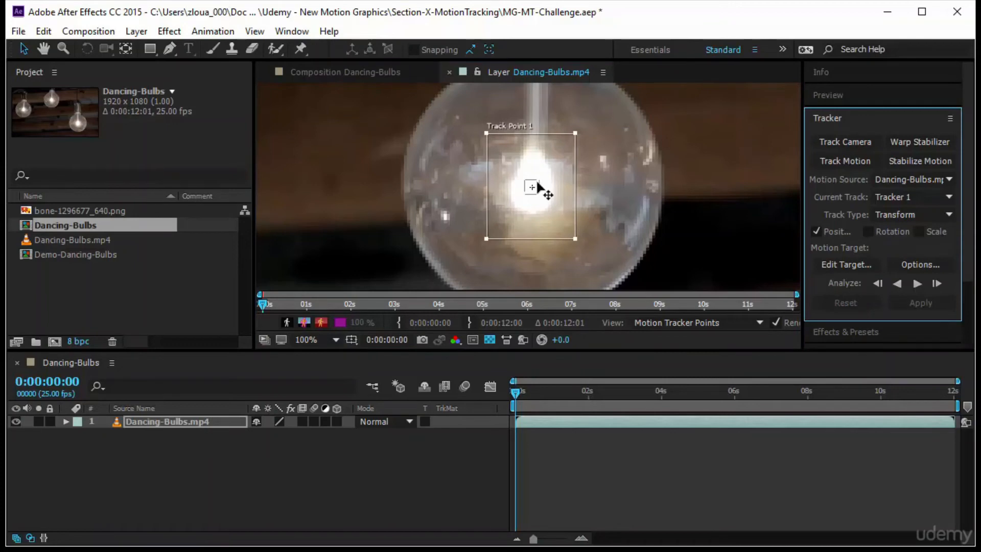
pyautogui.moveTo(537, 188); pyautogui.dragTo(577, 129)
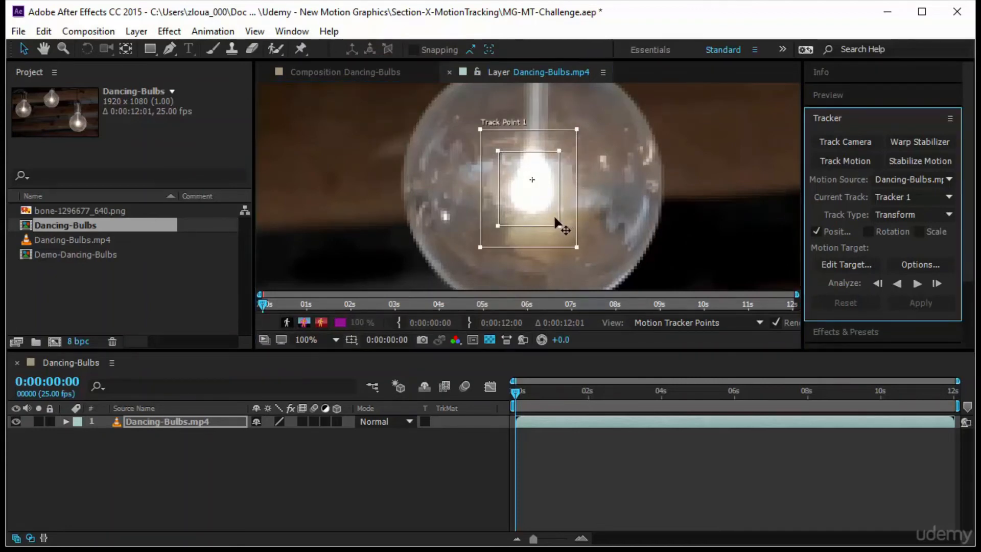
pyautogui.moveTo(553, 215); pyautogui.dragTo(557, 213)
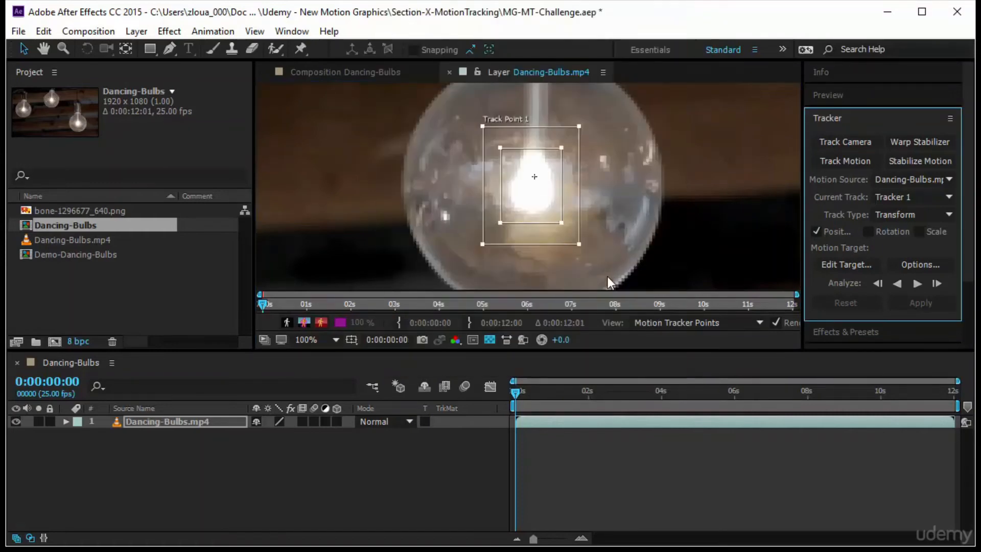
# Step: Analyze the middle bulb's track forward from the first frame to 0:00:05:23
pyautogui.click(918, 284)
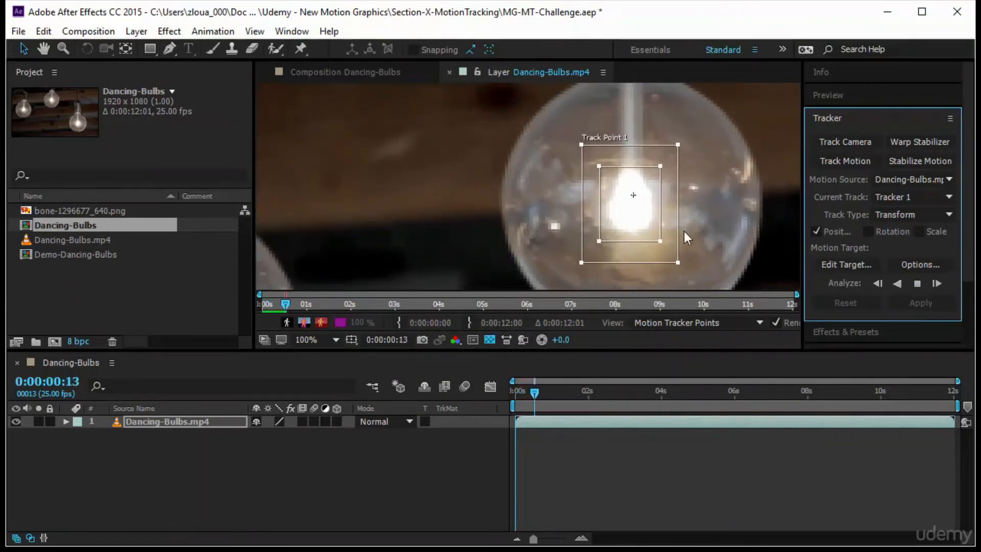
pyautogui.click(335, 340)
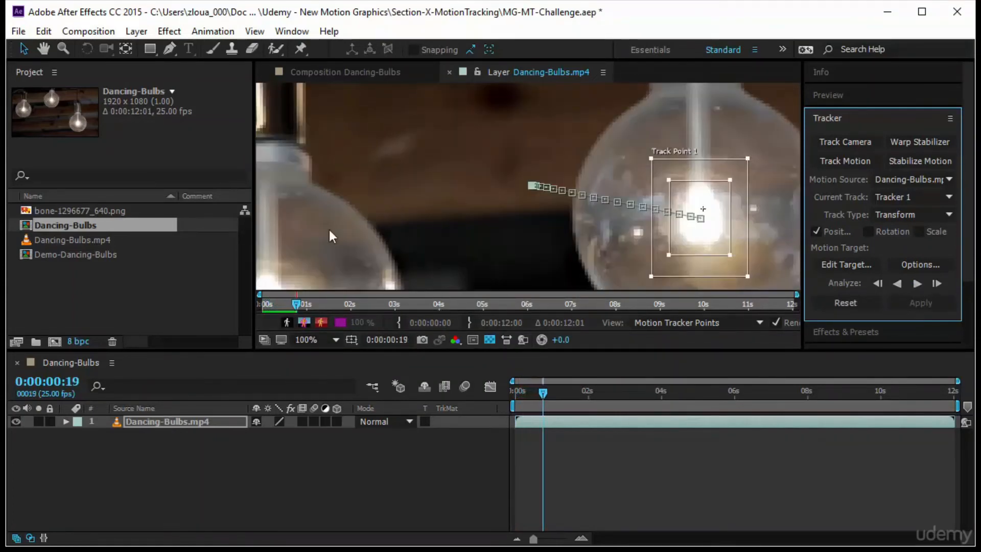
pyautogui.click(319, 341)
pyautogui.click(357, 80)
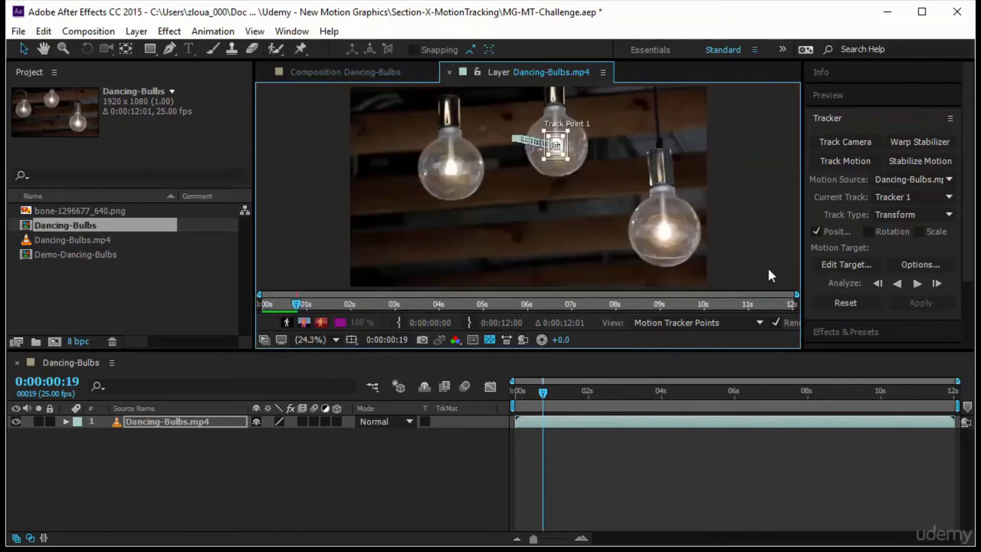
pyautogui.click(918, 282)
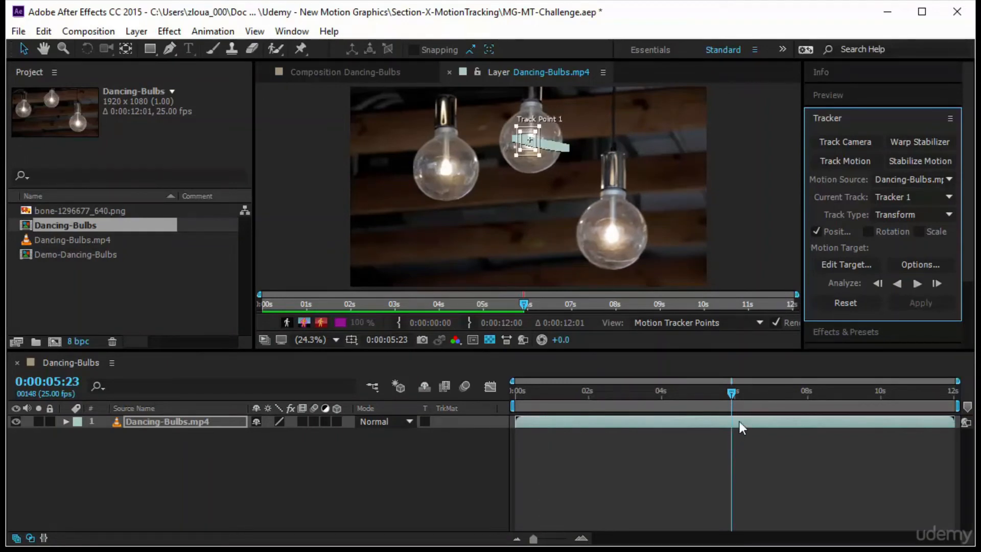
# Step: Reveal the tracking keyframes of the Dancing-Bulbs.mp4 layer and end the work area at 0:00:05:23
pyautogui.click(192, 423)
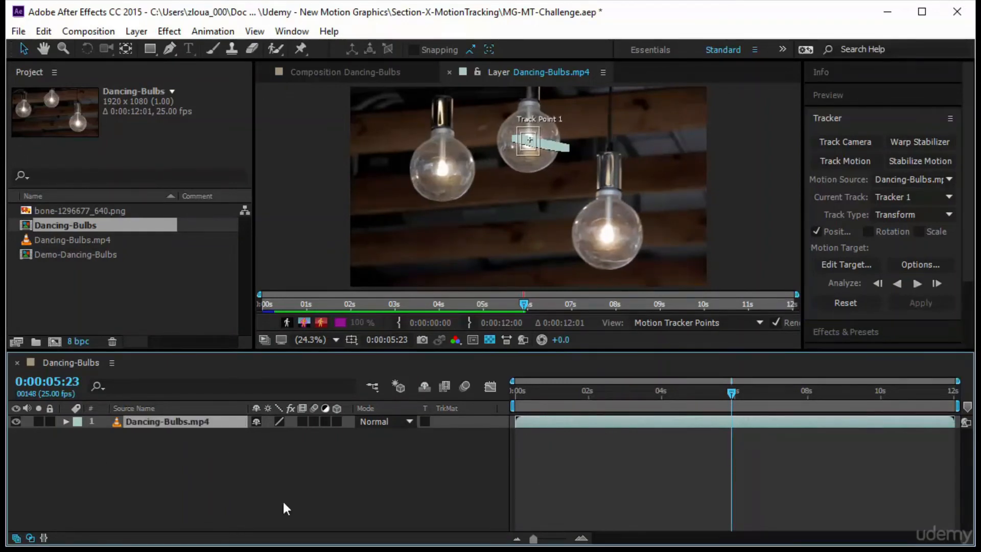
pyautogui.press('u')
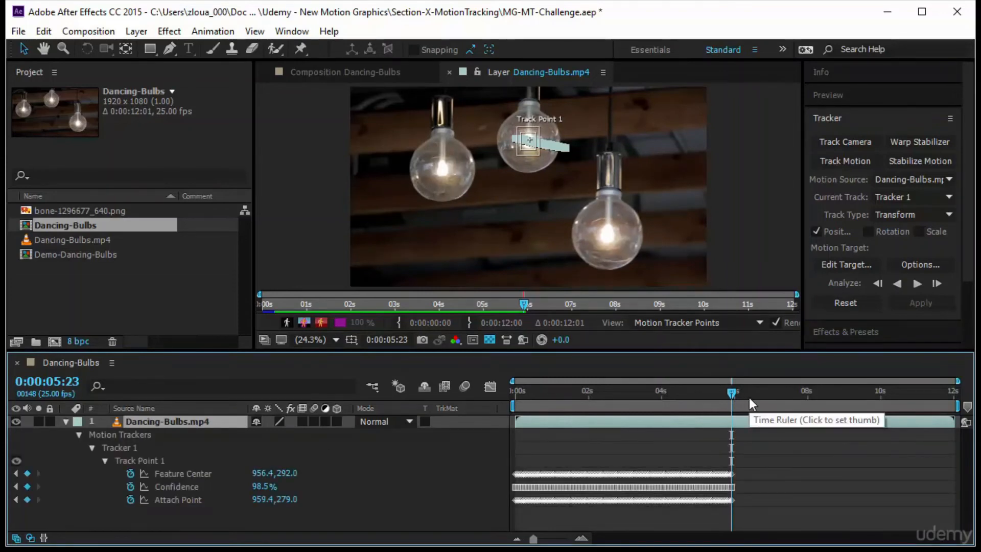
pyautogui.press('n')
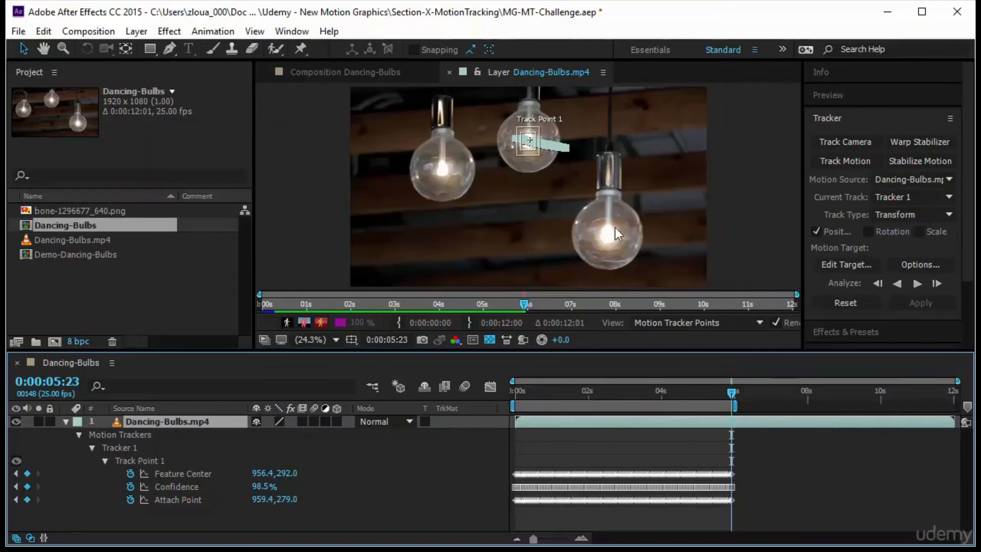
# Step: Add a second motion tracker to Dancing-Bulbs.mp4 and move its track point onto the right bulb
pyautogui.click(842, 161)
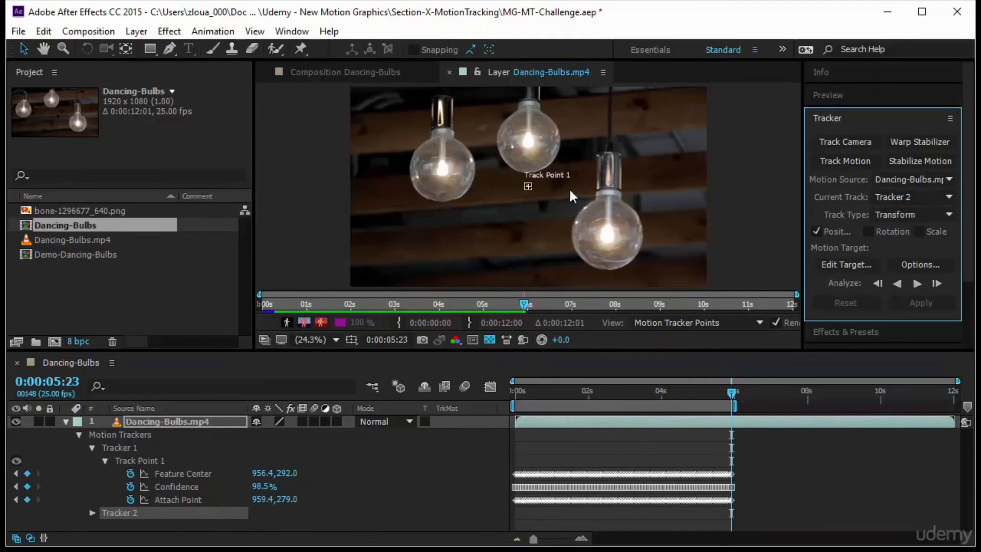
pyautogui.scroll(3, 556, 202)
pyautogui.moveTo(605, 231); pyautogui.dragTo(504, 184)
pyautogui.press('v')
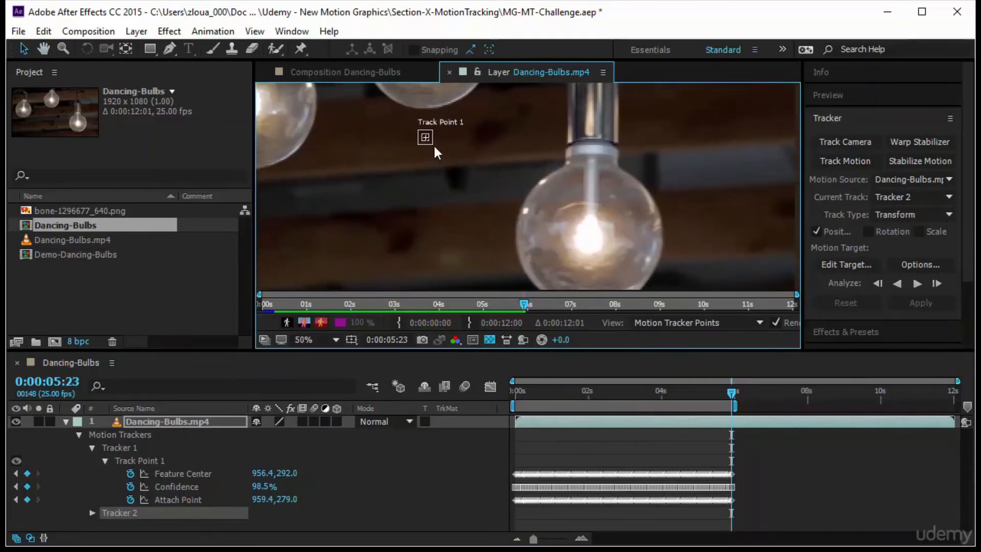
pyautogui.press('.')
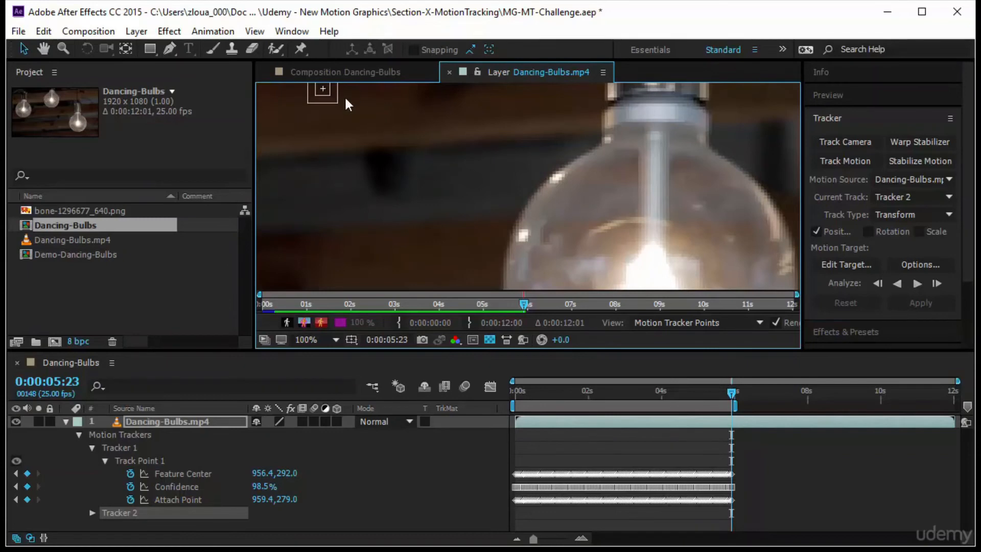
pyautogui.moveTo(327, 102); pyautogui.dragTo(655, 262)
# Step: Centre Tracker 2's point on the right bulb's filament and enlarge its search and feature regions around the glow
pyautogui.press('h')
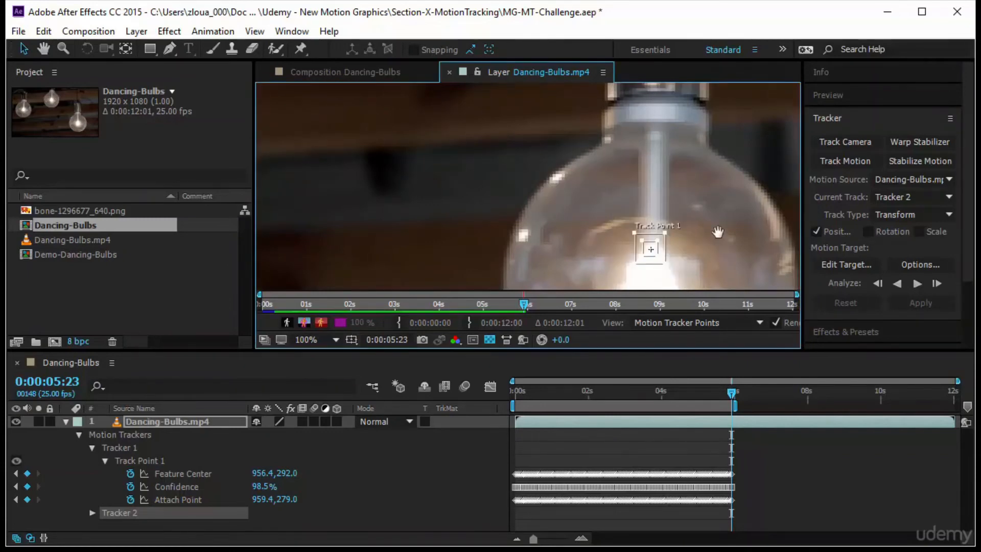
pyautogui.moveTo(712, 249); pyautogui.dragTo(687, 146)
pyautogui.press('v')
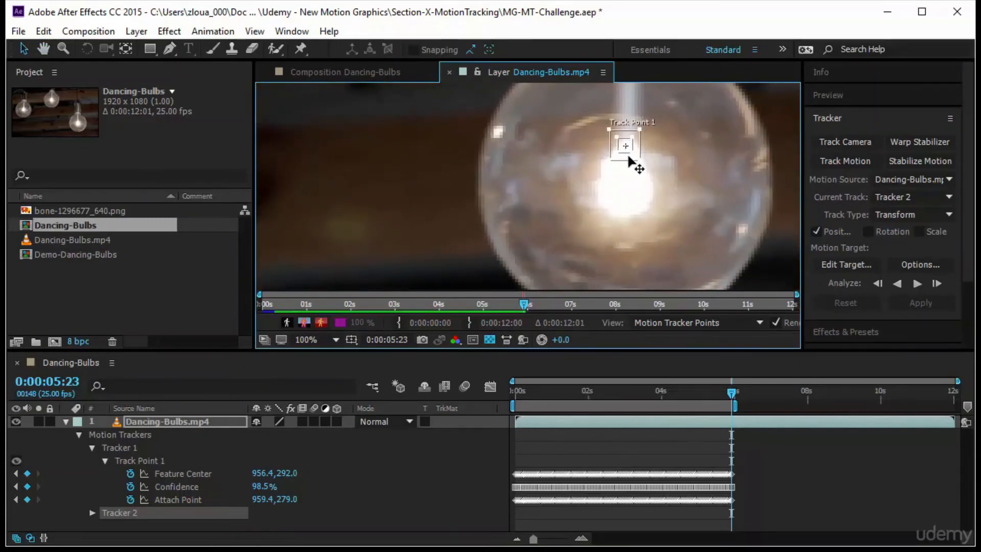
pyautogui.moveTo(630, 158); pyautogui.dragTo(629, 199)
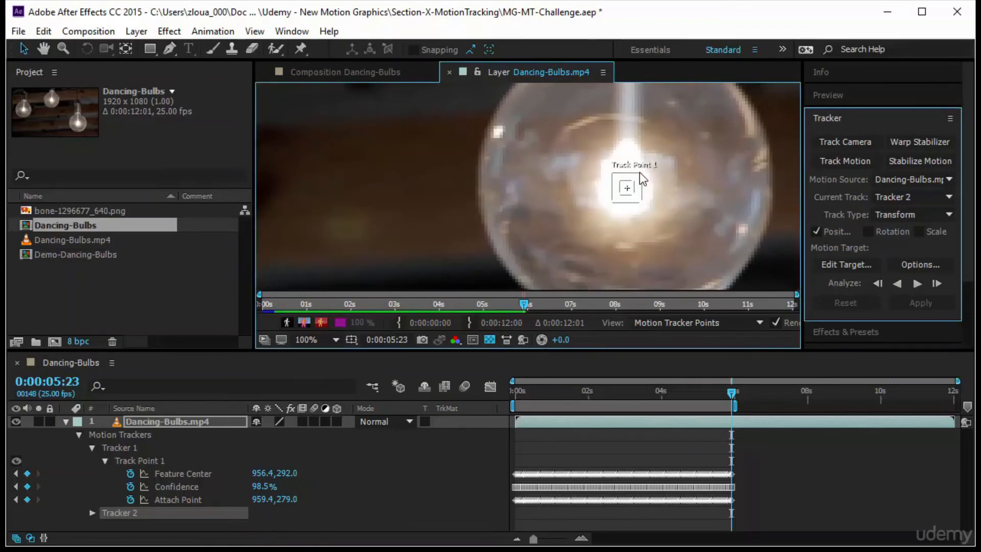
pyautogui.moveTo(671, 153); pyautogui.dragTo(667, 137)
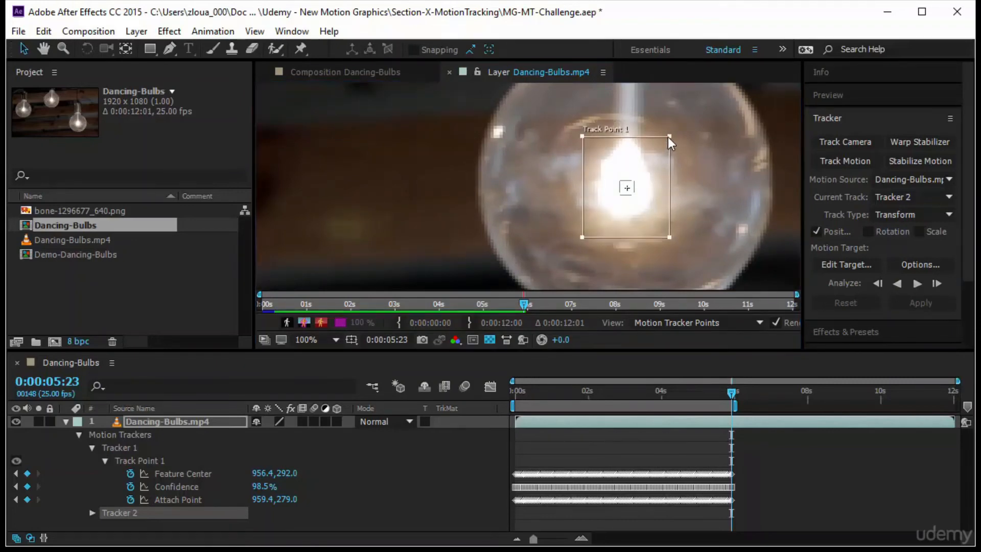
pyautogui.moveTo(634, 181); pyautogui.dragTo(658, 142)
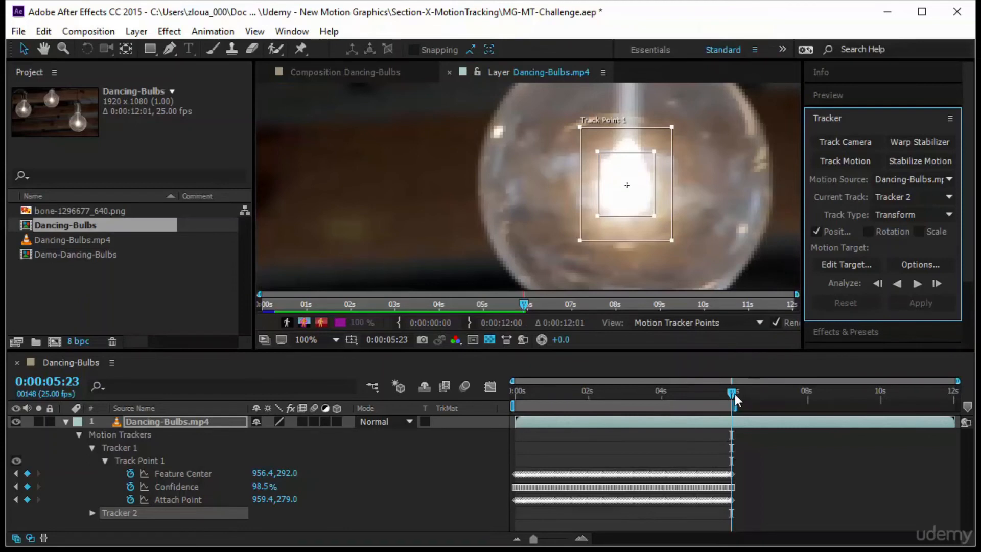
# Step: Return to the first frame and reposition Tracker 2's track point over the right bulb's filament
pyautogui.moveTo(736, 401); pyautogui.dragTo(474, 394)
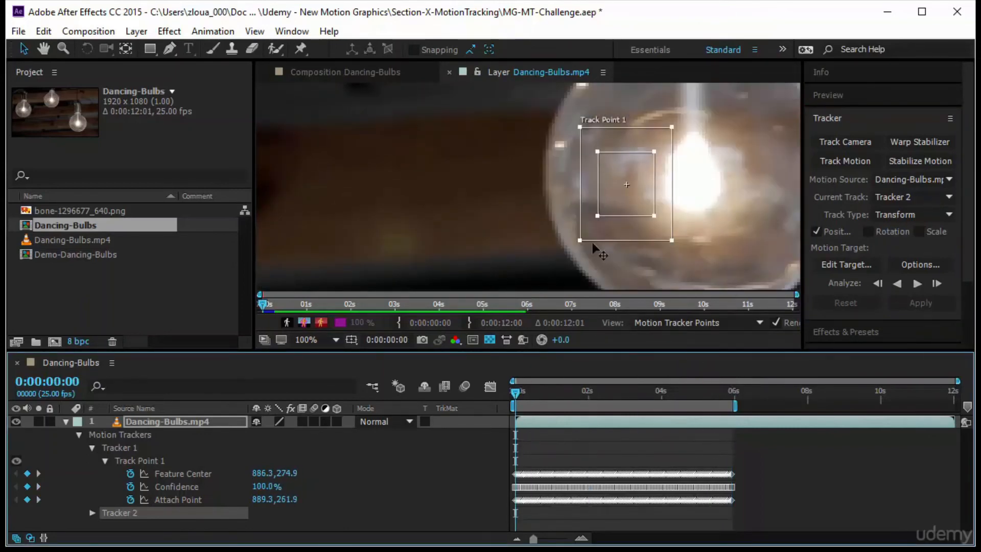
pyautogui.scroll(-2, 700, 223)
pyautogui.scroll(-4, 701, 224)
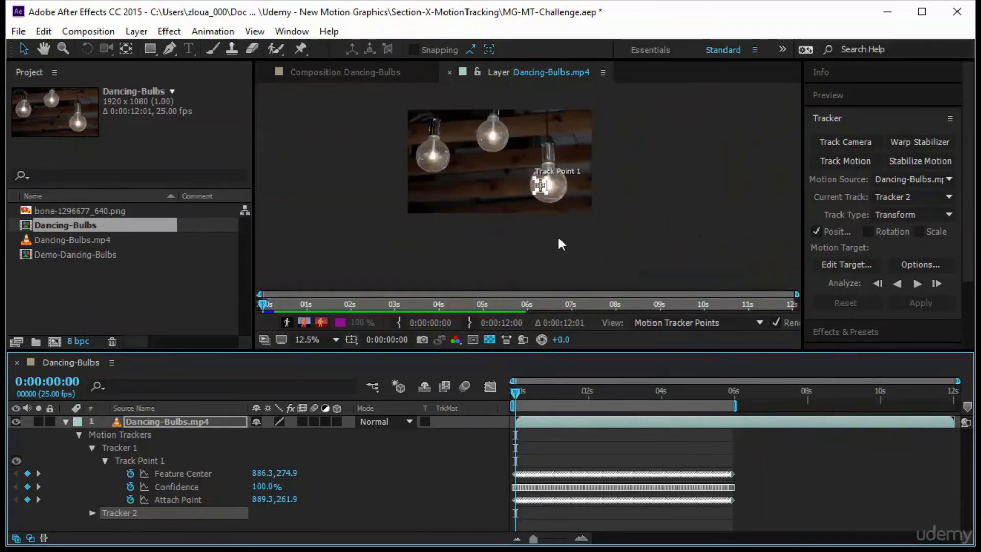
pyautogui.scroll(4, 562, 203)
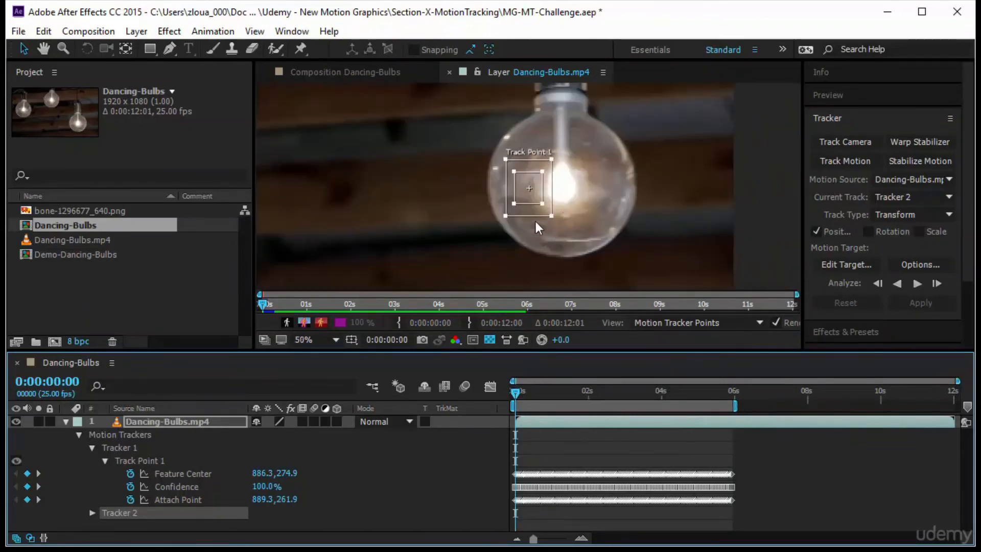
pyautogui.moveTo(533, 213); pyautogui.dragTo(565, 216)
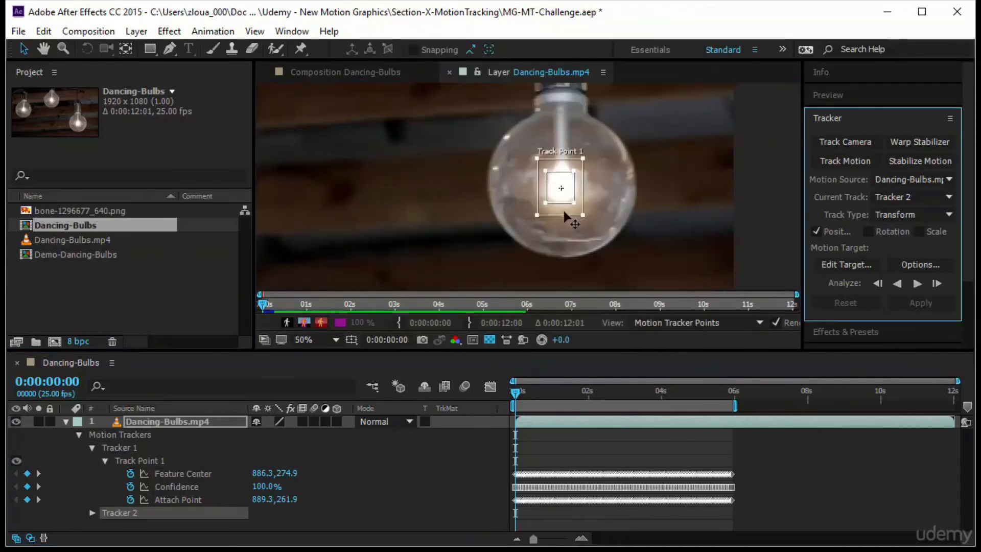
# Step: Analyze the right bulb's track forward to 0:00:06:00, then return to the first frame
pyautogui.click(917, 286)
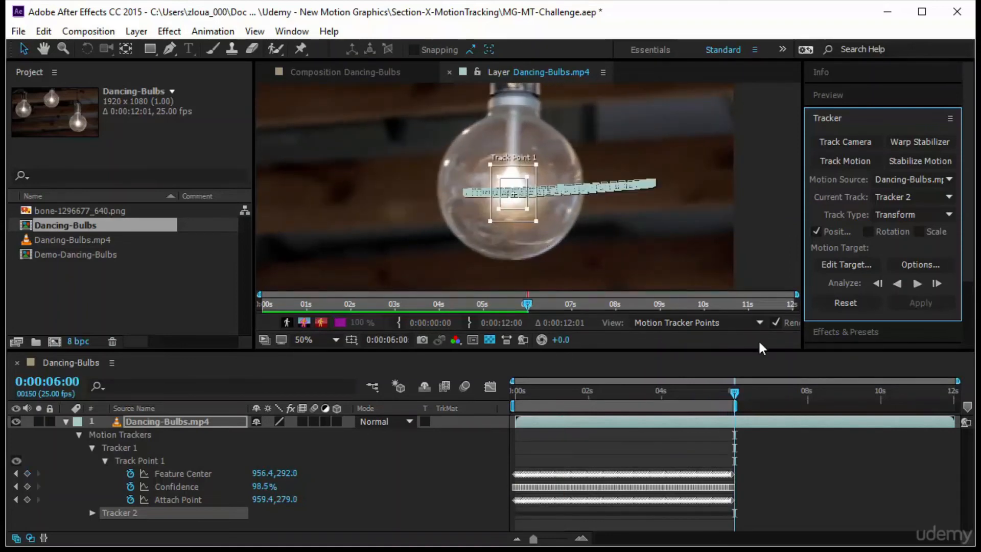
pyautogui.moveTo(732, 401); pyautogui.dragTo(513, 393)
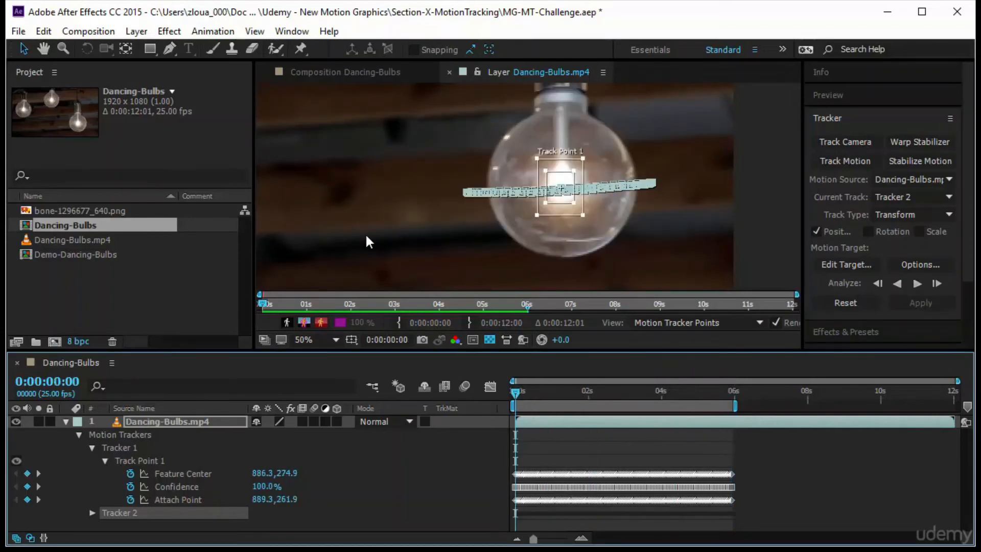
pyautogui.scroll(-4, 368, 231)
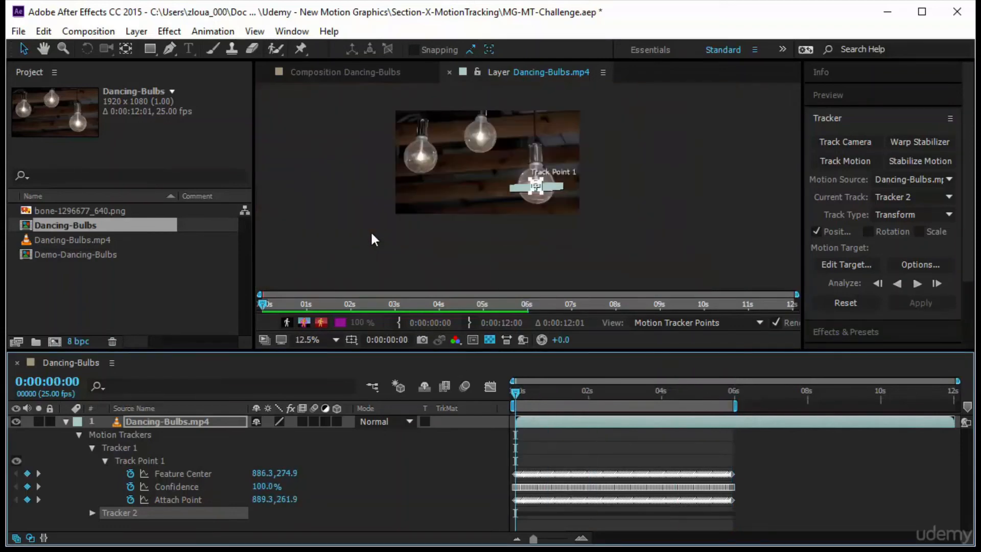
pyautogui.click(324, 339)
pyautogui.click(361, 81)
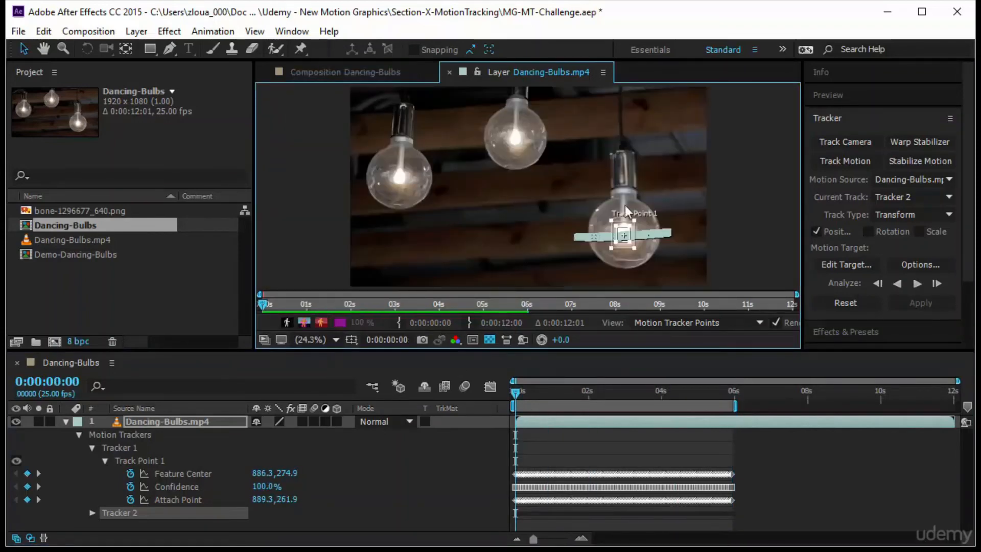
# Step: Add a third motion tracker to Dancing-Bulbs.mp4 and place its track point on the left bulb's filament
pyautogui.click(844, 161)
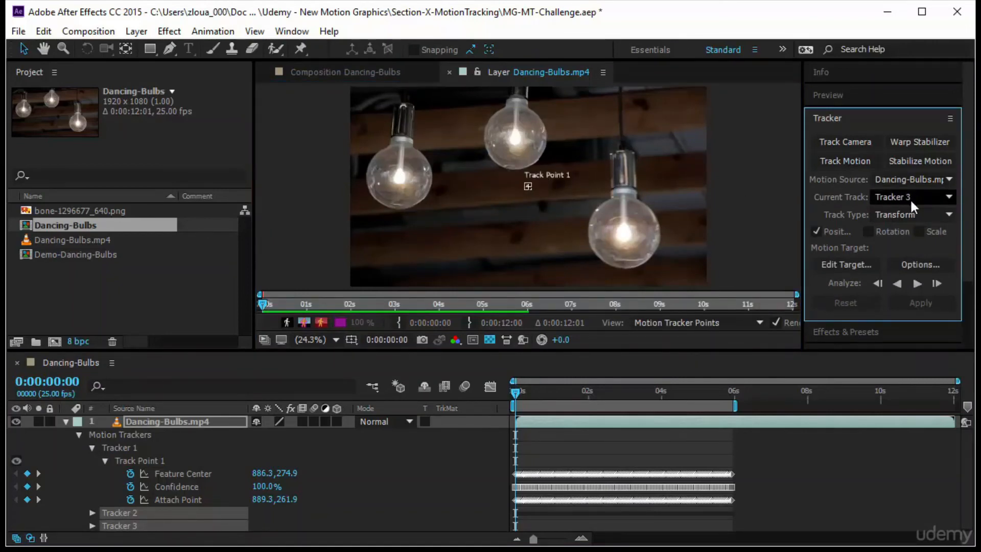
pyautogui.scroll(1, 523, 194)
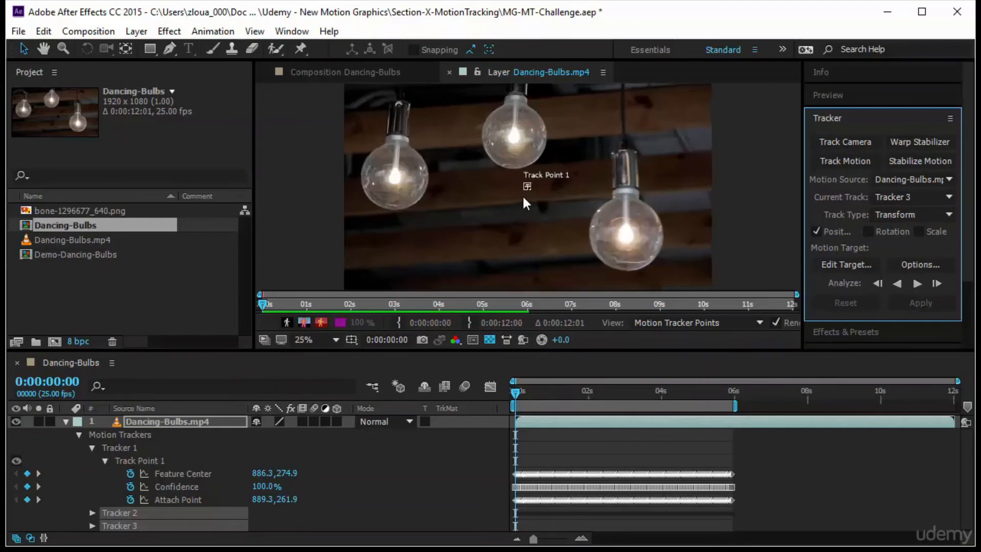
pyautogui.scroll(3, 524, 201)
pyautogui.moveTo(531, 199); pyautogui.dragTo(485, 227)
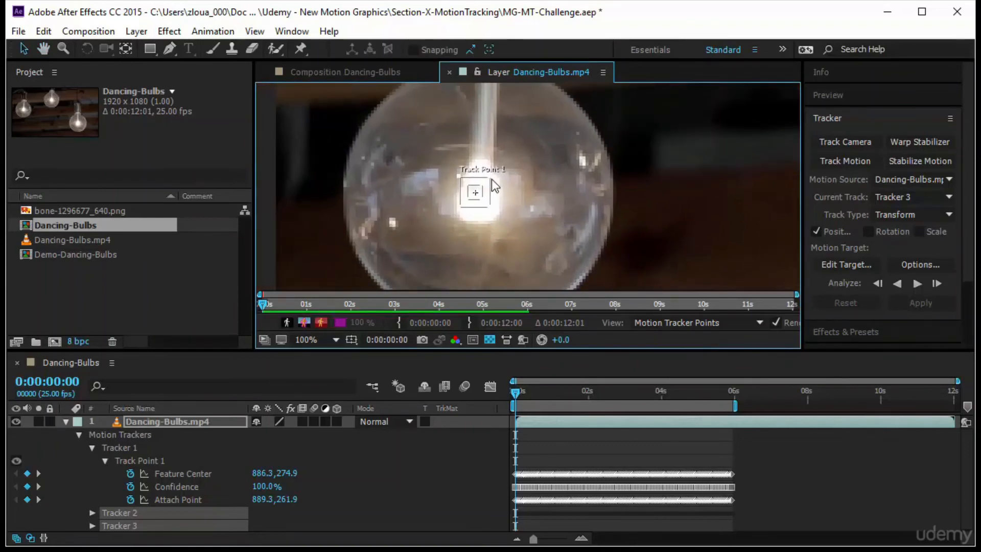
# Step: Enlarge Tracker 3's feature and search regions around the glow of the left bulb's filament
pyautogui.moveTo(492, 178)
pyautogui.mouseDown()
pyautogui.moveTo(507, 154)
pyautogui.moveTo(476, 184)
pyautogui.moveTo(490, 192)
pyautogui.moveTo(523, 148)
pyautogui.moveTo(500, 166)
pyautogui.mouseUp()
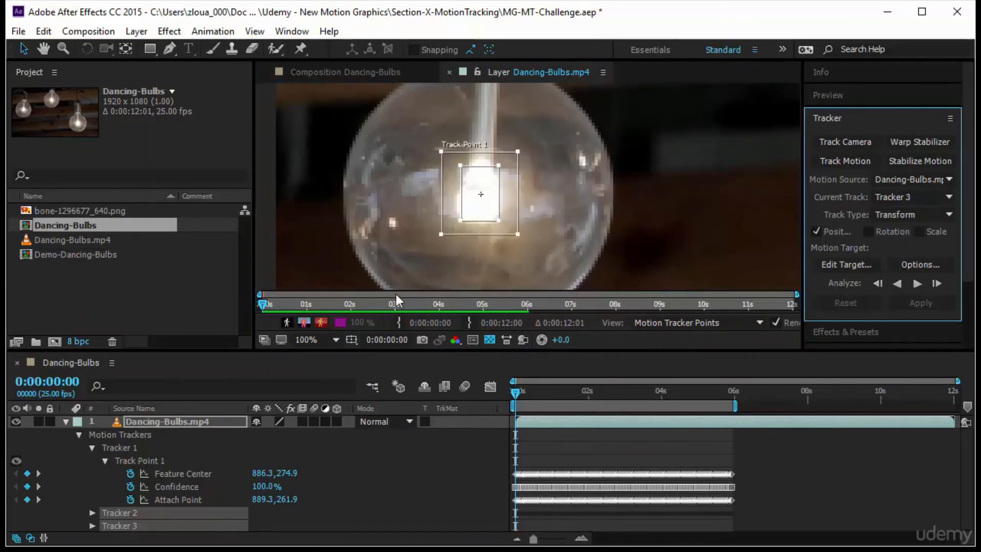
pyautogui.click(328, 337)
pyautogui.click(367, 80)
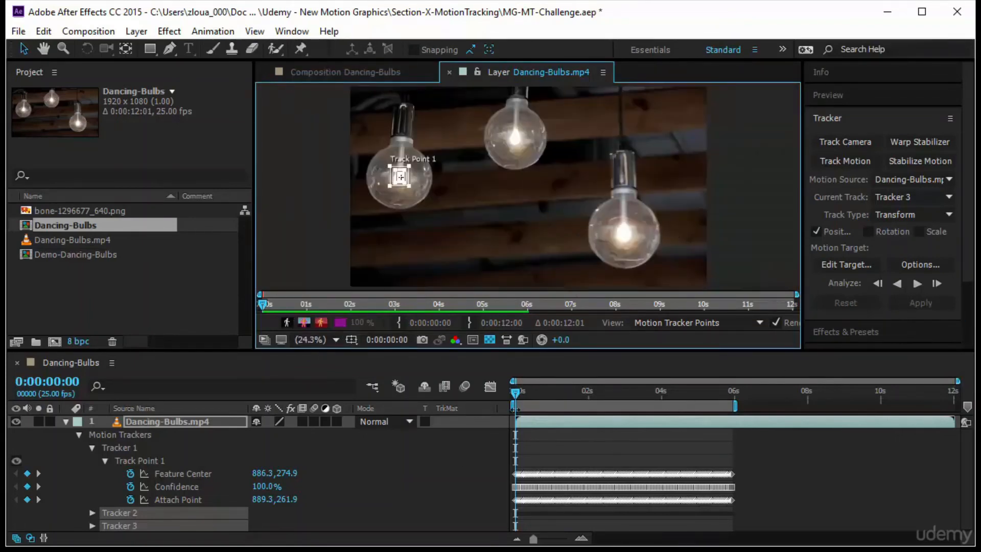
# Step: Analyze the left bulb's track forward to 0:00:06:00, then return to the first frame
pyautogui.click(911, 285)
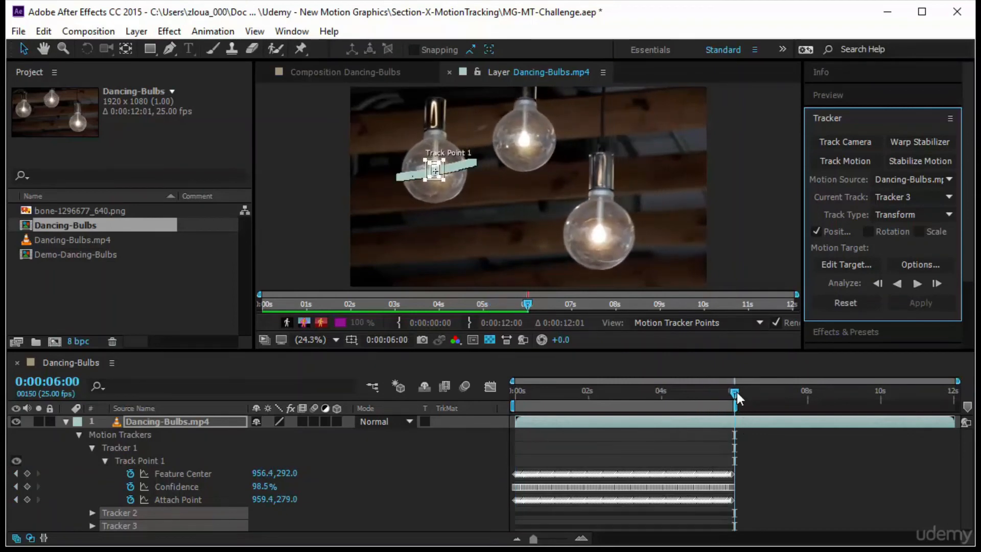
pyautogui.moveTo(735, 391); pyautogui.dragTo(516, 392)
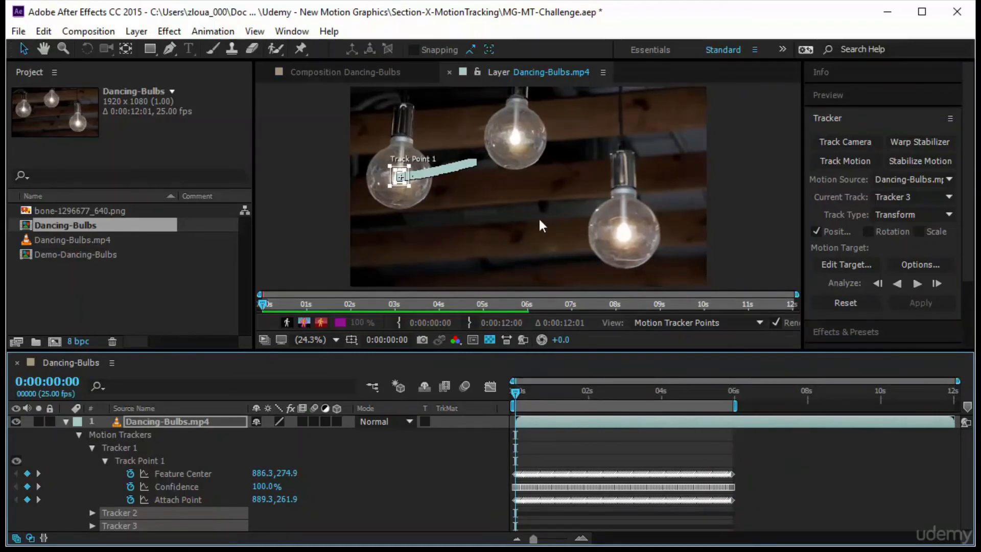
pyautogui.click(532, 194)
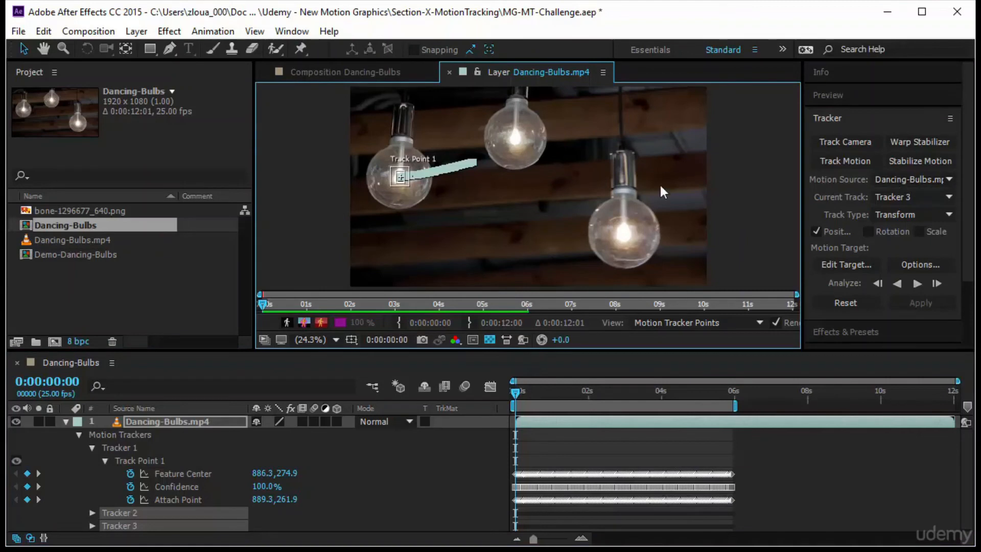
# Step: Search the effects for "cc Light" and apply CC Light Rays to the Dancing-Bulbs.mp4 layer
pyautogui.click(894, 197)
pyautogui.click(907, 234)
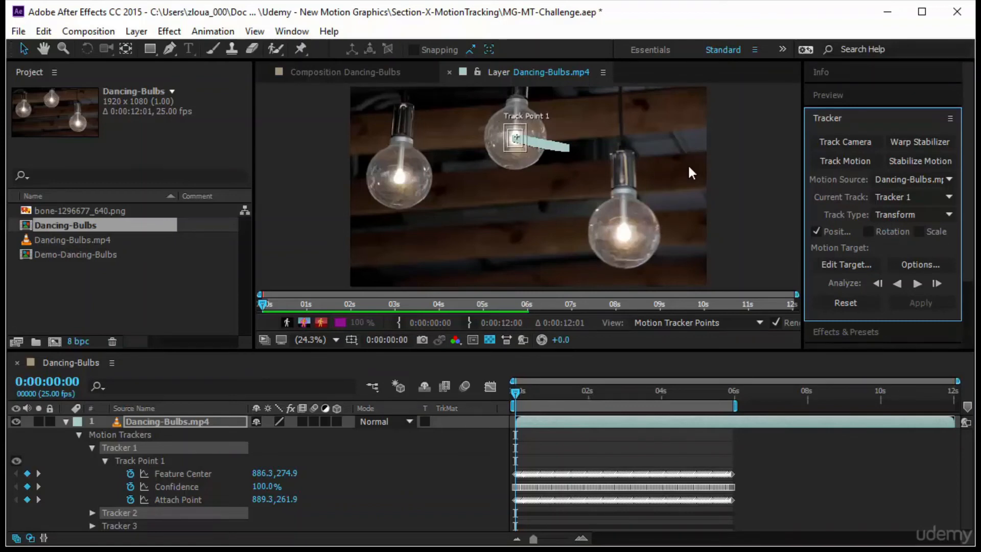
pyautogui.click(869, 332)
pyautogui.click(863, 162)
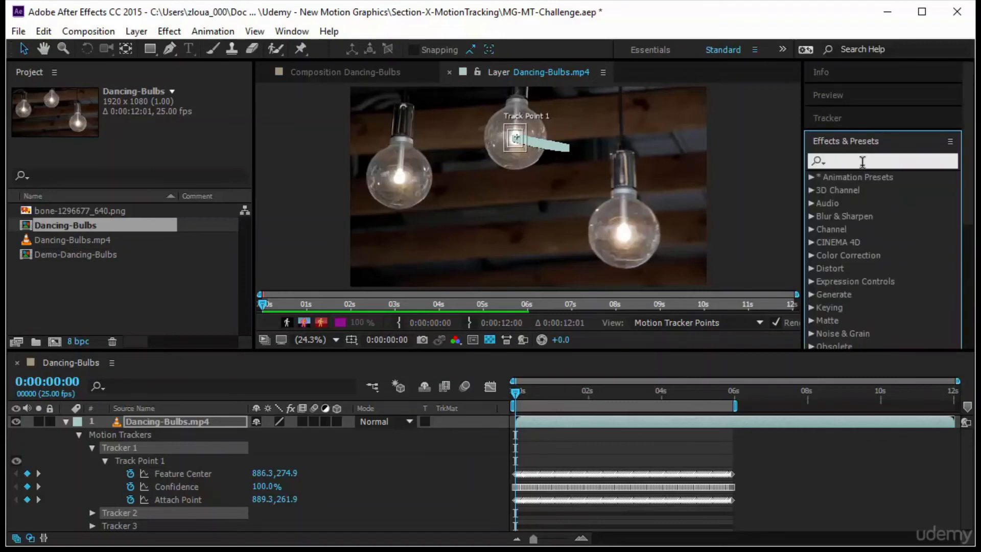
pyautogui.write('cc Light')
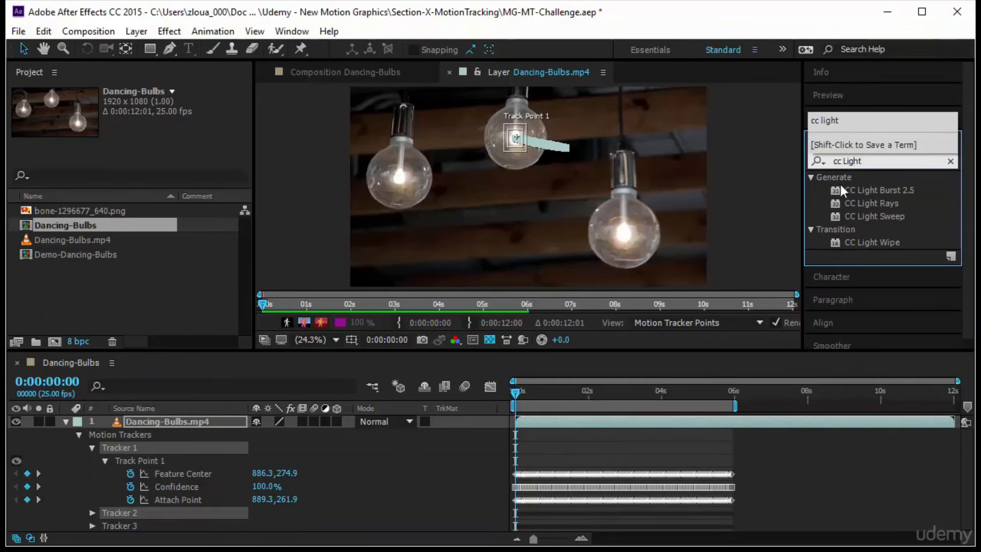
pyautogui.click(861, 206)
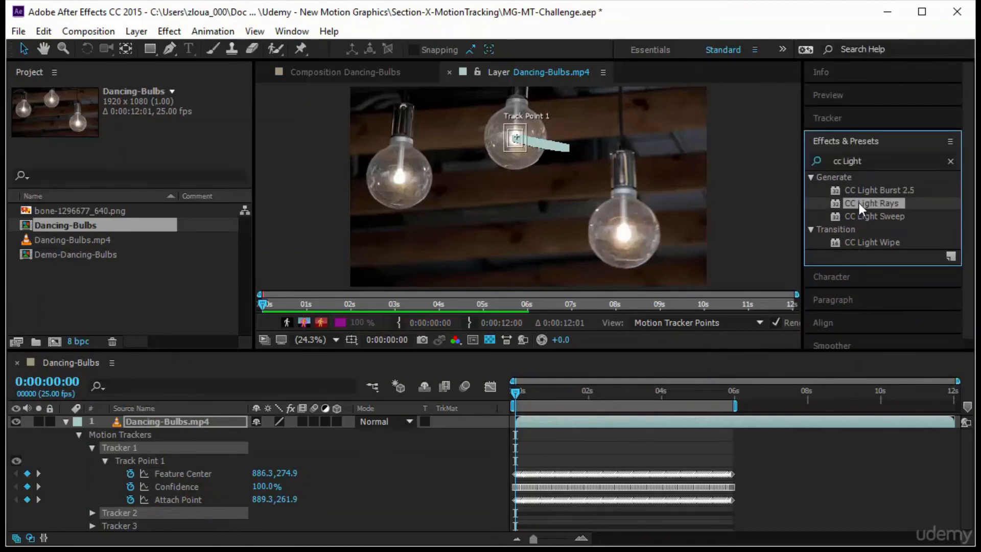
pyautogui.moveTo(859, 203); pyautogui.dragTo(198, 428)
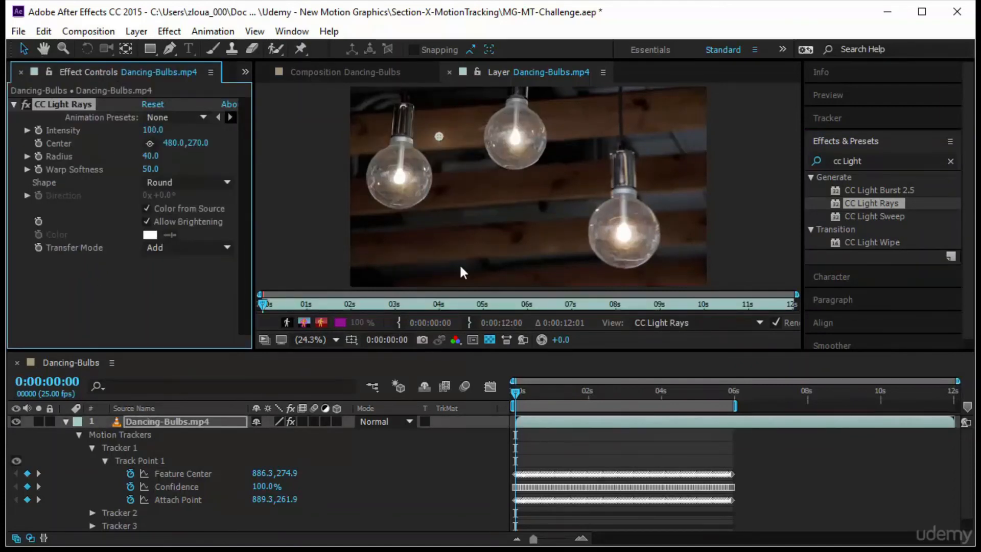
# Step: Apply Tracker 1's motion to the CC Light Rays/Center effect point in the X and Y dimensions
pyautogui.click(854, 114)
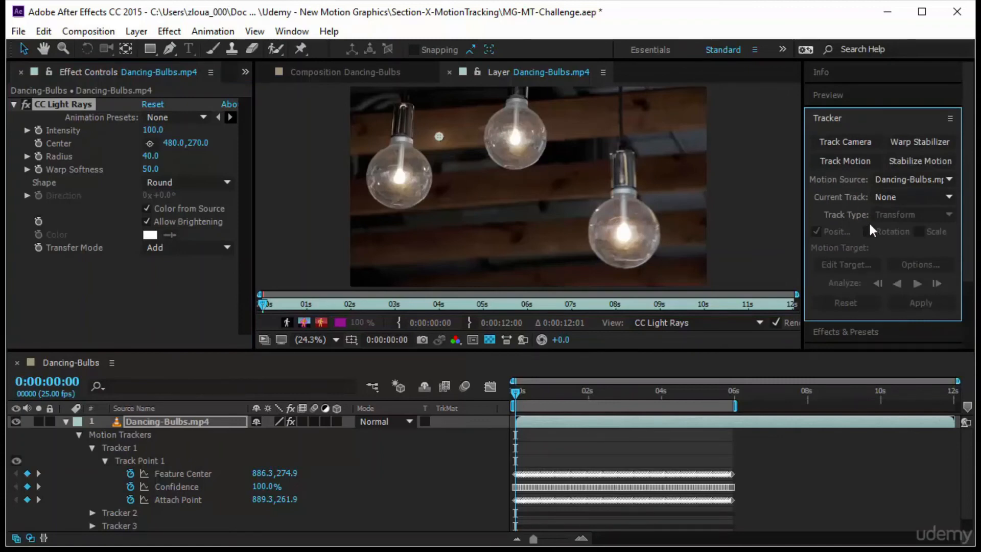
pyautogui.click(907, 197)
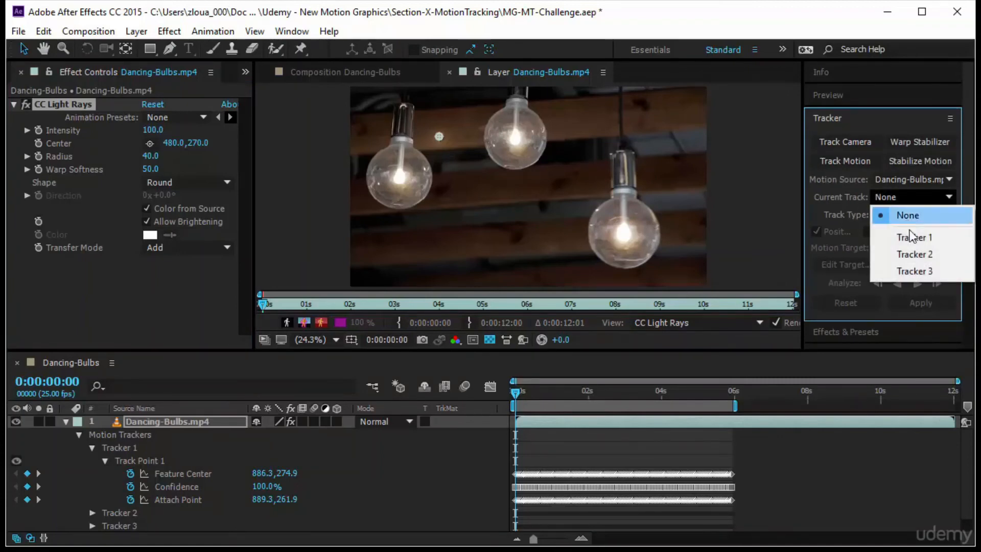
pyautogui.click(913, 238)
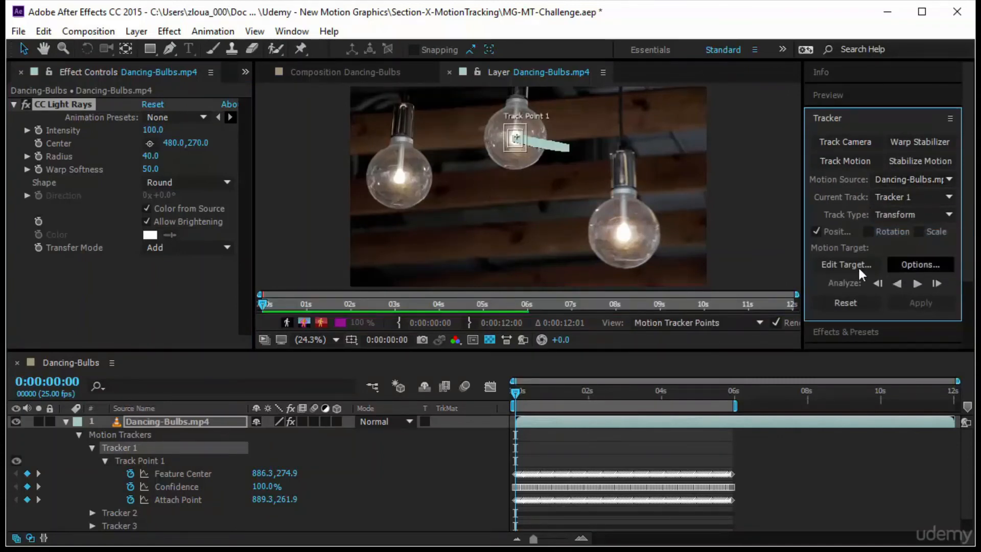
pyautogui.click(844, 264)
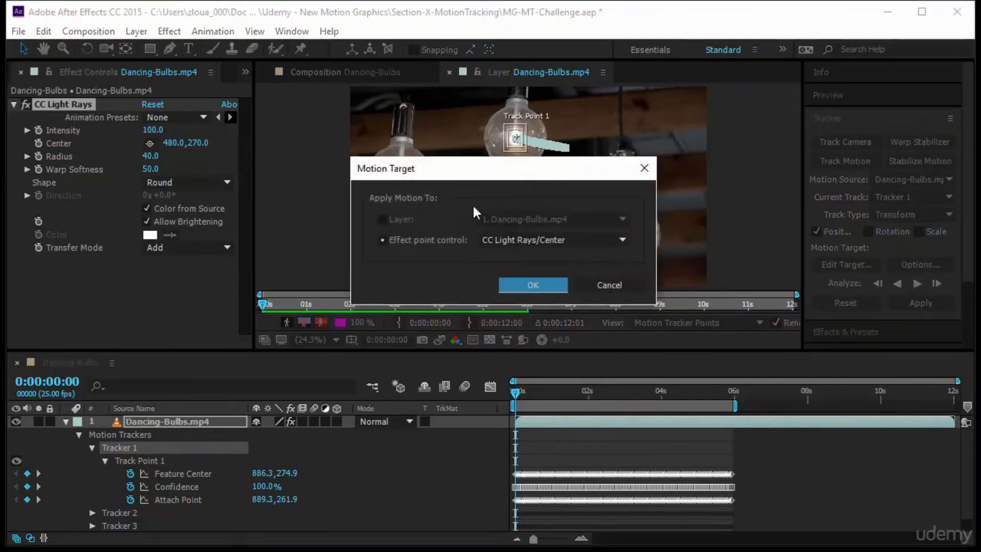
pyautogui.click(545, 287)
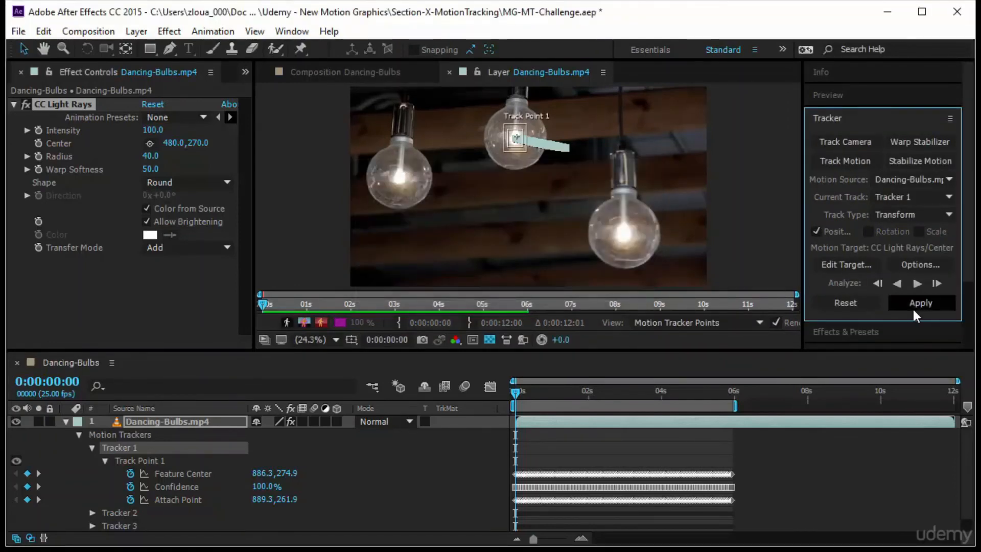
pyautogui.click(914, 307)
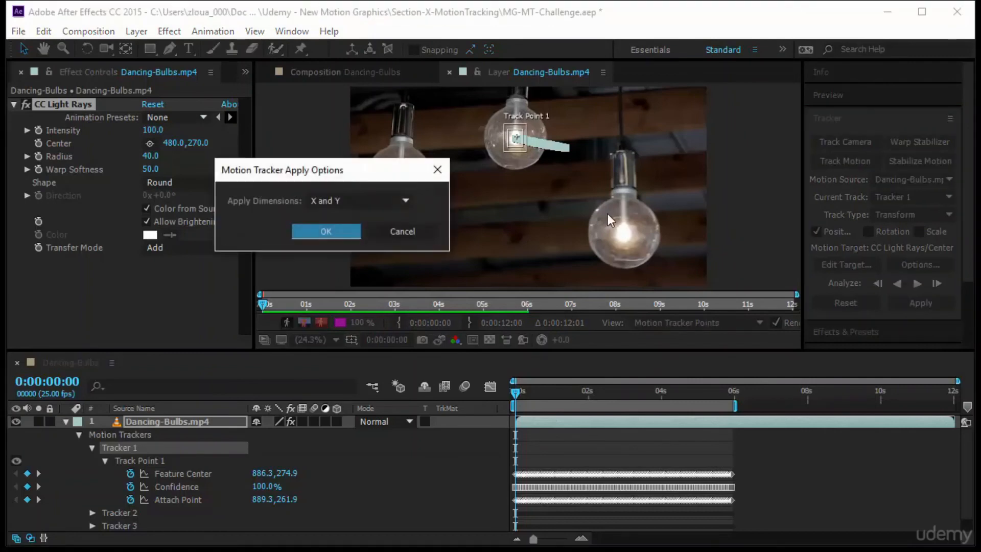
pyautogui.click(320, 231)
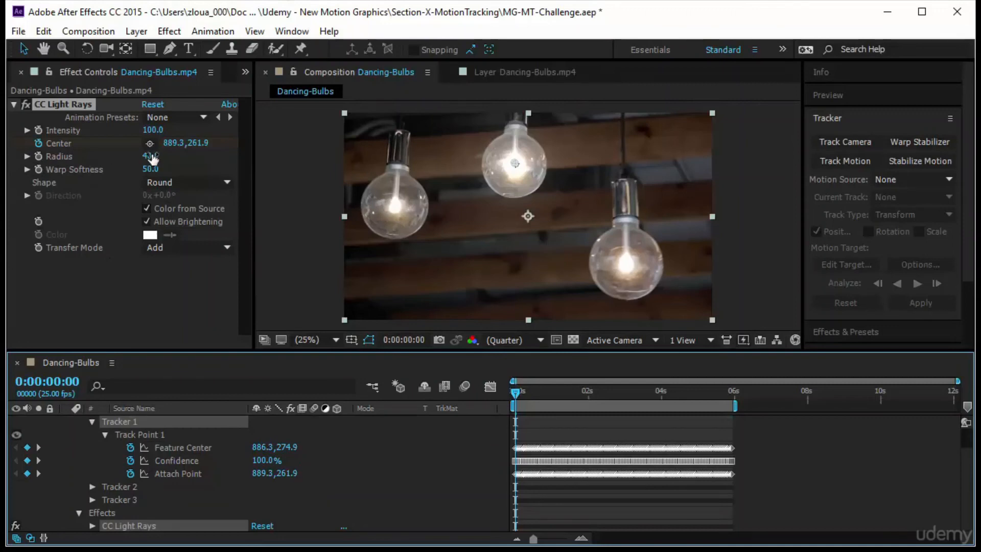
# Step: Set the CC Light Rays Radius to 208 and its Intensity to 96
pyautogui.moveTo(151, 156); pyautogui.dragTo(290, 162)
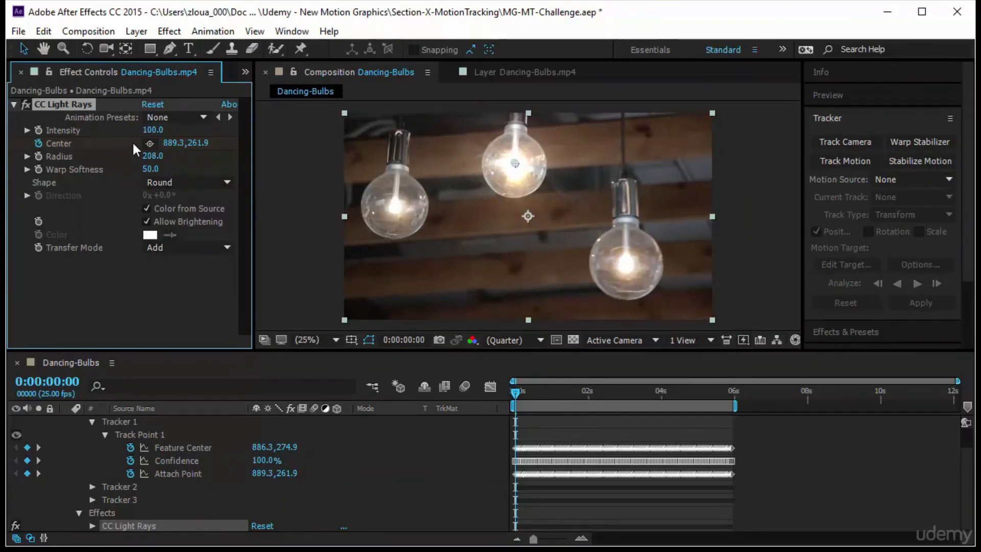
pyautogui.moveTo(150, 130); pyautogui.dragTo(177, 153)
# Step: Add the expression wiggle(2,150) to the CC Light Rays Intensity and preview the flickering light
pyautogui.keyDown('alt'); pyautogui.click(40, 129); pyautogui.keyUp('alt')
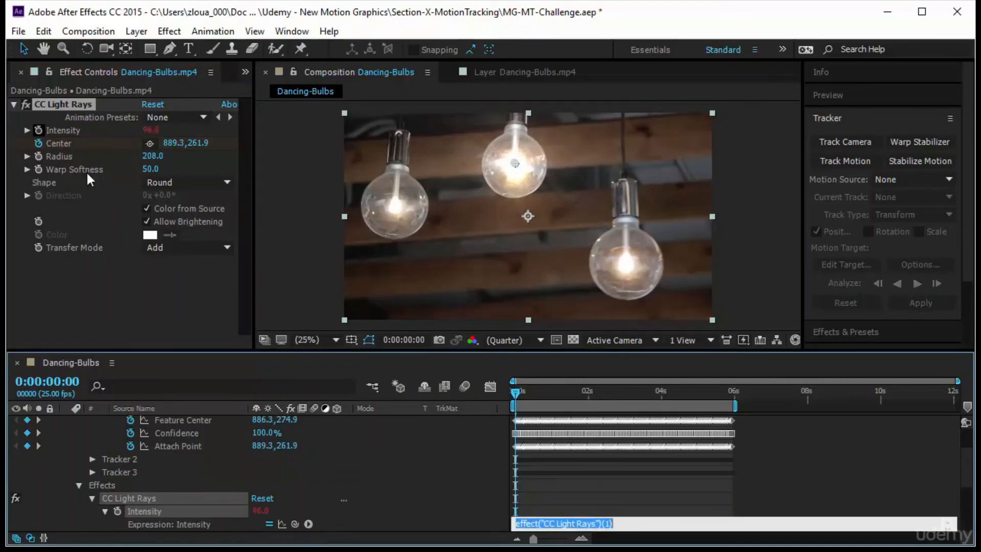
pyautogui.write('wiggle(2,150')
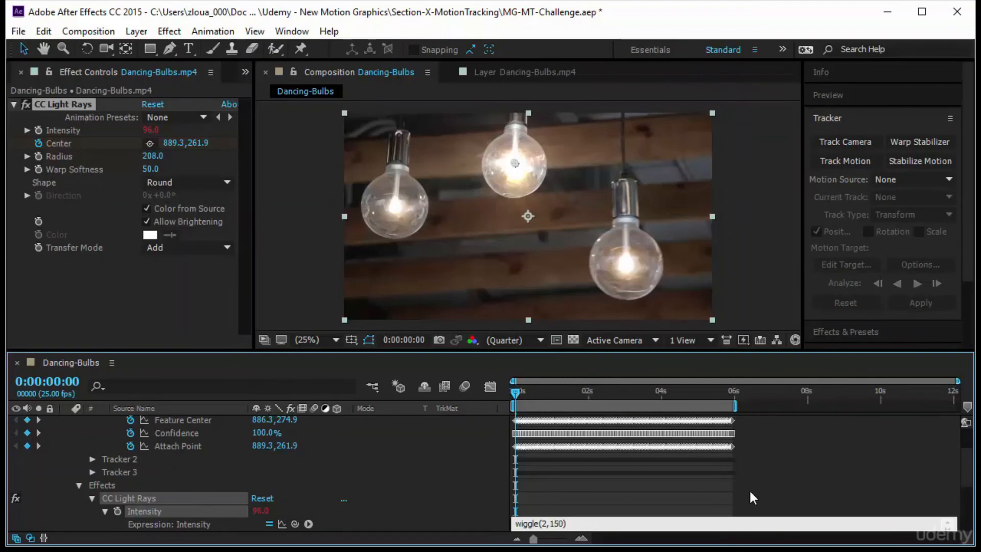
pyautogui.click(779, 494)
pyautogui.click(854, 96)
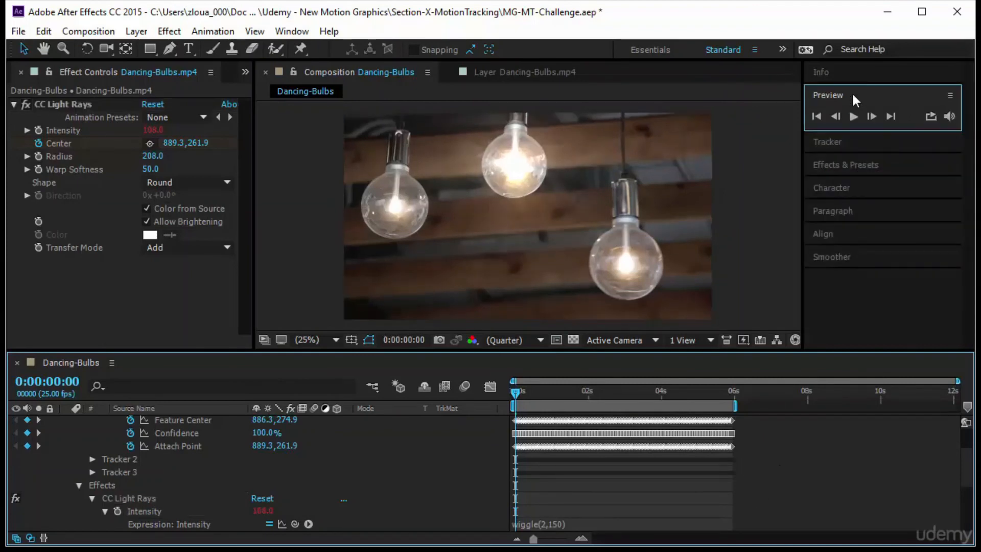
pyautogui.click(857, 115)
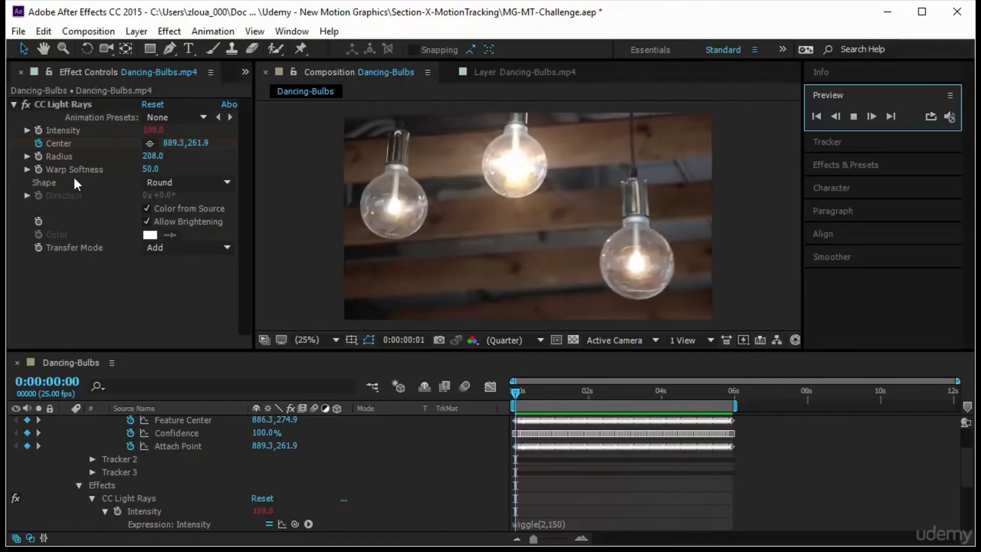
# Step: Set the CC Light Rays Radius to 226, Warp Softness to 23 and Shape to Square
pyautogui.moveTo(153, 160); pyautogui.dragTo(167, 155)
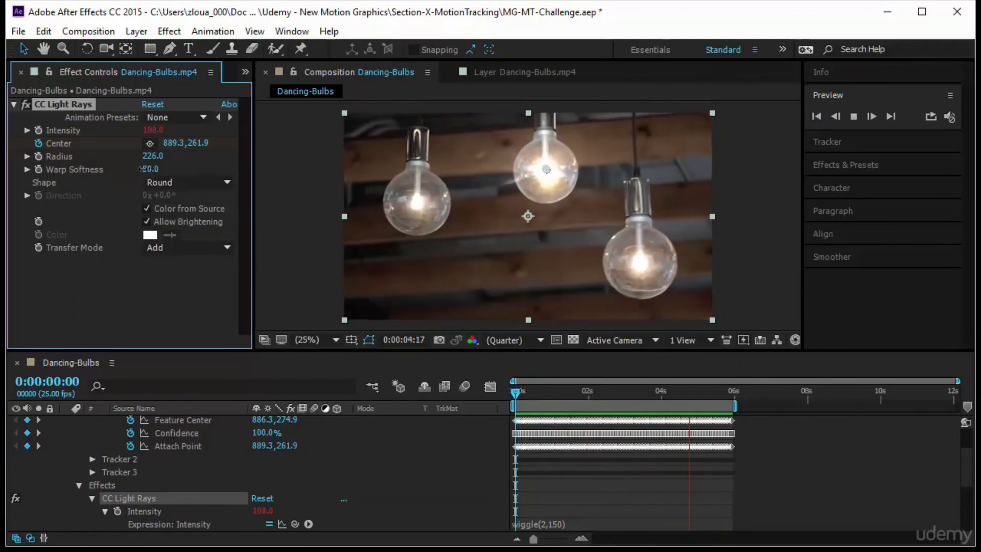
pyautogui.moveTo(143, 170); pyautogui.dragTo(129, 171)
pyautogui.click(158, 183)
pyautogui.click(173, 223)
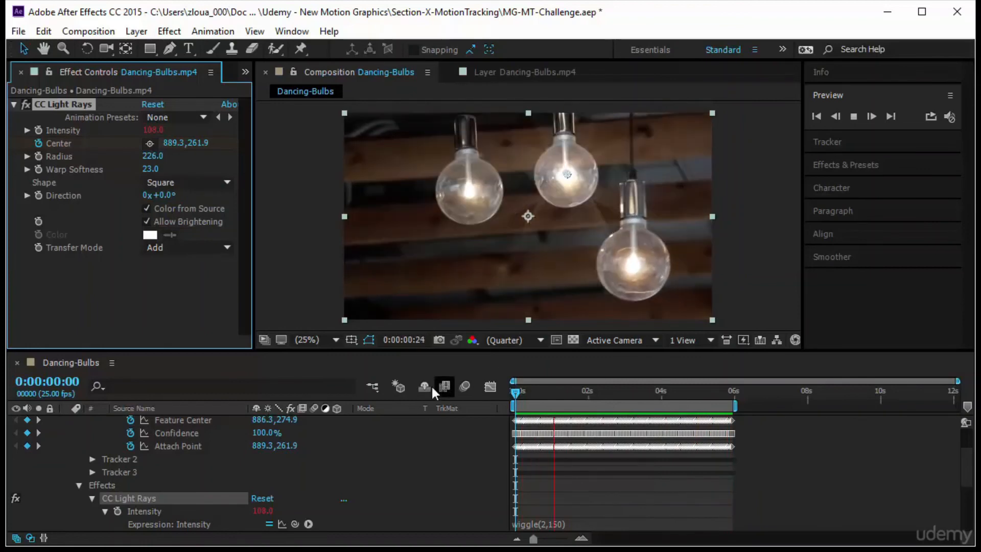
# Step: Return to the layer view of Dancing-Bulbs.mp4 and make Tracker 2 the current track
pyautogui.click(526, 74)
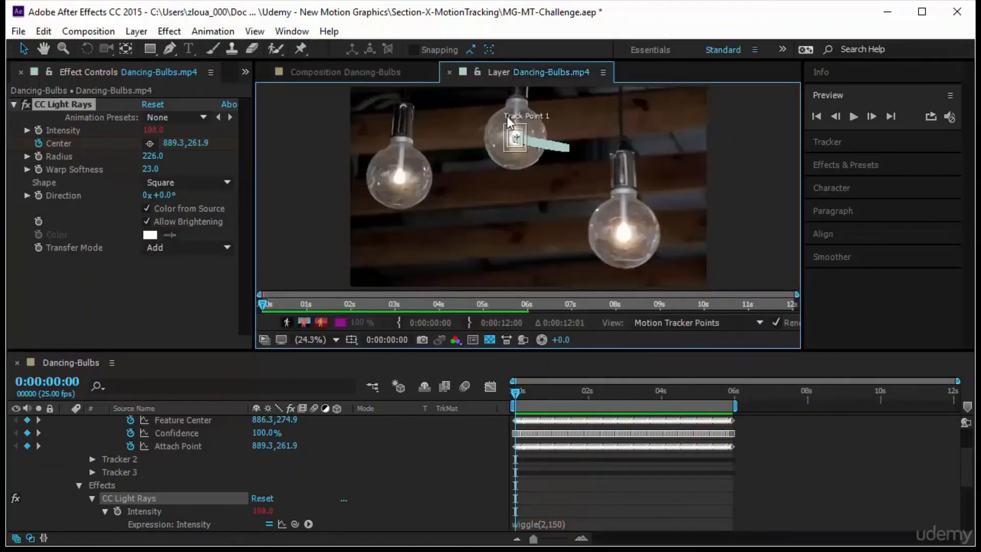
pyautogui.click(858, 144)
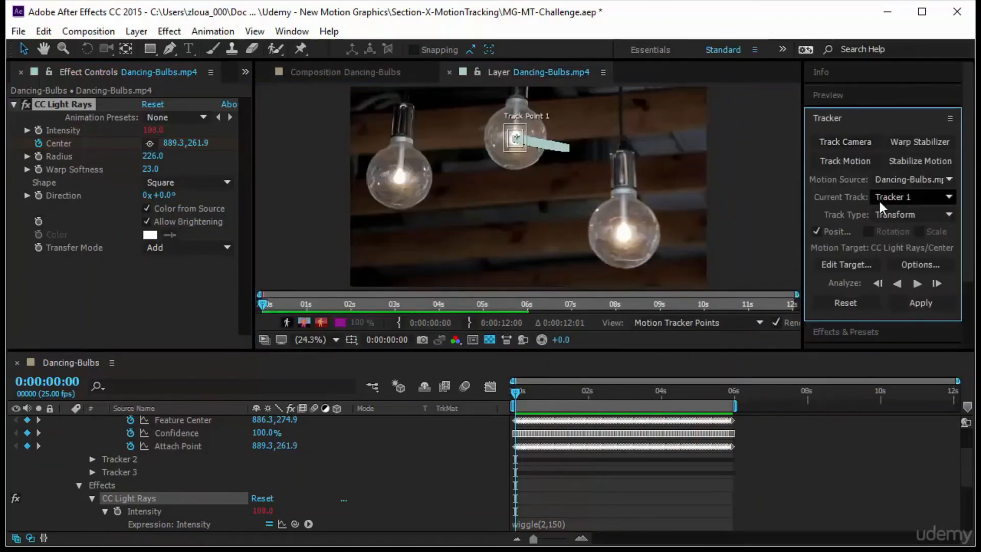
pyautogui.click(915, 197)
pyautogui.click(936, 256)
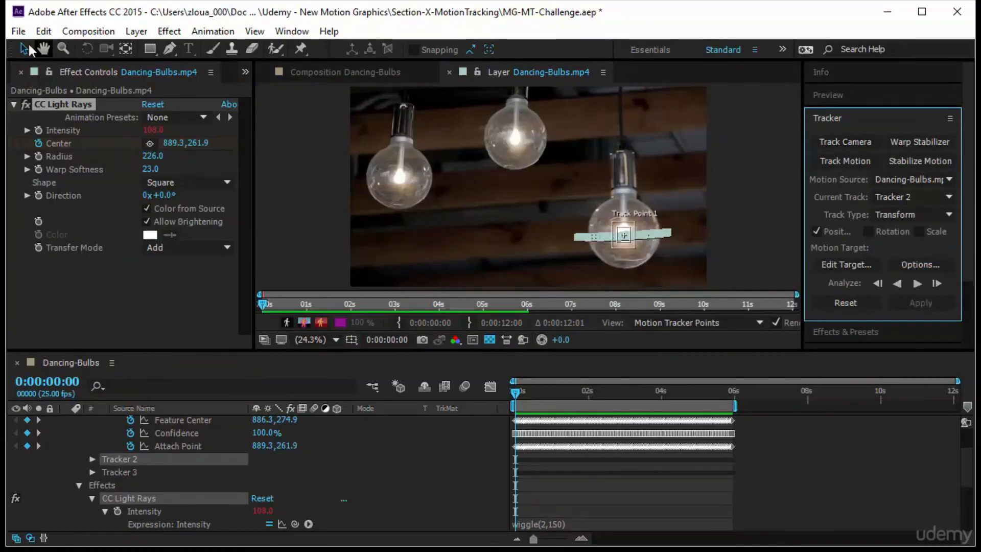
# Step: Add bone-1296677_640.png above Dancing-Bulbs.mp4, then scale the skull down and place it inside the right bulb
pyautogui.click(21, 71)
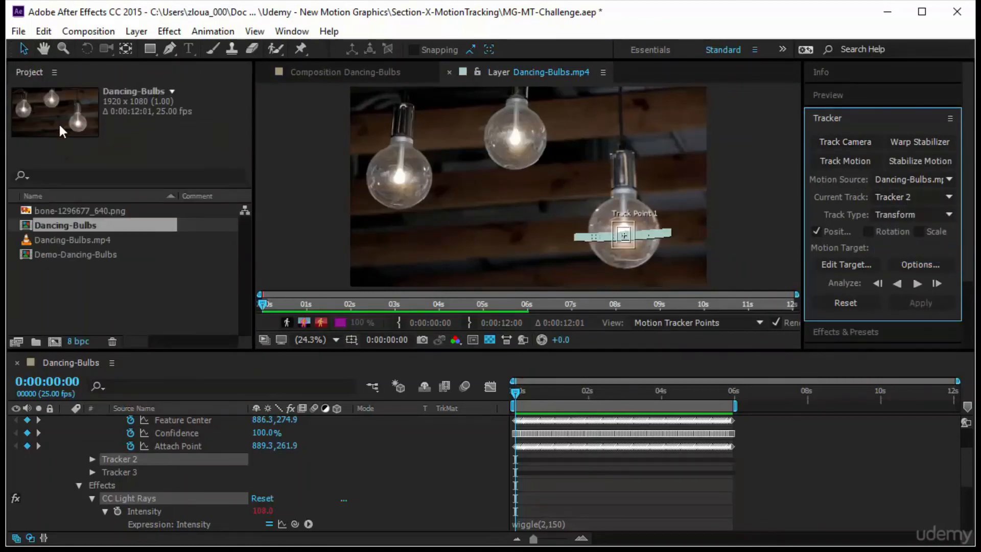
pyautogui.click(84, 210)
pyautogui.moveTo(105, 211); pyautogui.dragTo(146, 422)
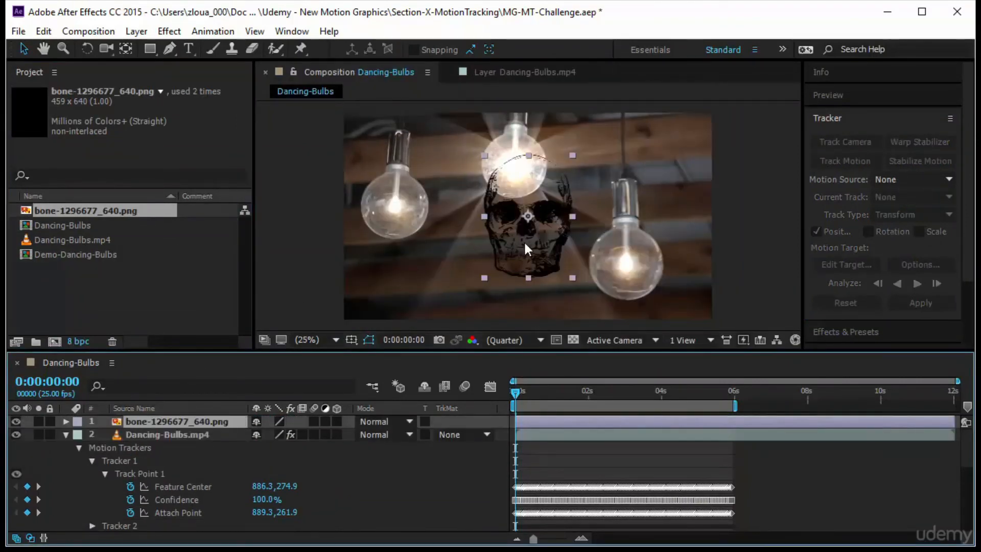
pyautogui.moveTo(573, 155); pyautogui.dragTo(627, 252)
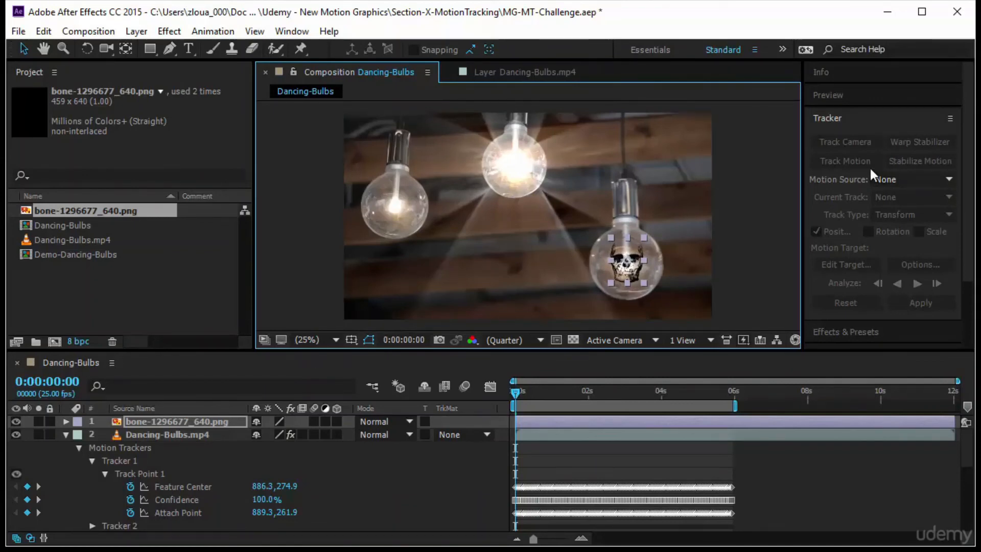
# Step: Apply the Tracker 2 motion of Dancing-Bulbs.mp4 to the bone-1296677_640.png layer in X and Y
pyautogui.click(518, 72)
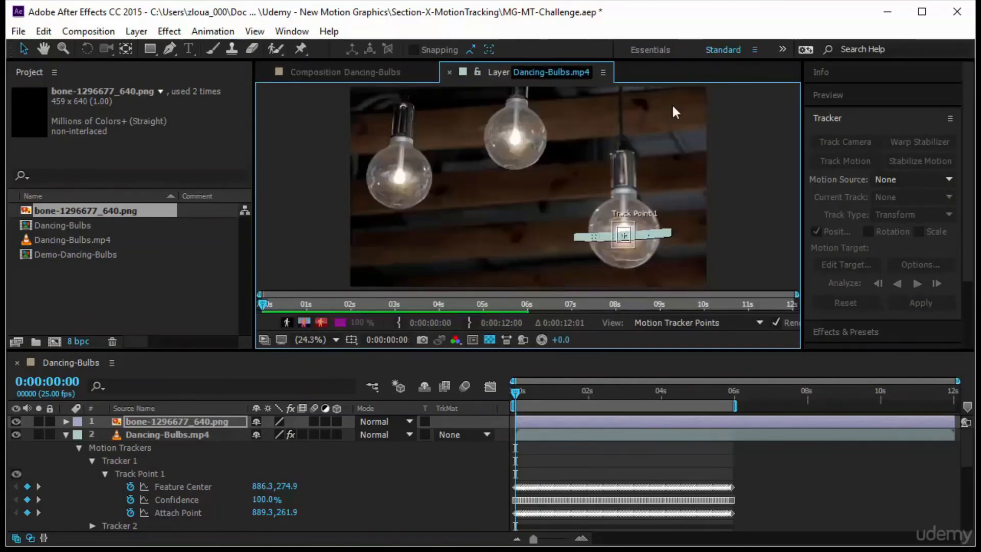
pyautogui.click(153, 434)
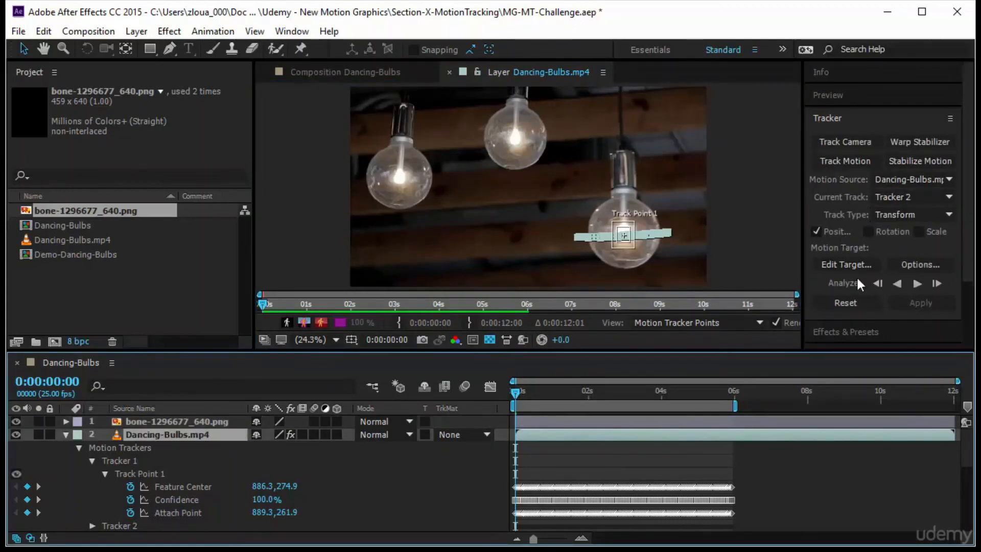
pyautogui.click(857, 263)
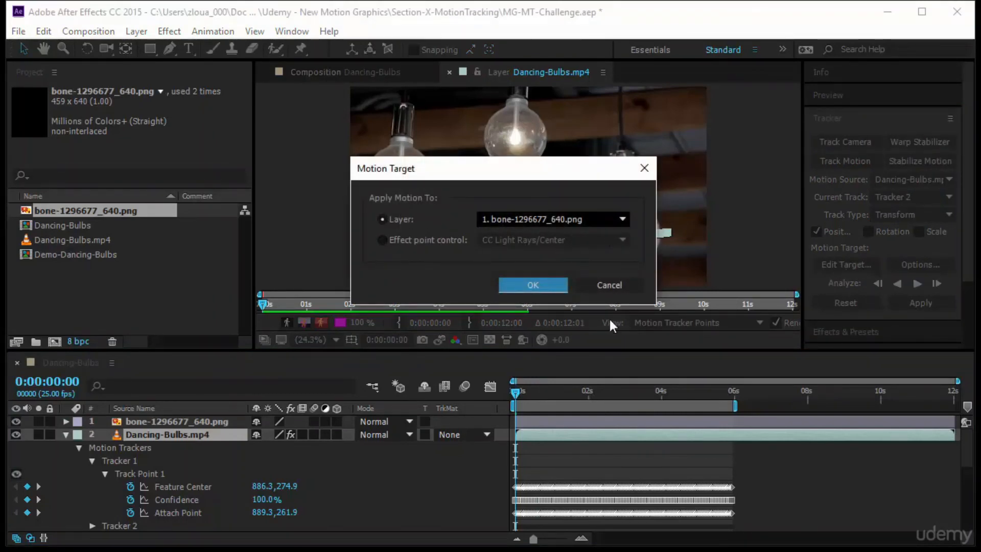
pyautogui.click(527, 282)
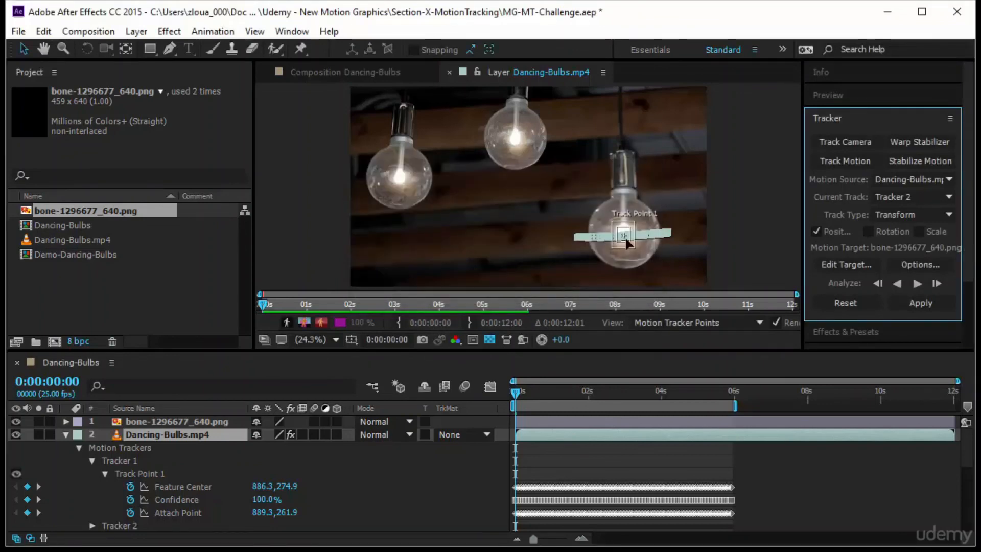
pyautogui.click(920, 306)
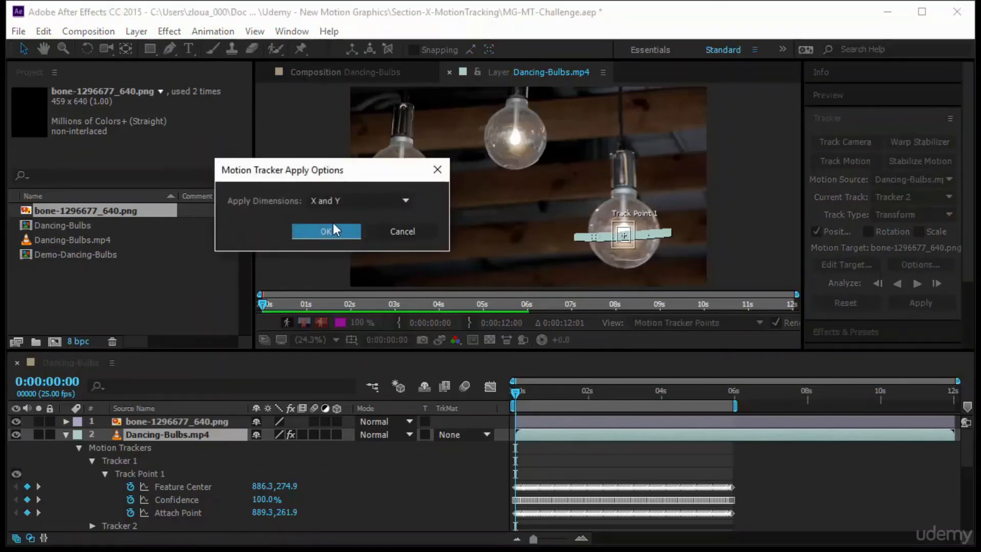
pyautogui.click(332, 227)
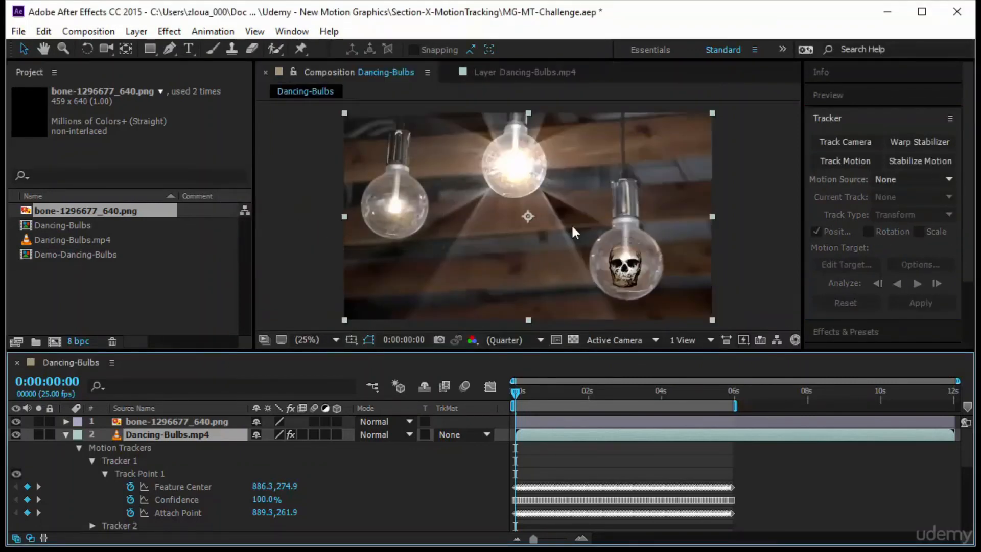
# Step: Lower the opacity of the bone-1296677_640.png skull layer to 80% and preview the tracked skull
pyautogui.click(167, 422)
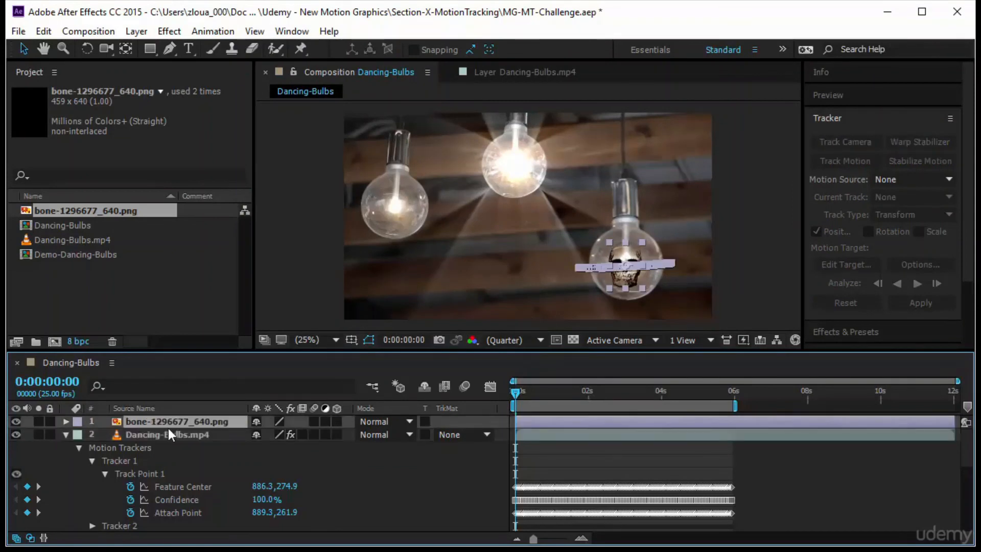
pyautogui.press('t')
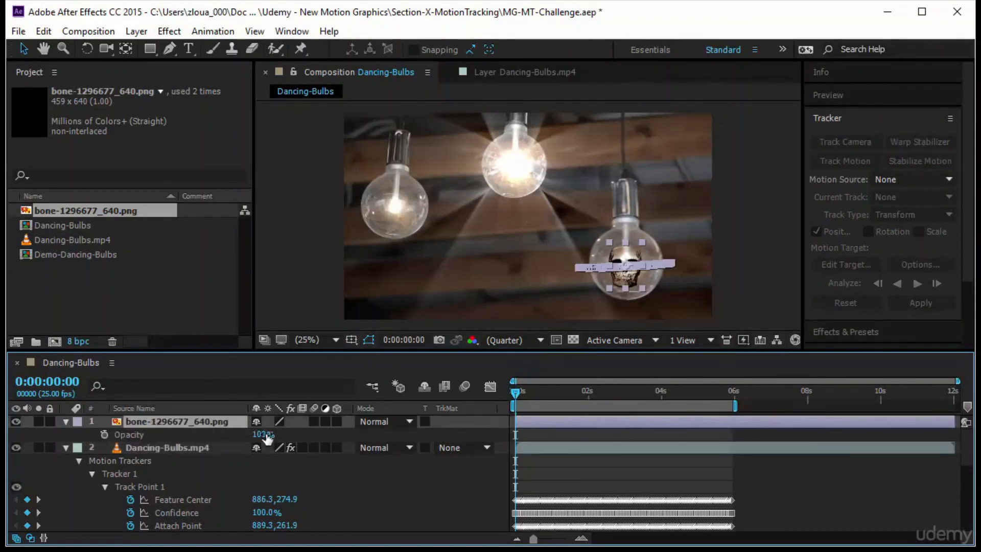
pyautogui.moveTo(267, 435); pyautogui.dragTo(255, 439)
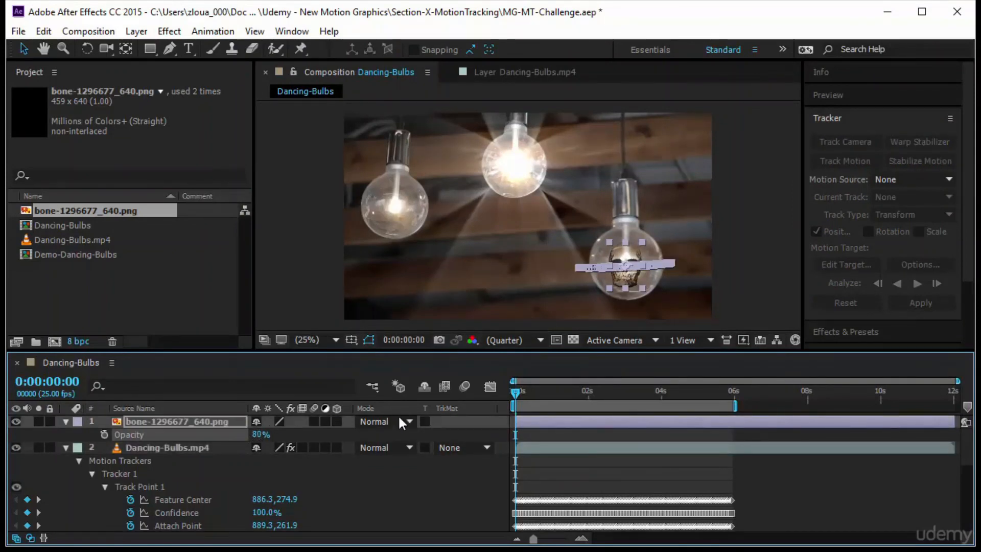
pyautogui.click(809, 496)
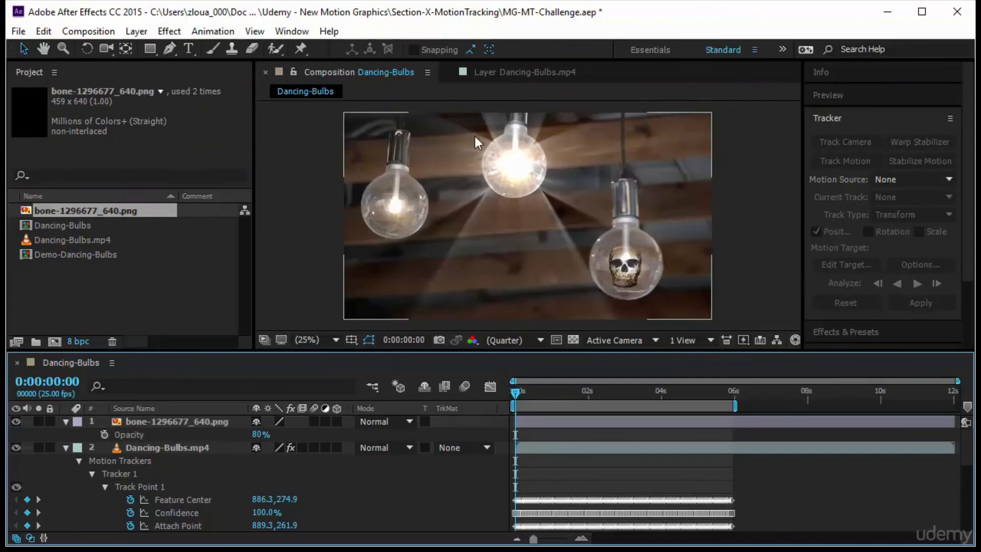
pyautogui.click(839, 96)
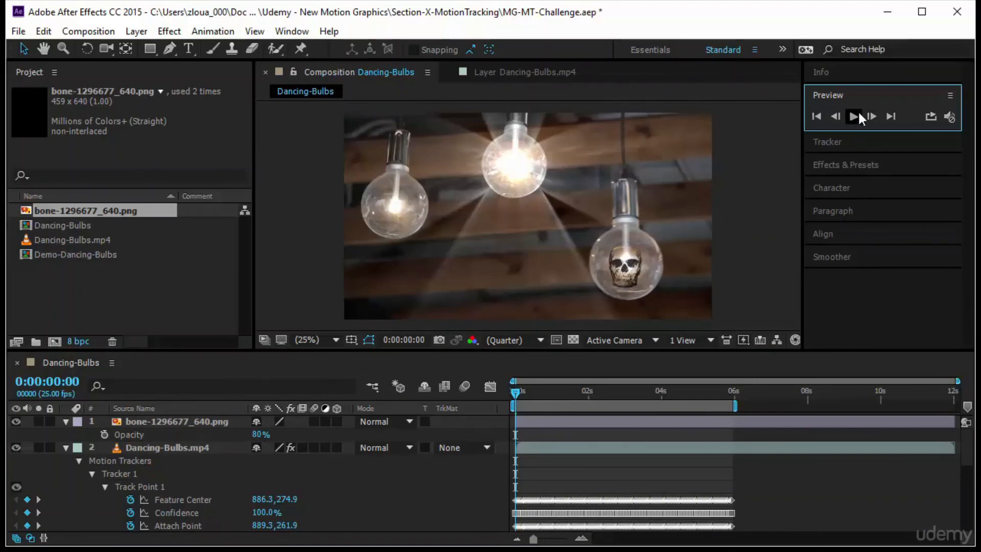
pyautogui.click(853, 117)
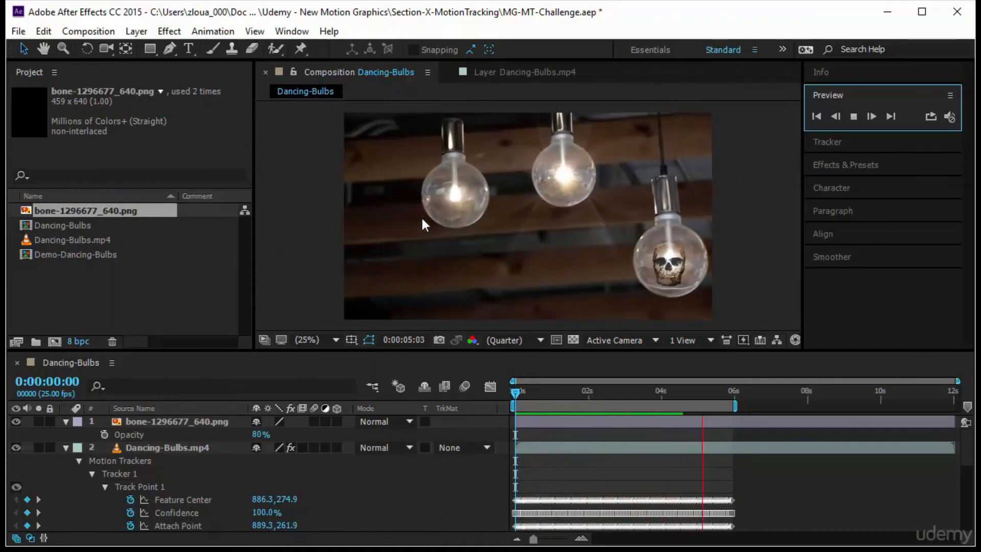
pyautogui.click(293, 257)
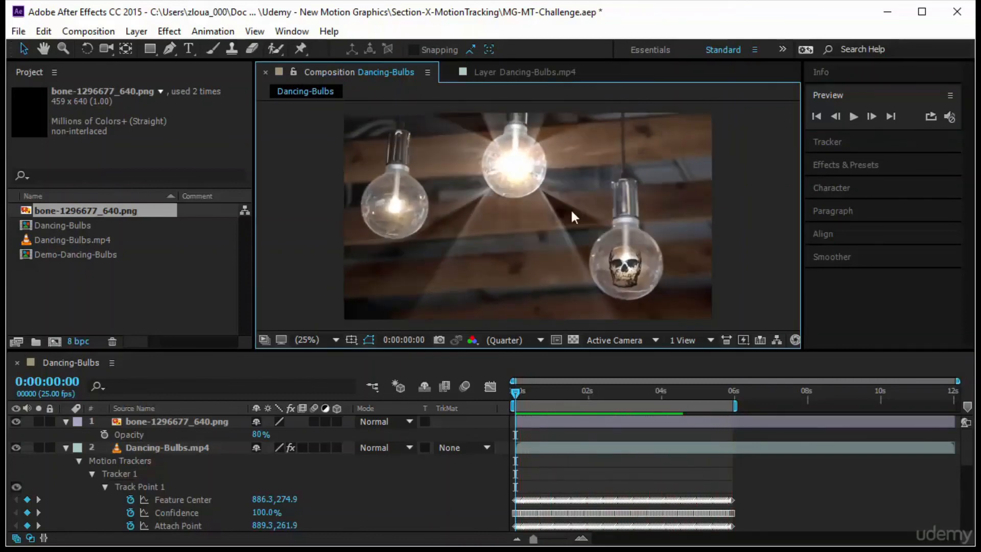
# Step: Add the text "warning" over the lower part of the left bulb at the start of the composition
pyautogui.click(513, 394)
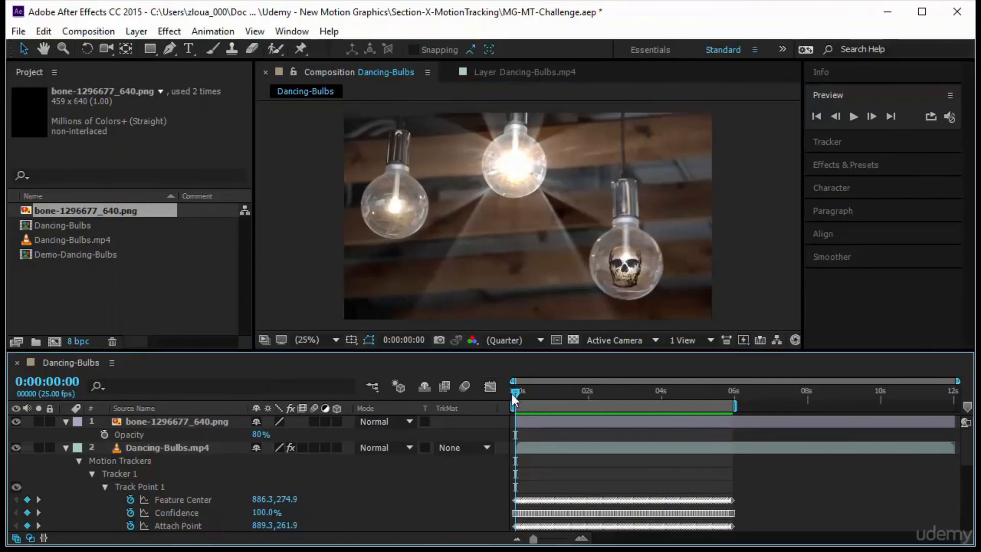
pyautogui.click(191, 47)
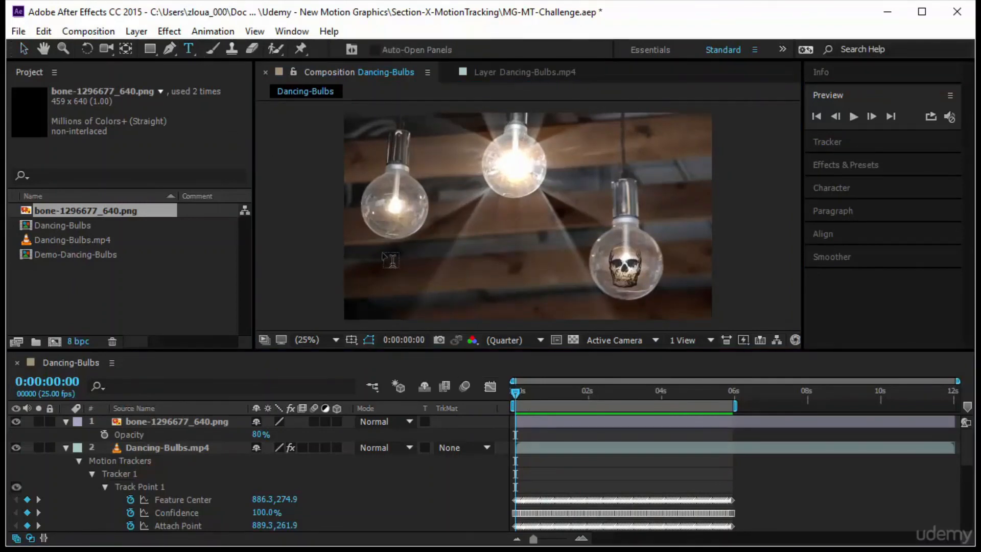
pyautogui.click(377, 236)
pyautogui.write('warning')
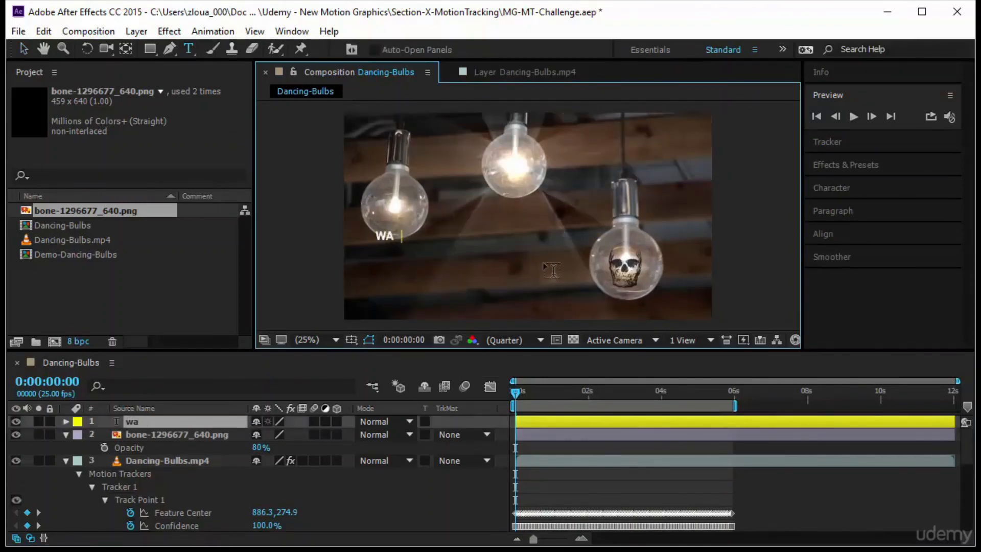
pyautogui.click(23, 48)
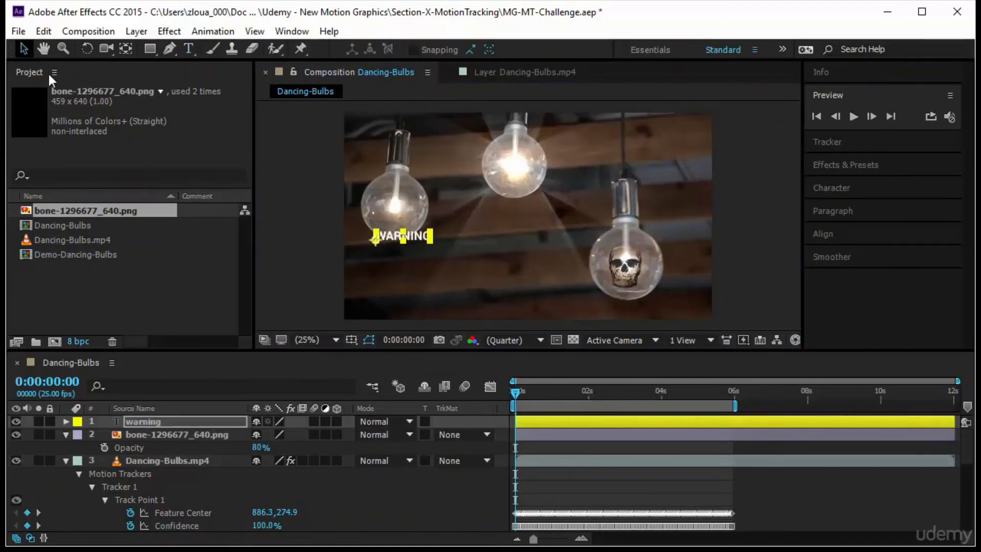
pyautogui.click(656, 246)
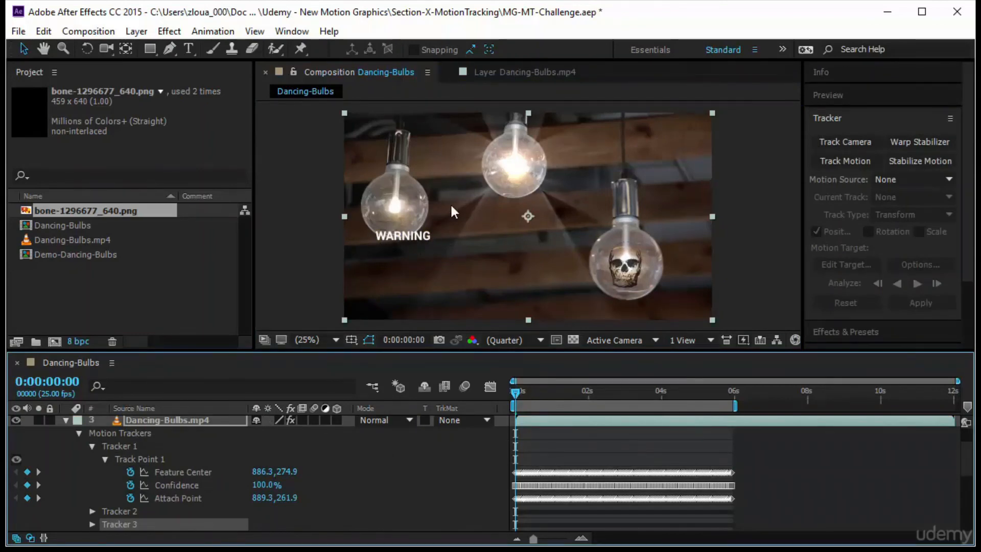
# Step: Set the warning layer as the motion target of Tracker 3 and apply the tracking in X and Y
pyautogui.click(521, 72)
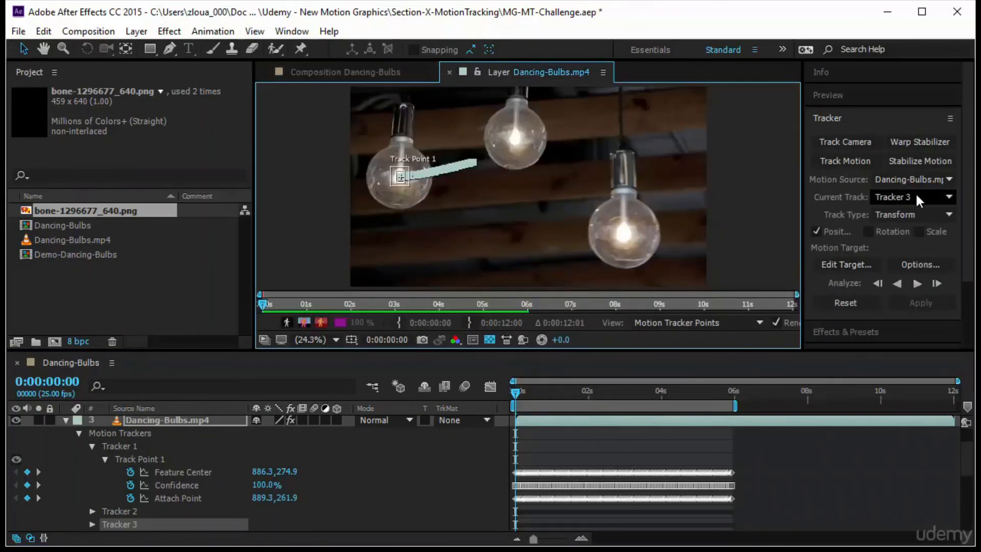
pyautogui.click(847, 265)
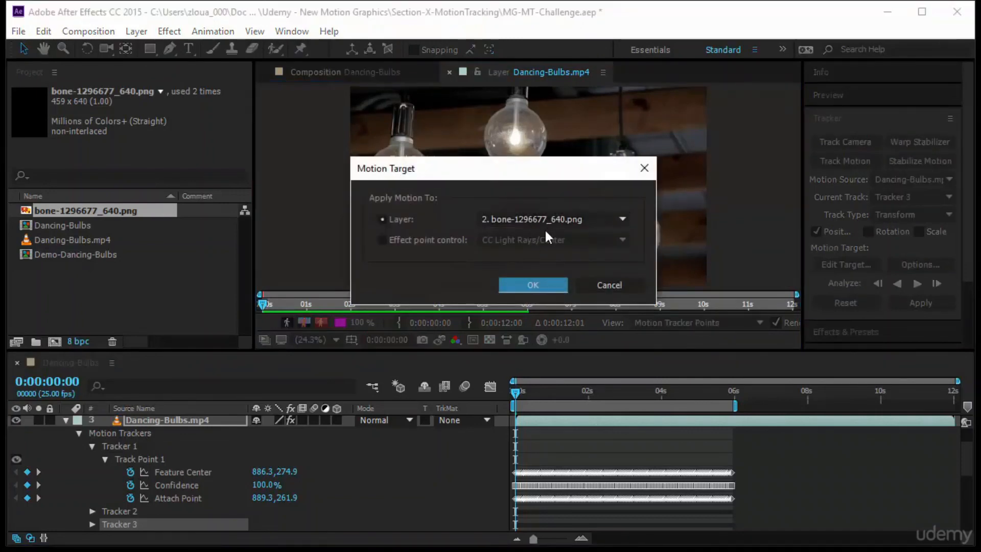
pyautogui.click(546, 220)
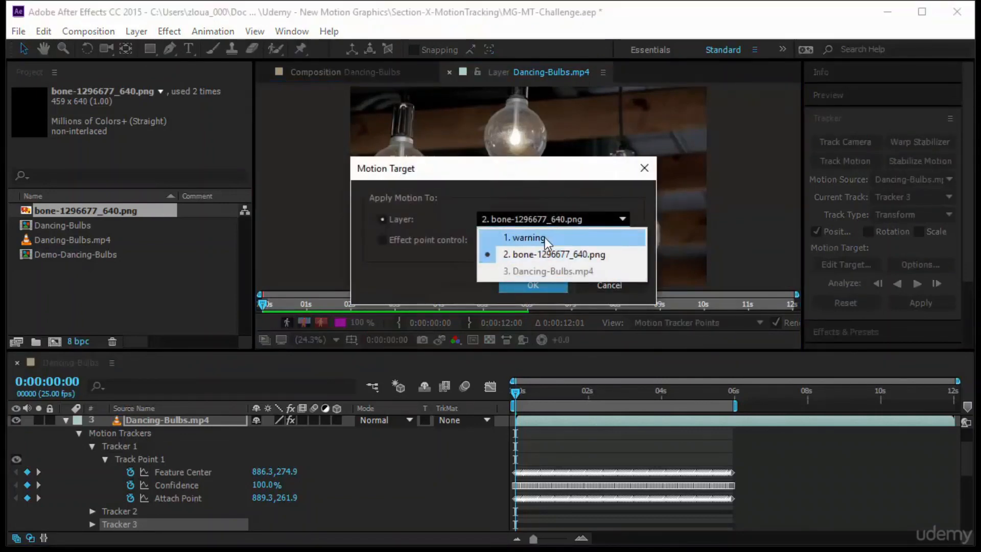
pyautogui.click(553, 238)
pyautogui.click(547, 282)
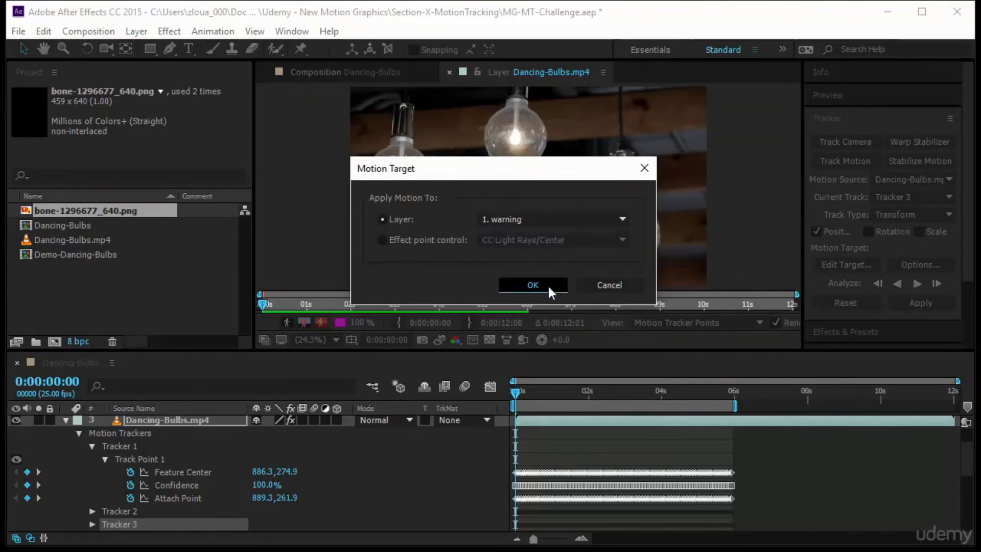
pyautogui.click(922, 303)
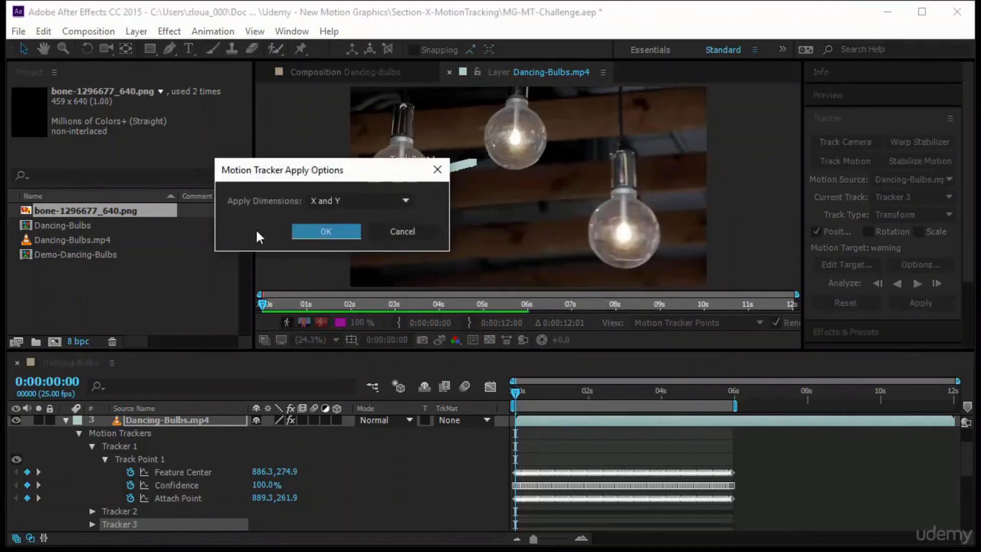
pyautogui.click(317, 230)
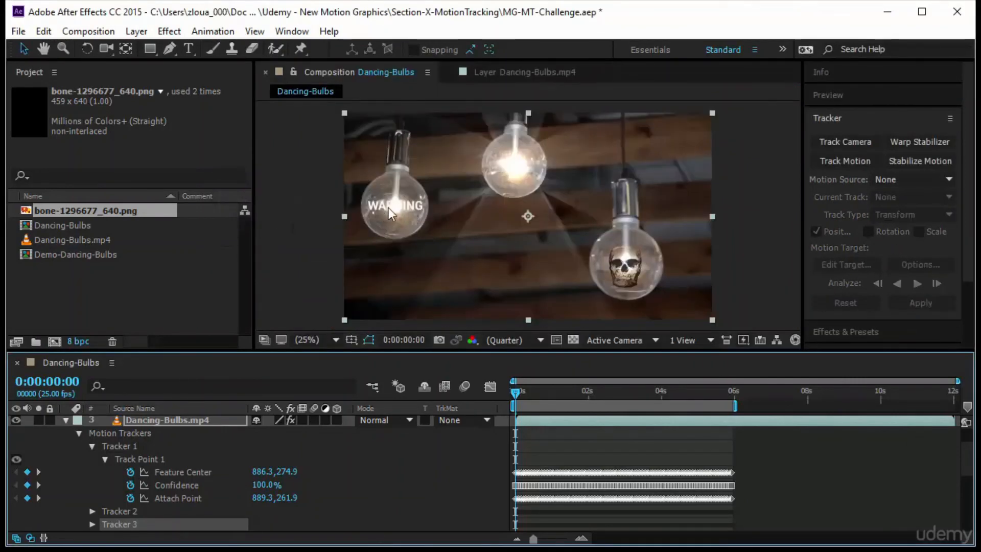
# Step: Shift the warning text lower in the left bulb by setting its Anchor Point to 142.2,-81.4
pyautogui.click(183, 414)
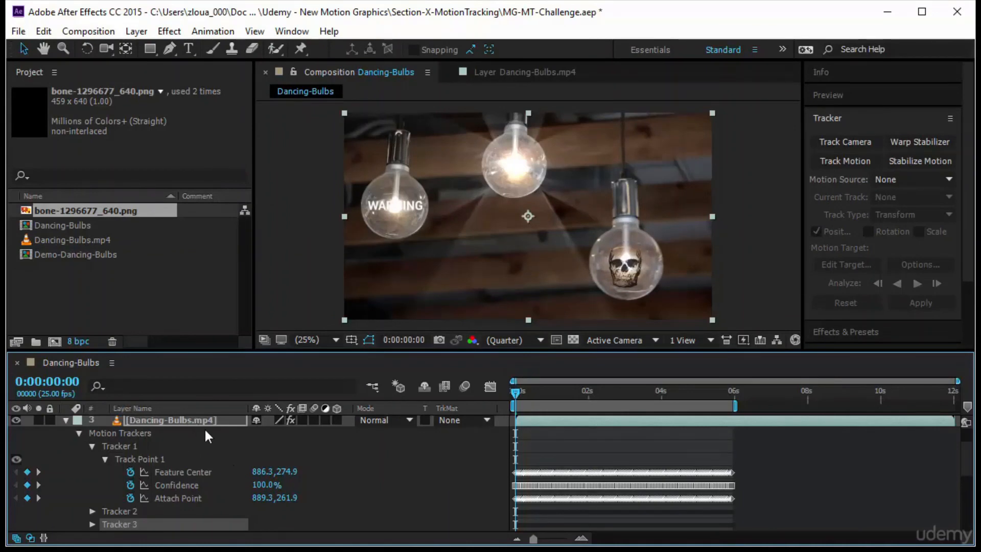
pyautogui.scroll(2, 207, 433)
pyautogui.click(161, 419)
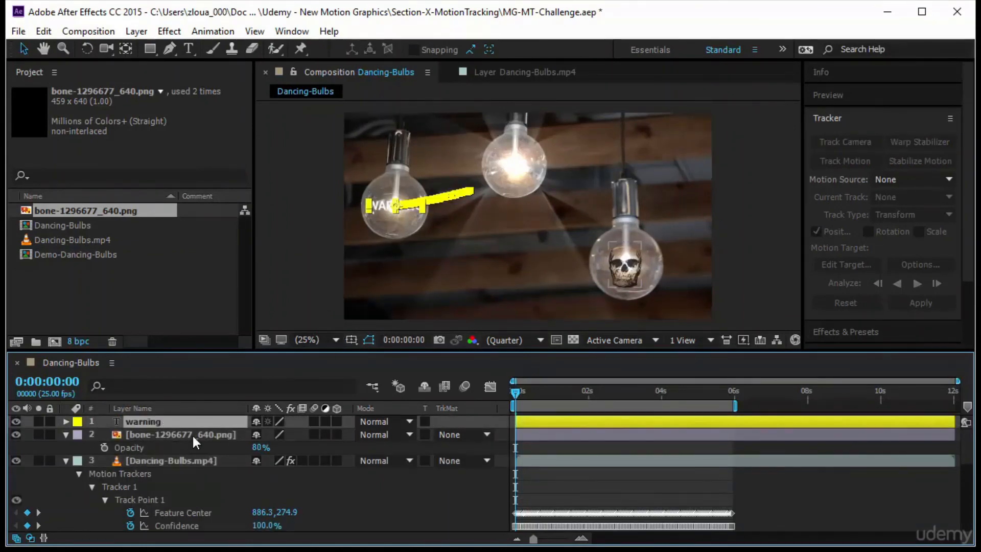
pyautogui.press('a')
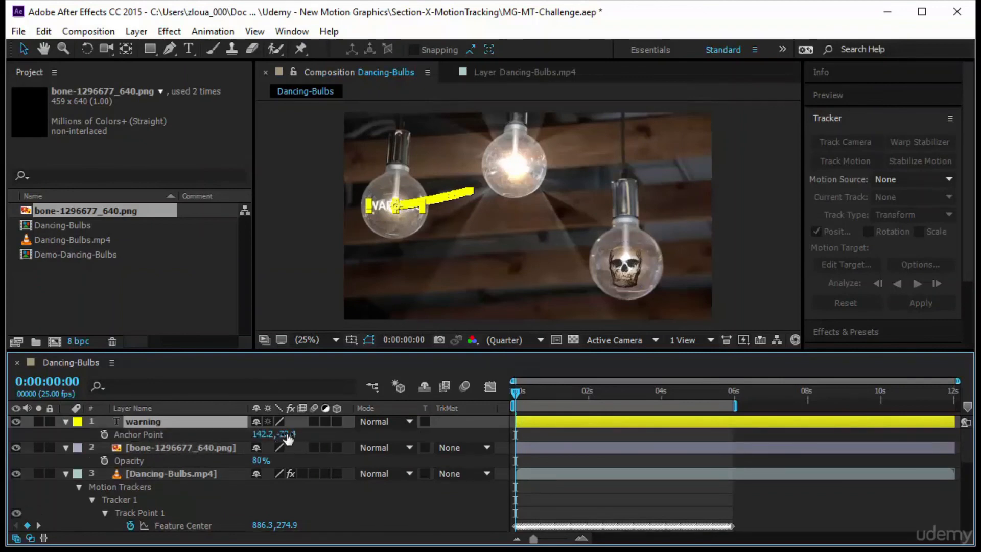
pyautogui.moveTo(286, 434); pyautogui.dragTo(215, 457)
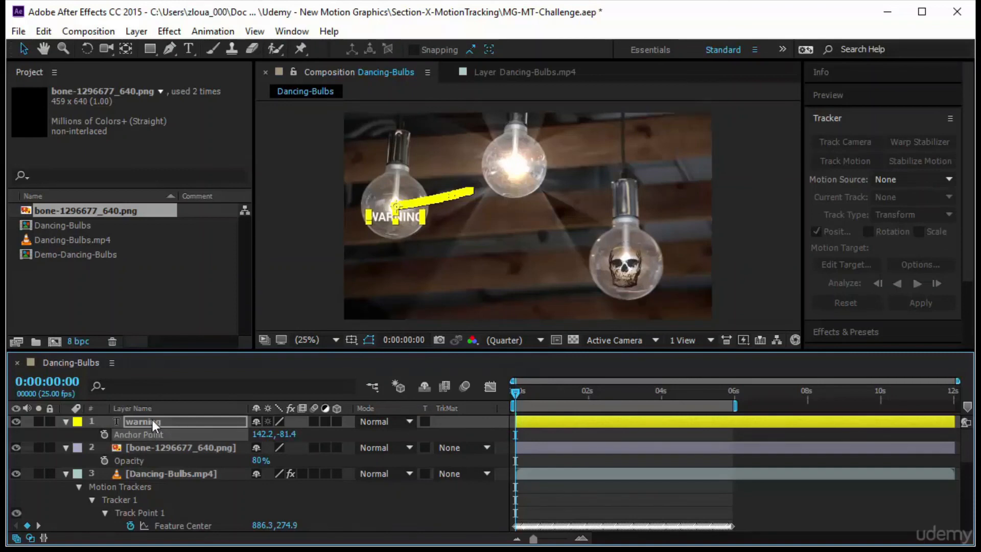
# Step: Add the expression wiggle(3,100) to the warning layer's Opacity and preview the flickering text
pyautogui.press('t')
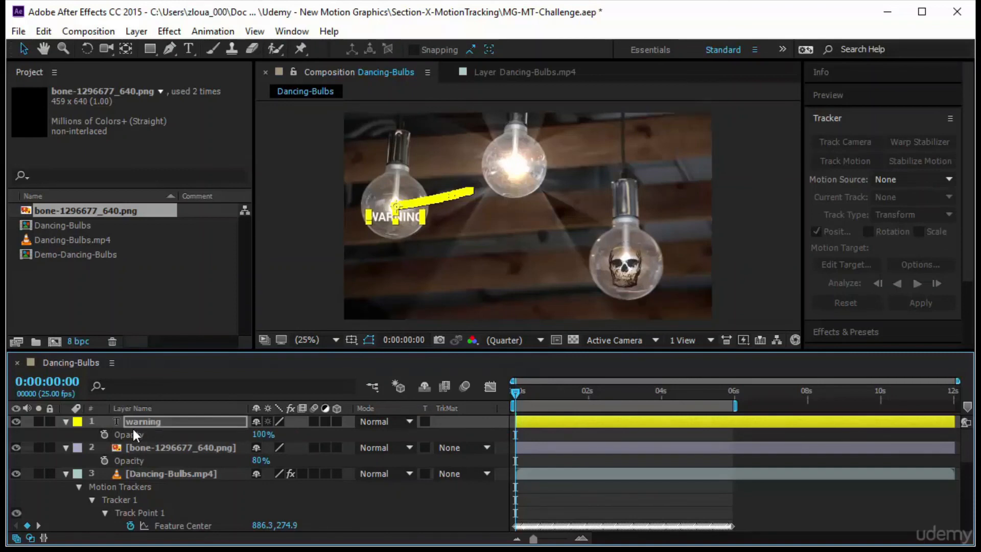
pyautogui.keyDown('alt'); pyautogui.click(104, 435); pyautogui.keyUp('alt')
pyautogui.write('wiggle(')
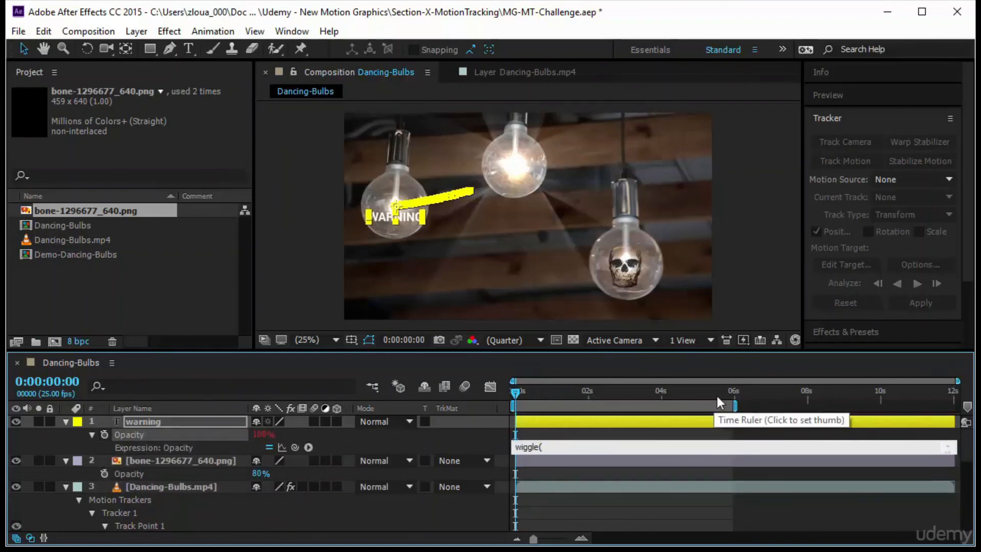
pyautogui.write('3,100')
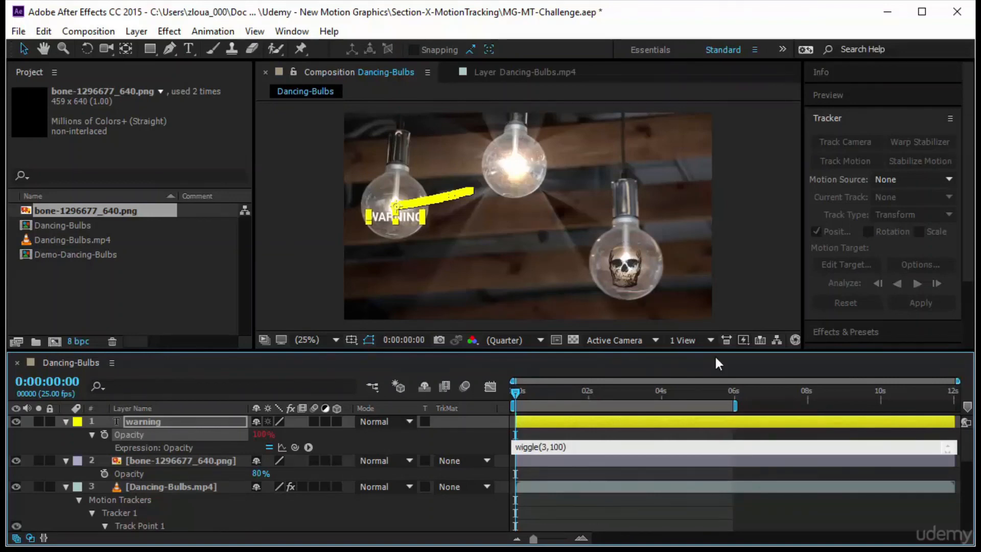
pyautogui.click(582, 441)
pyautogui.click(822, 118)
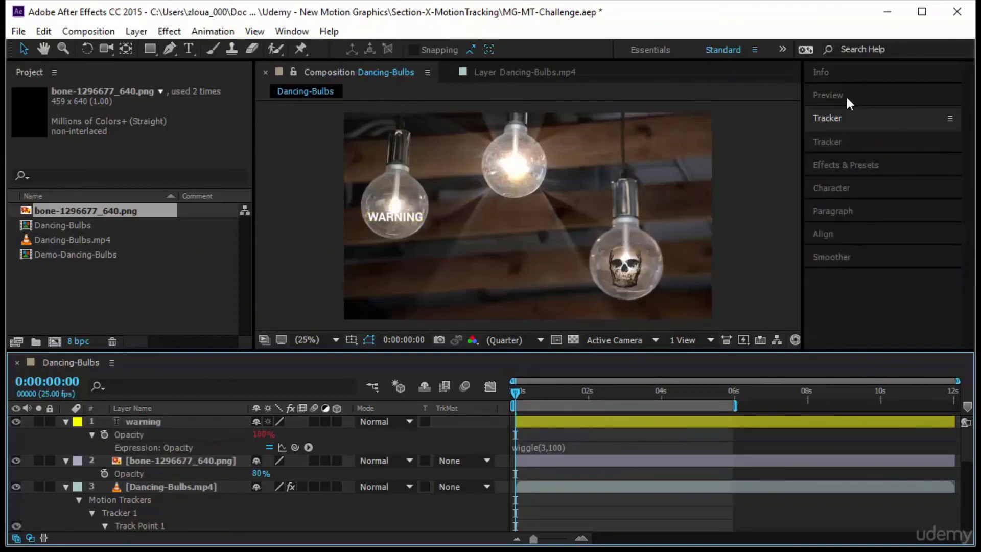
pyautogui.click(847, 97)
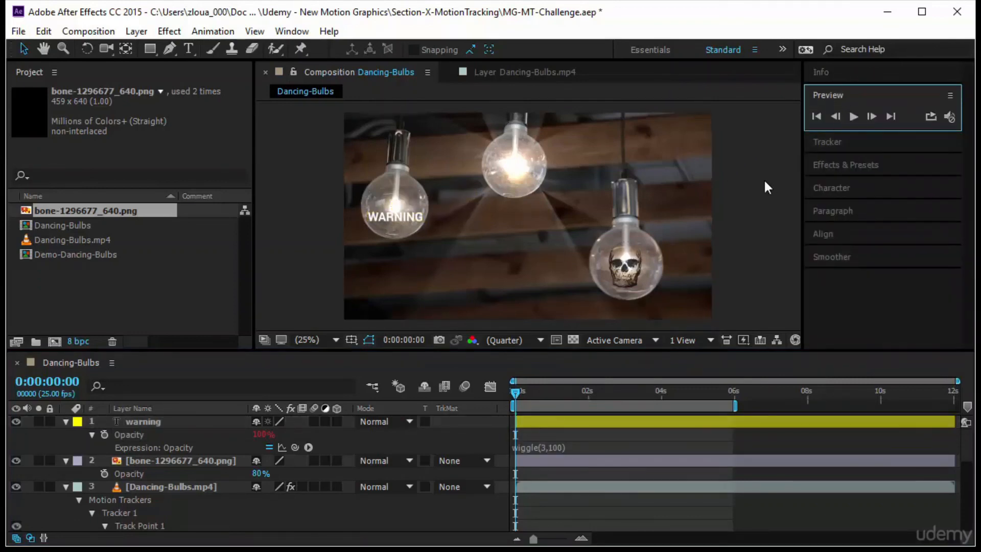
pyautogui.click(855, 120)
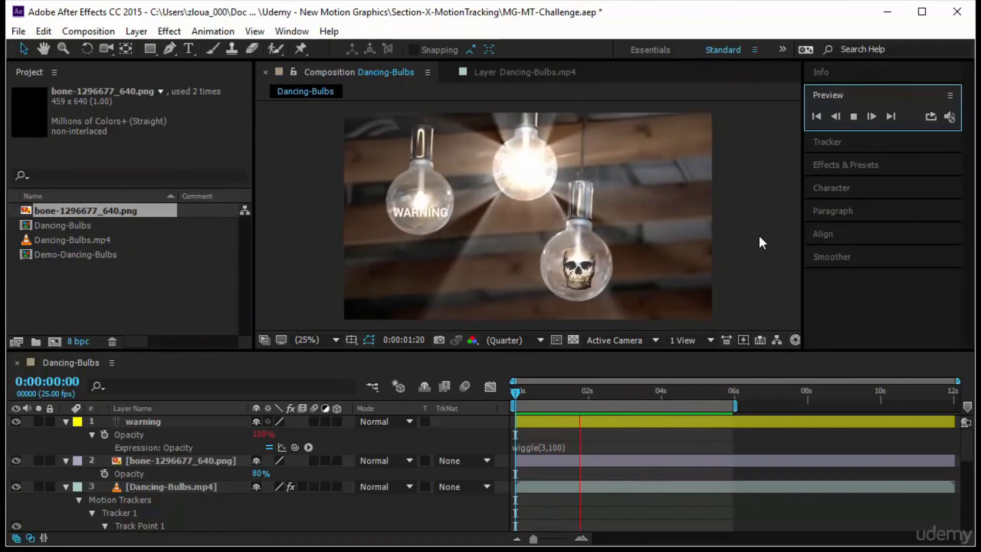